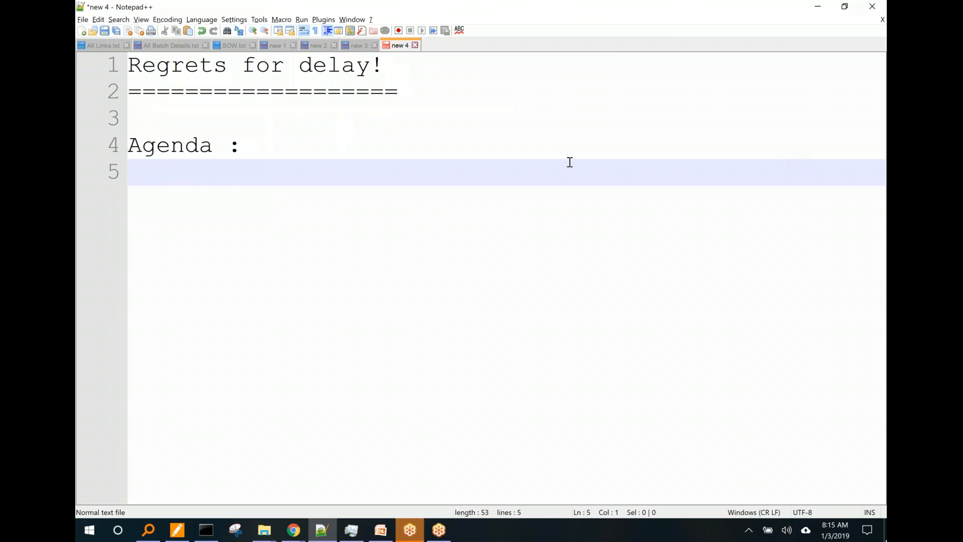
Step: Add the first agenda item "1.Recap ::" under the Agenda heading, leaving a blank line between them
{"action": "key", "text": "Return"}
{"action": "type", "text": "1"}
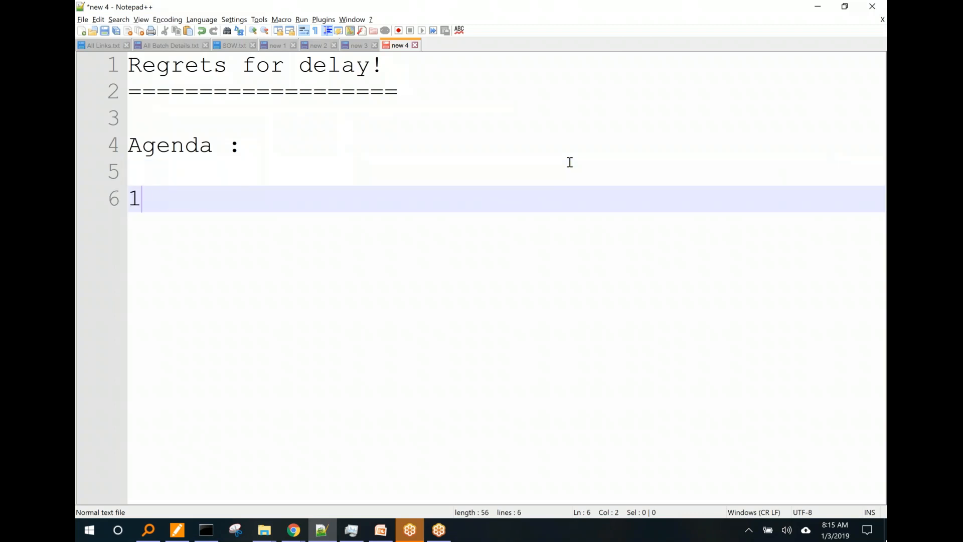
{"action": "type", "text": ".Recap ::"}
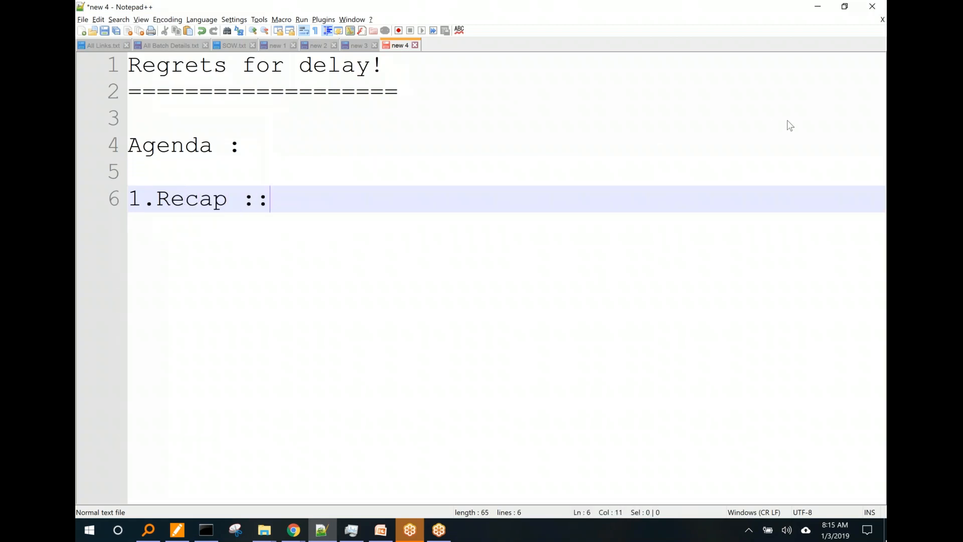
{"action": "left_click", "coordinate": [781, 162]}
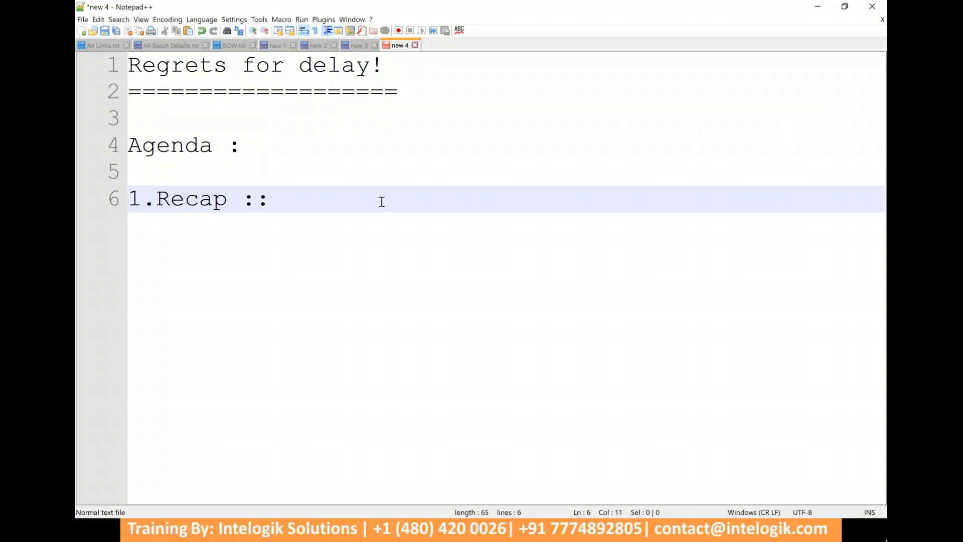
Step: Add the second agenda item "2.Activities in Salesforce ::" below the Recap item
{"action": "key", "text": "Return"}
{"action": "type", "text": "2."}
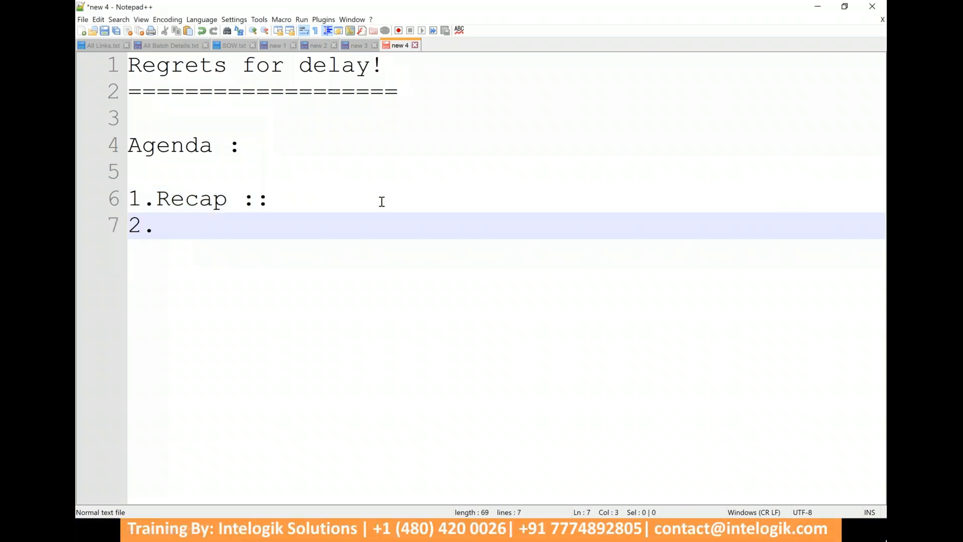
{"action": "type", "text": "Activities in Salesforce ::"}
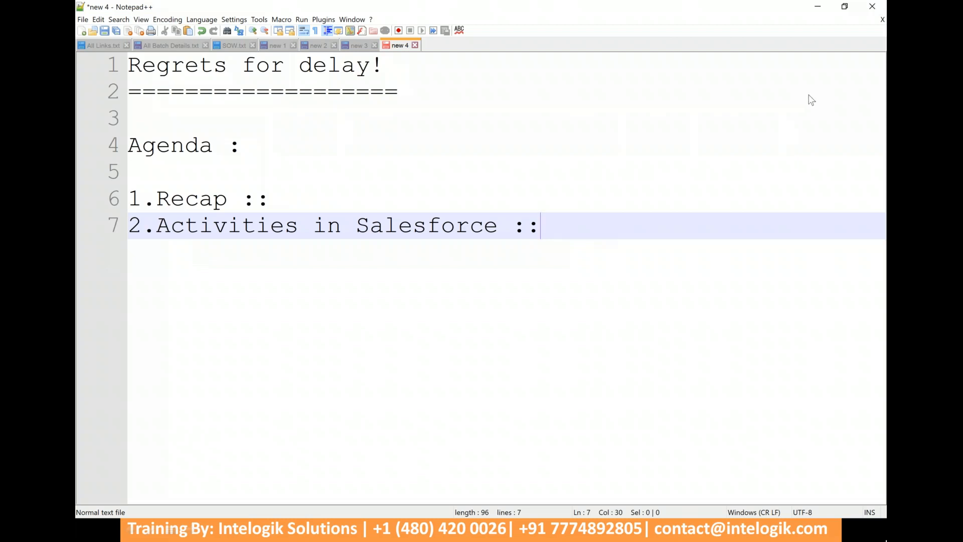
{"action": "left_click", "coordinate": [776, 157]}
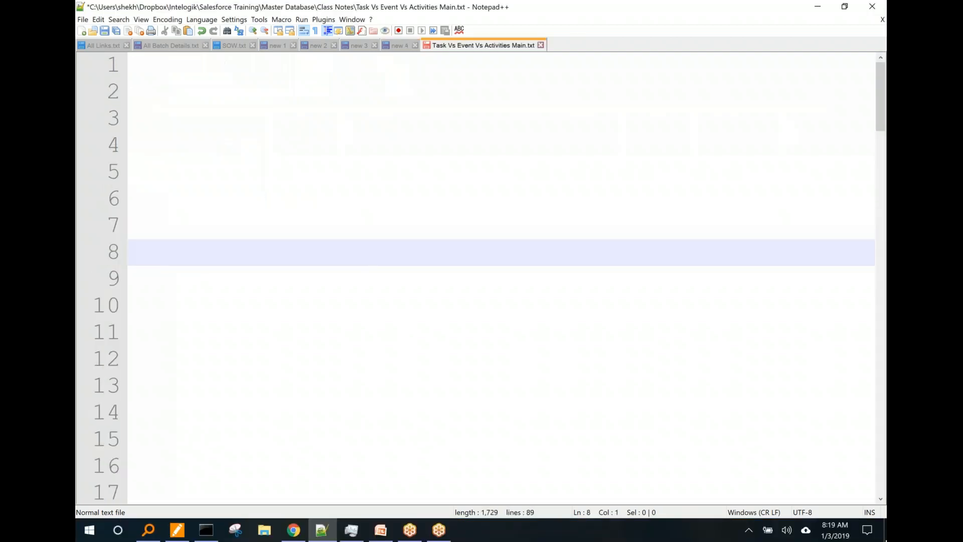
Step: Enter the heading "Activities in Salesforce :" on the first line of the Task Vs Event Vs Activities notes, followed by a blank line
{"action": "left_click", "coordinate": [401, 125]}
{"action": "left_click", "coordinate": [390, 74]}
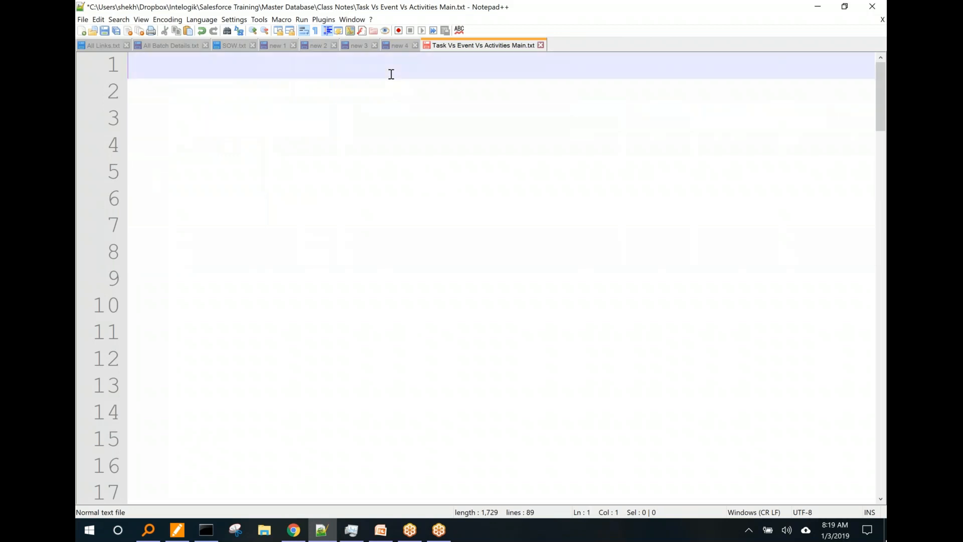
{"action": "type", "text": "Activities"}
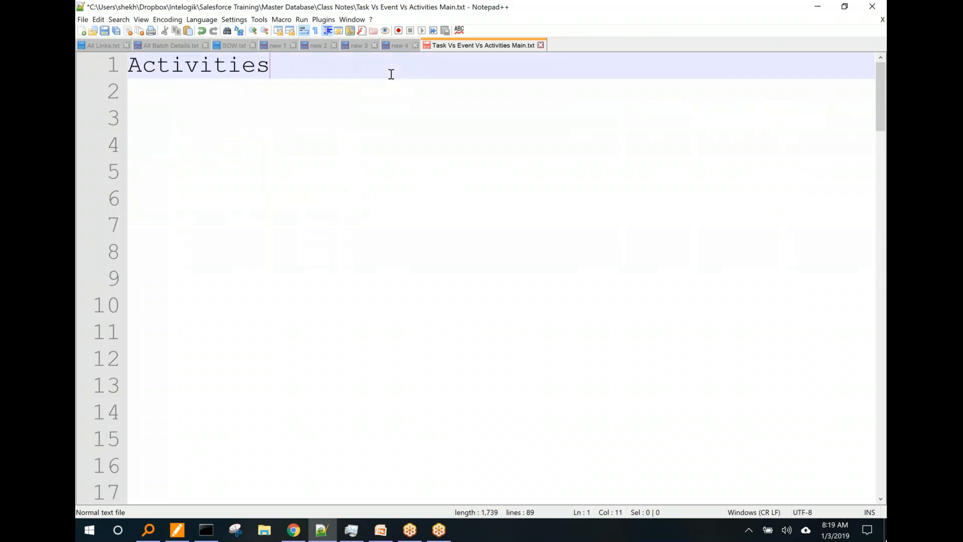
{"action": "type", "text": " in Salesfor"}
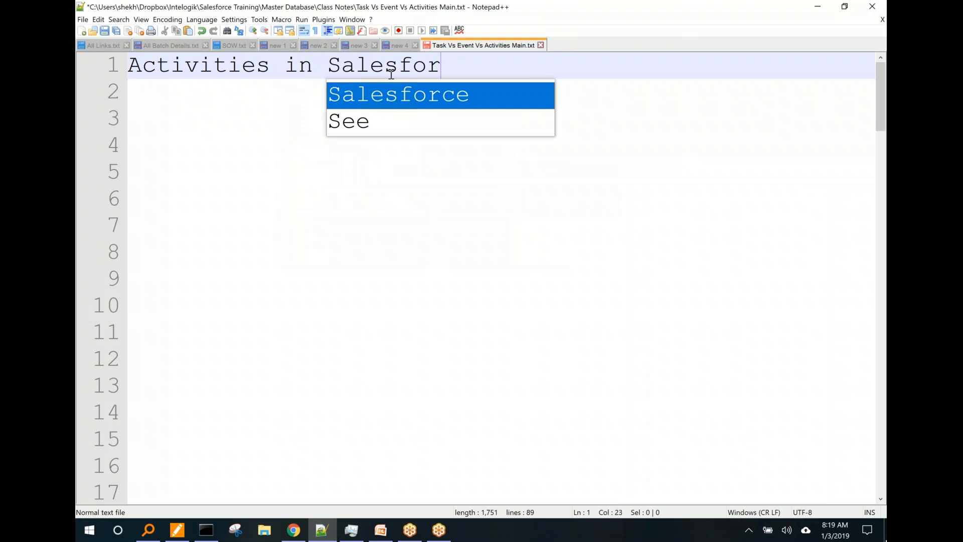
{"action": "type", "text": "ce :"}
{"action": "key", "text": "Return"}
{"action": "key", "text": "Return"}
Step: Write "These are features in Salesforce to improvise the daily activities of business users / clients." below the heading, followed by a blank line
{"action": "type", "text": "These"}
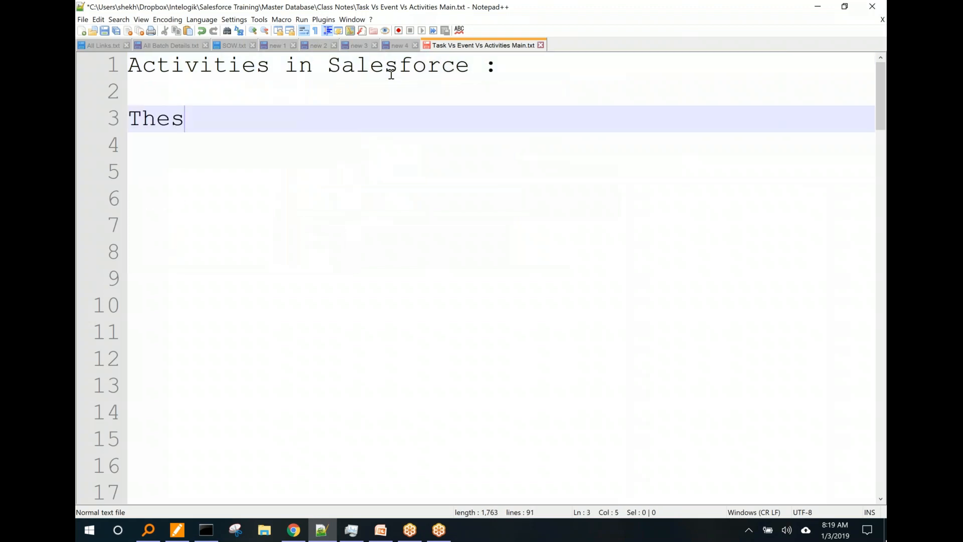
{"action": "key", "text": "BackSpace"}
{"action": "type", "text": "e are "}
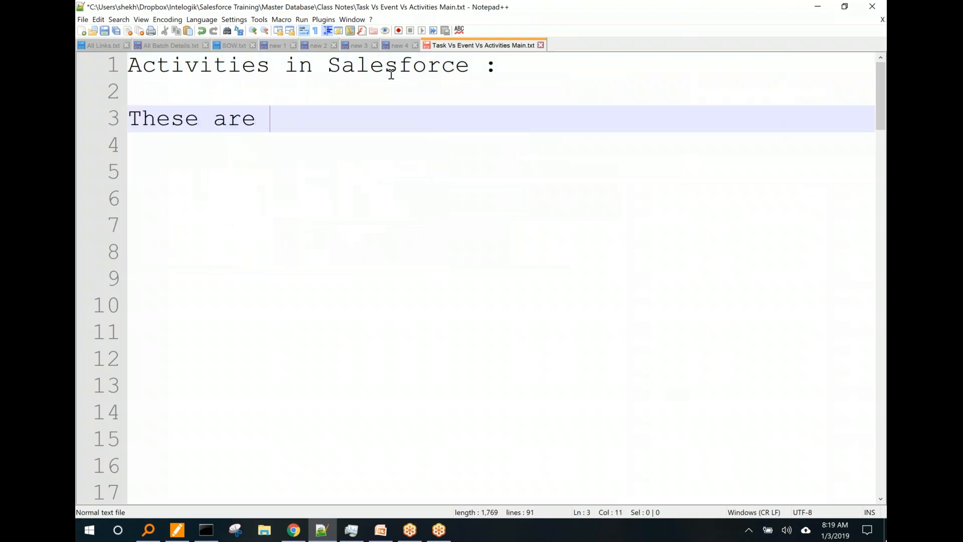
{"action": "type", "text": "features in SAle"}
{"action": "key", "text": "Return"}
{"action": "type", "text": "to improvide"}
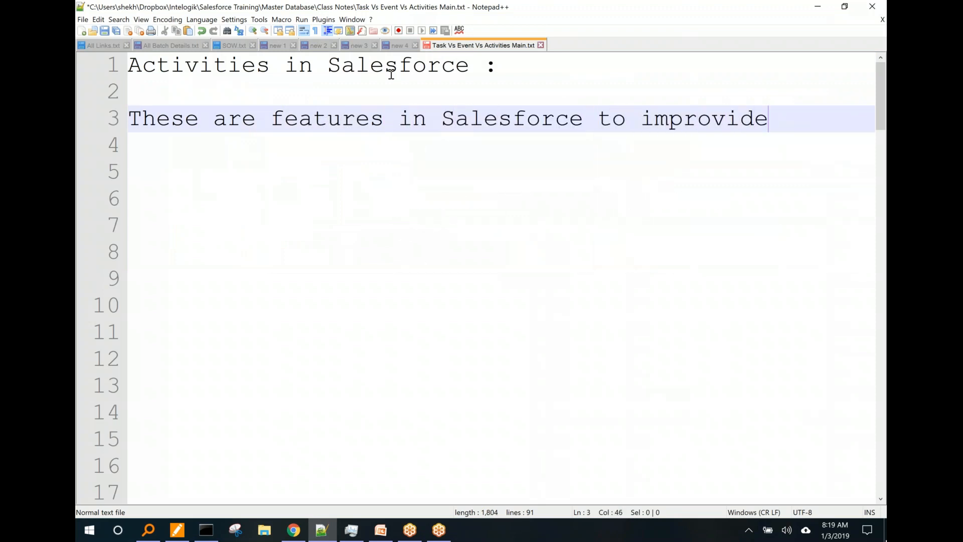
{"action": "left_click", "coordinate": [756, 125]}
{"action": "key", "text": "BackSpace"}
{"action": "type", "text": "s"}
{"action": "key", "text": "Right"}
{"action": "type", "text": "the daily activiti"}
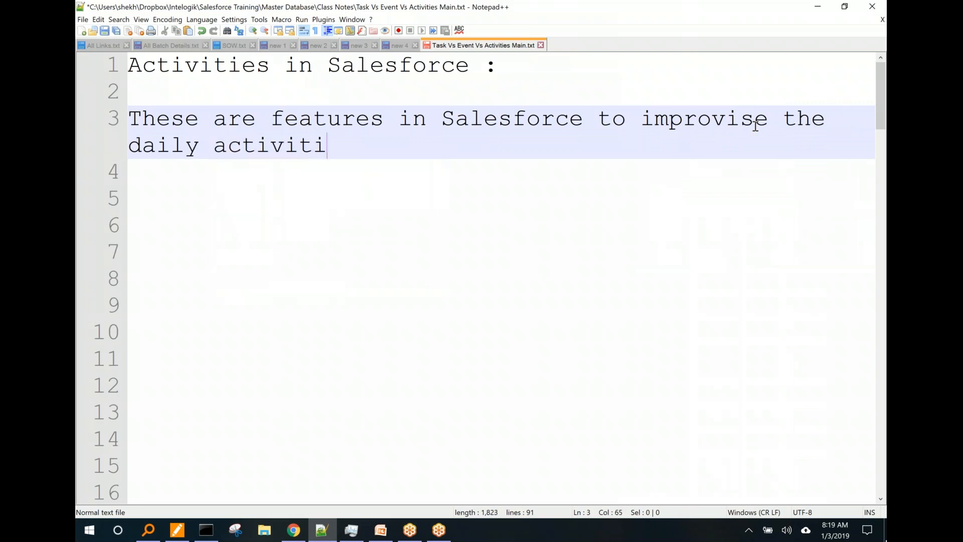
{"action": "type", "text": "es of busines"}
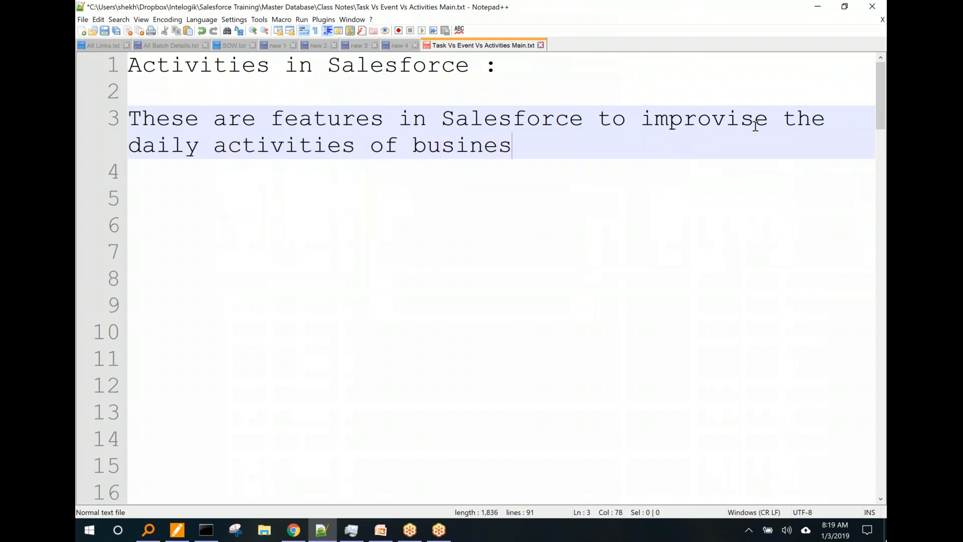
{"action": "type", "text": "s users / clients."}
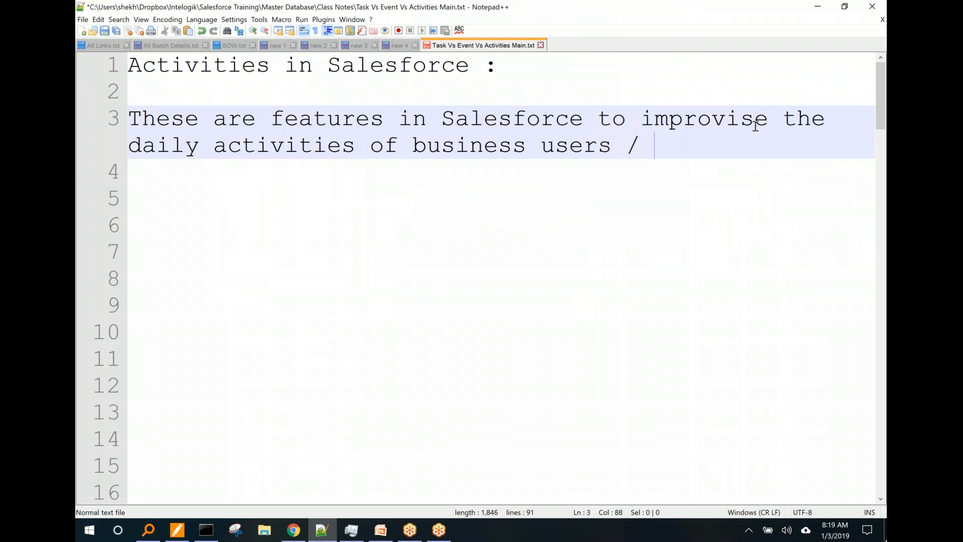
{"action": "key", "text": "Return"}
{"action": "key", "text": "Return"}
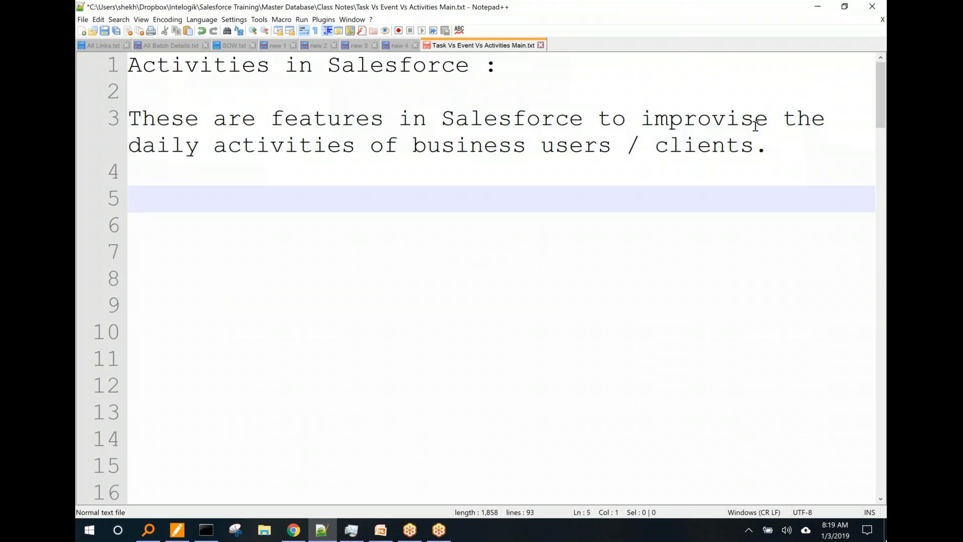
Step: Add the paragraph "For that, Salesforce provides one Object called as : Activity." followed by a blank line
{"action": "type", "text": "For that,"}
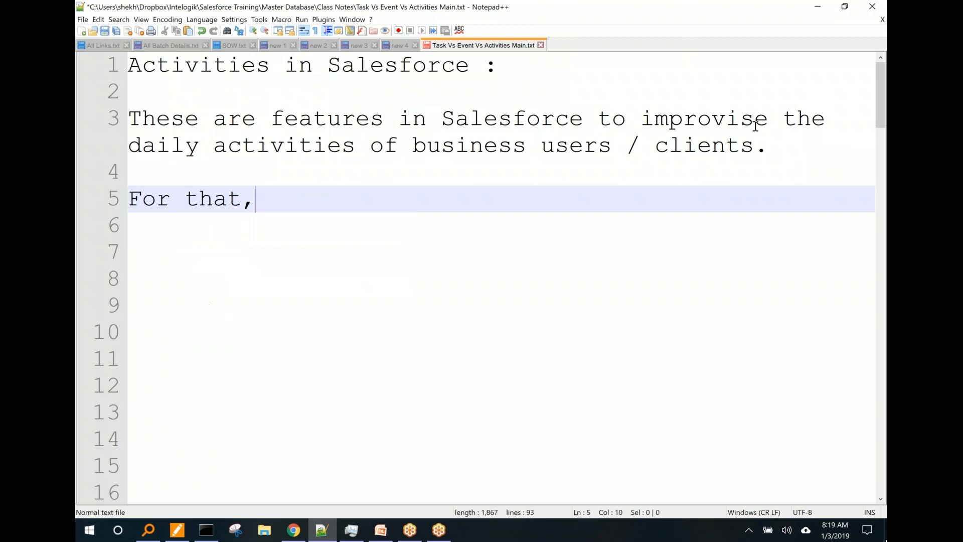
{"action": "type", "text": " Salesforce provides "}
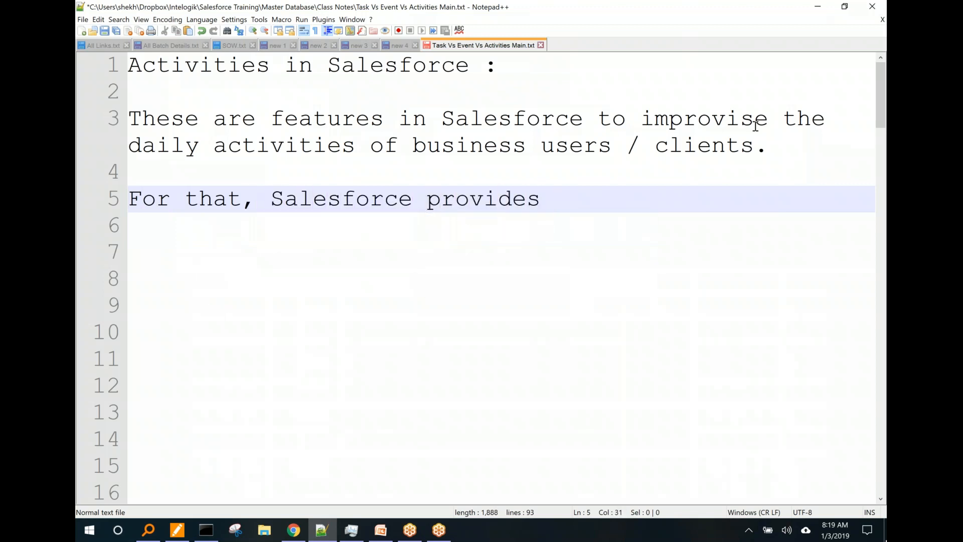
{"action": "type", "text": "one Object"}
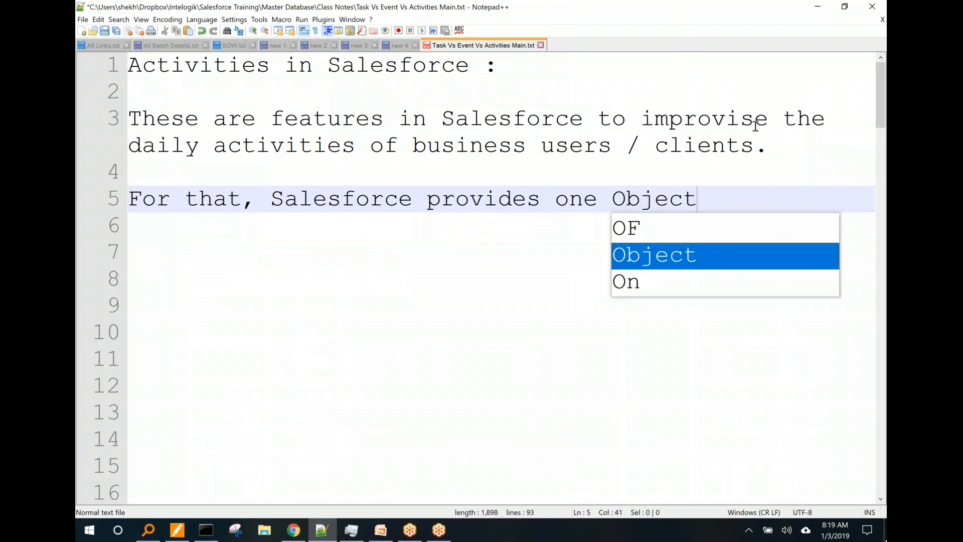
{"action": "type", "text": " called as : Actovo"}
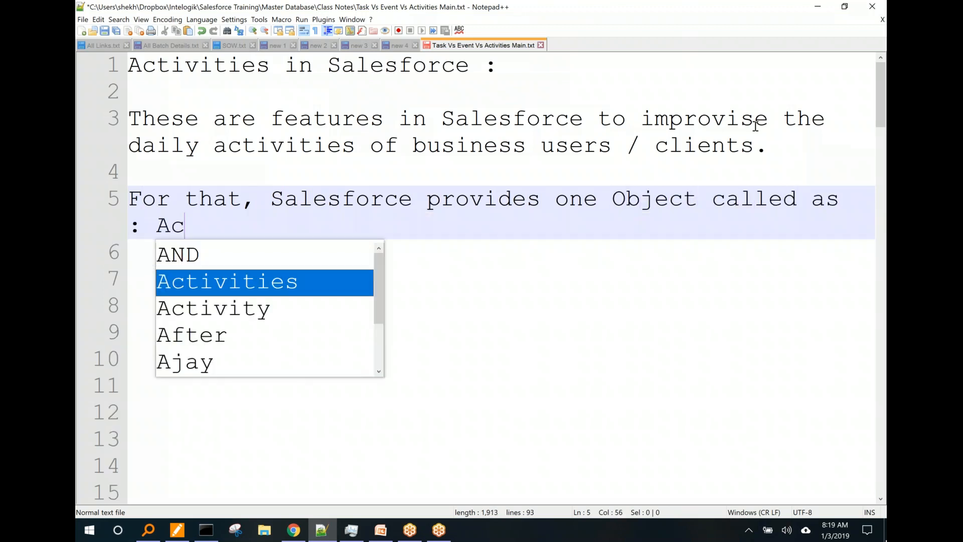
{"action": "key", "text": "BackSpace"}
{"action": "key", "text": "BackSpace"}
{"action": "key", "text": "BackSpace"}
{"action": "type", "text": "ivity"}
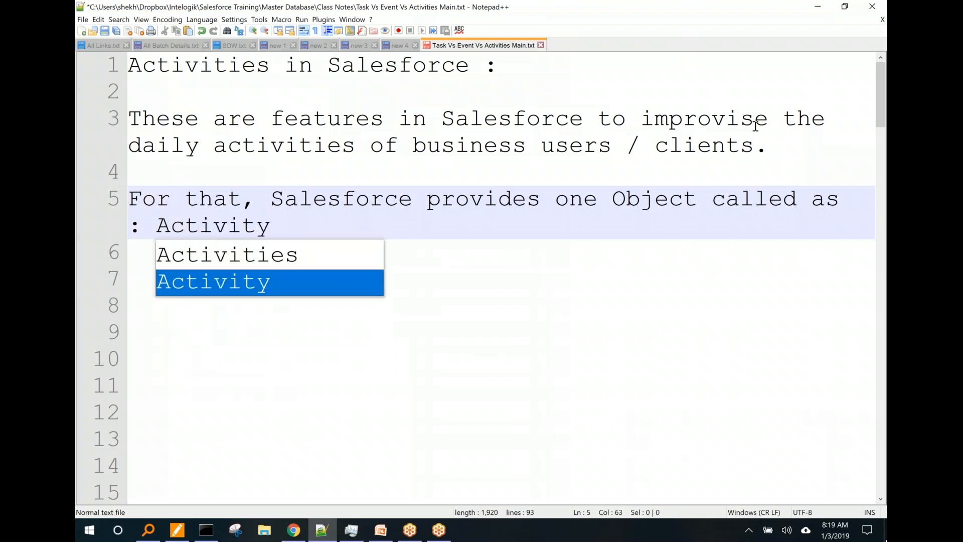
{"action": "type", "text": "."}
{"action": "key", "text": "Return"}
{"action": "key", "text": "Return"}
Step: Add the paragraph "But we also have 2 types of this object: Task and Event" followed by a blank line
{"action": "type", "text": "B"}
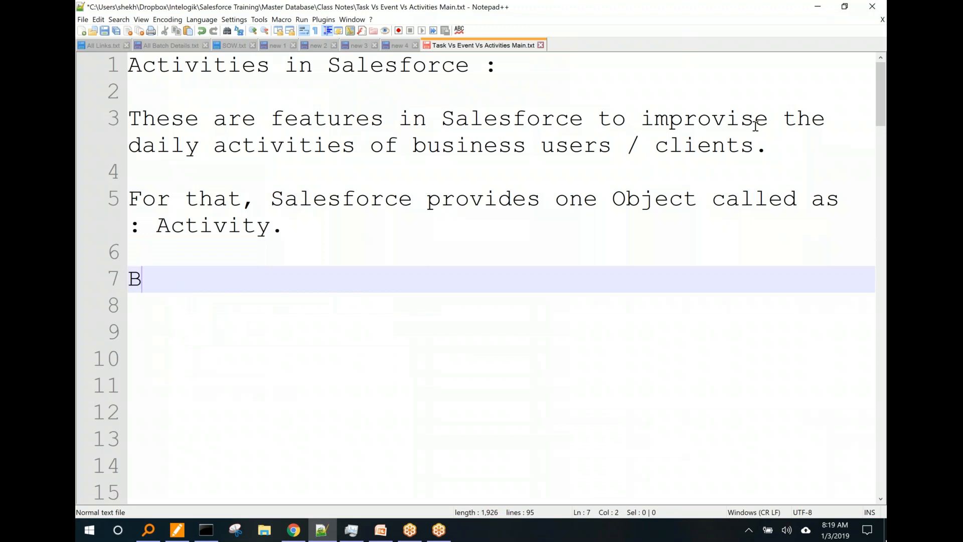
{"action": "type", "text": "ut we also have "}
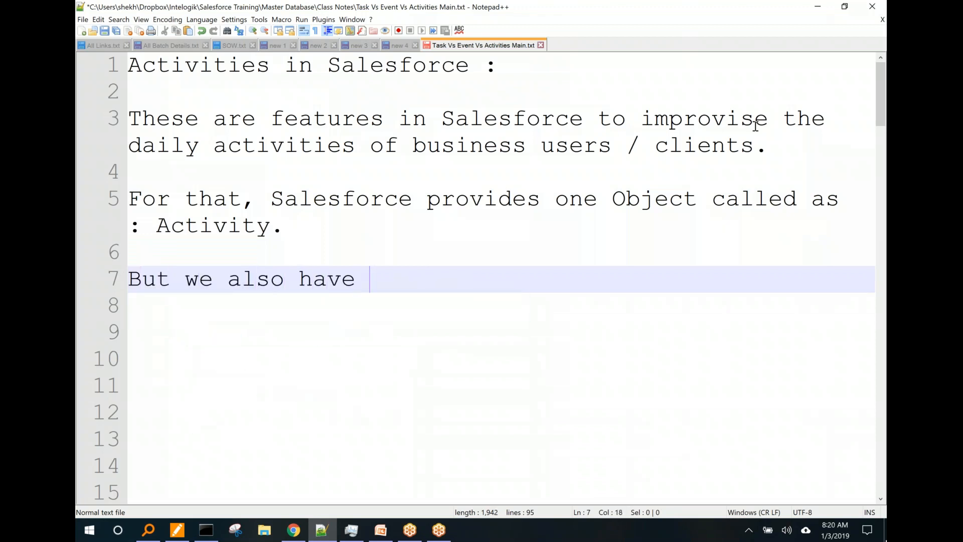
{"action": "type", "text": "2 types of"}
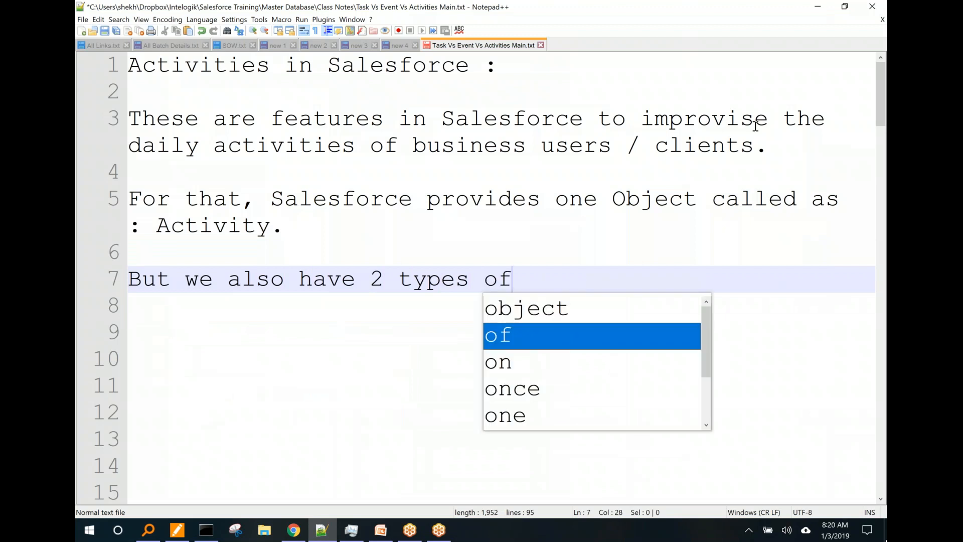
{"action": "type", "text": " this objecyt"}
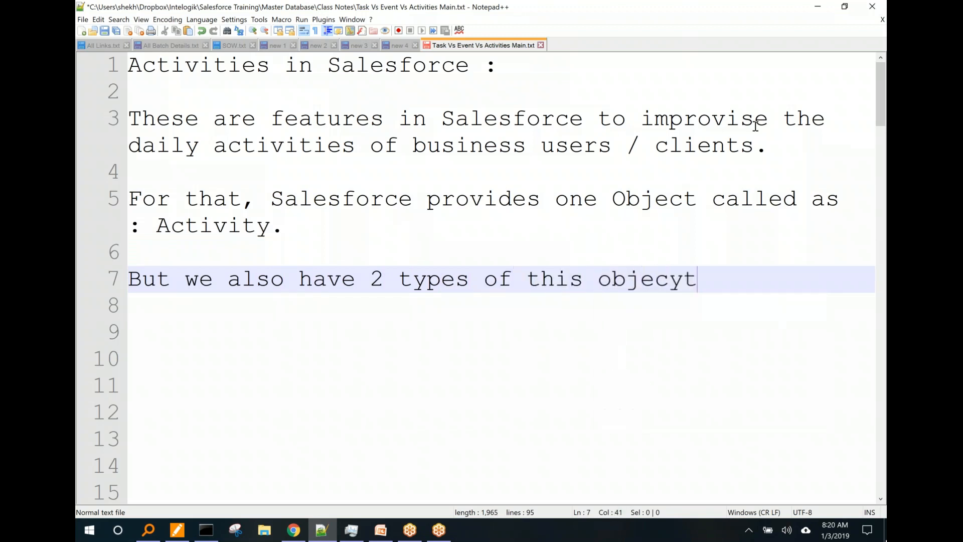
{"action": "key", "text": "BackSpace"}
{"action": "key", "text": "BackSpace"}
{"action": "key", "text": "BackSpace"}
{"action": "type", "text": "t: Task an "}
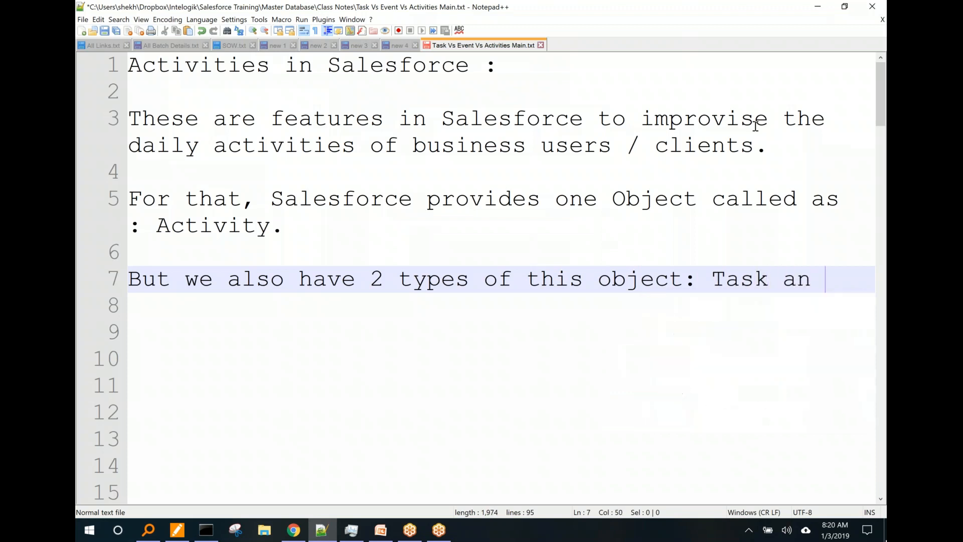
{"action": "type", "text": "d Event"}
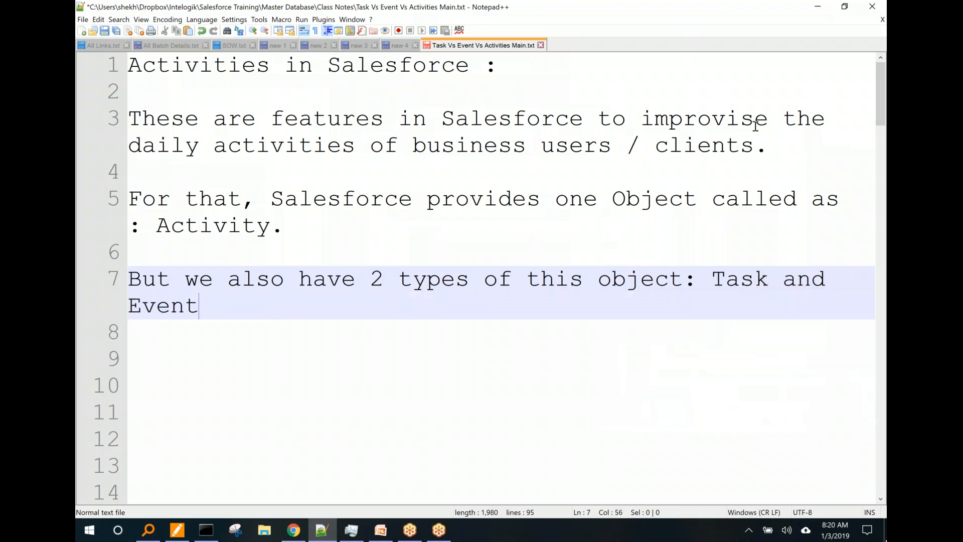
{"action": "key", "text": "Return"}
{"action": "key", "text": "Return"}
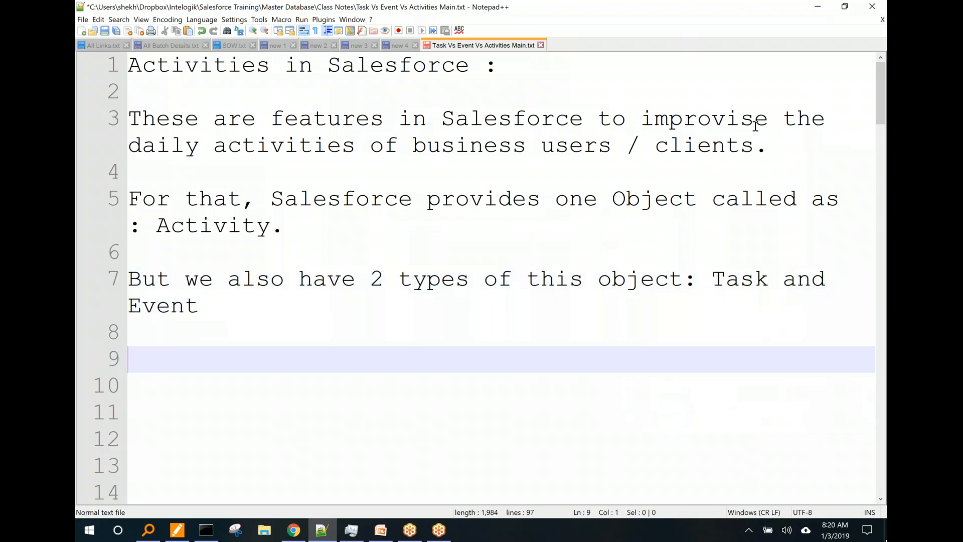
Step: Add the note "PS: Whatever work we do, we do in Task and event." on line 9, followed by a blank line
{"action": "key", "text": "alt+Tab"}
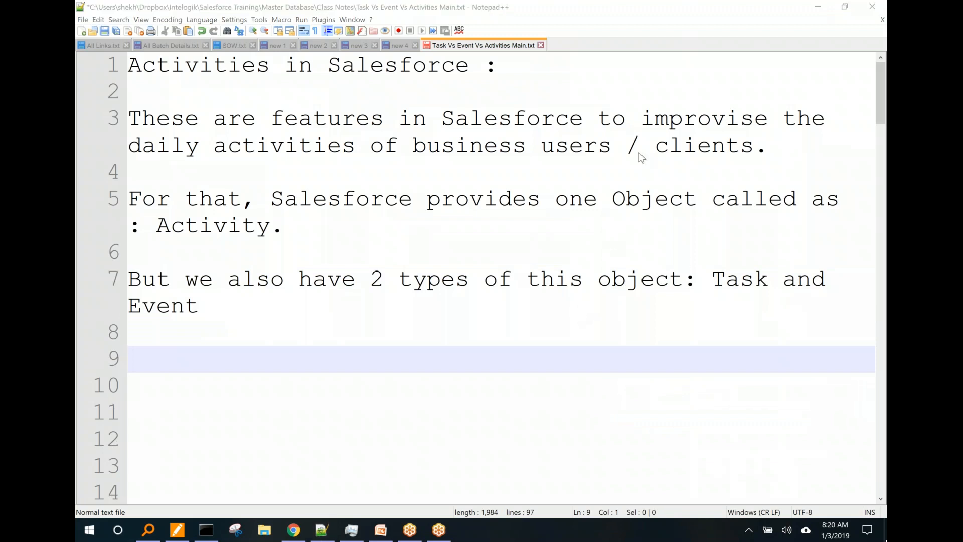
{"action": "left_click", "coordinate": [303, 368]}
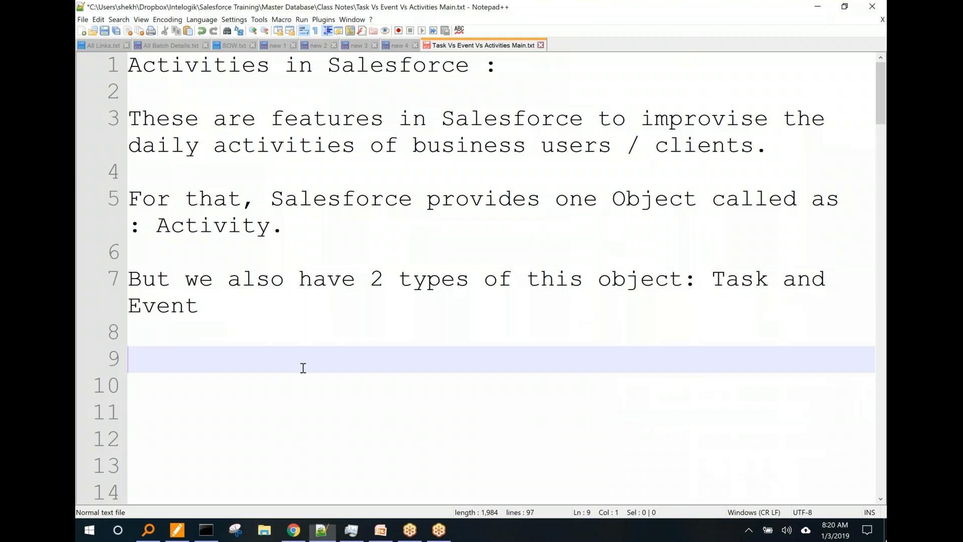
{"action": "type", "text": "PS: W"}
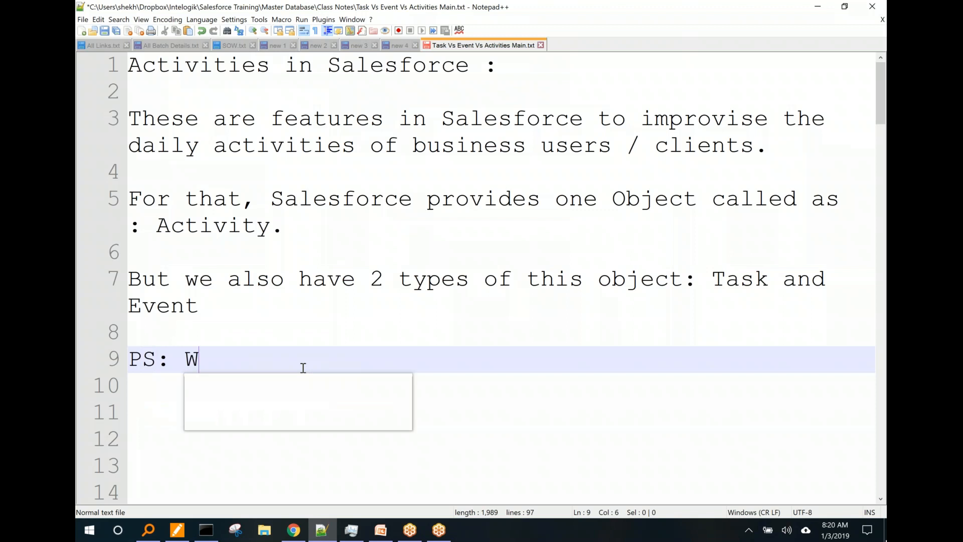
{"action": "type", "text": "hatever,work we"}
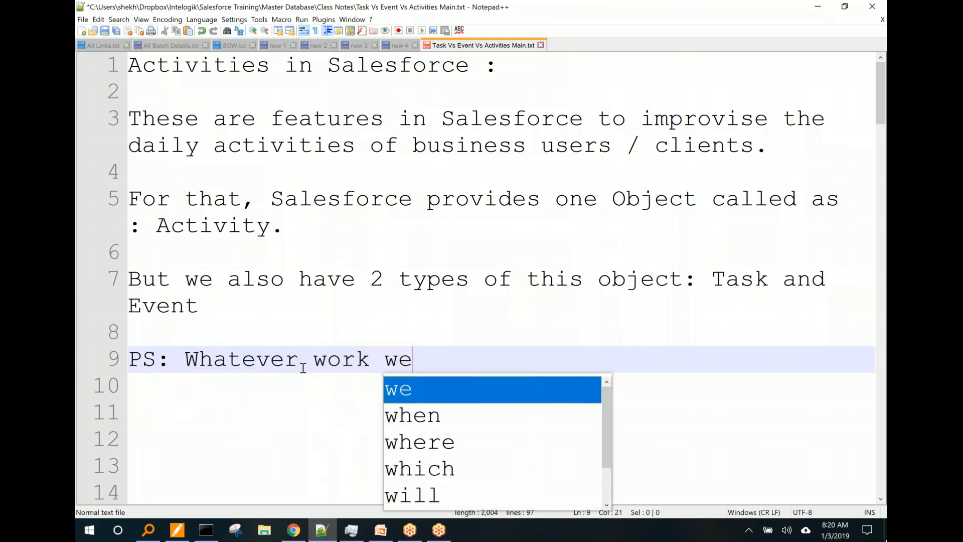
{"action": "type", "text": " do, we do "}
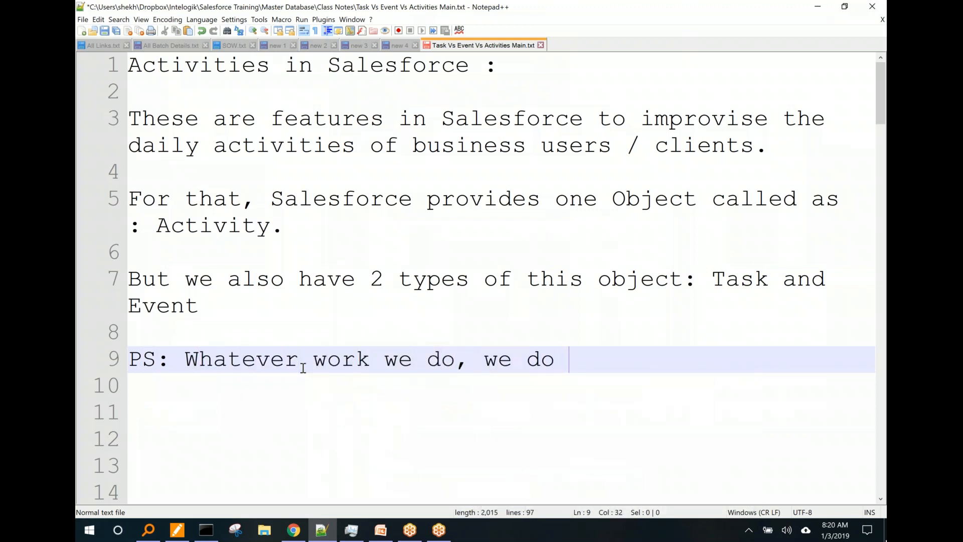
{"action": "type", "text": "in Task and "}
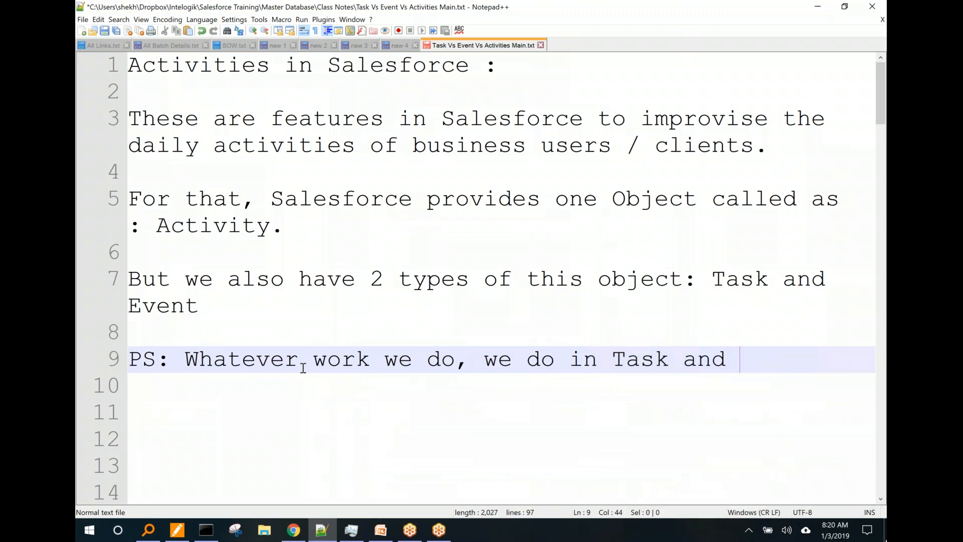
{"action": "type", "text": "event."}
{"action": "key", "text": "Return"}
{"action": "key", "text": "Return"}
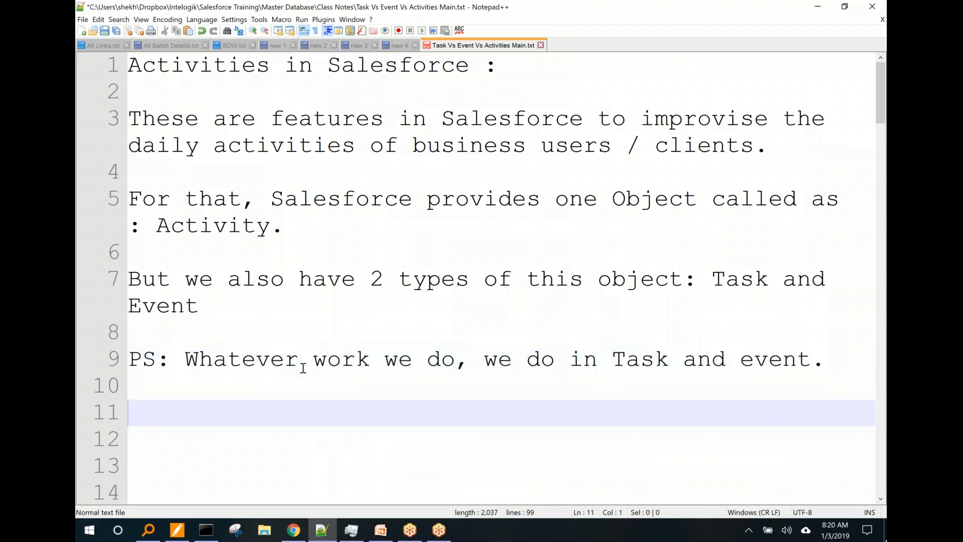
Step: On line 11, write the outline "Activity" with "---- Task" and "---- Event" on the two lines below it
{"action": "left_click", "coordinate": [778, 323]}
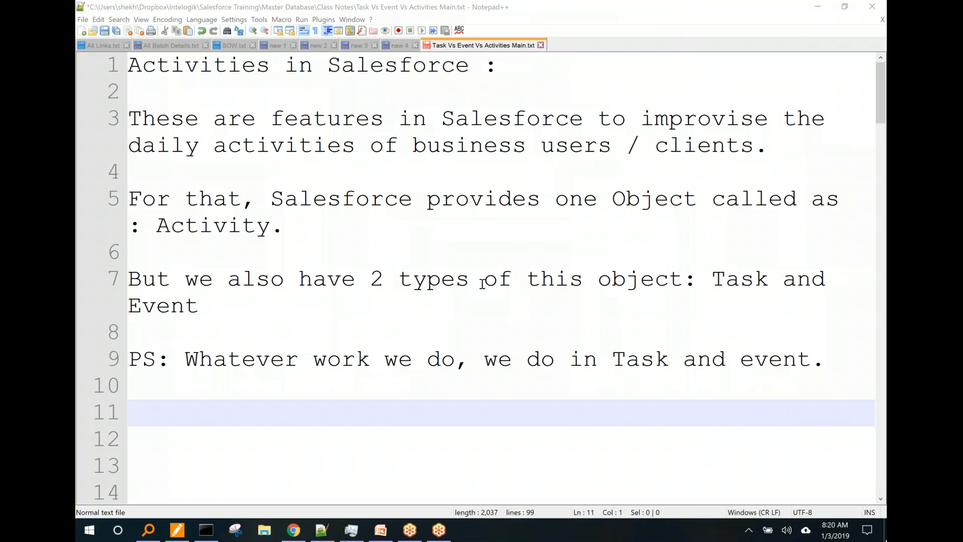
{"action": "left_click", "coordinate": [271, 412]}
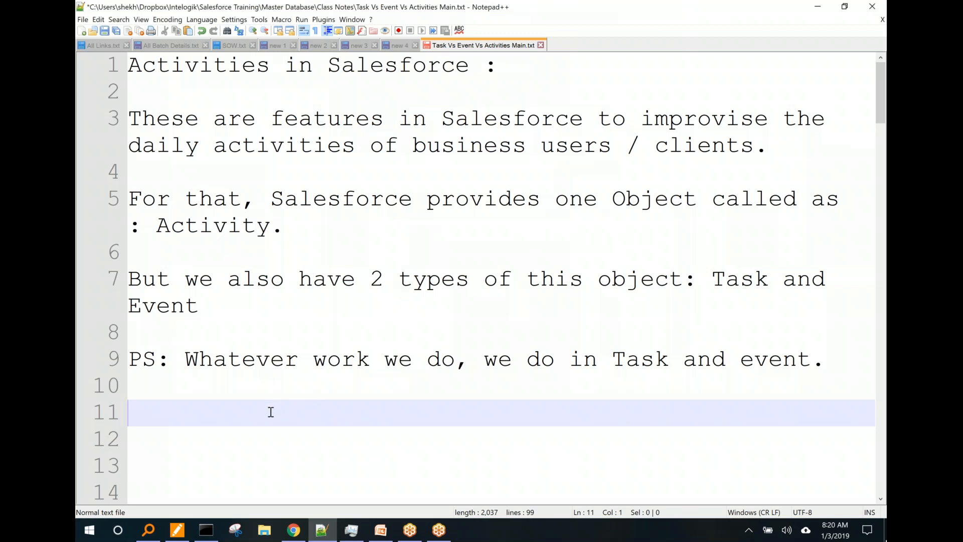
{"action": "type", "text": "Activity ->"}
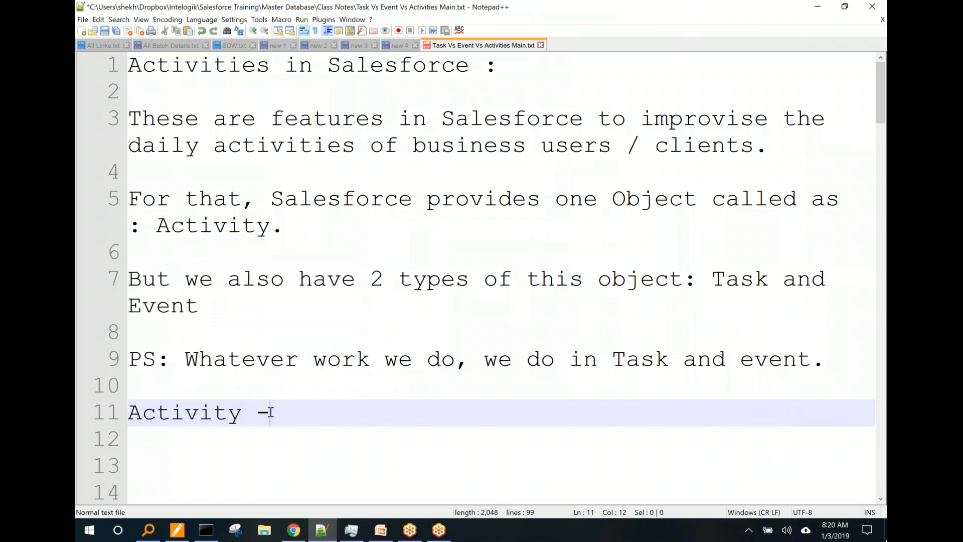
{"action": "key", "text": "BackSpace"}
{"action": "key", "text": "BackSpace"}
{"action": "key", "text": "Return"}
{"action": "type", "text": "---- Tas"}
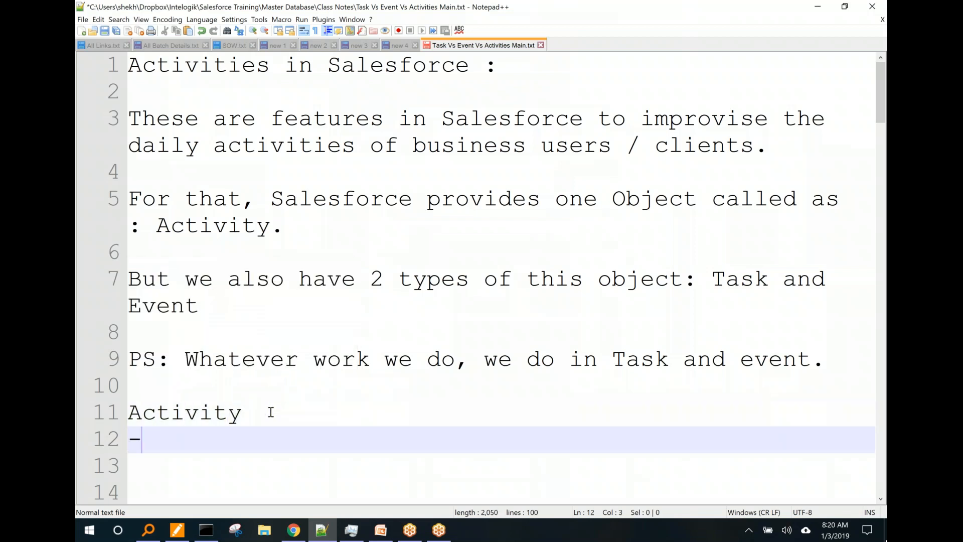
{"action": "type", "text": "k"}
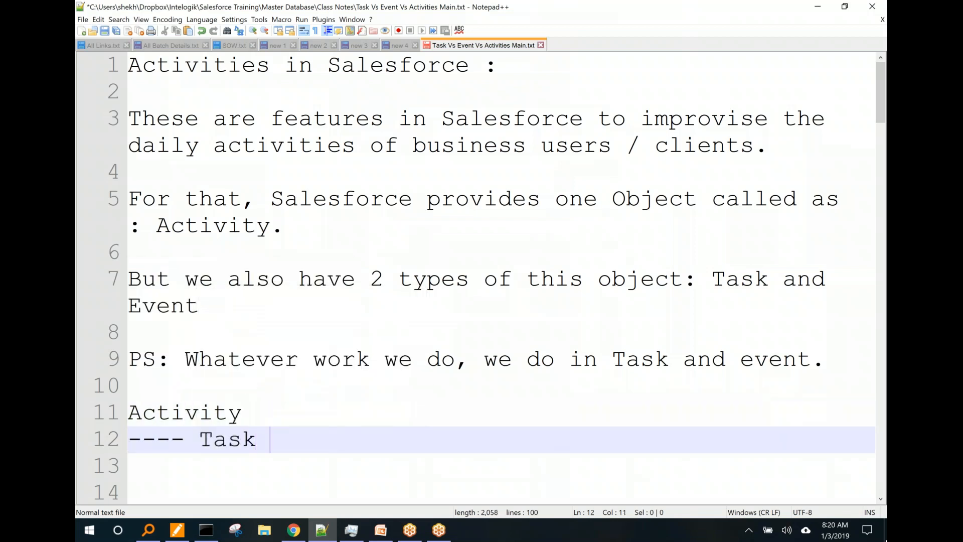
{"action": "key", "text": "Return"}
{"action": "type", "text": "---- Event"}
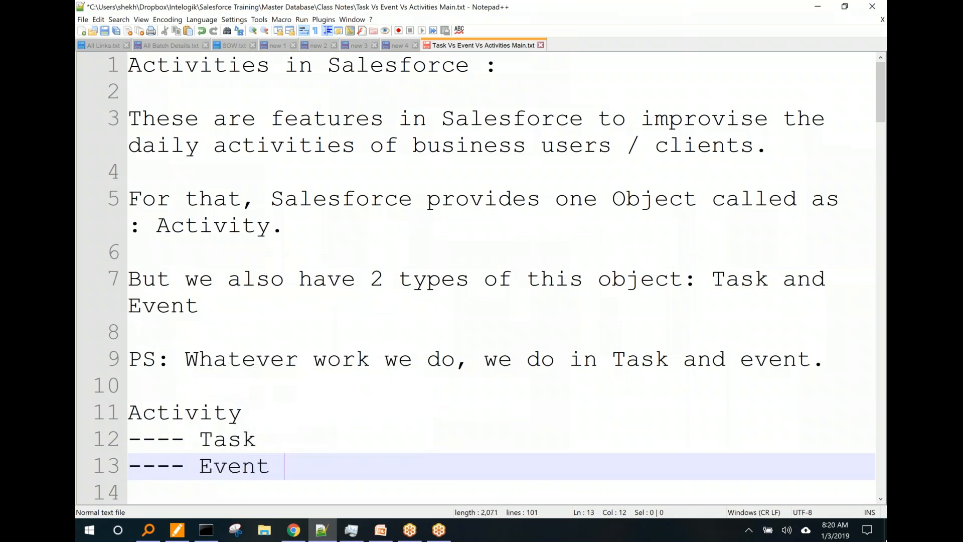
Step: Append "(main object)" to the Activity line of the outline
{"action": "left_click", "coordinate": [256, 413]}
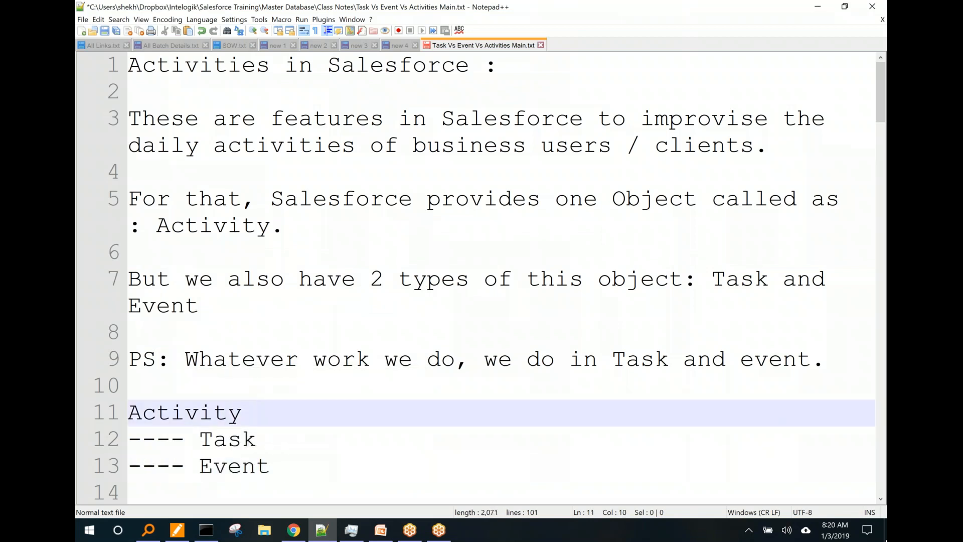
{"action": "type", "text": "(main o"}
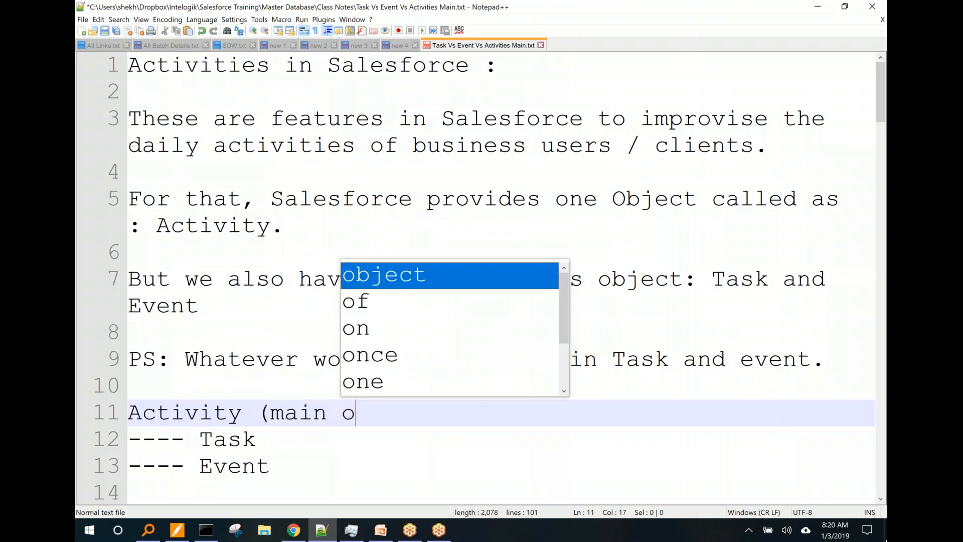
{"action": "type", "text": "bject)"}
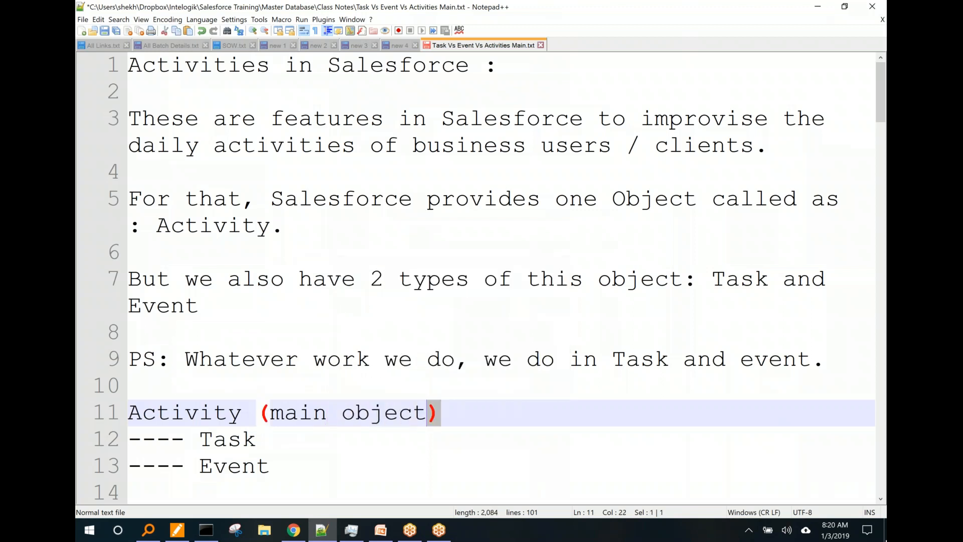
{"action": "key", "text": "shift+Left"}
{"action": "key", "text": "shift+Left"}
{"action": "key", "text": "shift+Left"}
{"action": "key", "text": "shift+Left"}
{"action": "key", "text": "shift+Left"}
{"action": "key", "text": "shift+Left"}
{"action": "key", "text": "shift+Left"}
{"action": "key", "text": "shift+Left"}
{"action": "key", "text": "shift+Left"}
{"action": "key", "text": "shift+Left"}
{"action": "key", "text": "shift+Left"}
{"action": "key", "text": "shift+Left"}
{"action": "key", "text": "shift+Left"}
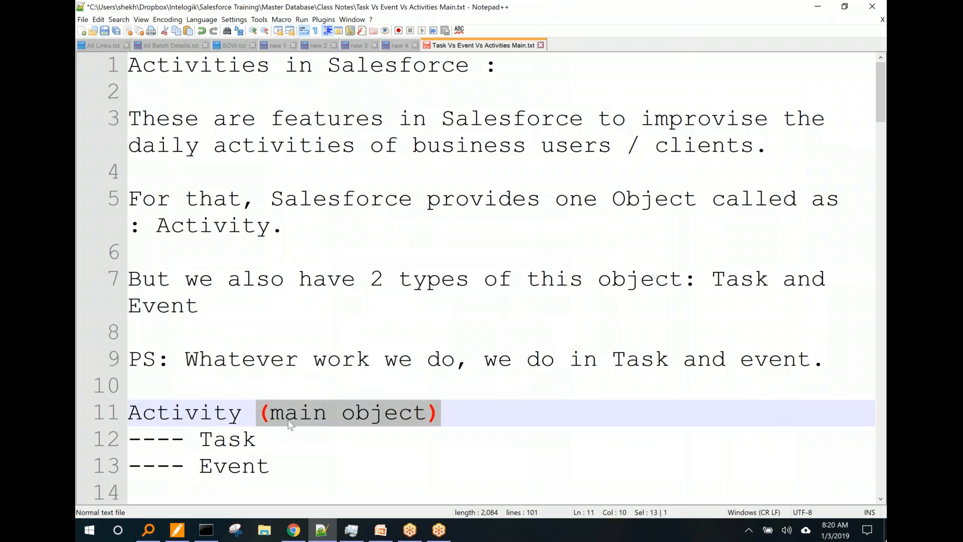
{"action": "left_click", "coordinate": [307, 438]}
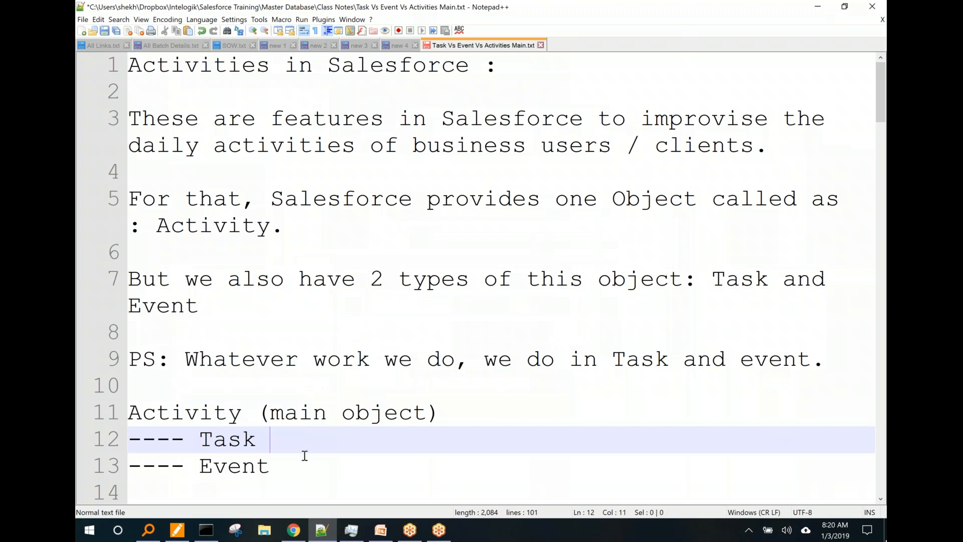
Step: Move the three-line Activity outline above the PS note, separated by a blank line from the Task and Event paragraph
{"action": "left_click_drag", "start_coordinate": [308, 464], "coordinate": [105, 412]}
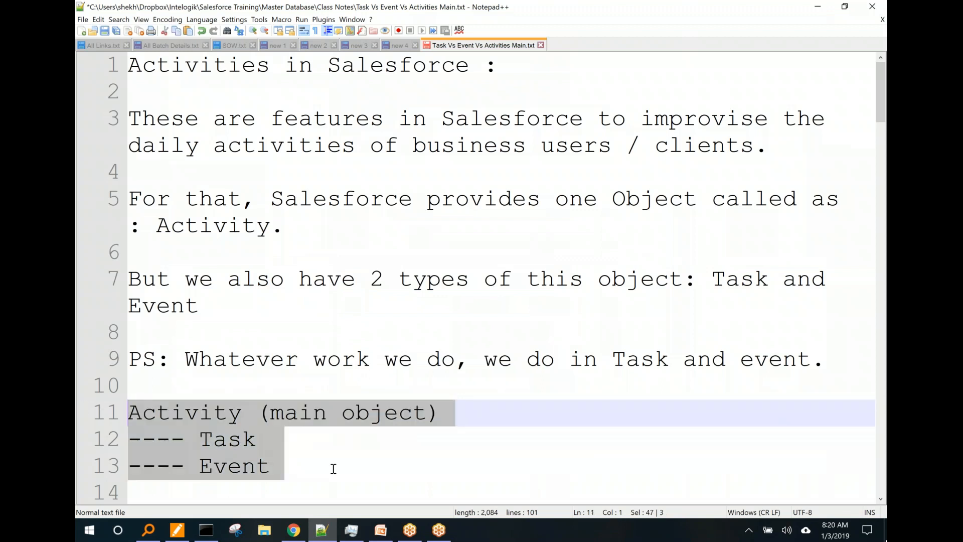
{"action": "key", "text": "BackSpace"}
{"action": "key", "text": "BackSpace"}
{"action": "left_click", "coordinate": [254, 303]}
{"action": "type", "text": "Activity (main object) ---- Task ---- Event"}
Step: Add a separator line of equals signs on line 15, below the PS note
{"action": "scroll", "coordinate": [203, 414], "scroll_direction": "down", "scroll_amount": 1}
{"action": "left_click", "coordinate": [190, 430]}
{"action": "key", "text": "BackSpace"}
{"action": "type", "text": "======================"}
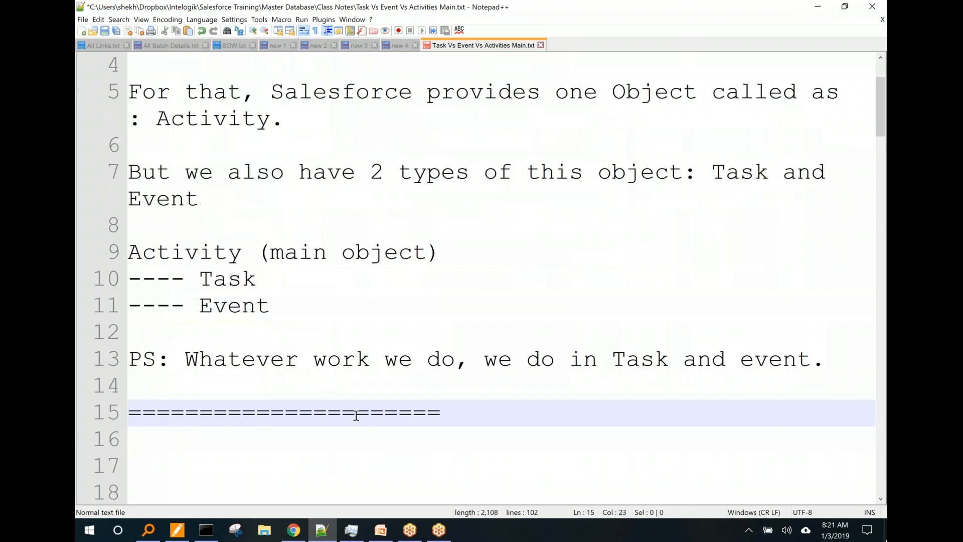
Step: Capitalize the word "Event" in the PS note
{"action": "left_click", "coordinate": [598, 360]}
{"action": "left_click_drag", "start_coordinate": [659, 363], "coordinate": [799, 354]}
{"action": "left_click", "coordinate": [756, 359]}
{"action": "key", "text": "BackSpace"}
{"action": "type", "text": "E"}
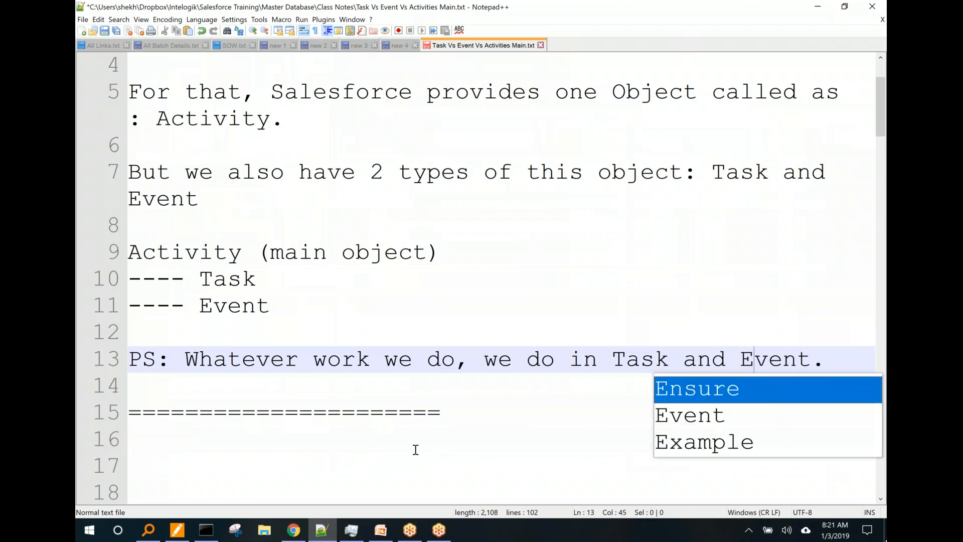
Step: Start a new paragraph on line 17, below the separator, with "JQ: We can work on"
{"action": "left_click", "coordinate": [375, 437]}
{"action": "key", "text": "Return"}
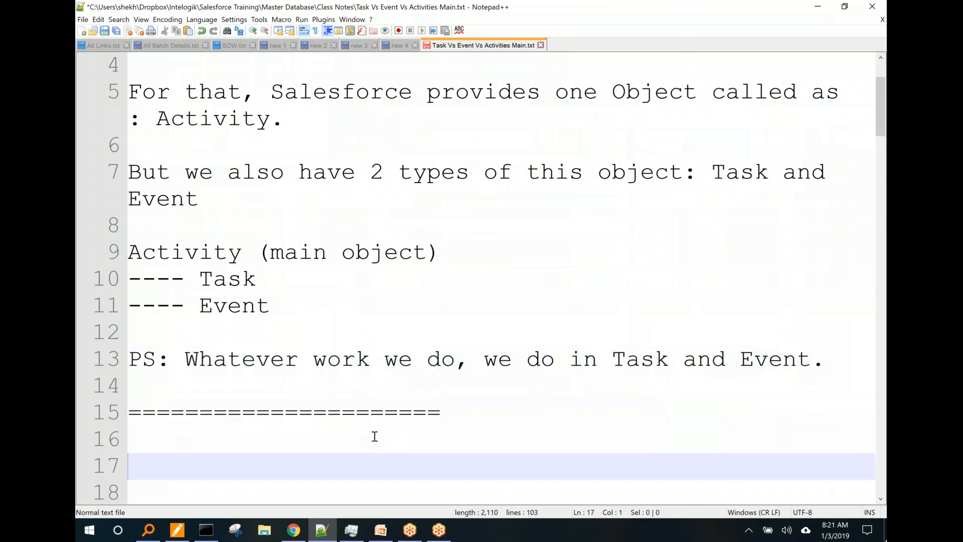
{"action": "type", "text": "JQ:"}
{"action": "type", "text": "Object"}
{"action": "key", "text": "BackSpace"}
{"action": "key", "text": "BackSpace"}
{"action": "key", "text": "BackSpace"}
{"action": "key", "text": "BackSpace"}
{"action": "key", "text": "BackSpace"}
{"action": "key", "text": "BackSpace"}
{"action": "type", "text": "W"}
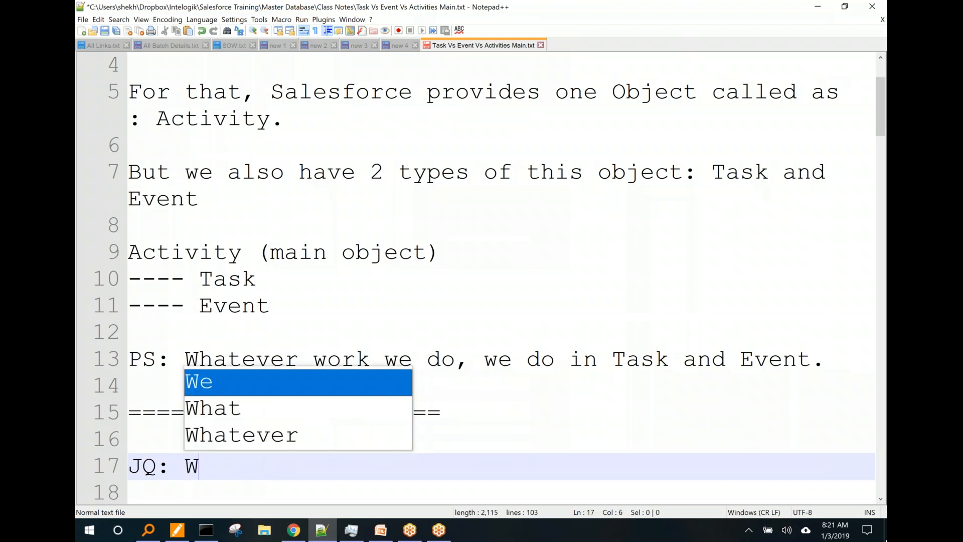
{"action": "type", "text": "e can work on "}
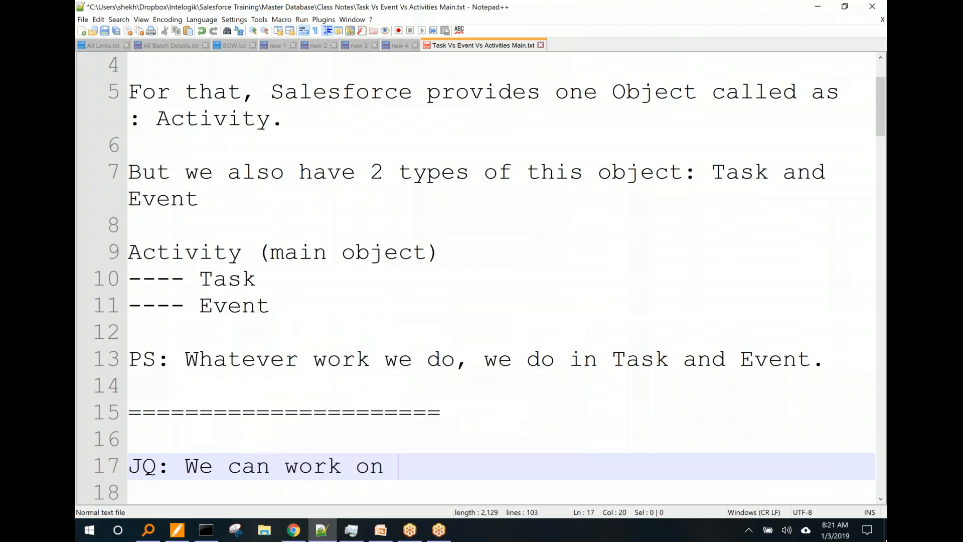
Step: Continue the JQ sentence with "Activities for any object only if that object has checkbox checked :"
{"action": "type", "text": "A"}
{"action": "key", "text": "Down"}
{"action": "key", "text": "Return"}
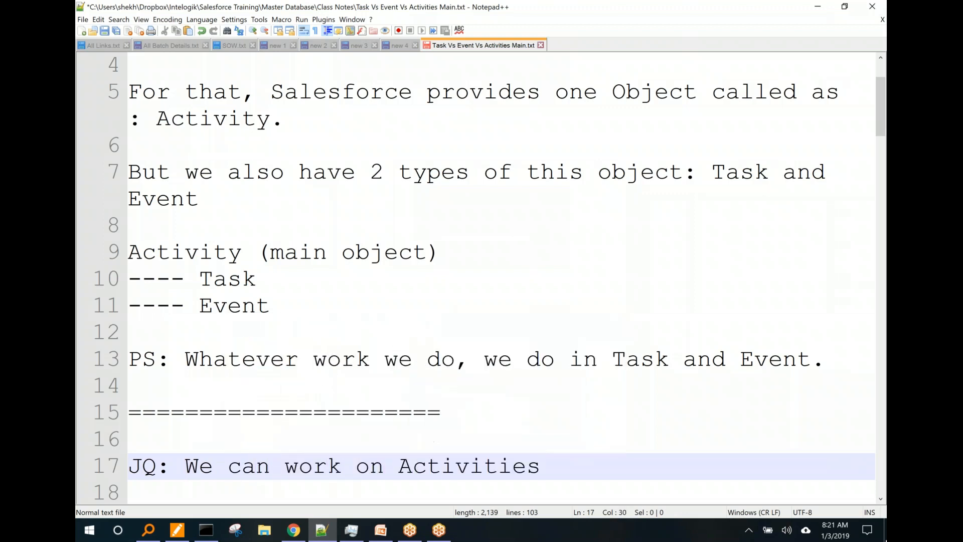
{"action": "type", "text": "for any object only "}
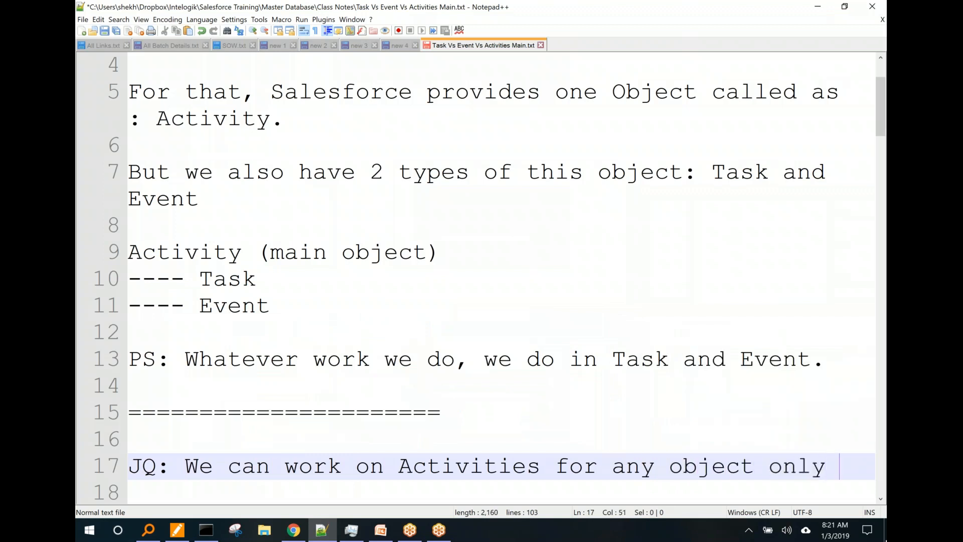
{"action": "type", "text": "if tha"}
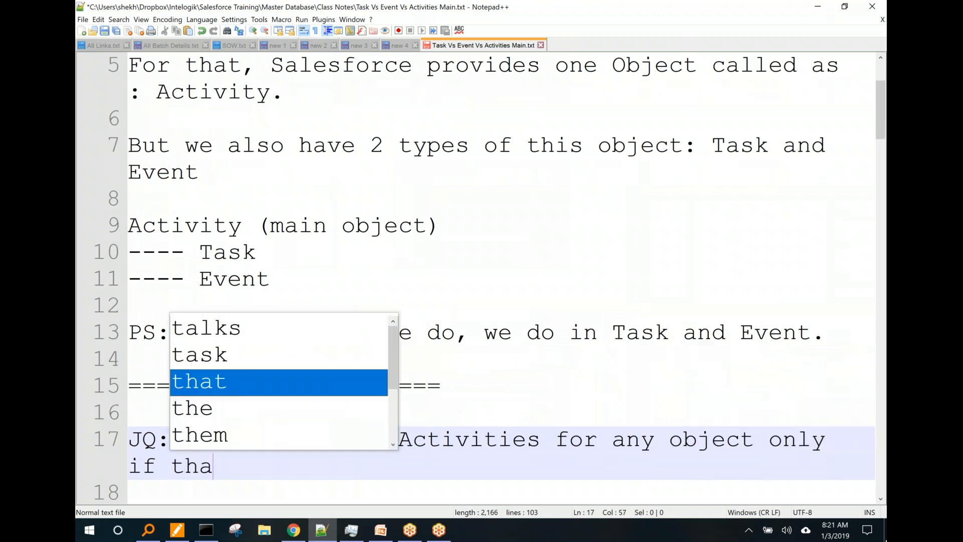
{"action": "type", "text": "t object "}
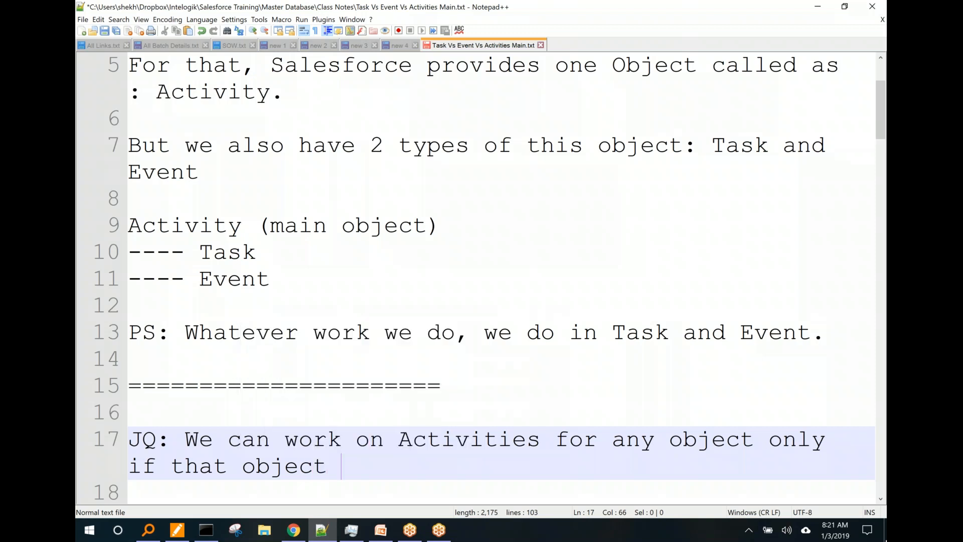
{"action": "type", "text": "has checkbox"}
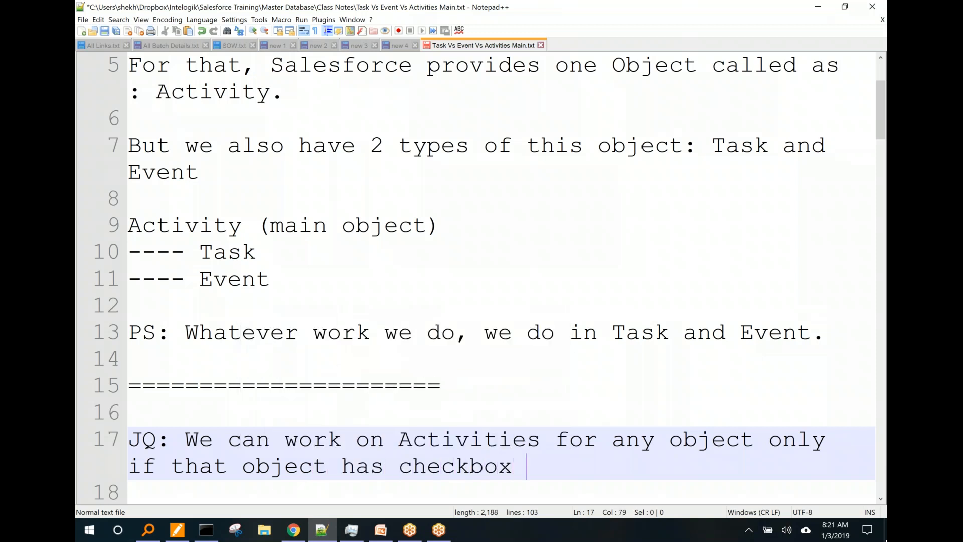
{"action": "type", "text": " checked :"}
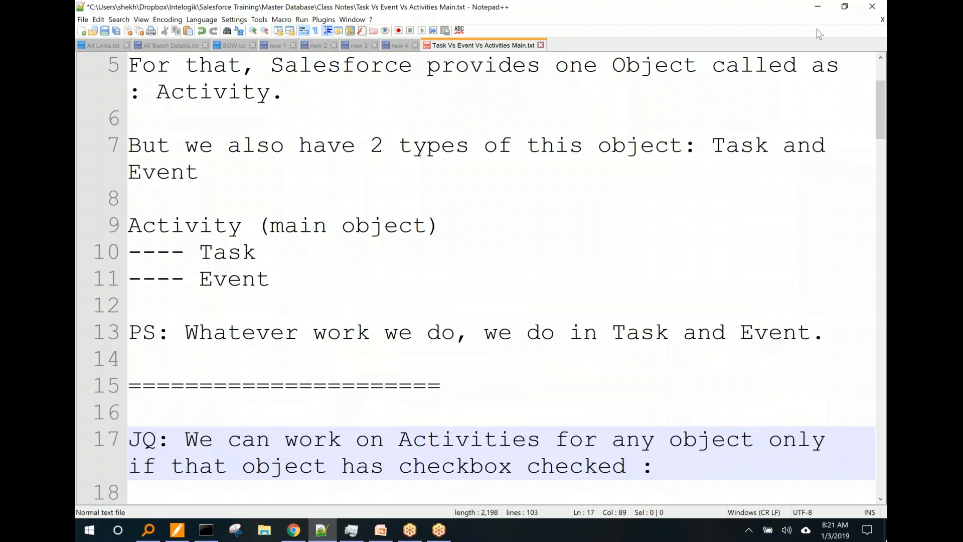
Step: Switch to Salesforce in the browser and open the field definitions of the Dice.Com Job Forms object
{"action": "left_click", "coordinate": [775, 135]}
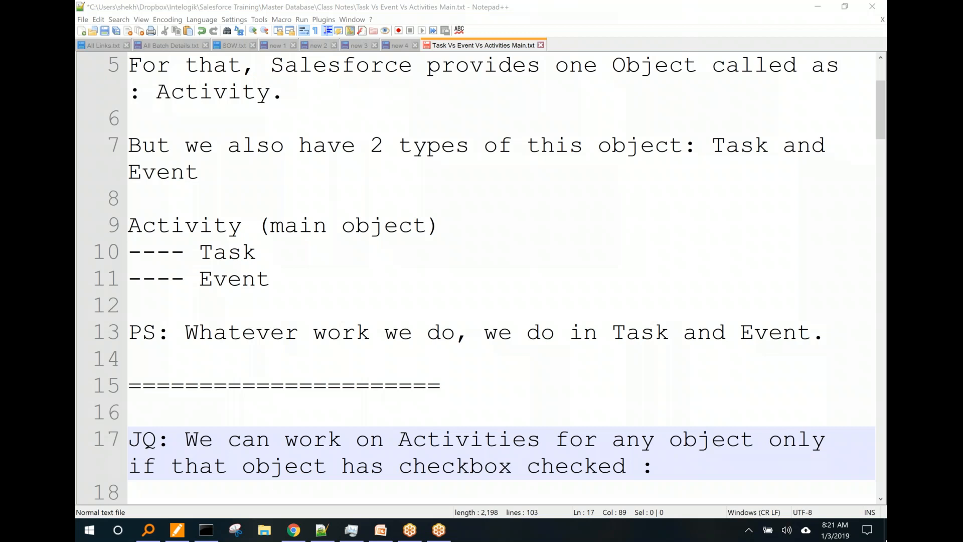
{"action": "key", "text": "alt+Tab"}
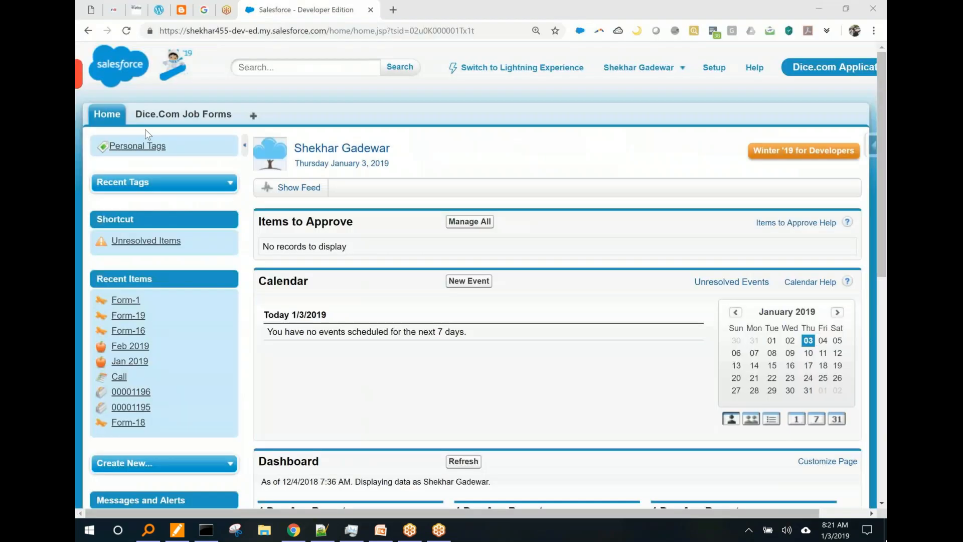
{"action": "left_click", "coordinate": [179, 122]}
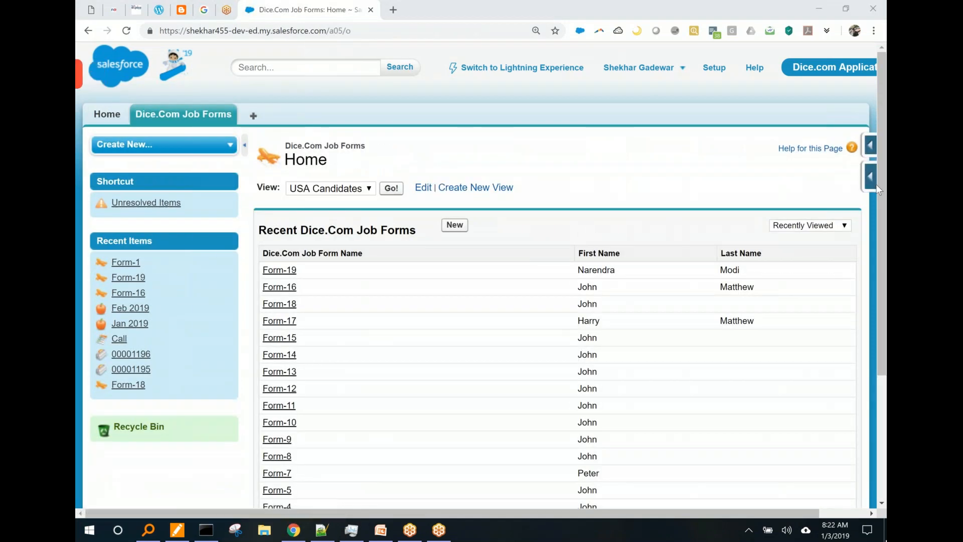
{"action": "left_click", "coordinate": [872, 146]}
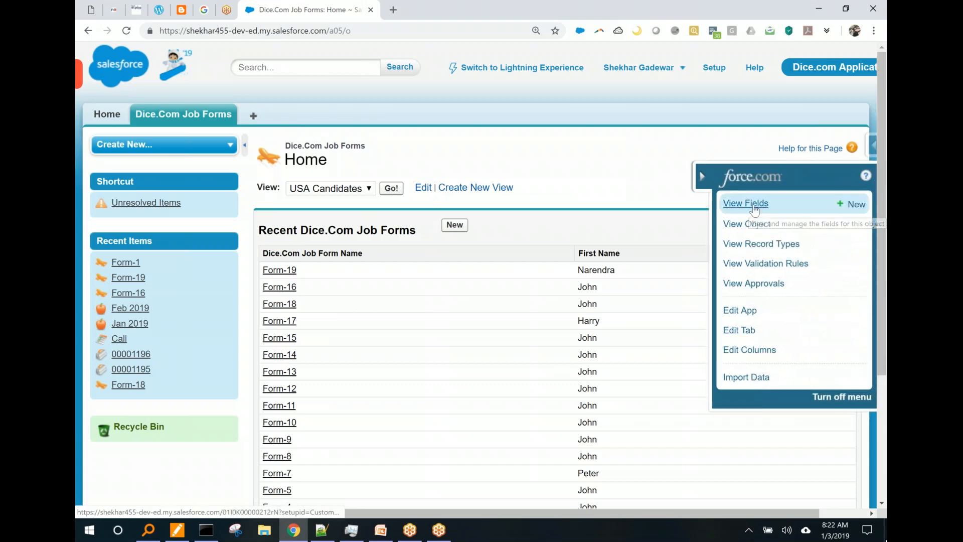
{"action": "left_click", "coordinate": [755, 206]}
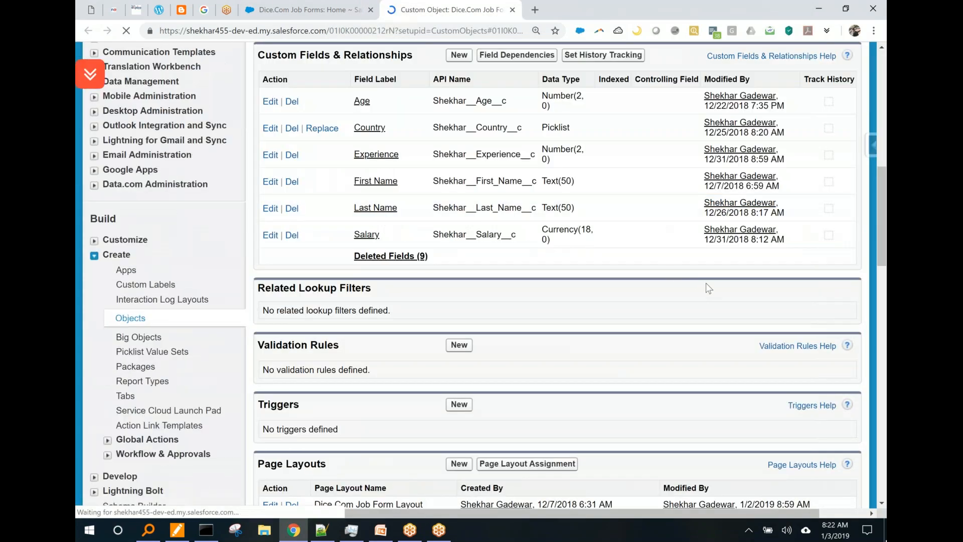
Step: Open the custom object definition of Dice.Com Job Form for editing
{"action": "scroll", "coordinate": [706, 284], "scroll_direction": "up", "scroll_amount": 10}
{"action": "scroll", "coordinate": [502, 185], "scroll_direction": "down", "scroll_amount": 1}
{"action": "scroll", "coordinate": [505, 190], "scroll_direction": "down", "scroll_amount": 3}
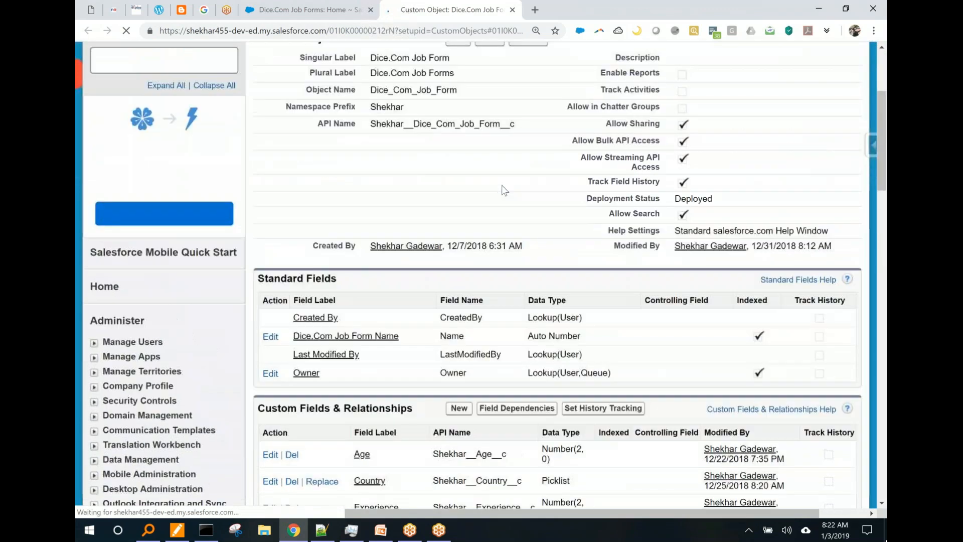
{"action": "scroll", "coordinate": [505, 191], "scroll_direction": "up", "scroll_amount": 2}
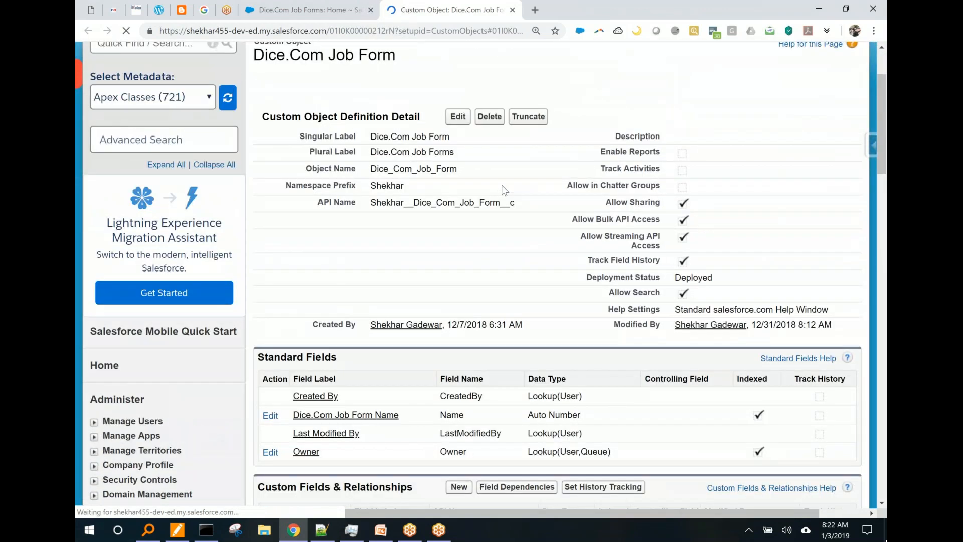
{"action": "left_click_drag", "start_coordinate": [476, 94], "coordinate": [422, 96]}
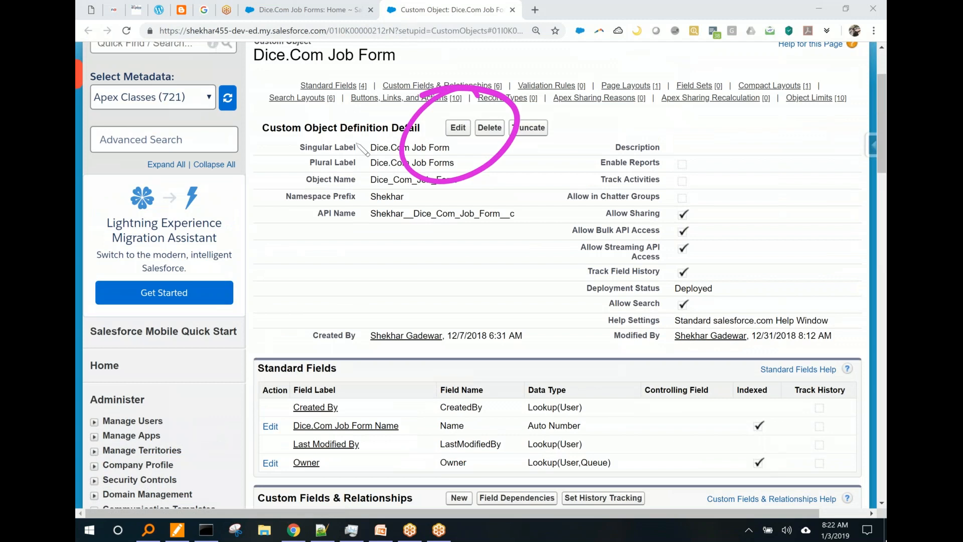
{"action": "key", "text": "ctrl+z"}
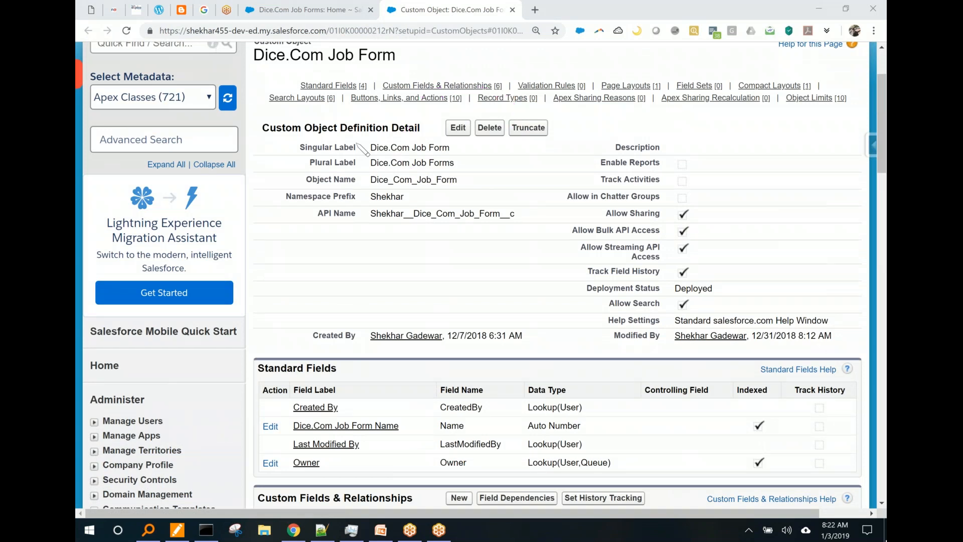
{"action": "left_click", "coordinate": [457, 132]}
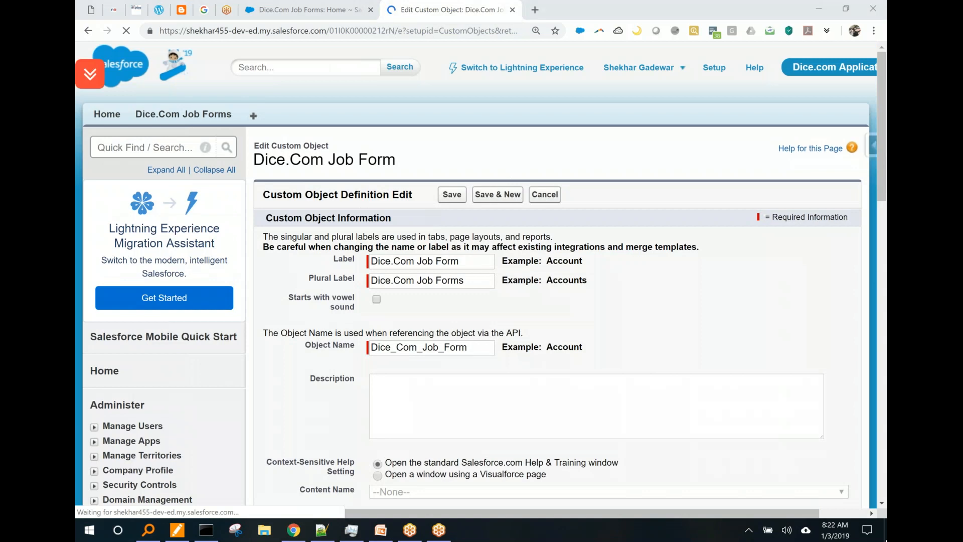
Step: Turn off Track Field History, enable Allow Activities with its page layout notice accepted, and save the object definition
{"action": "scroll", "coordinate": [456, 301], "scroll_direction": "down", "scroll_amount": 5}
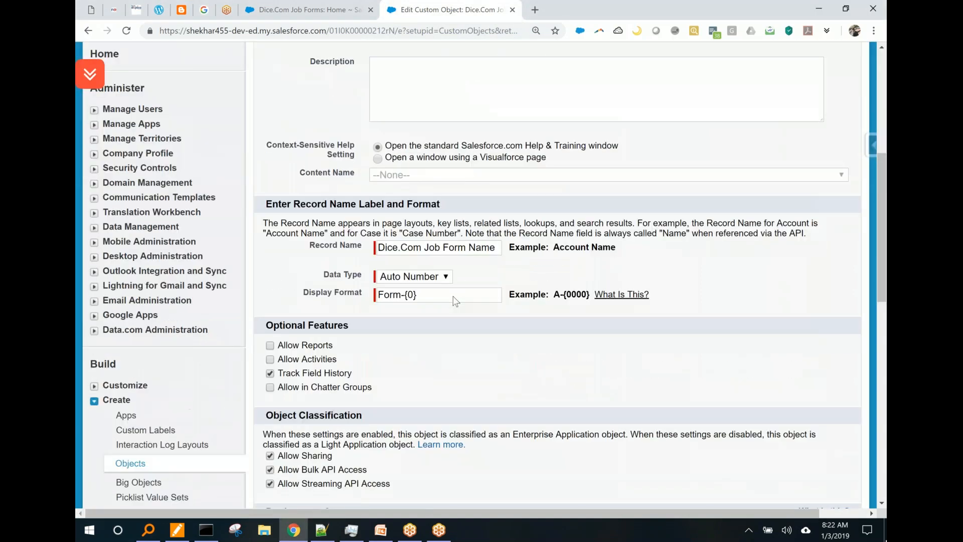
{"action": "scroll", "coordinate": [456, 301], "scroll_direction": "down", "scroll_amount": 3}
{"action": "scroll", "coordinate": [456, 301], "scroll_direction": "down", "scroll_amount": 1}
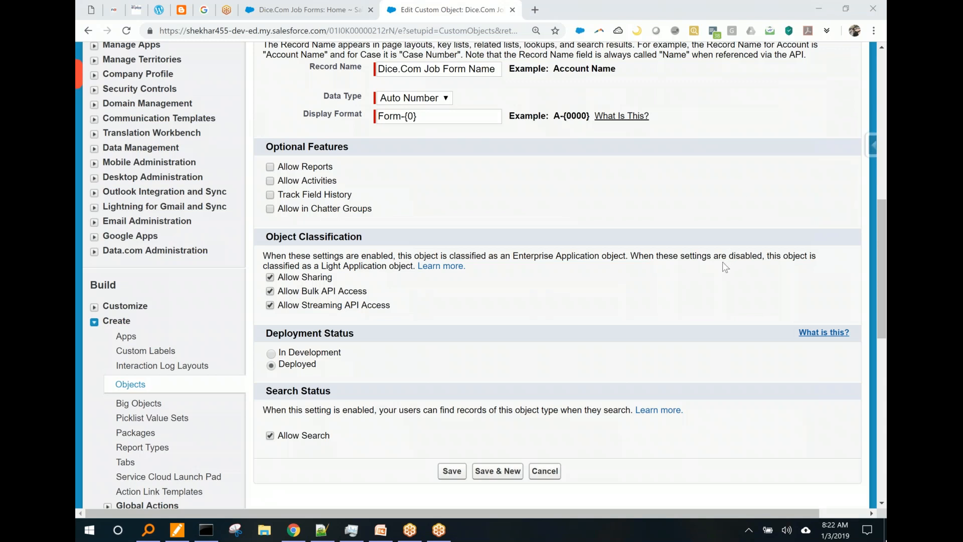
{"action": "mouse_move", "coordinate": [306, 164]}
{"action": "left_mouse_down"}
{"action": "mouse_move", "coordinate": [321, 164]}
{"action": "mouse_move", "coordinate": [234, 194]}
{"action": "left_mouse_up"}
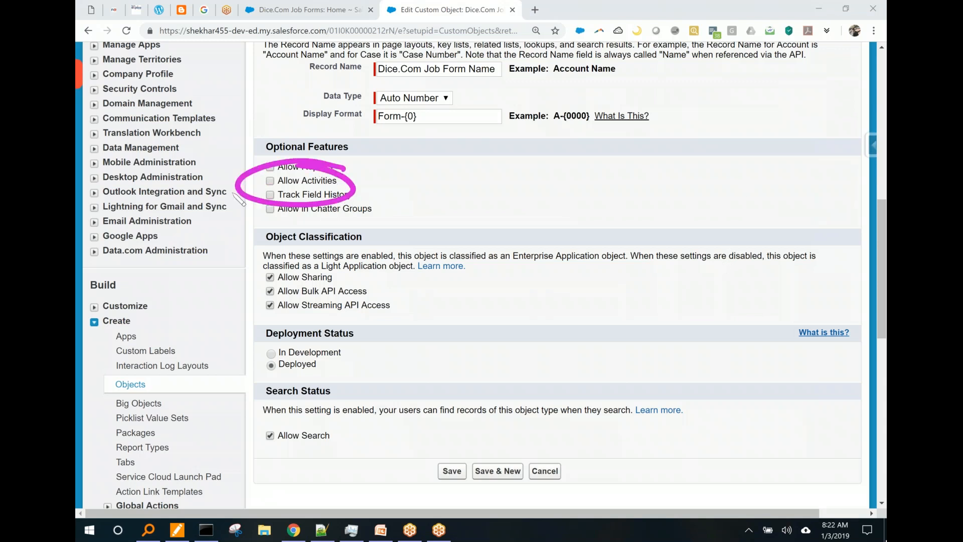
{"action": "right_click", "coordinate": [232, 193]}
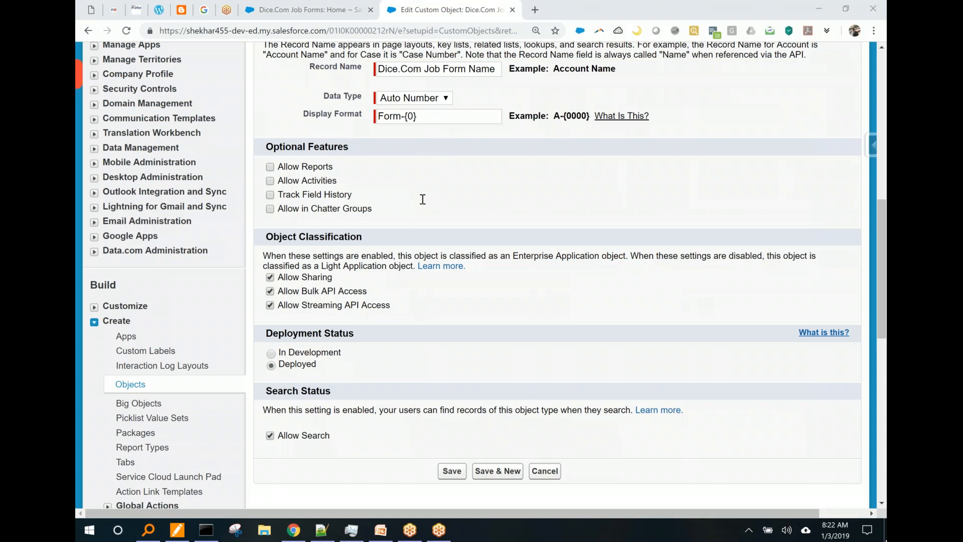
{"action": "left_click_drag", "start_coordinate": [339, 186], "coordinate": [280, 187]}
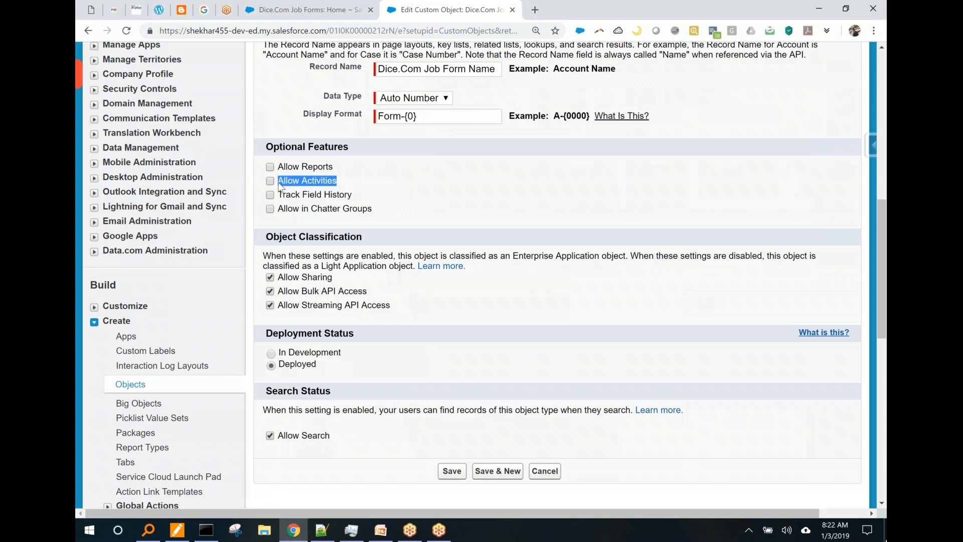
{"action": "left_click", "coordinate": [270, 181]}
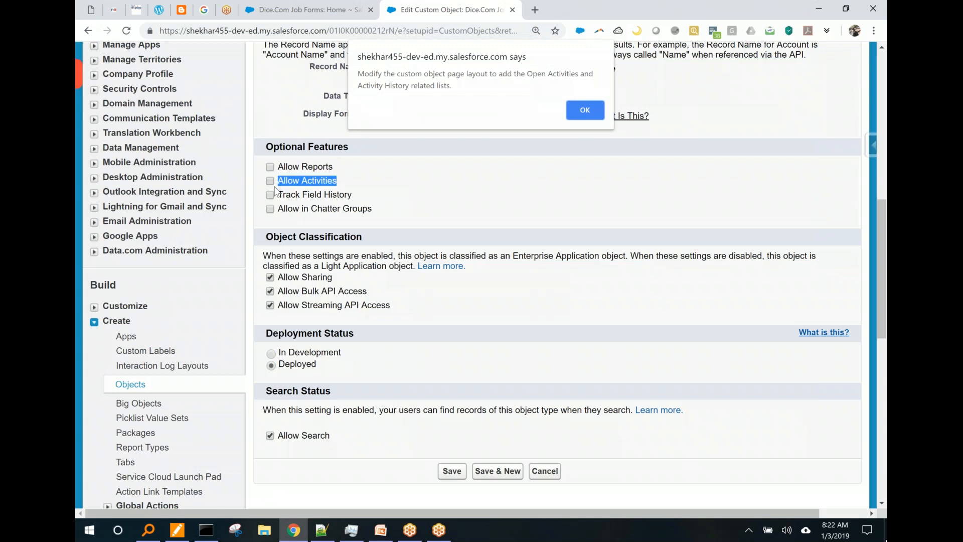
{"action": "left_click", "coordinate": [584, 110]}
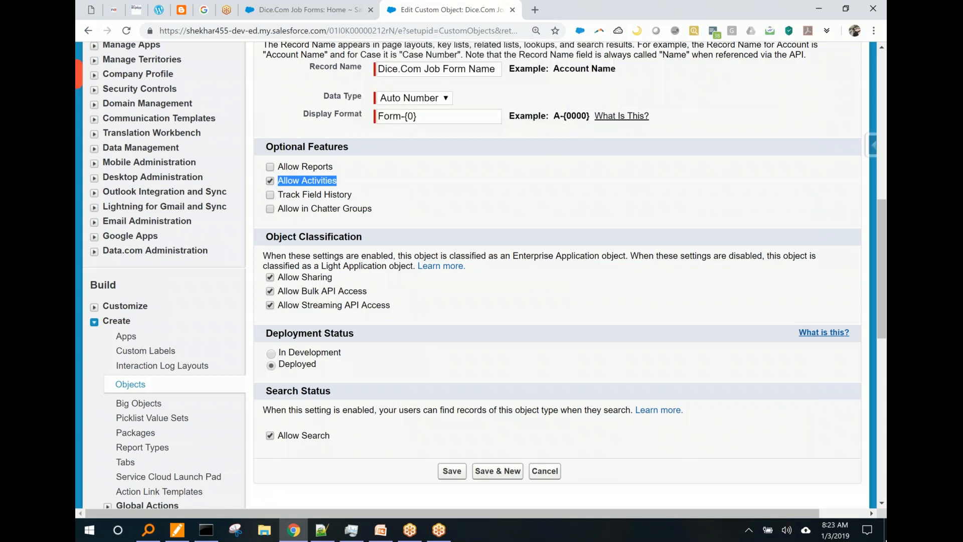
{"action": "left_click", "coordinate": [465, 470]}
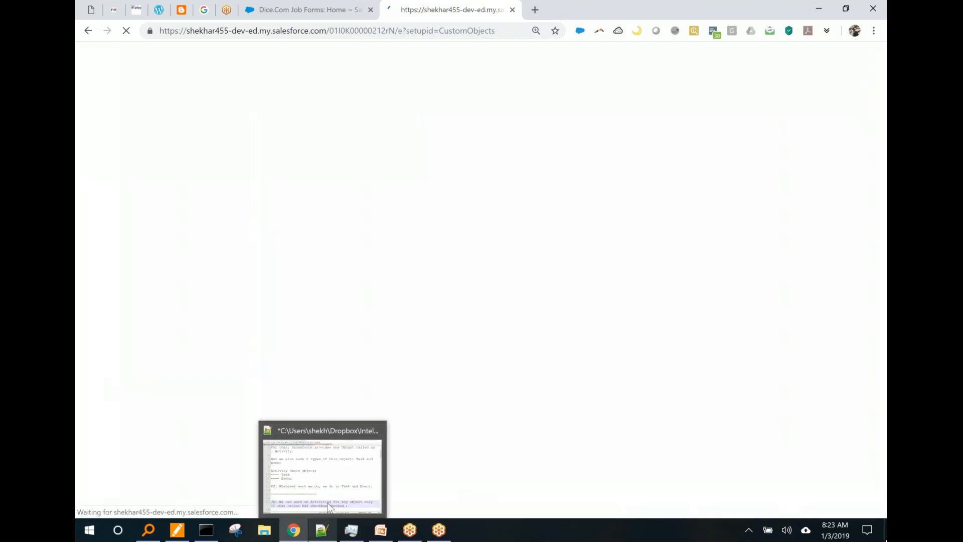
Step: Switch to the notes in Notepad++ and insert "custom" after "any" in the JQ sentence
{"action": "left_click", "coordinate": [323, 529]}
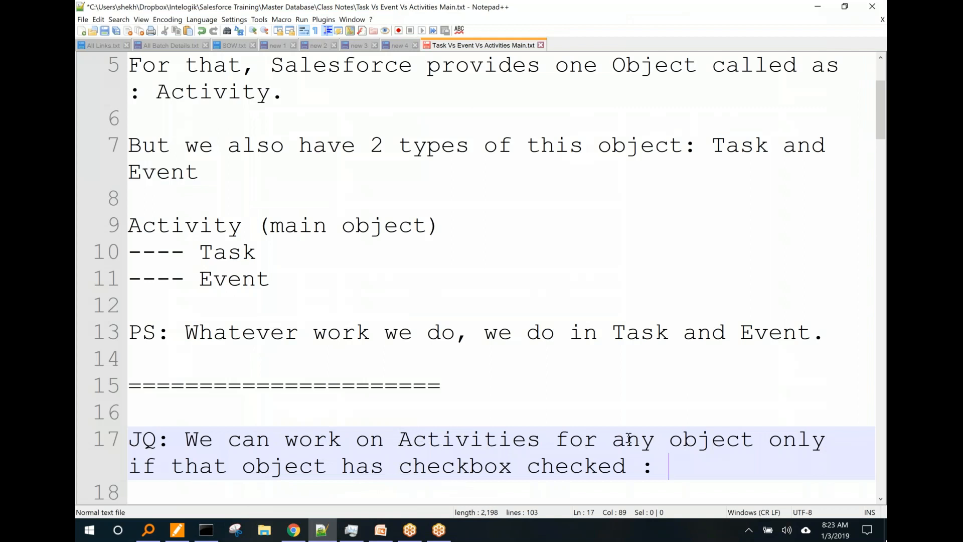
{"action": "double_click", "coordinate": [636, 439]}
{"action": "key", "text": "Right"}
{"action": "type", "text": "custom"}
Step: Complete the JQ sentence on line 17 with "Allow Activities" after the final colon
{"action": "key", "text": "Right"}
{"action": "key", "text": "Right"}
{"action": "key", "text": "Right"}
{"action": "key", "text": "Right"}
{"action": "key", "text": "Right"}
{"action": "key", "text": "Right"}
{"action": "key", "text": "Right"}
{"action": "key", "text": "Right"}
{"action": "key", "text": "Right"}
{"action": "key", "text": "Right"}
{"action": "key", "text": "Right"}
{"action": "key", "text": "Right"}
{"action": "key", "text": "Right"}
{"action": "key", "text": "Right"}
{"action": "key", "text": "Right"}
{"action": "key", "text": "Right"}
{"action": "key", "text": "Right"}
{"action": "key", "text": "Right"}
{"action": "key", "text": "Right"}
{"action": "key", "text": "Right"}
{"action": "key", "text": "Right"}
{"action": "key", "text": "Right"}
{"action": "key", "text": "Right"}
{"action": "key", "text": "Right"}
{"action": "key", "text": "Right"}
{"action": "key", "text": "Right"}
{"action": "key", "text": "Right"}
{"action": "key", "text": "Right"}
{"action": "key", "text": "Right"}
{"action": "key", "text": "Right"}
{"action": "key", "text": "Right"}
{"action": "type", "text": "Allow Activities"}
{"action": "scroll", "coordinate": [611, 440], "scroll_direction": "down", "scroll_amount": 2}
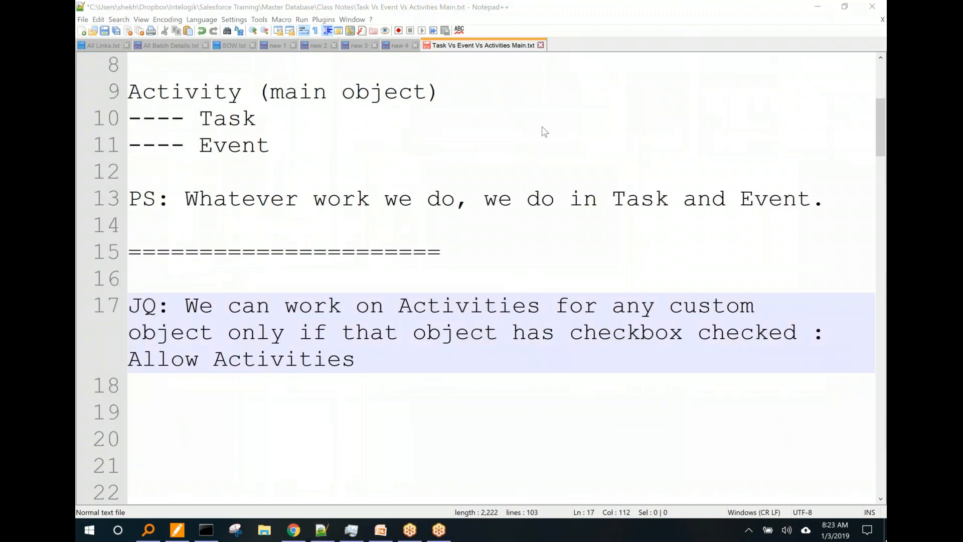
Step: Add the remark "(this we will use in WFR etc)" on line 19, below the JQ note
{"action": "left_click", "coordinate": [320, 402]}
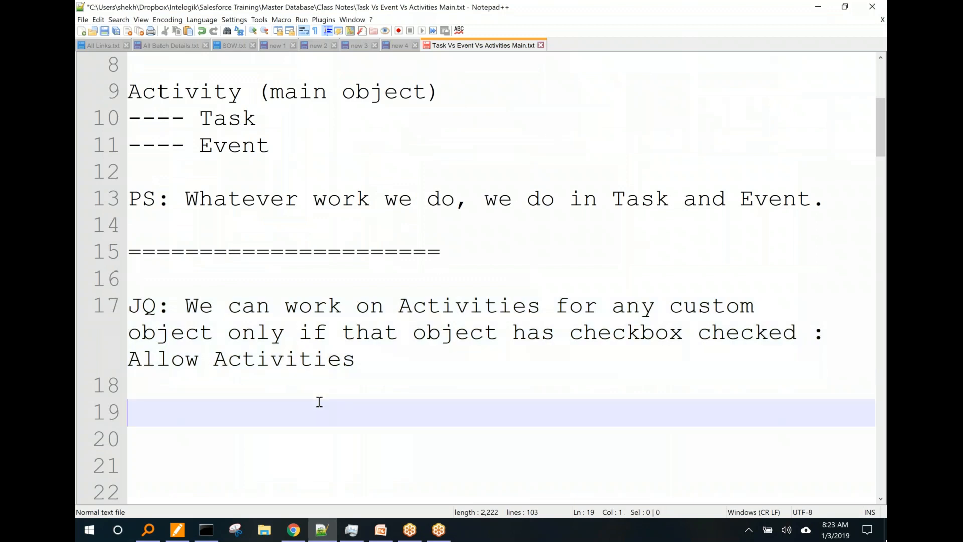
{"action": "type", "text": "(this we wul"}
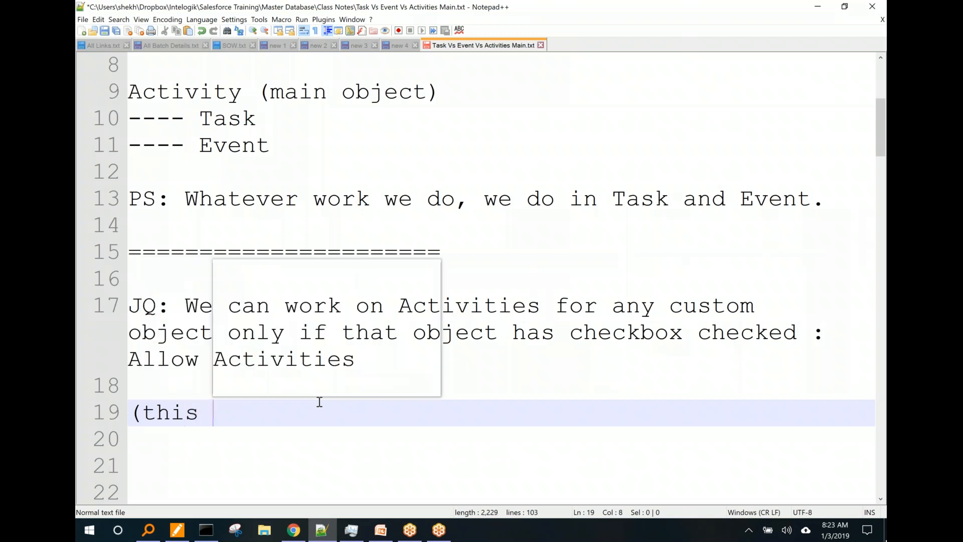
{"action": "key", "text": "BackSpace"}
{"action": "key", "text": "BackSpace"}
{"action": "type", "text": "ill use in "}
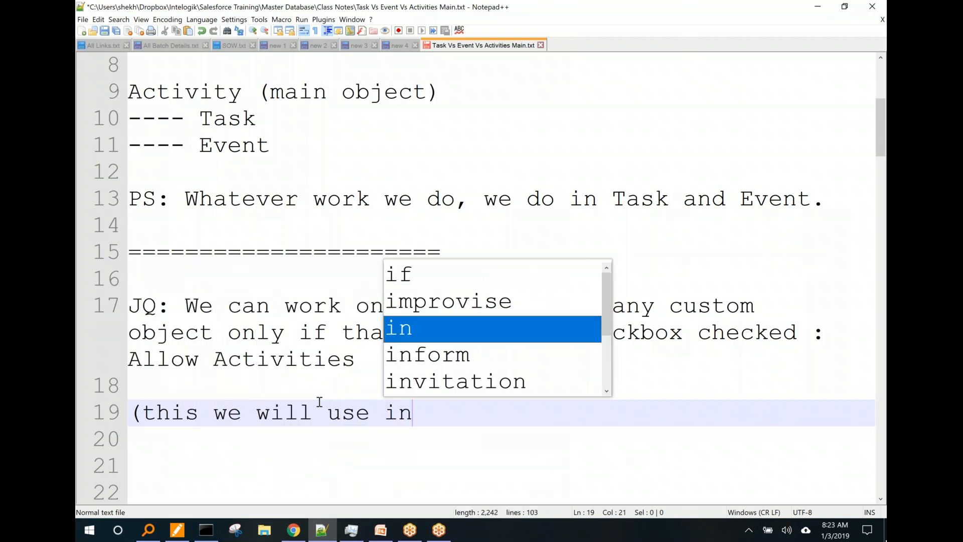
{"action": "type", "text": "WFR"}
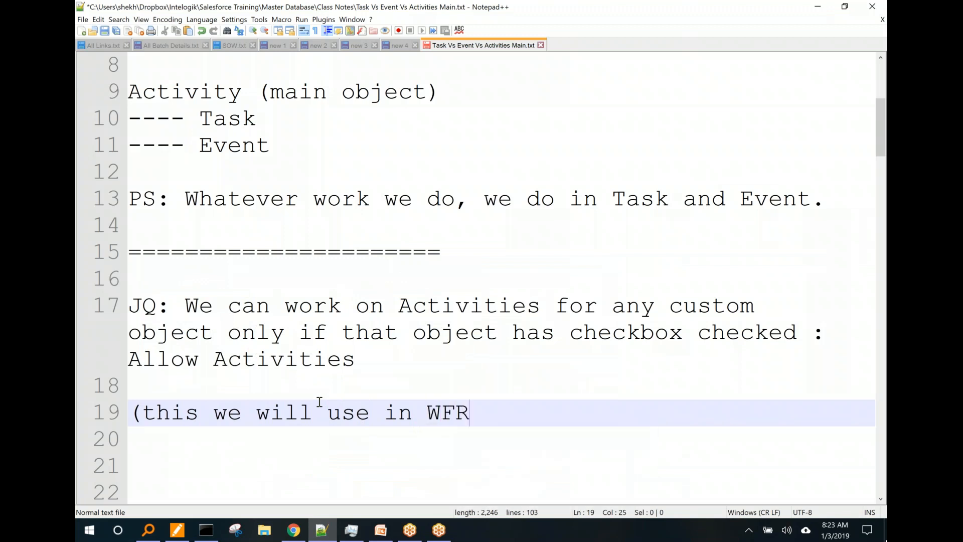
{"action": "type", "text": " etc)"}
Step: Add a separator line of equals signs on line 21, with blank lines around it, and continue on line 23
{"action": "key", "text": "Return"}
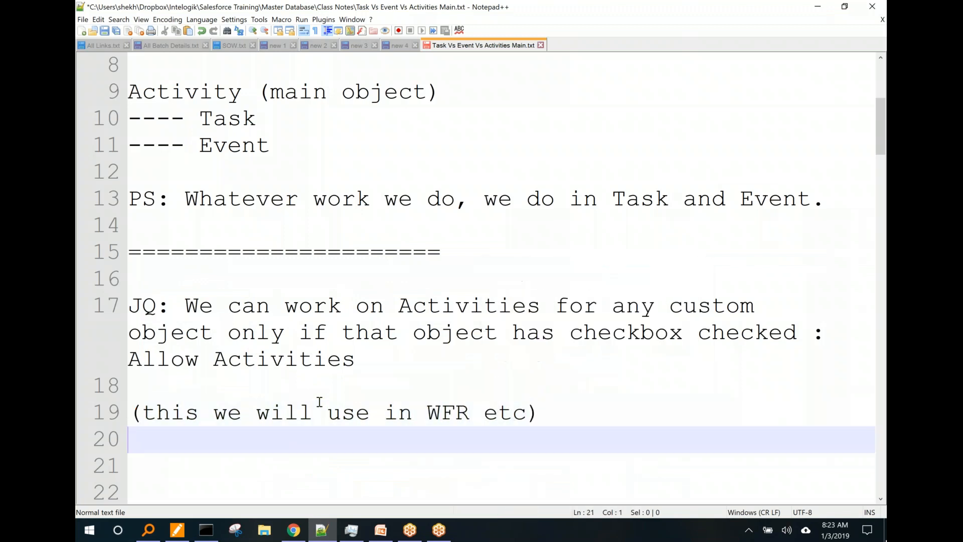
{"action": "key", "text": "Return"}
{"action": "type", "text": "======================="}
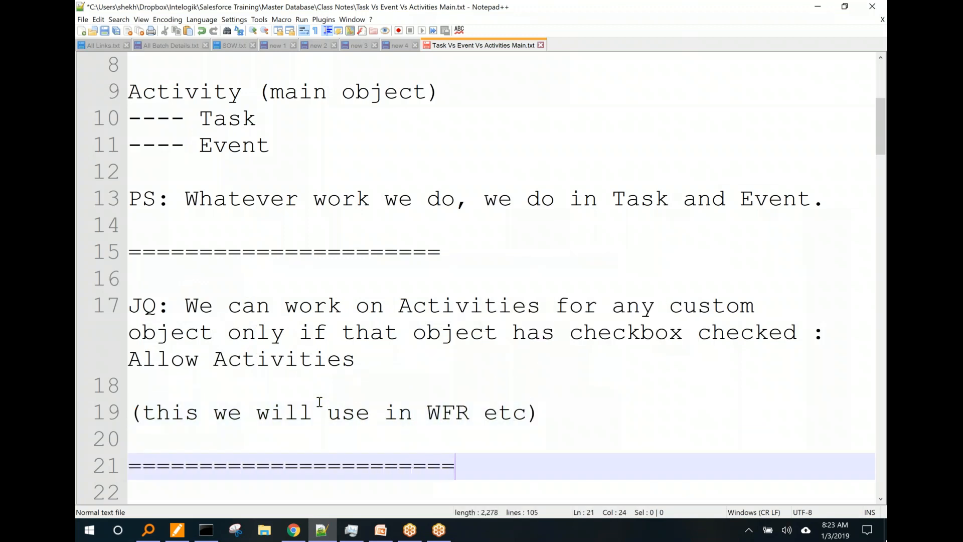
{"action": "key", "text": "Return"}
{"action": "key", "text": "Return"}
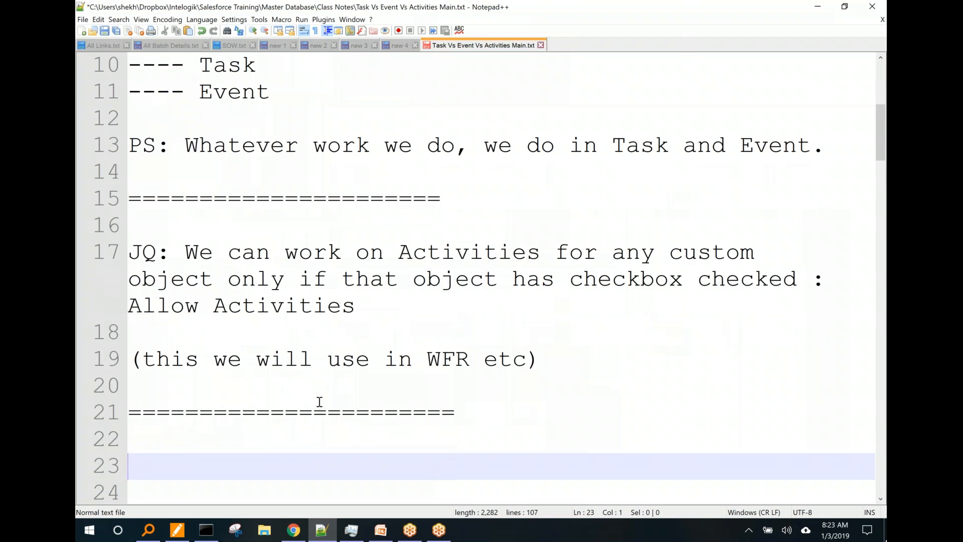
Step: Write the heading "Standard objects / Standard business scenarios for Activities:" on line 23
{"action": "type", "text": "STandard"}
{"action": "key", "text": "BackSpace"}
{"action": "key", "text": "BackSpace"}
{"action": "key", "text": "BackSpace"}
{"action": "key", "text": "BackSpace"}
{"action": "key", "text": "BackSpace"}
{"action": "key", "text": "BackSpace"}
{"action": "key", "text": "BackSpace"}
{"action": "type", "text": "n"}
{"action": "key", "text": "BackSpace"}
{"action": "type", "text": "tandard "}
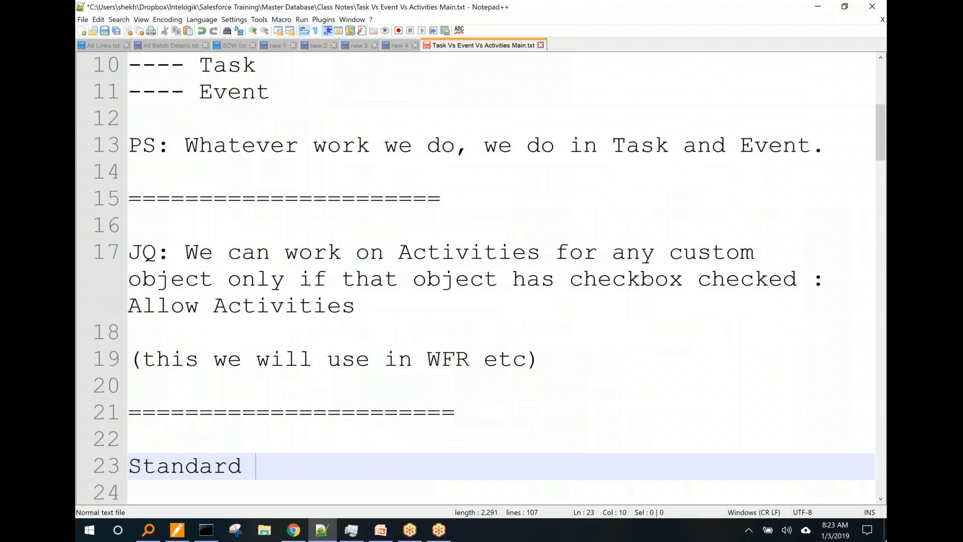
{"action": "type", "text": "objects / "}
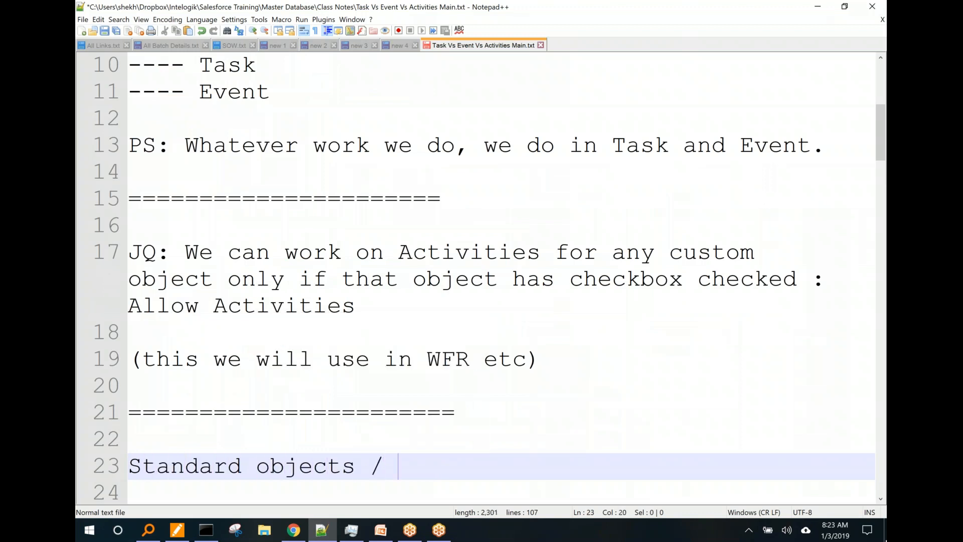
{"action": "type", "text": "Standard "}
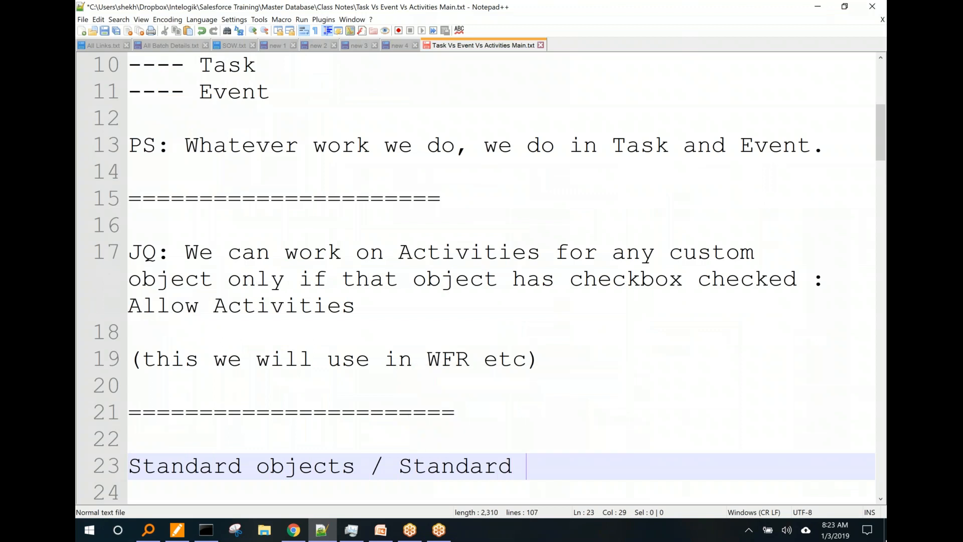
{"action": "type", "text": "business s"}
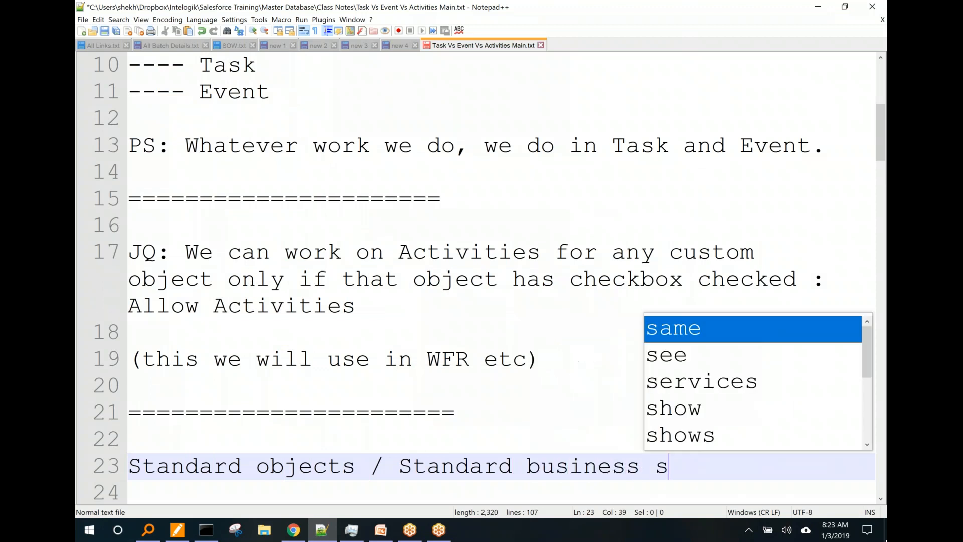
{"action": "type", "text": "cenarios for "}
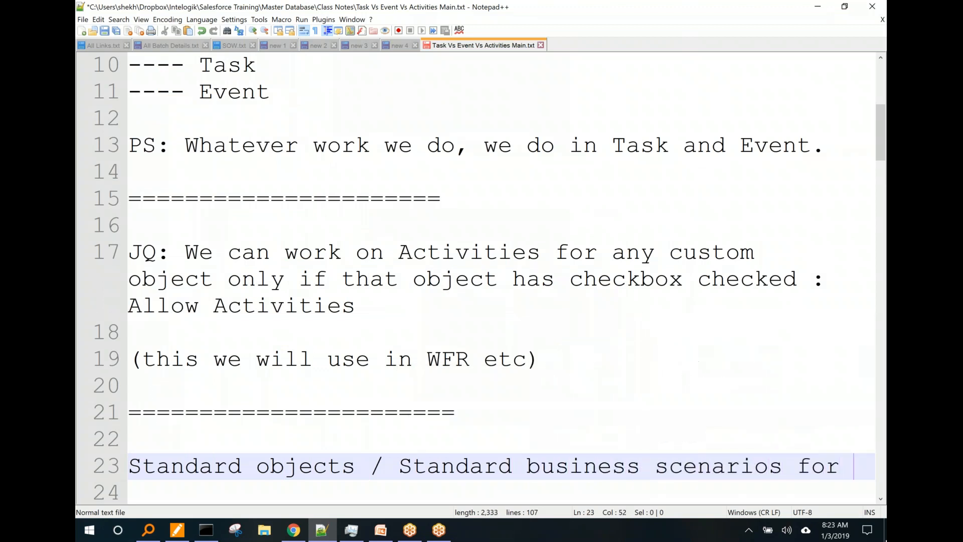
{"action": "type", "text": "Activit"}
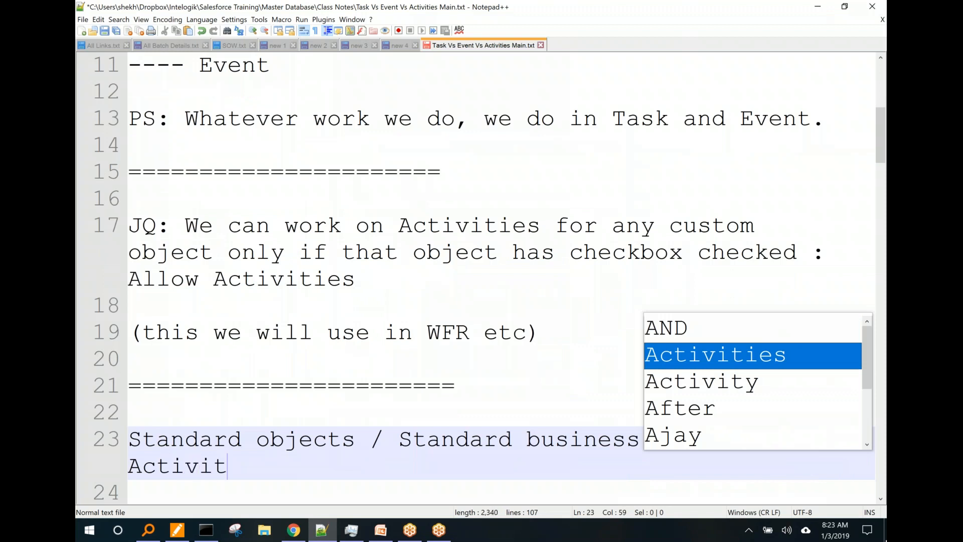
{"action": "type", "text": "ies:"}
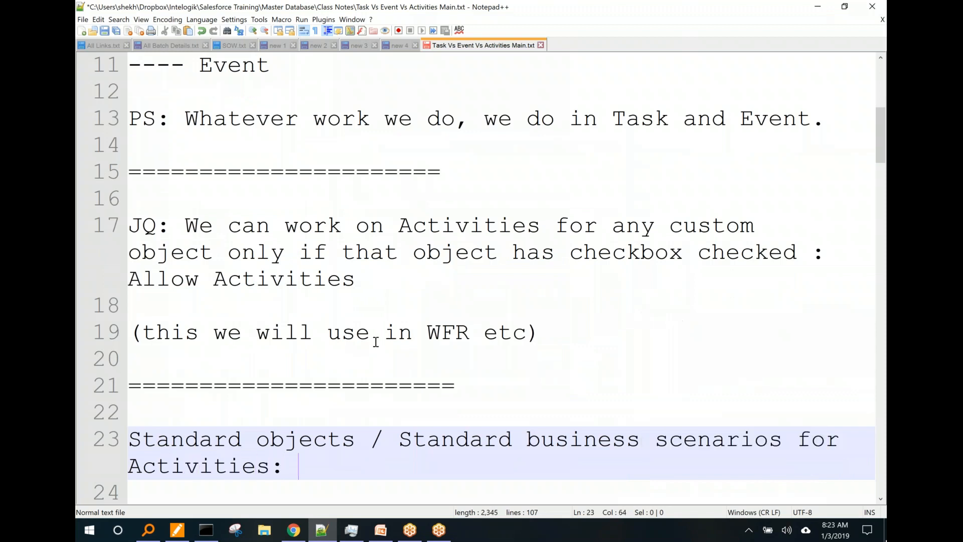
Step: Review the JQ note with its WFR remark and the words "Standard business" in the new heading
{"action": "left_click_drag", "start_coordinate": [557, 332], "coordinate": [130, 201]}
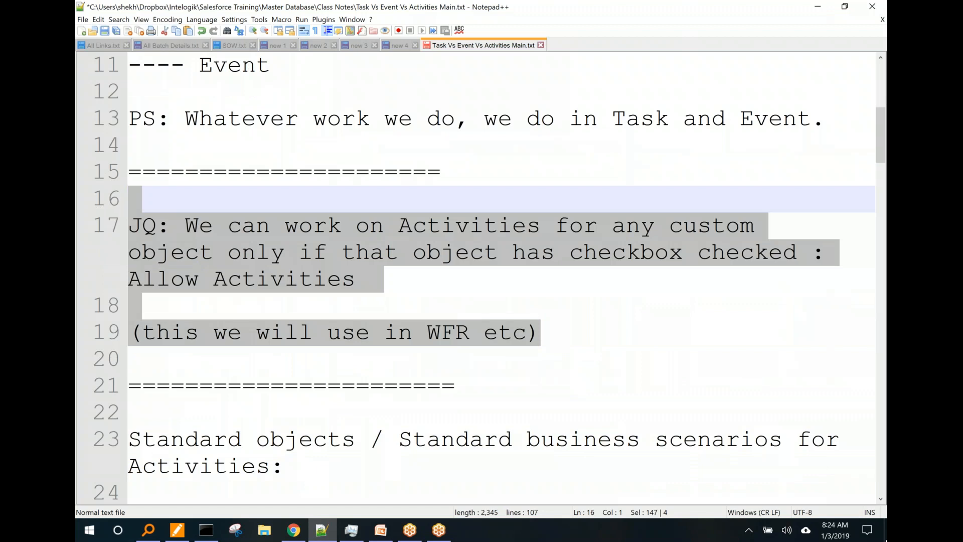
{"action": "left_click", "coordinate": [312, 246]}
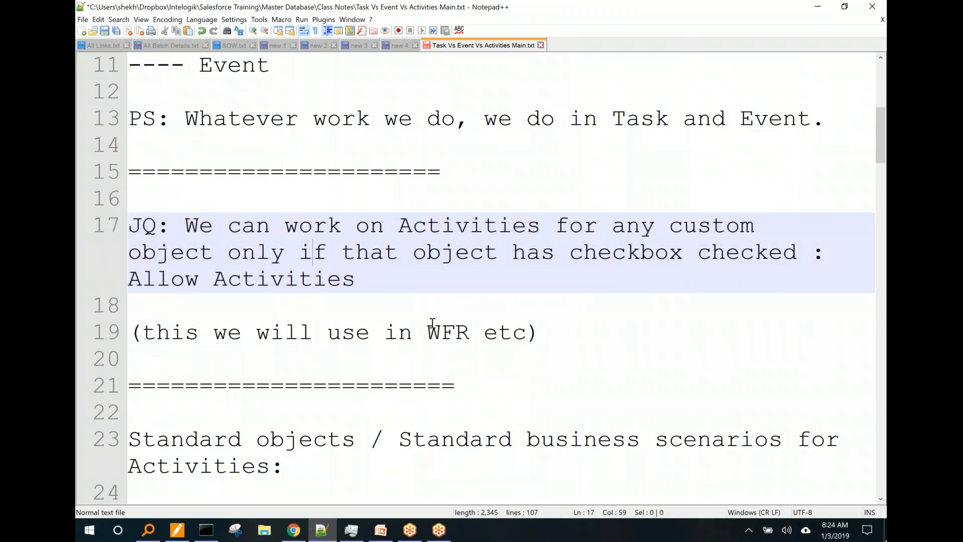
{"action": "double_click", "coordinate": [436, 330]}
{"action": "left_click", "coordinate": [357, 401]}
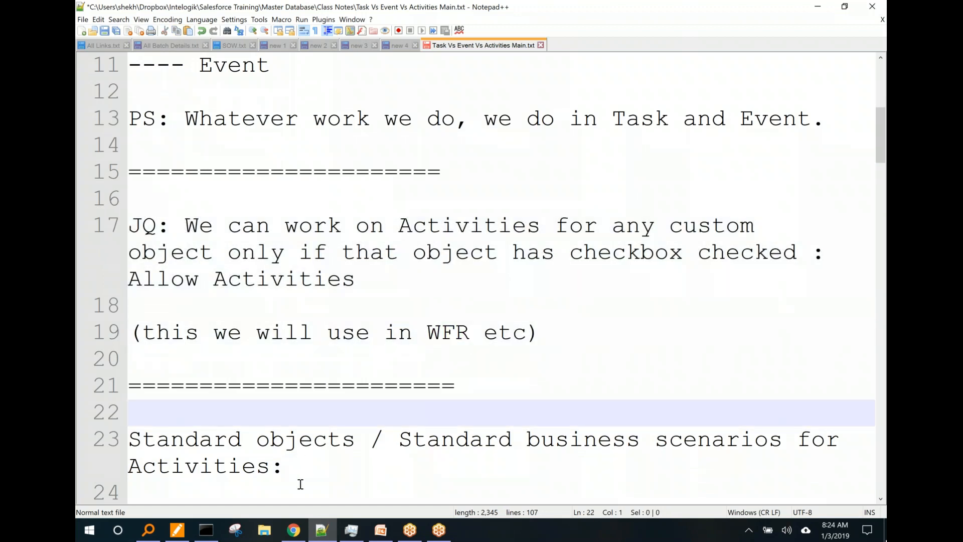
{"action": "left_click", "coordinate": [122, 465]}
{"action": "left_click", "coordinate": [537, 423]}
{"action": "left_click_drag", "start_coordinate": [403, 438], "coordinate": [640, 438]}
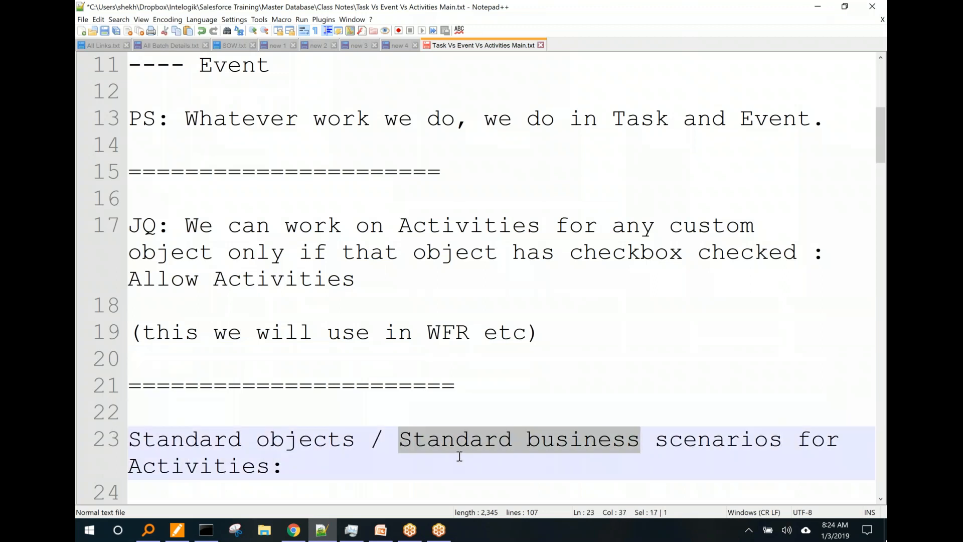
Step: Duplicate the equals-sign separator lines above the standard objects heading and above the JQ note
{"action": "scroll", "coordinate": [452, 454], "scroll_direction": "down", "scroll_amount": 3}
{"action": "left_click", "coordinate": [489, 176]}
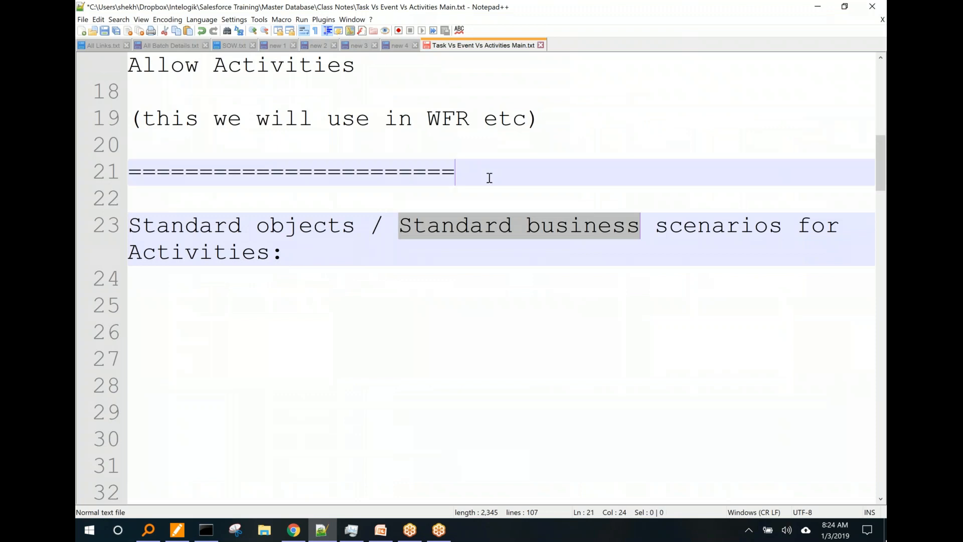
{"action": "key", "text": "ctrl+d"}
{"action": "scroll", "coordinate": [489, 177], "scroll_direction": "down", "scroll_amount": 5, "text": "ctrl"}
{"action": "left_click", "coordinate": [453, 179]}
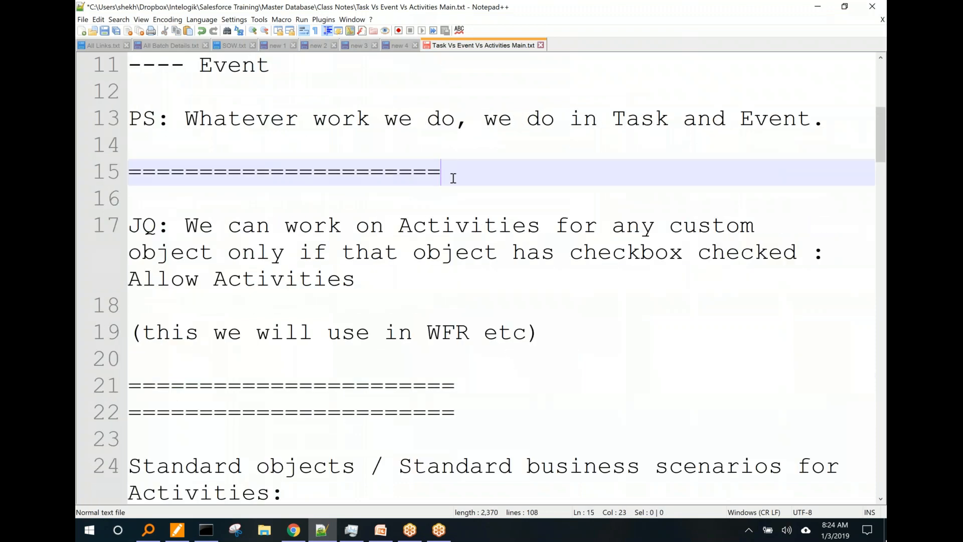
{"action": "key", "text": "ctrl+d"}
{"action": "scroll", "coordinate": [493, 269], "scroll_direction": "up", "scroll_amount": 5, "text": "ctrl"}
Step: Add a blank line below the "Standard objects / Standard business scenarios for Activities:" heading and continue on line 27
{"action": "scroll", "coordinate": [493, 269], "scroll_direction": "down", "scroll_amount": 2}
{"action": "left_click", "coordinate": [311, 237]}
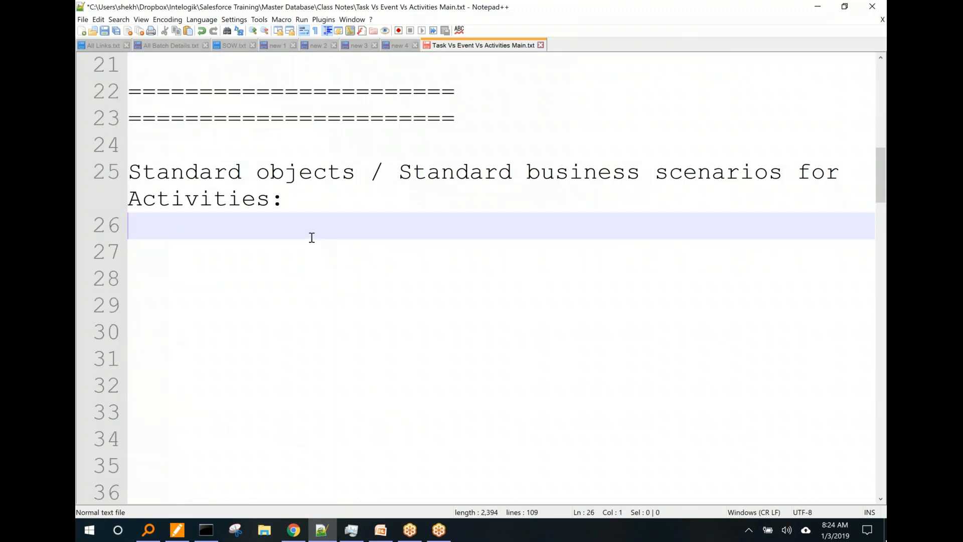
{"action": "key", "text": "Return"}
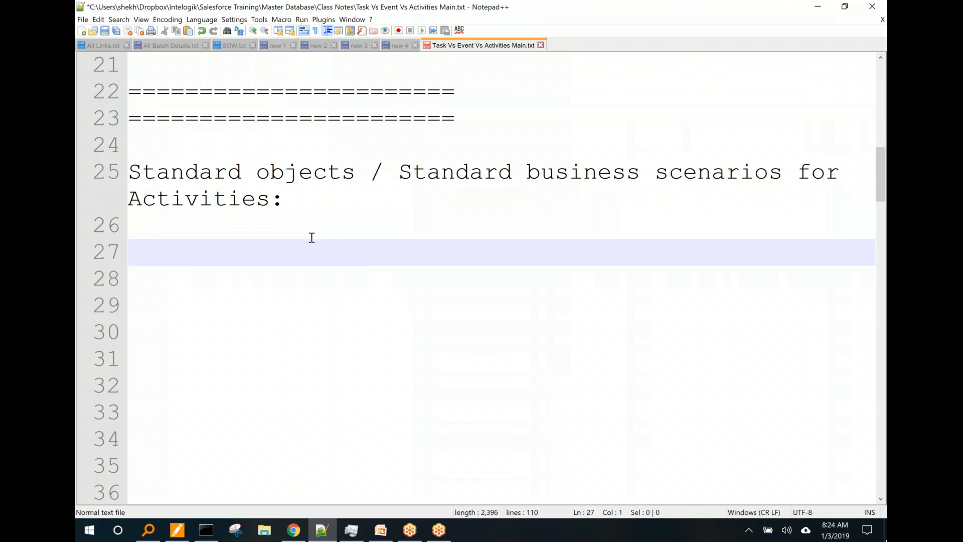
Step: Switch to Salesforce in Chrome, point out the entry for more tabs, and open the All Tabs list
{"action": "mouse_move", "coordinate": [293, 530]}
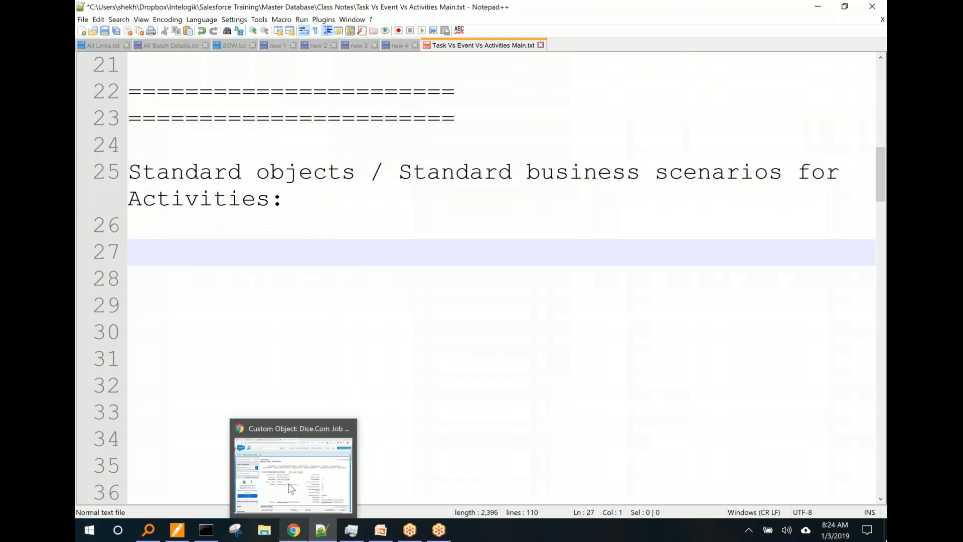
{"action": "left_click", "coordinate": [293, 469]}
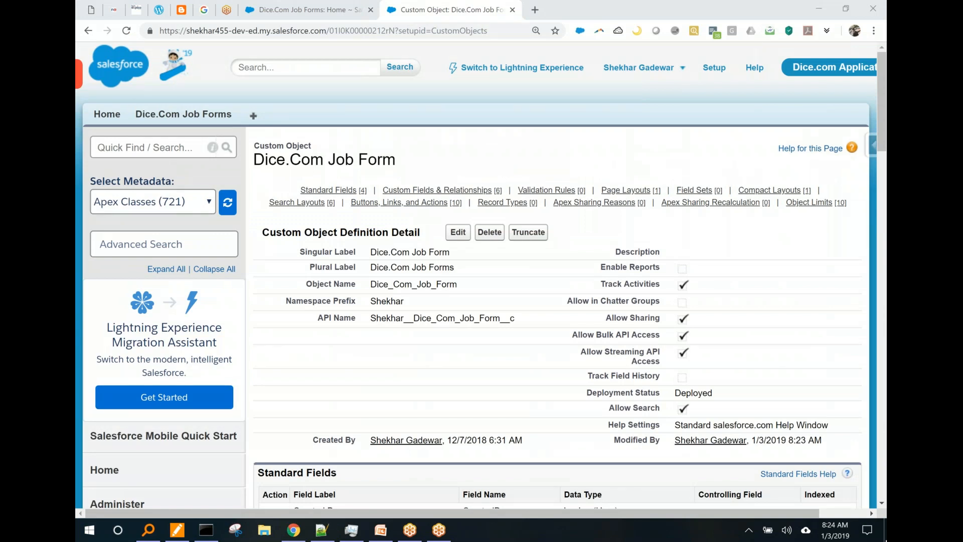
{"action": "left_click", "coordinate": [835, 71]}
{"action": "left_click_drag", "start_coordinate": [807, 90], "coordinate": [576, 88]}
{"action": "left_click", "coordinate": [488, 90]}
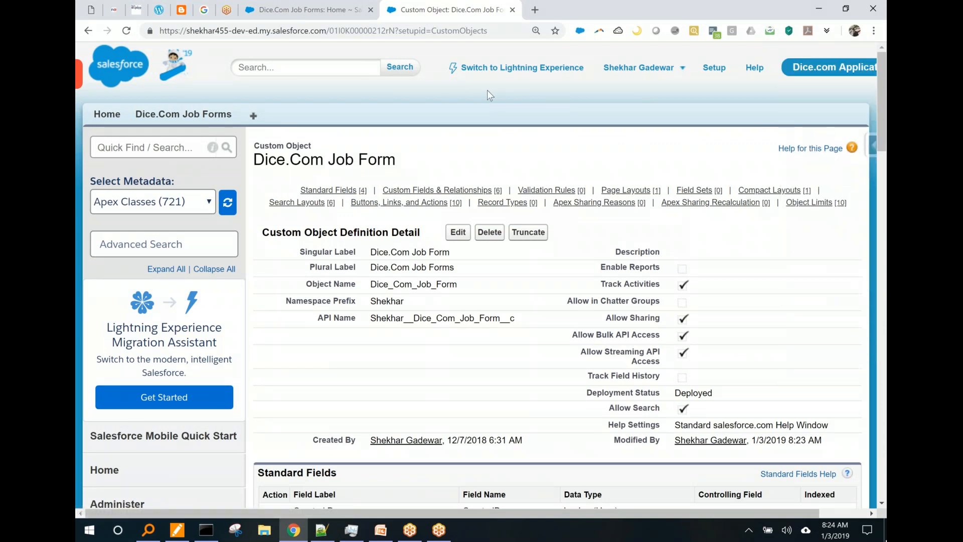
{"action": "key", "text": "ctrl+shift+3"}
{"action": "left_click_drag", "start_coordinate": [262, 90], "coordinate": [246, 82]}
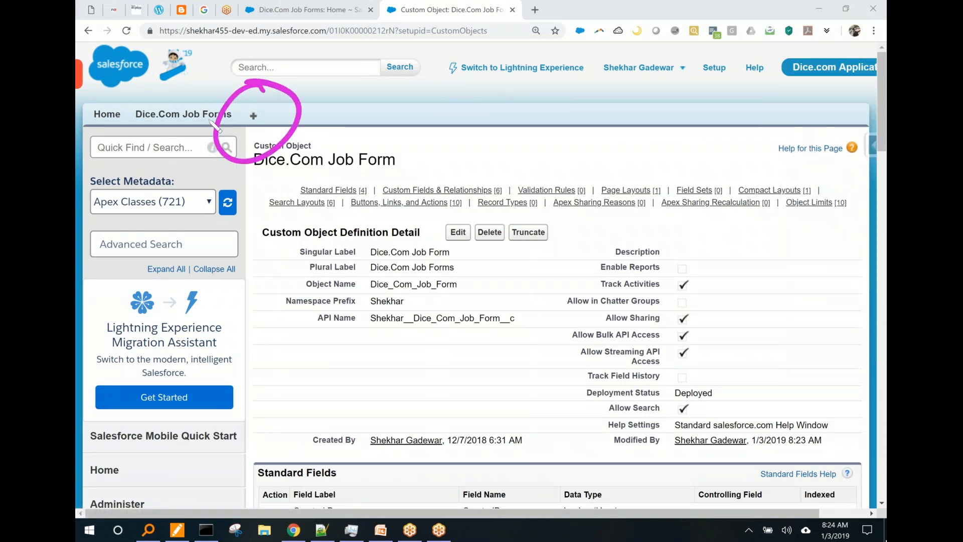
{"action": "key", "text": "ctrl+shift+6"}
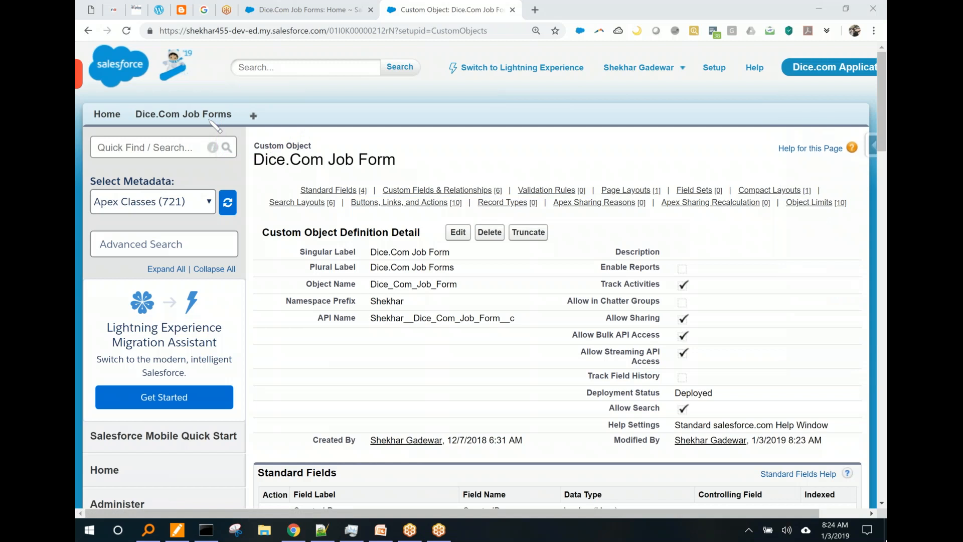
{"action": "left_click", "coordinate": [211, 122]}
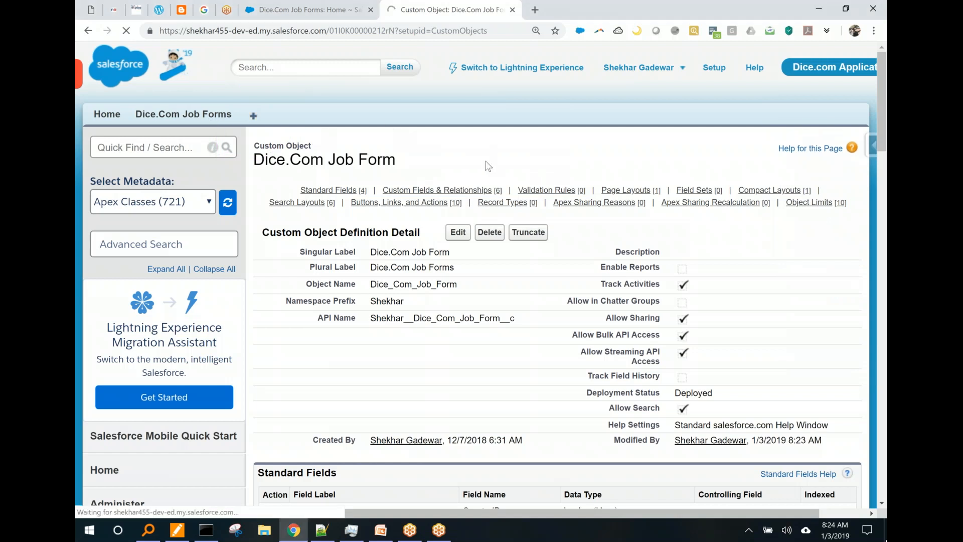
Step: Point out standard tabs such as Accounts, App Launcher, Assets, Libraries, Macros and Orders in the All Tabs list with temporary tick marks
{"action": "key", "text": "ctrl+shift+3"}
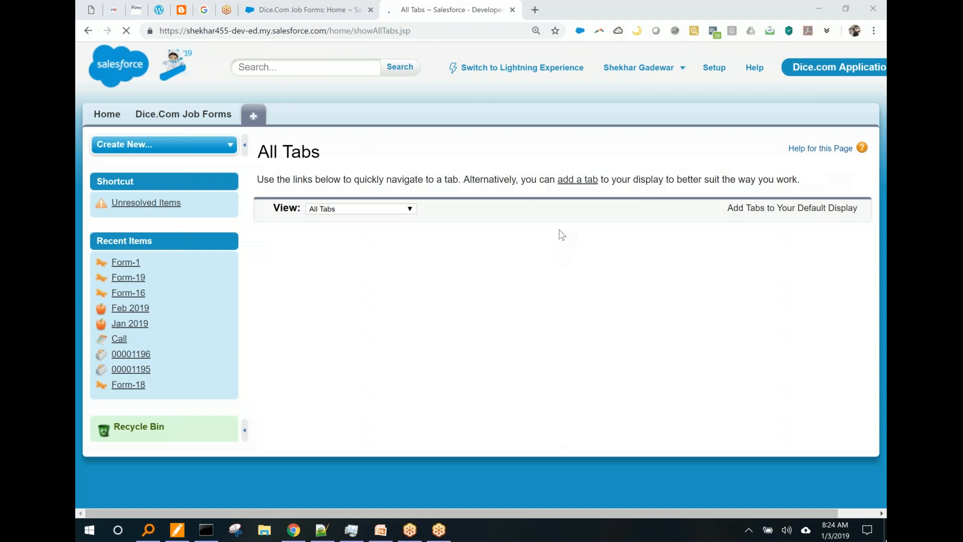
{"action": "scroll", "coordinate": [561, 235], "scroll_direction": "down", "scroll_amount": 3}
{"action": "left_click_drag", "start_coordinate": [331, 69], "coordinate": [421, 0]}
{"action": "mouse_move", "coordinate": [622, 67]}
{"action": "left_mouse_down"}
{"action": "mouse_move", "coordinate": [633, 70]}
{"action": "mouse_move", "coordinate": [719, 15]}
{"action": "left_mouse_up"}
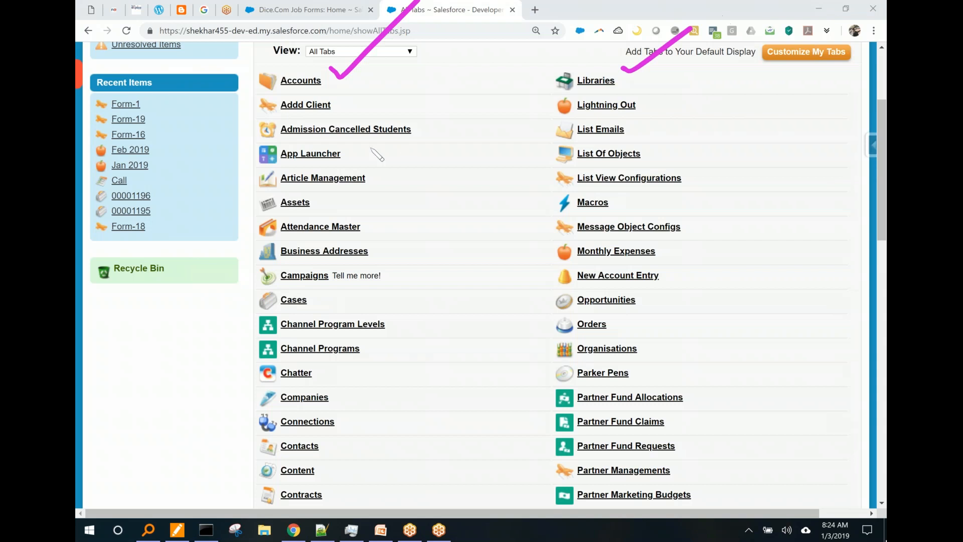
{"action": "left_click_drag", "start_coordinate": [355, 154], "coordinate": [471, 72]}
{"action": "left_click_drag", "start_coordinate": [338, 200], "coordinate": [509, 91]}
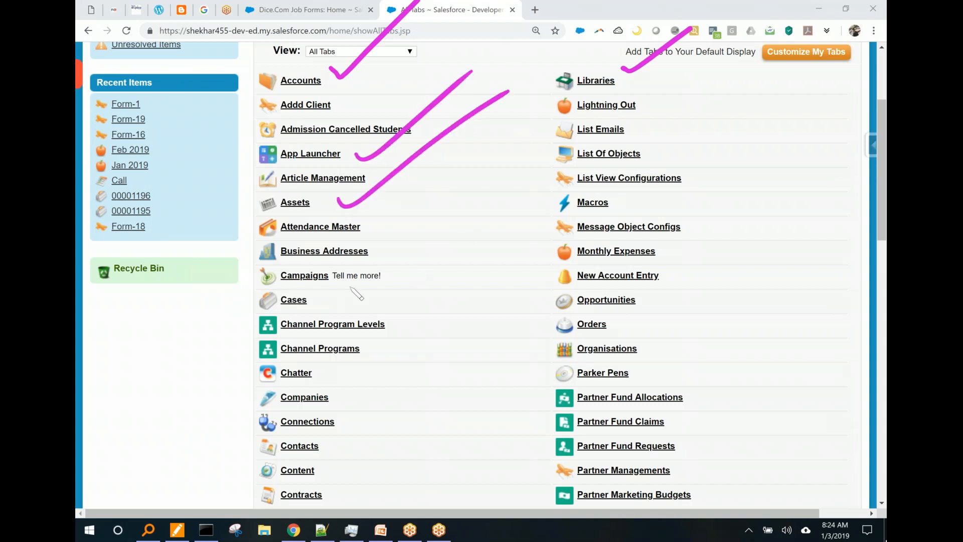
{"action": "left_click_drag", "start_coordinate": [338, 292], "coordinate": [457, 227]}
{"action": "left_click_drag", "start_coordinate": [620, 202], "coordinate": [733, 149]}
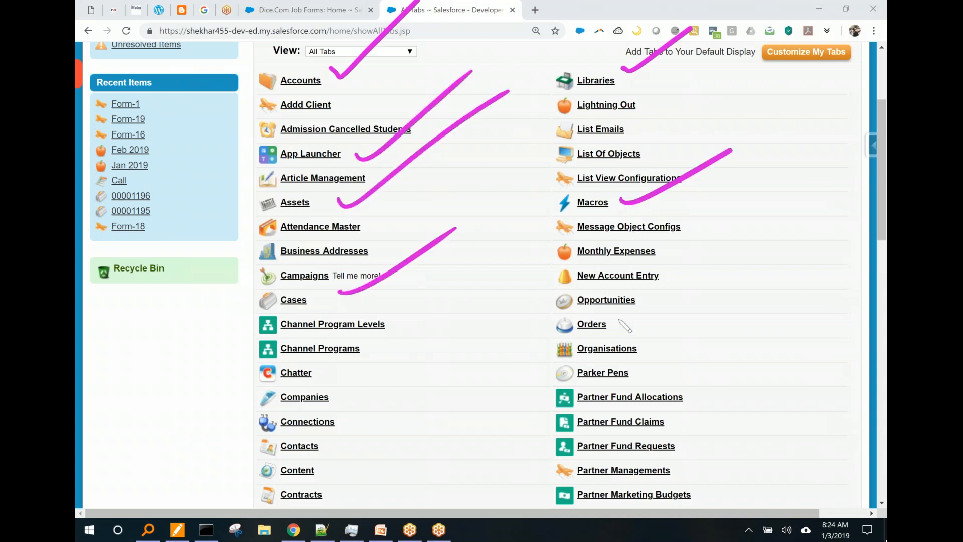
{"action": "left_click_drag", "start_coordinate": [608, 325], "coordinate": [699, 271]}
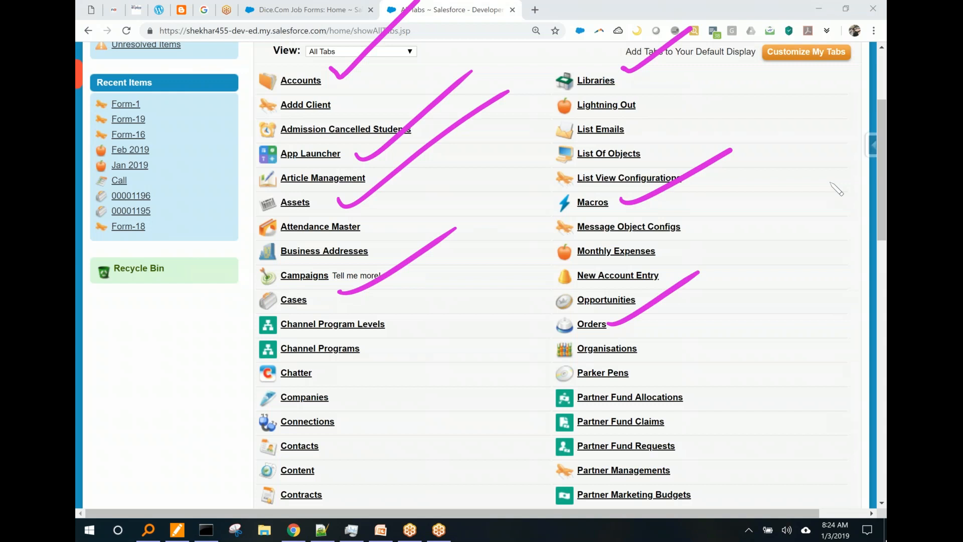
{"action": "key", "text": "e"}
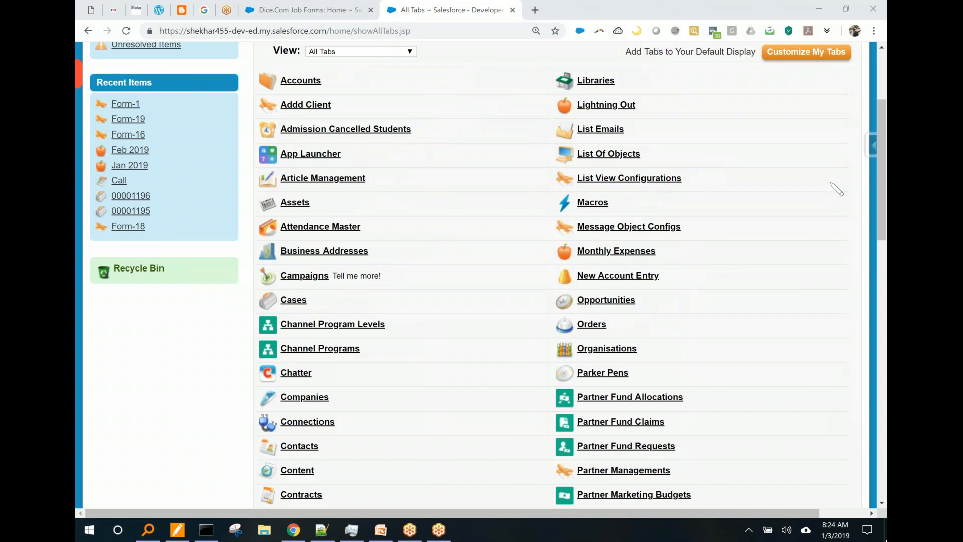
Step: Add the Opportunities tab to the selected tabs of the Dice.com Application and save the tab customization
{"action": "mouse_move", "coordinate": [843, 15]}
{"action": "left_mouse_down"}
{"action": "mouse_move", "coordinate": [802, 105]}
{"action": "mouse_move", "coordinate": [766, 21]}
{"action": "left_mouse_up"}
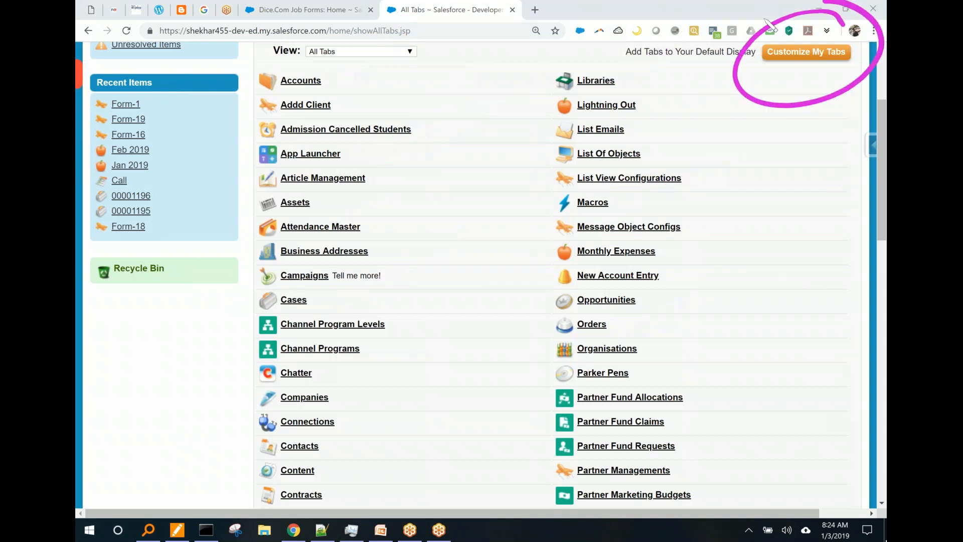
{"action": "left_click", "coordinate": [806, 52]}
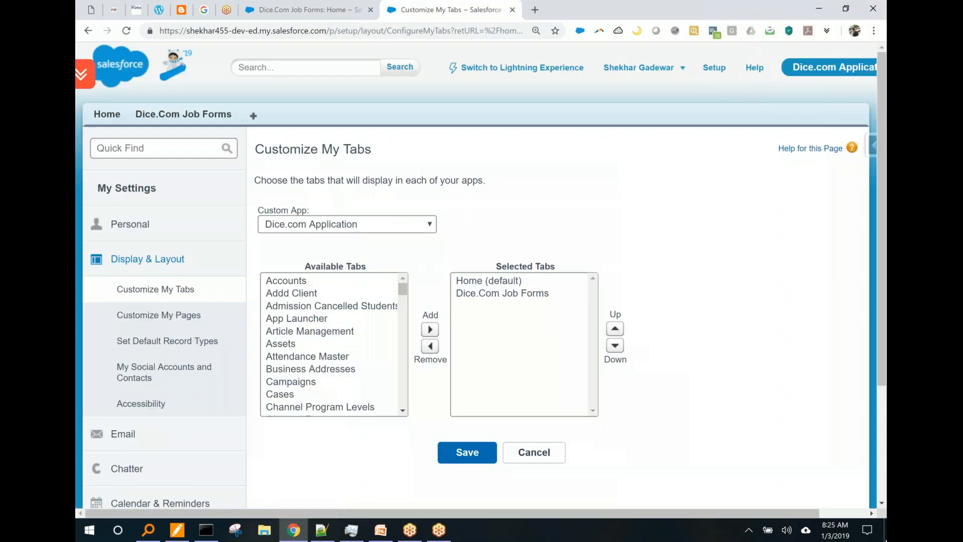
{"action": "scroll", "coordinate": [334, 329], "scroll_direction": "down", "scroll_amount": 6}
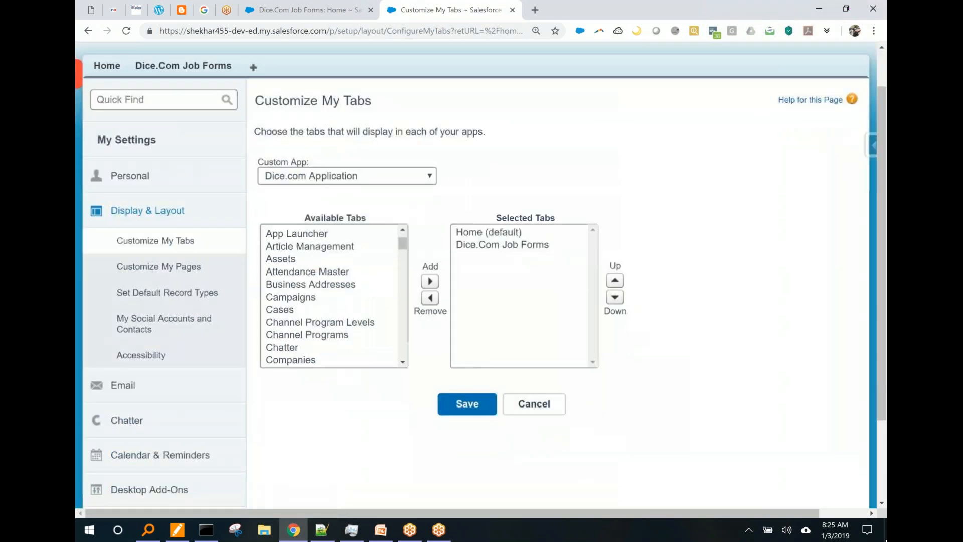
{"action": "scroll", "coordinate": [334, 296], "scroll_direction": "down", "scroll_amount": 7}
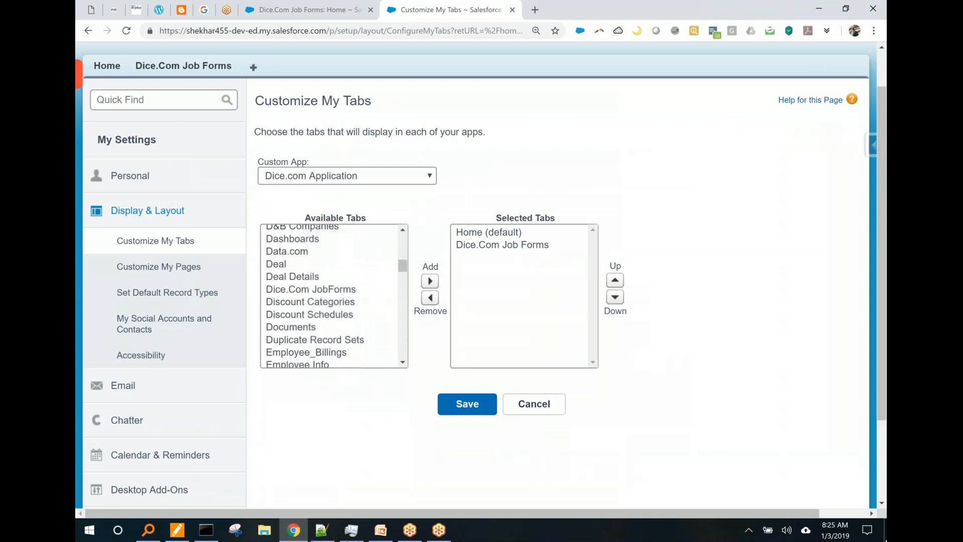
{"action": "scroll", "coordinate": [334, 296], "scroll_direction": "down", "scroll_amount": 6}
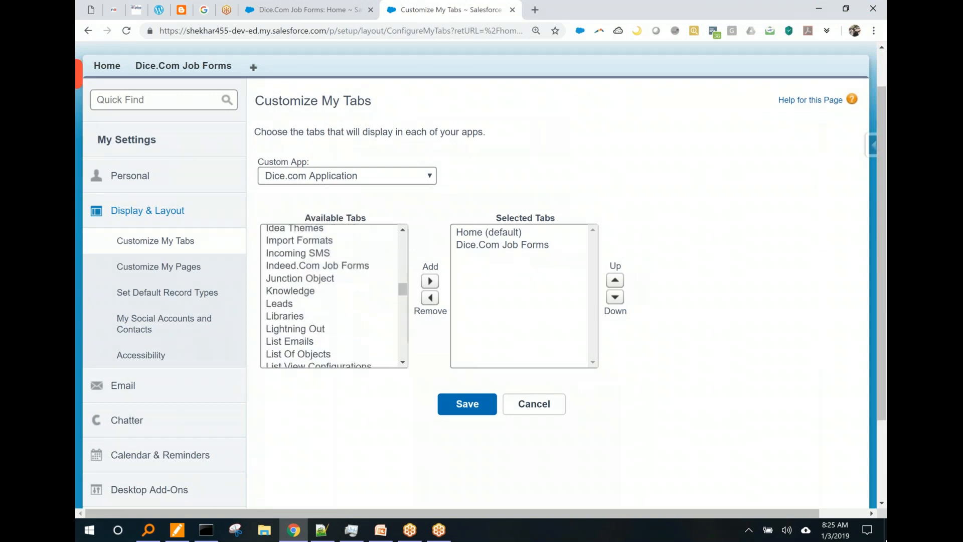
{"action": "left_click", "coordinate": [296, 298]}
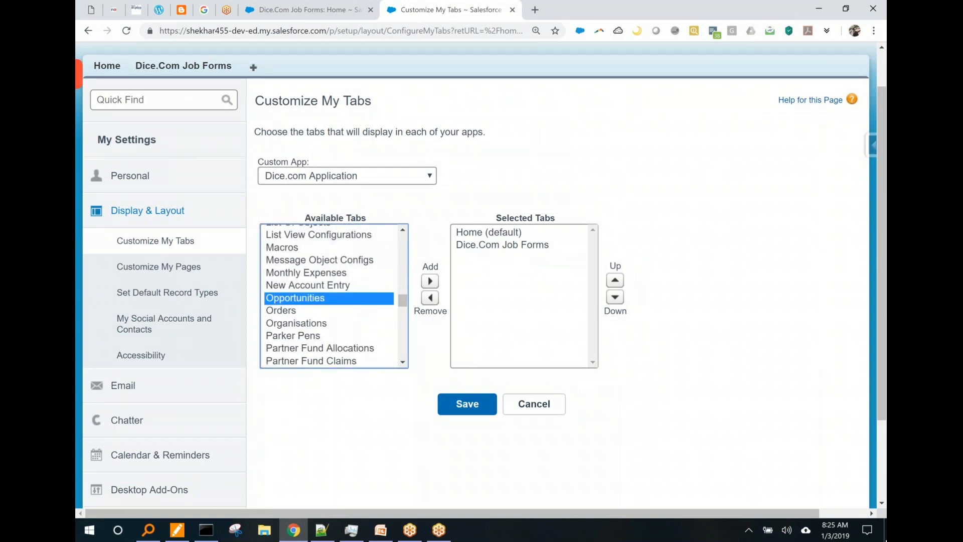
{"action": "left_click", "coordinate": [430, 280]}
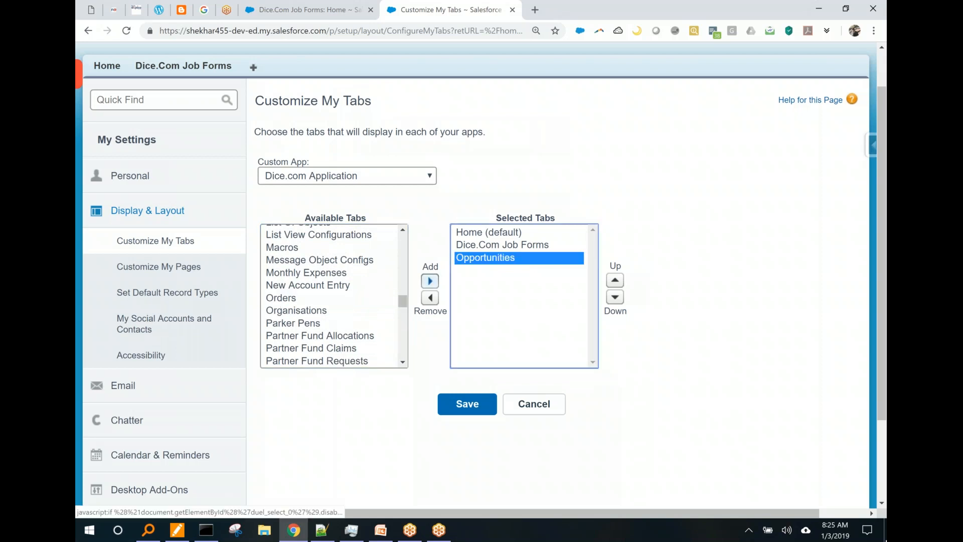
{"action": "scroll", "coordinate": [430, 281], "scroll_direction": "down", "scroll_amount": 2}
{"action": "left_click", "coordinate": [467, 295]}
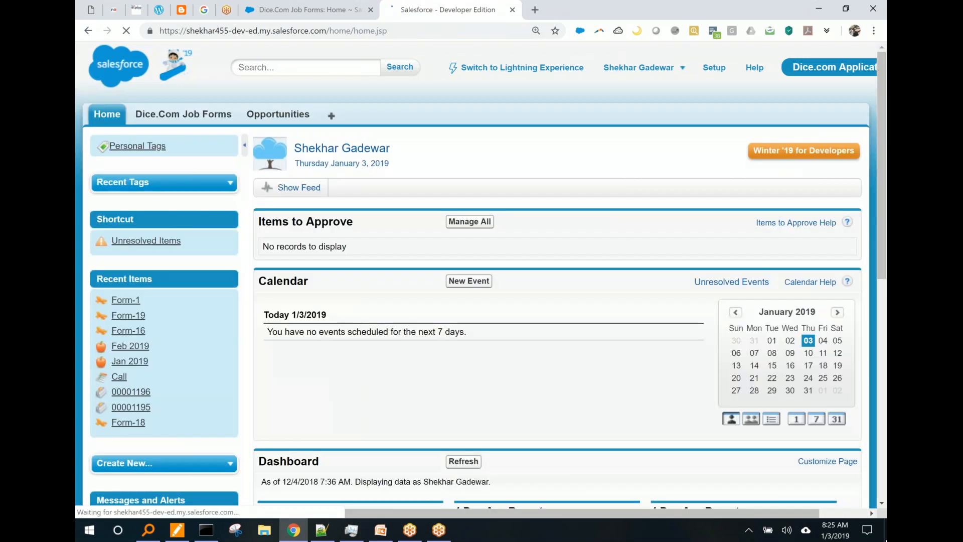
Step: Open the IBM-100 Mobiles Oppty record from the recent opportunities
{"action": "left_click", "coordinate": [278, 114]}
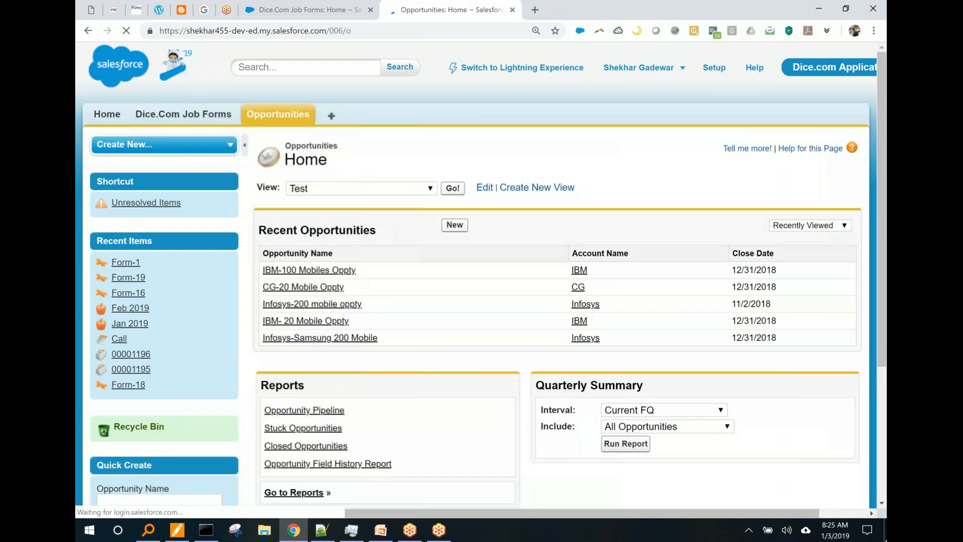
{"action": "scroll", "coordinate": [481, 273], "scroll_direction": "down", "scroll_amount": 2}
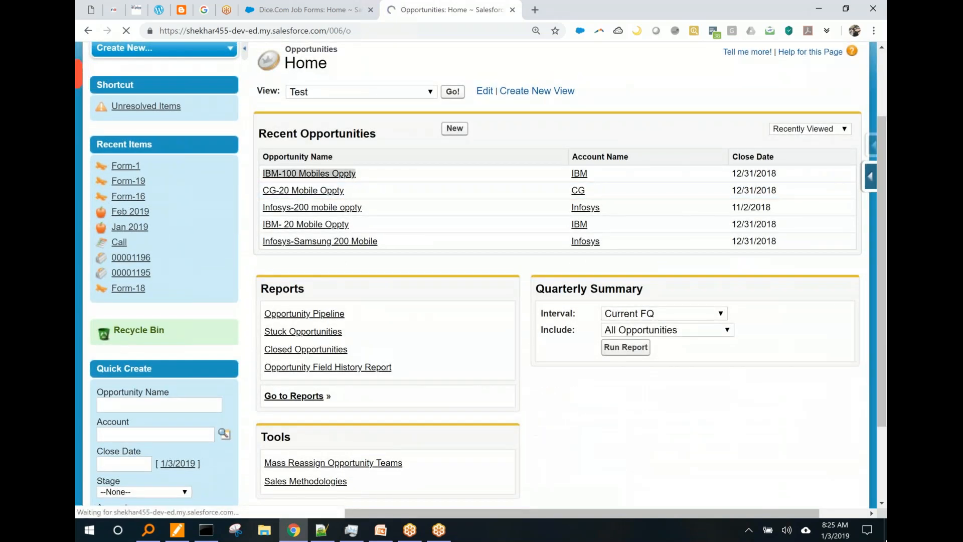
{"action": "left_click", "coordinate": [309, 173]}
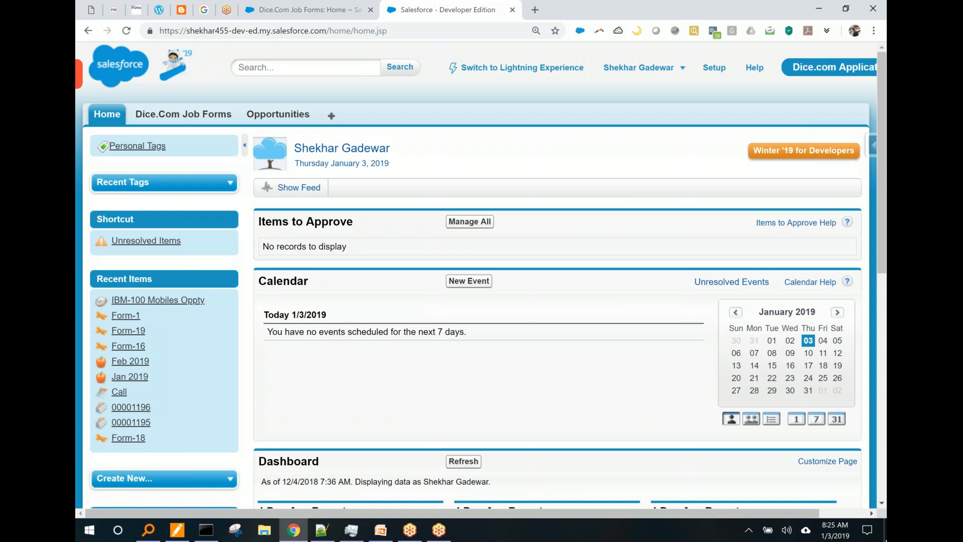
{"action": "left_click_drag", "start_coordinate": [693, 161], "coordinate": [652, 250]}
{"action": "left_click_drag", "start_coordinate": [649, 145], "coordinate": [730, 308]}
{"action": "left_click_drag", "start_coordinate": [556, 230], "coordinate": [381, 379]}
{"action": "mouse_move", "coordinate": [242, 408]}
{"action": "left_mouse_down"}
{"action": "mouse_move", "coordinate": [296, 136]}
{"action": "mouse_move", "coordinate": [231, 183]}
{"action": "left_mouse_up"}
{"action": "left_click_drag", "start_coordinate": [288, 141], "coordinate": [298, 257]}
{"action": "right_click", "coordinate": [312, 316]}
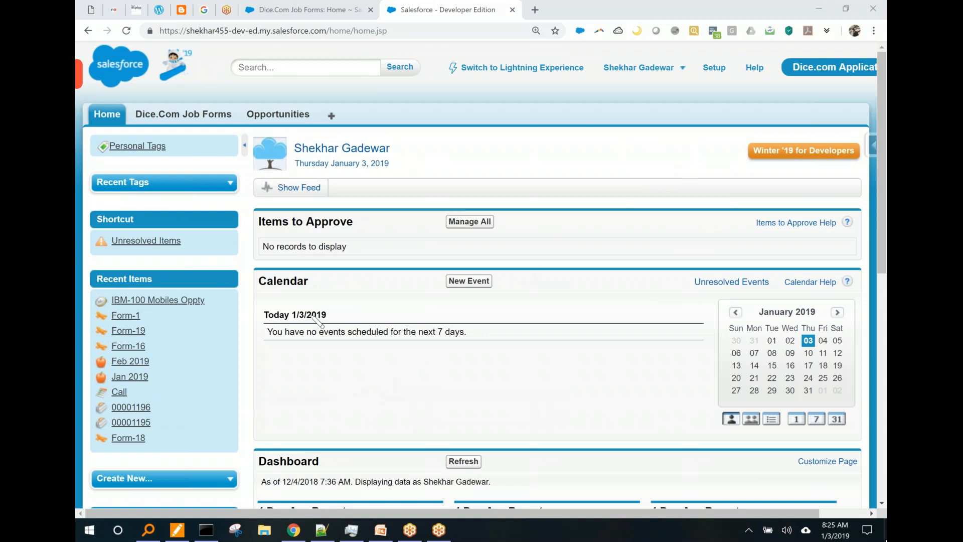
{"action": "key", "text": "Escape"}
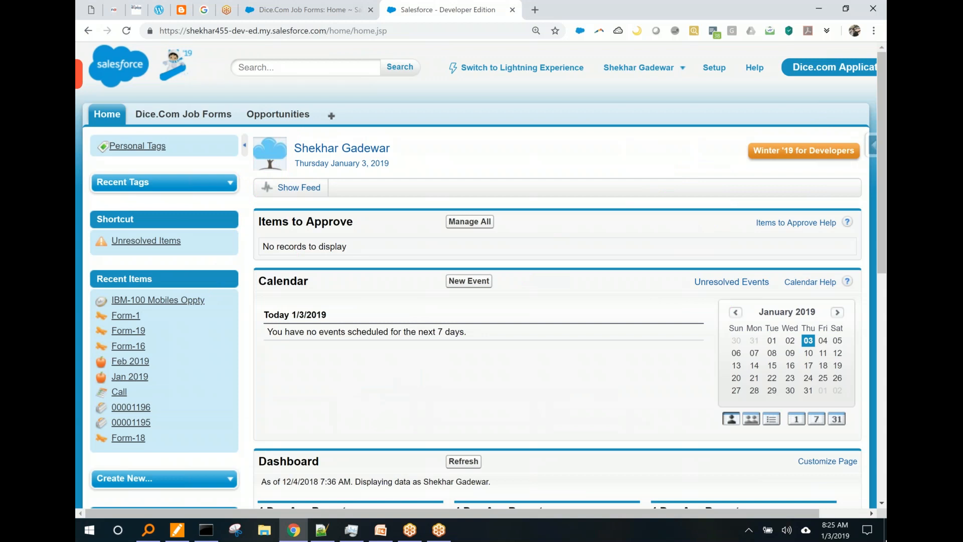
Step: Start a new opportunity named "IBM 100 LED TVs" and set its close date to 1/11/2019
{"action": "left_click", "coordinate": [278, 114]}
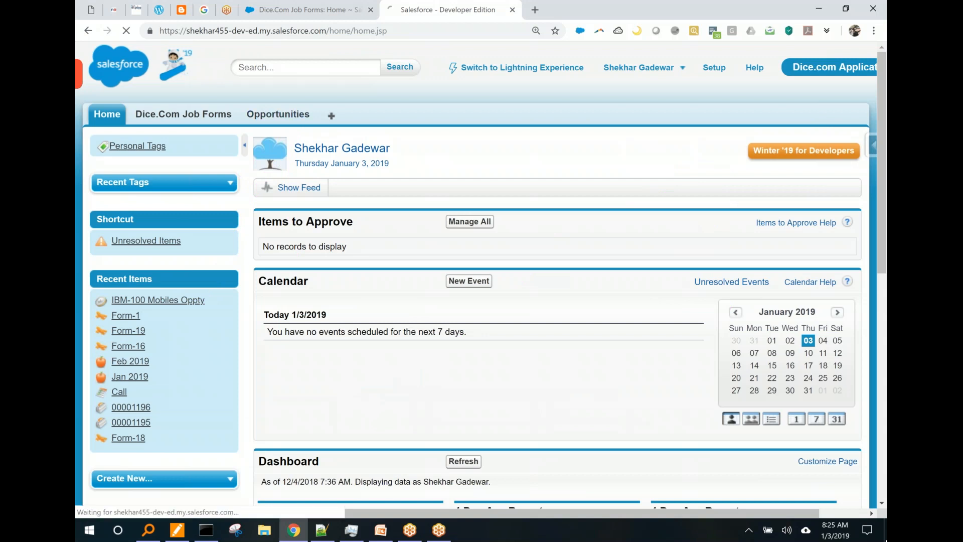
{"action": "left_click", "coordinate": [454, 225]}
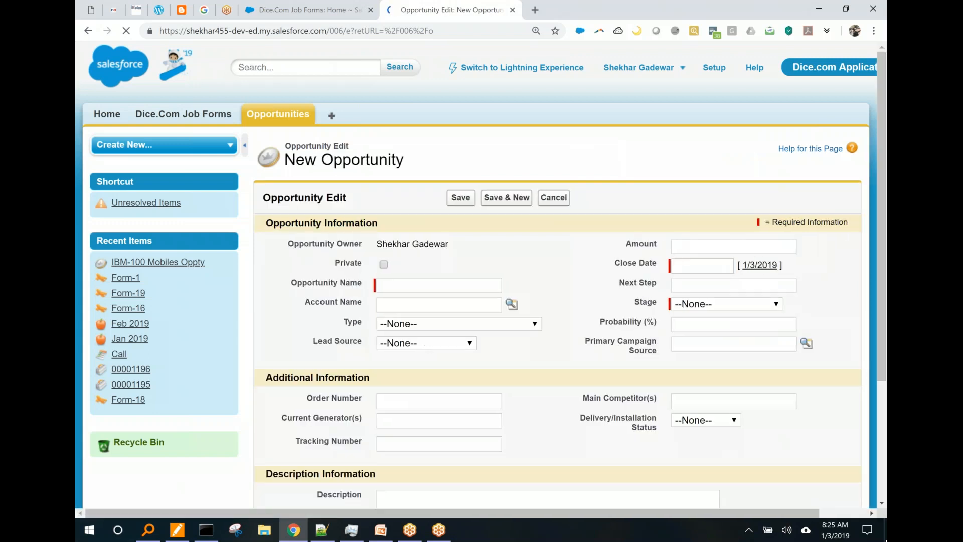
{"action": "scroll", "coordinate": [455, 225], "scroll_direction": "down", "scroll_amount": 2}
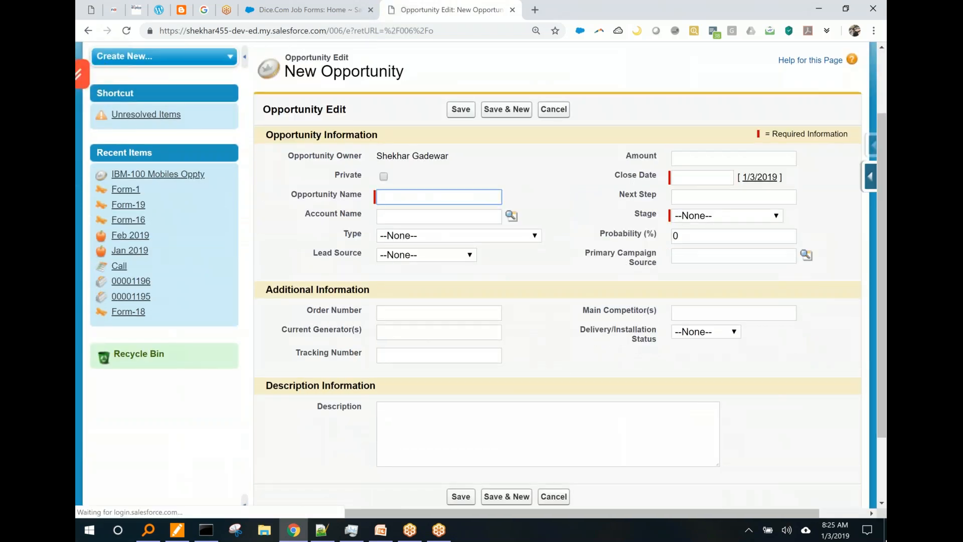
{"action": "type", "text": "IBM 10"}
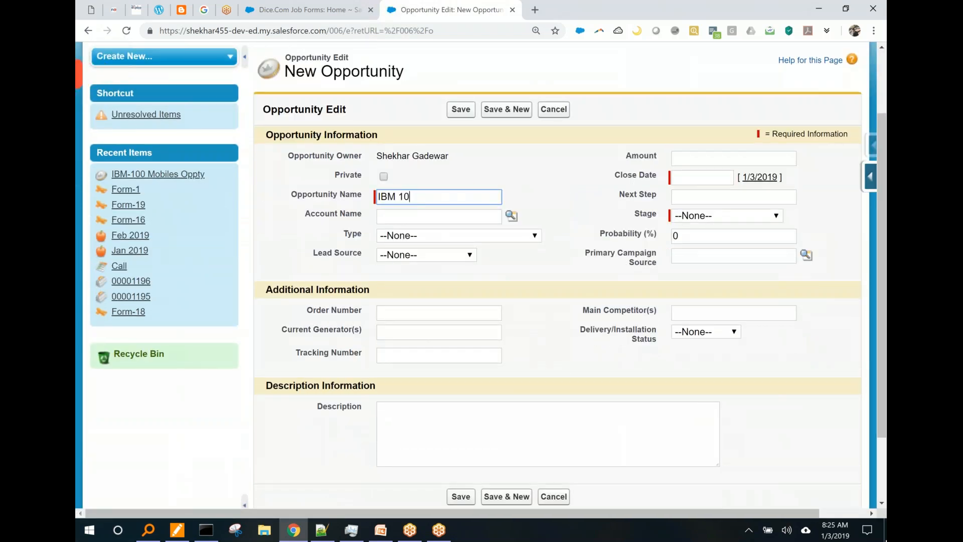
{"action": "type", "text": "0 LED TVs"}
{"action": "left_click", "coordinate": [703, 177]}
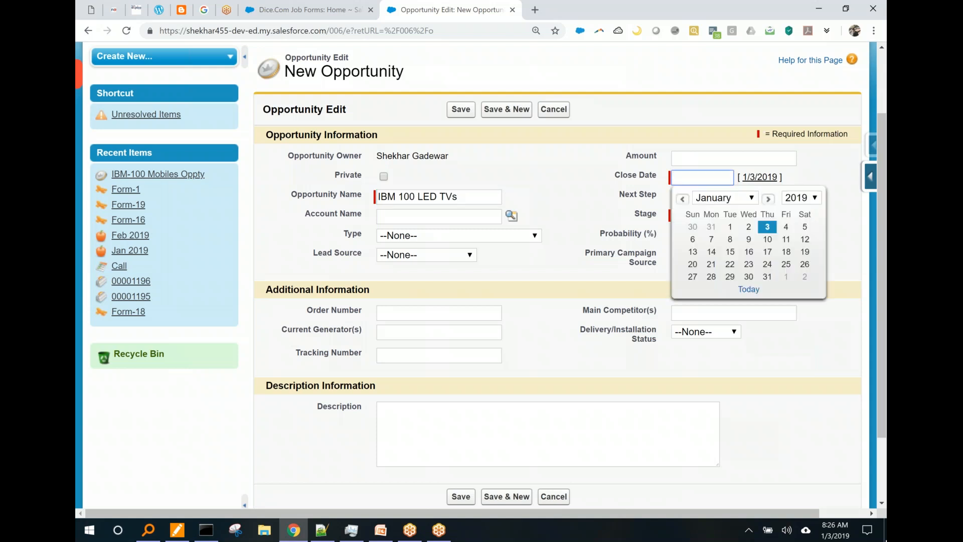
{"action": "left_click", "coordinate": [786, 238]}
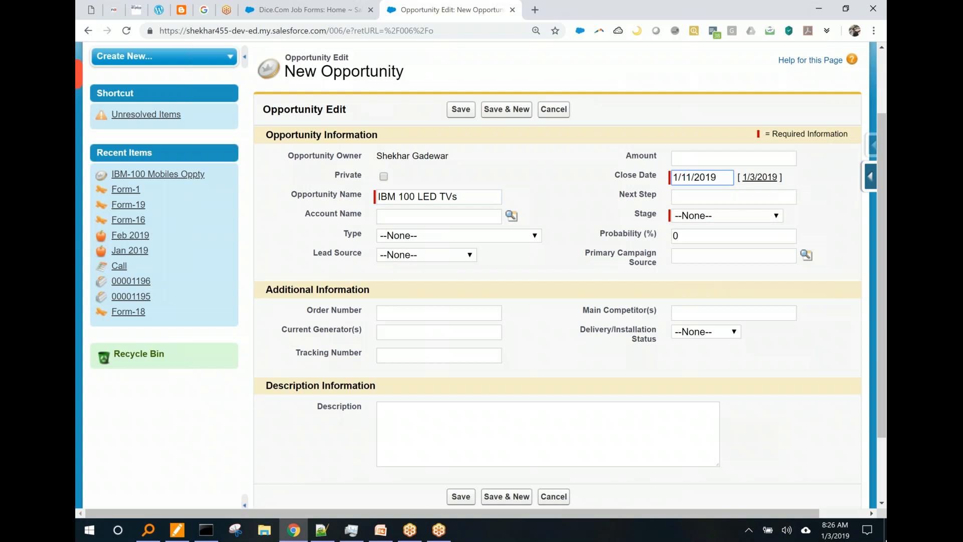
Step: Set the new opportunity's stage to Prospecting after reviewing the available stage values
{"action": "left_click", "coordinate": [726, 215]}
{"action": "left_click", "coordinate": [701, 251]}
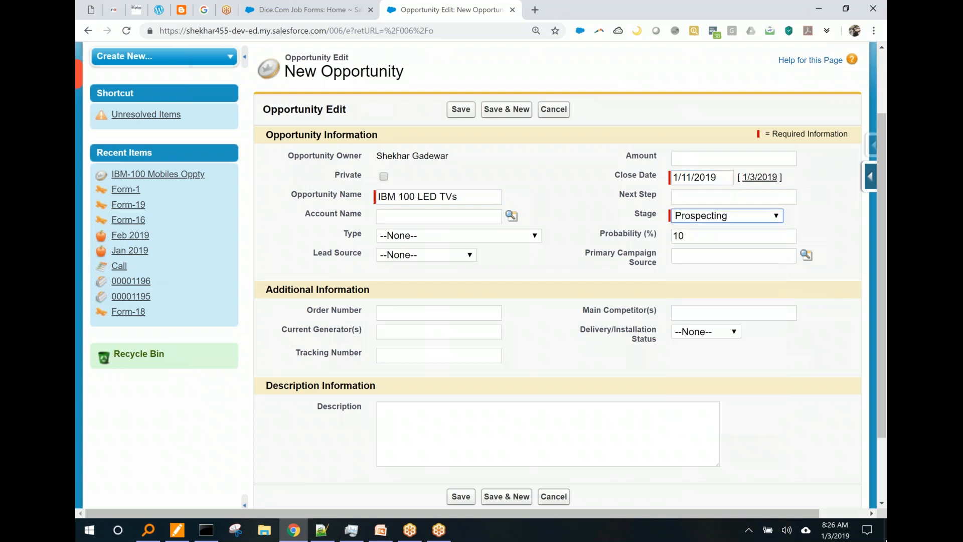
{"action": "left_click", "coordinate": [727, 215]}
{"action": "key", "text": "ctrl+2"}
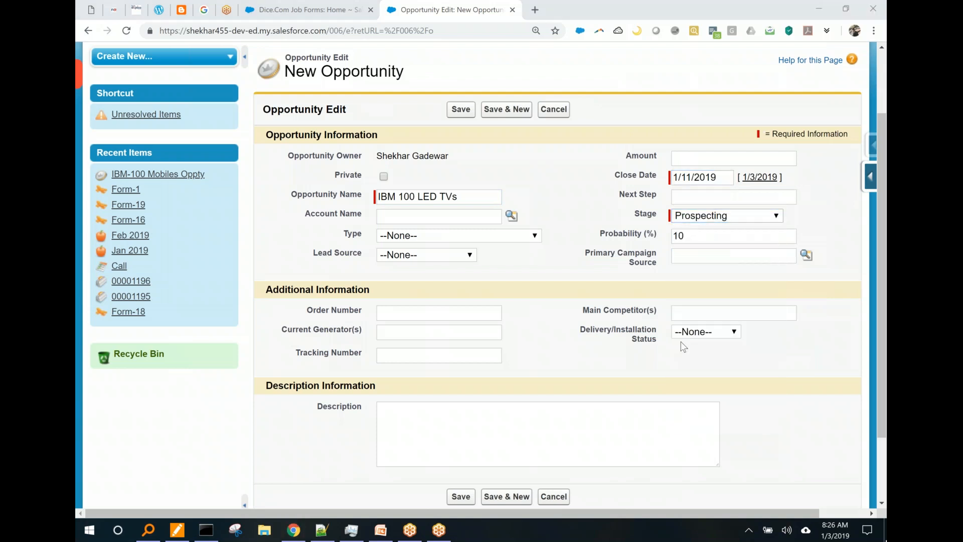
{"action": "left_click", "coordinate": [727, 216]}
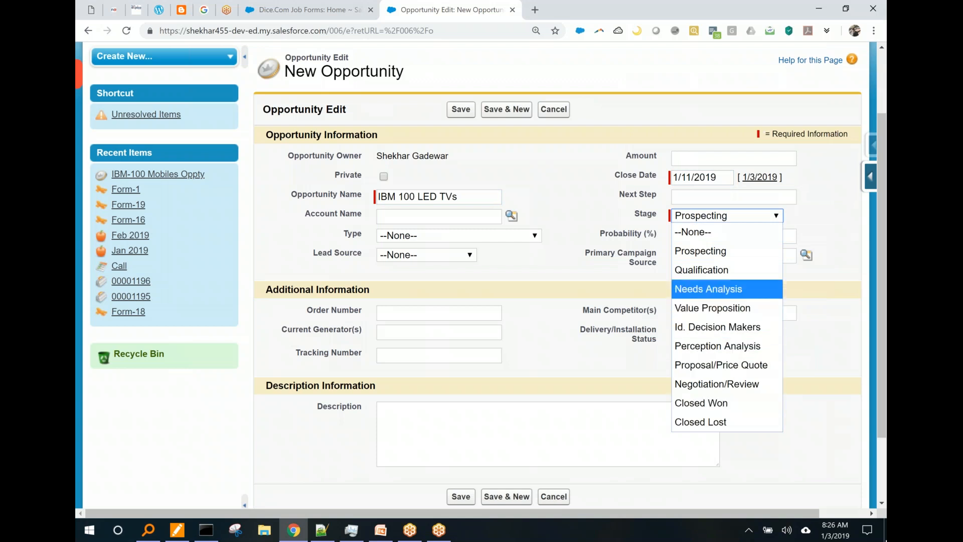
{"action": "left_click", "coordinate": [718, 251]}
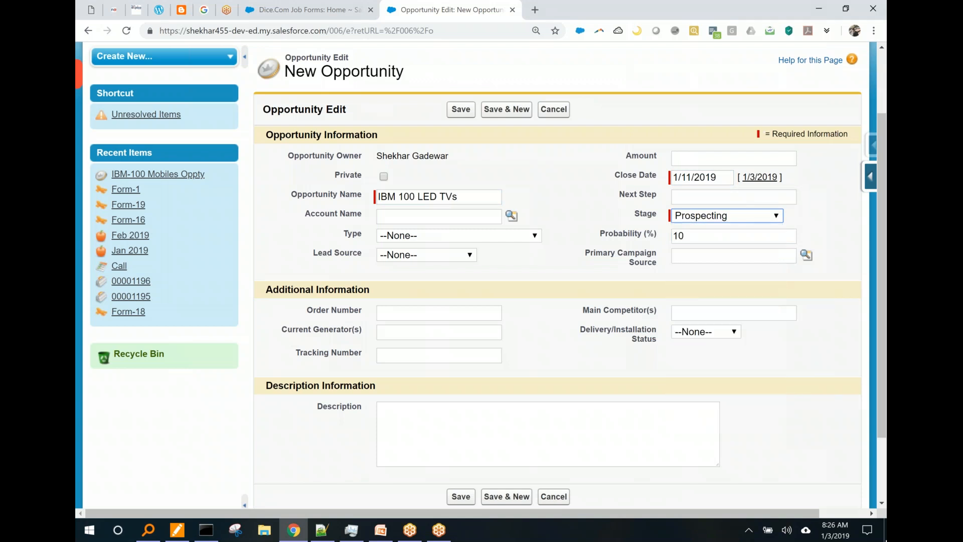
Step: Circle the whole opportunity form and write "std" across it in temporary ink, clearing the marks when done
{"action": "mouse_move", "coordinate": [753, 90]}
{"action": "left_mouse_down"}
{"action": "mouse_move", "coordinate": [454, 538]}
{"action": "mouse_move", "coordinate": [607, 66]}
{"action": "left_mouse_up"}
{"action": "mouse_move", "coordinate": [530, 230]}
{"action": "left_mouse_down"}
{"action": "mouse_move", "coordinate": [537, 285]}
{"action": "mouse_move", "coordinate": [507, 302]}
{"action": "left_mouse_up"}
{"action": "left_click_drag", "start_coordinate": [566, 180], "coordinate": [597, 266]}
{"action": "left_click_drag", "start_coordinate": [547, 239], "coordinate": [614, 183]}
{"action": "mouse_move", "coordinate": [655, 184]}
{"action": "left_mouse_down"}
{"action": "mouse_move", "coordinate": [637, 189]}
{"action": "mouse_move", "coordinate": [695, 190]}
{"action": "left_mouse_up"}
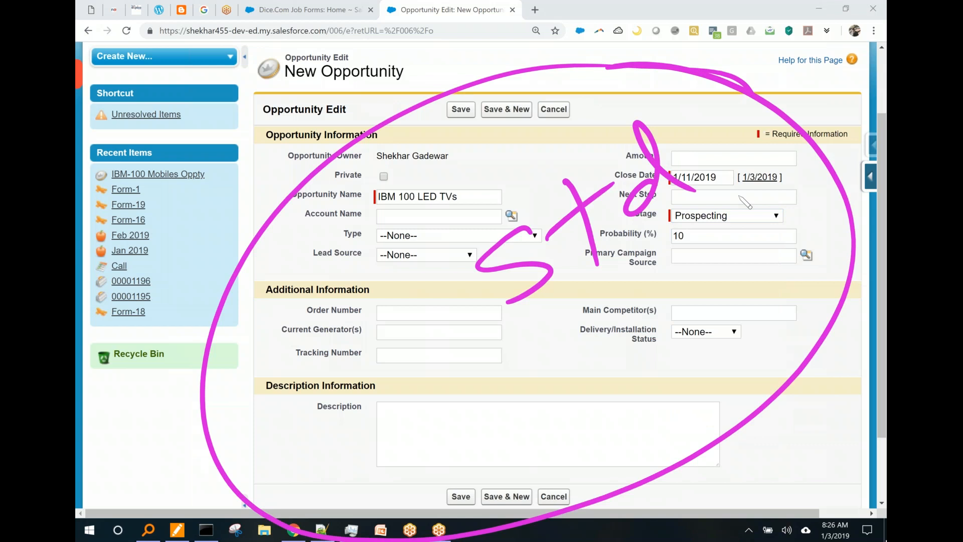
{"action": "key", "text": "Escape"}
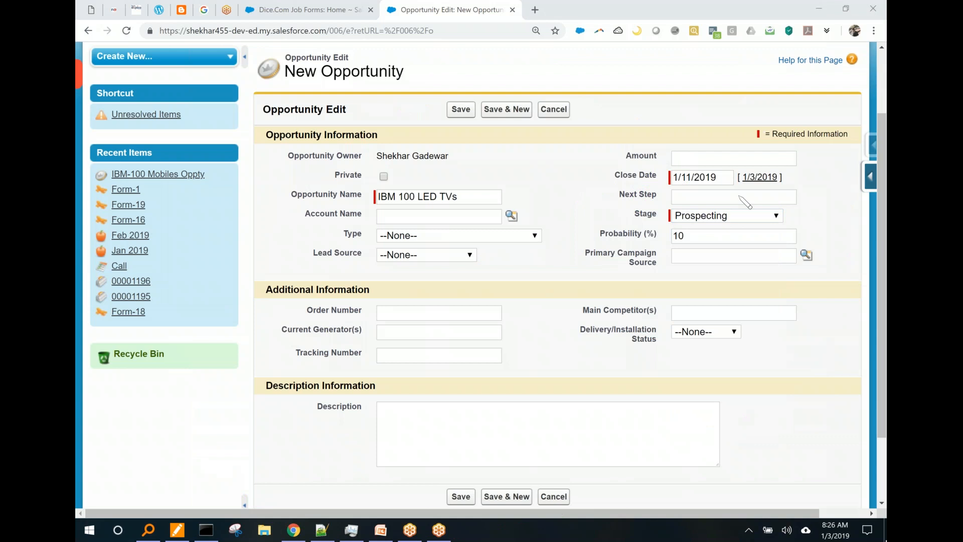
Step: Save the new opportunity and briefly circle its name on the record page in temporary ink
{"action": "left_click", "coordinate": [460, 109]}
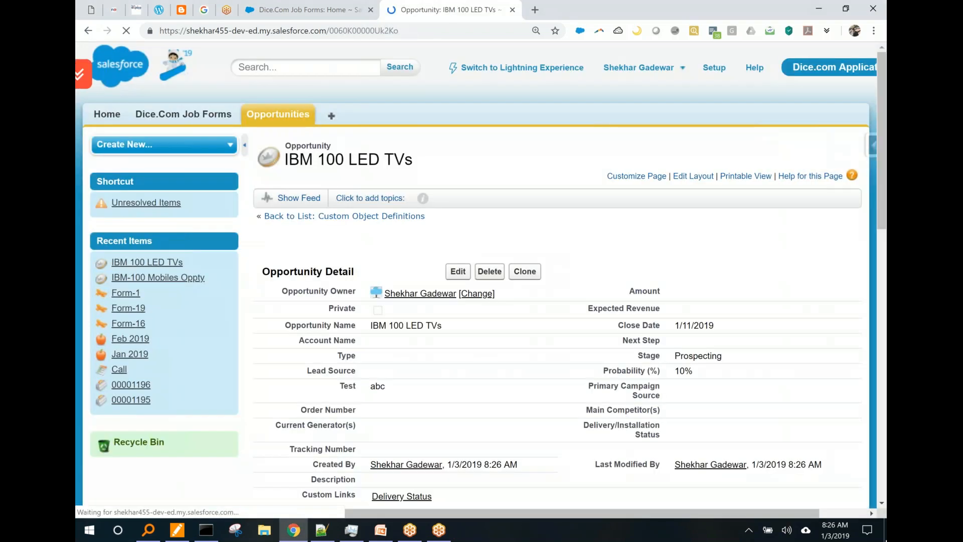
{"action": "mouse_move", "coordinate": [411, 114]}
{"action": "left_mouse_down"}
{"action": "mouse_move", "coordinate": [281, 243]}
{"action": "mouse_move", "coordinate": [396, 90]}
{"action": "left_mouse_up"}
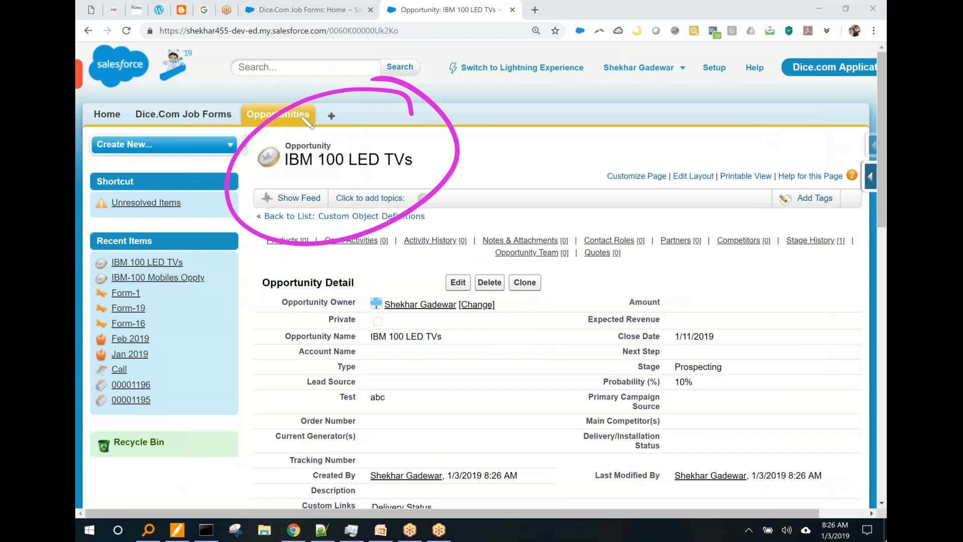
{"action": "key", "text": "ctrl+shift+7"}
Step: Point out the Open Activities and Activity History lists and the New Task and New Event options with temporary circles
{"action": "scroll", "coordinate": [307, 121], "scroll_direction": "down", "scroll_amount": 8}
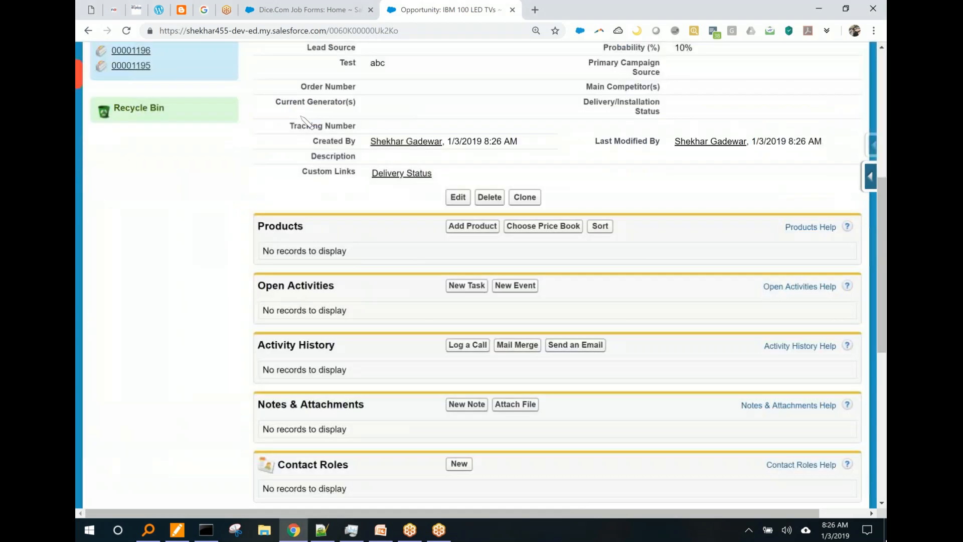
{"action": "mouse_move", "coordinate": [562, 162]}
{"action": "left_mouse_down"}
{"action": "mouse_move", "coordinate": [494, 142]}
{"action": "mouse_move", "coordinate": [530, 290]}
{"action": "mouse_move", "coordinate": [506, 121]}
{"action": "left_mouse_up"}
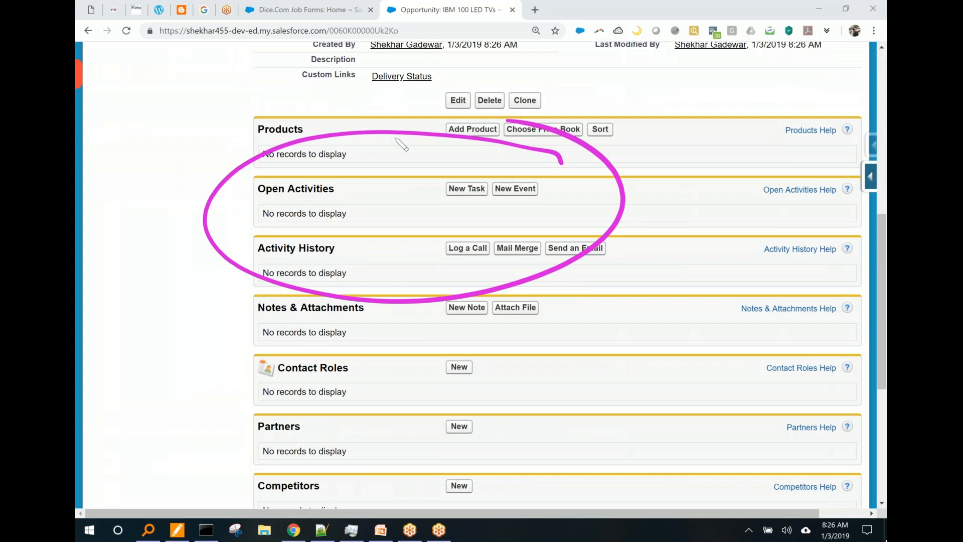
{"action": "mouse_move", "coordinate": [528, 168]}
{"action": "left_mouse_down"}
{"action": "mouse_move", "coordinate": [555, 182]}
{"action": "mouse_move", "coordinate": [501, 165]}
{"action": "left_mouse_up"}
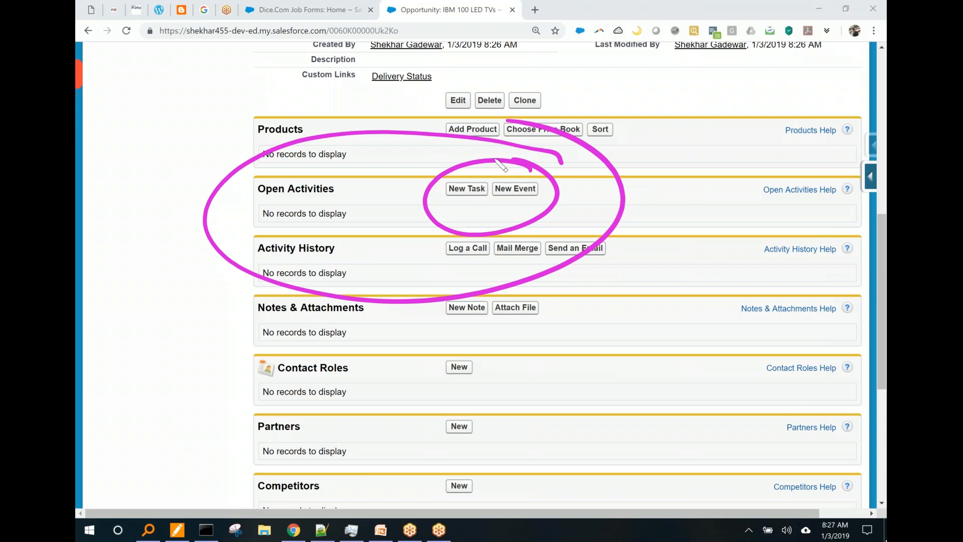
{"action": "key", "text": "ctrl+shift+7"}
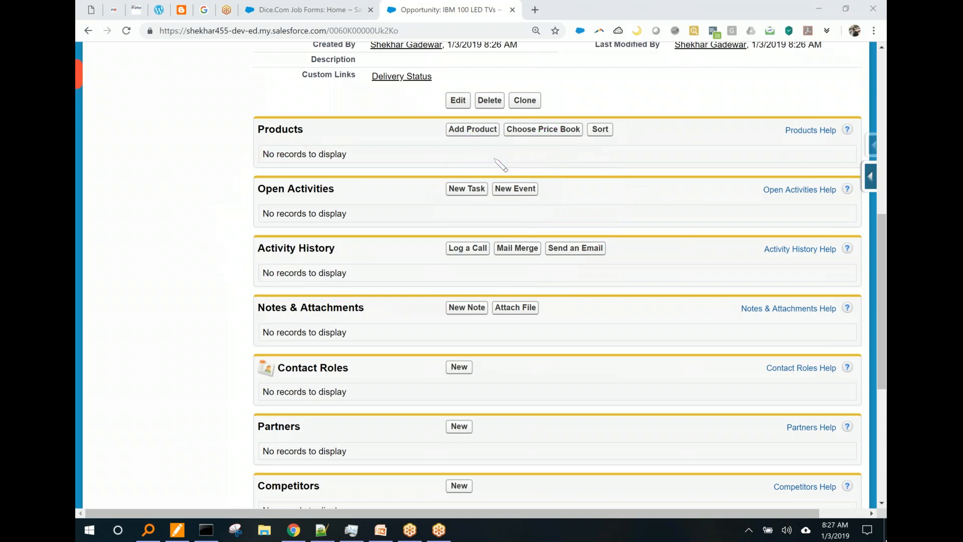
{"action": "key", "text": "Escape"}
Step: Switch to the Notepad++ class notes and highlight the Task Object and Event object part of the Activity Object line
{"action": "left_click", "coordinate": [819, 8]}
{"action": "left_click", "coordinate": [337, 224]}
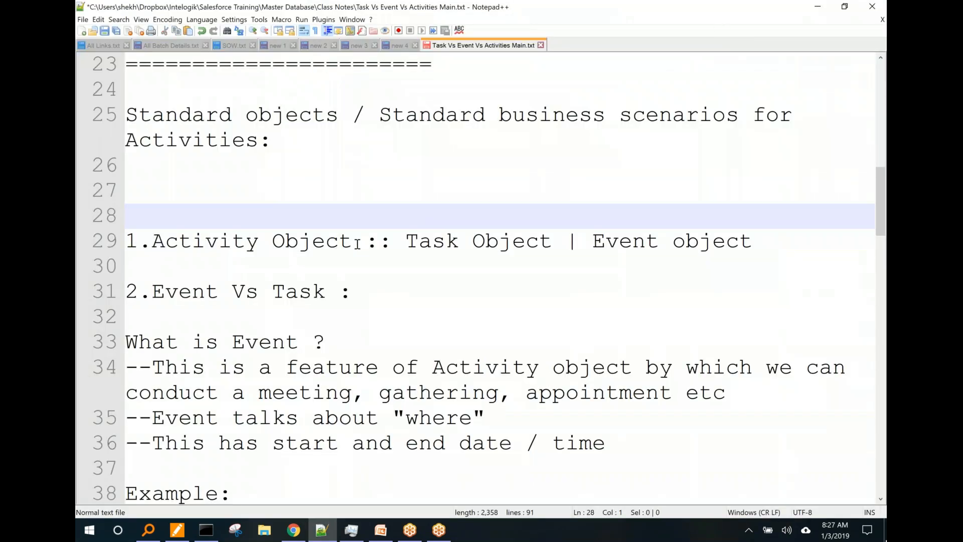
{"action": "left_click_drag", "start_coordinate": [405, 242], "coordinate": [774, 246]}
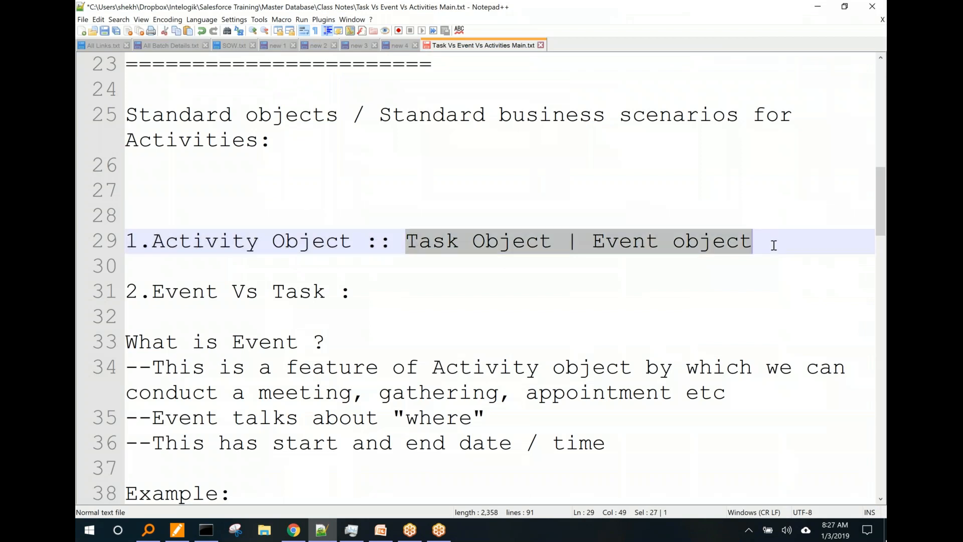
{"action": "left_click", "coordinate": [578, 243]}
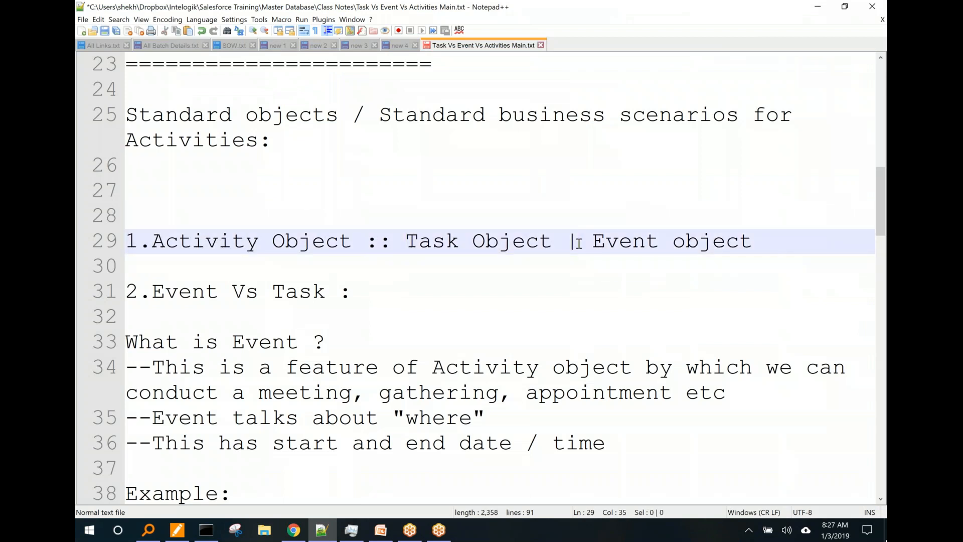
{"action": "left_click_drag", "start_coordinate": [369, 286], "coordinate": [145, 288]}
{"action": "key", "text": "Up"}
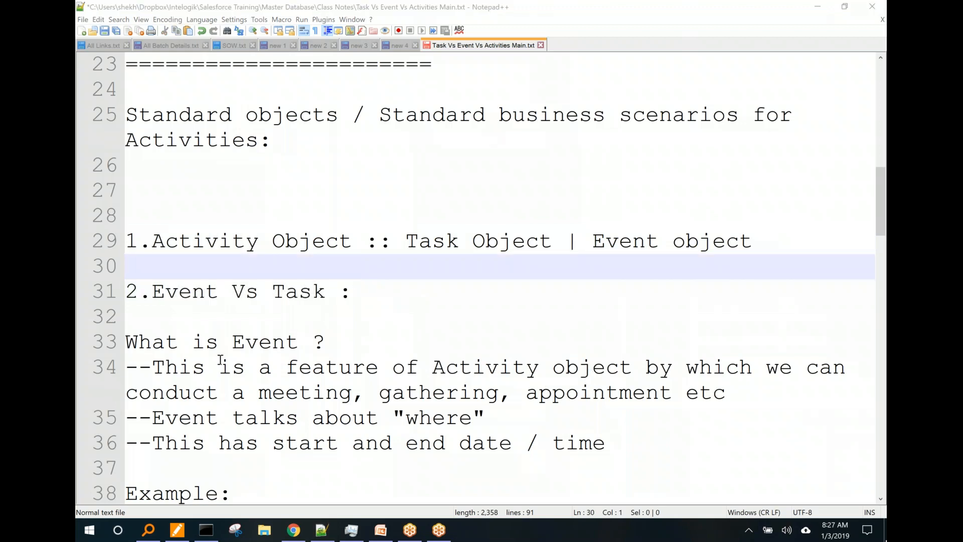
Step: Highlight the event definition, the word "where" and the start and end date / time line under What is Event
{"action": "left_click_drag", "start_coordinate": [179, 367], "coordinate": [818, 387]}
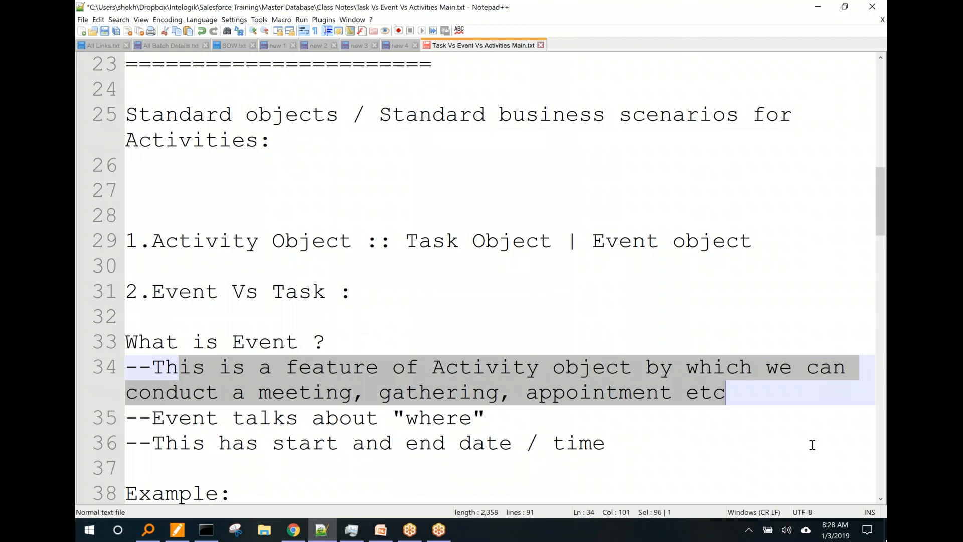
{"action": "left_click_drag", "start_coordinate": [485, 417], "coordinate": [390, 416]}
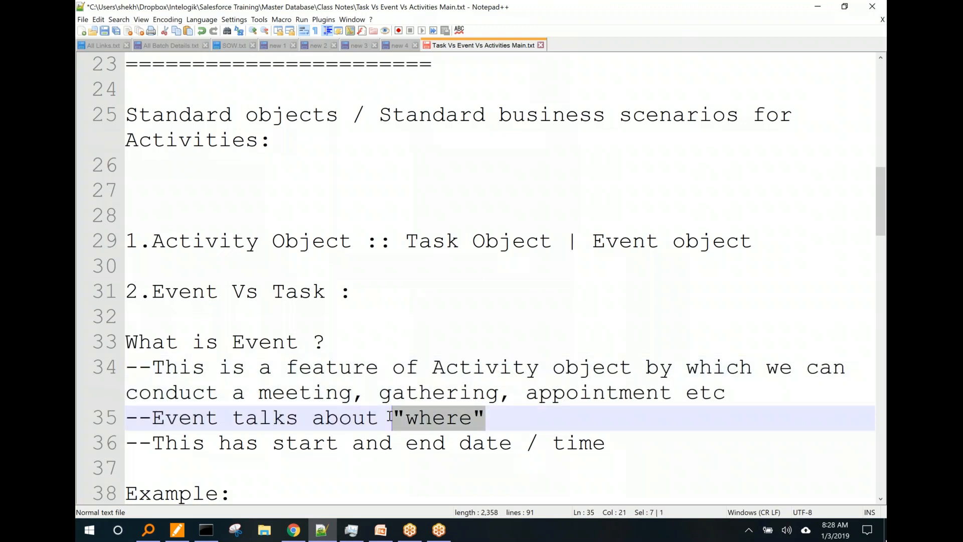
{"action": "left_click_drag", "start_coordinate": [204, 437], "coordinate": [608, 437]}
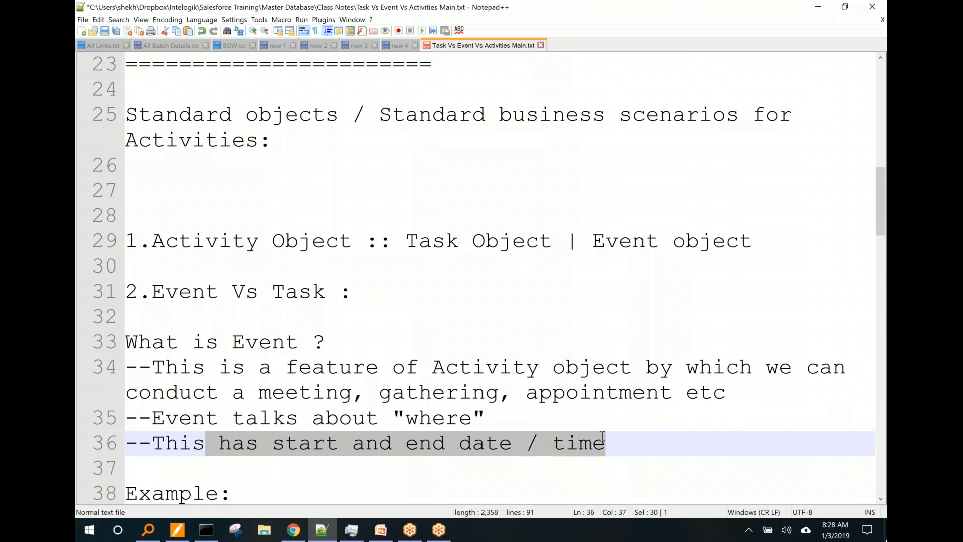
{"action": "left_click", "coordinate": [636, 418]}
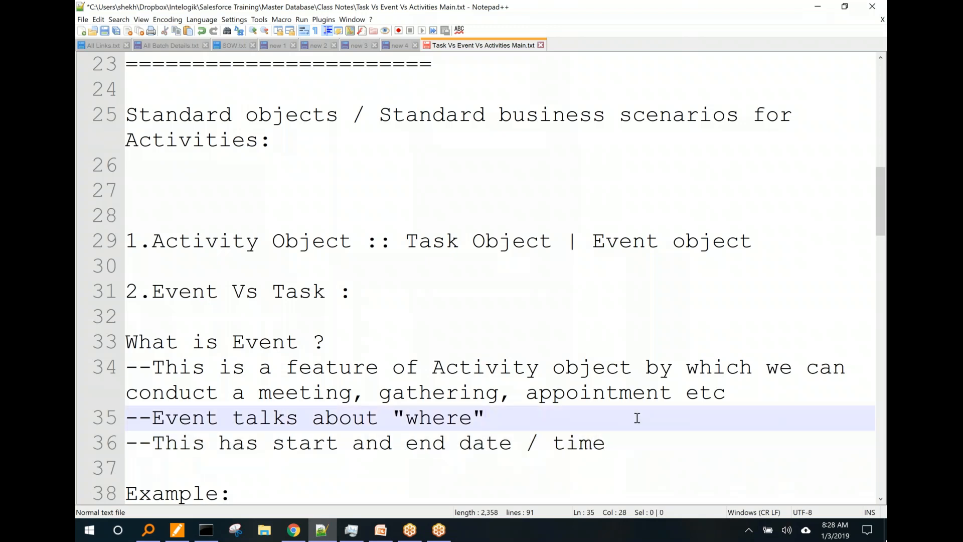
Step: Return to the IBM 100 LED TVs opportunity in Chrome, start a new event from its open activities and point out the Assigned To field
{"action": "mouse_move", "coordinate": [307, 532]}
{"action": "left_click", "coordinate": [308, 479]}
{"action": "scroll", "coordinate": [311, 422], "scroll_direction": "up", "scroll_amount": 10}
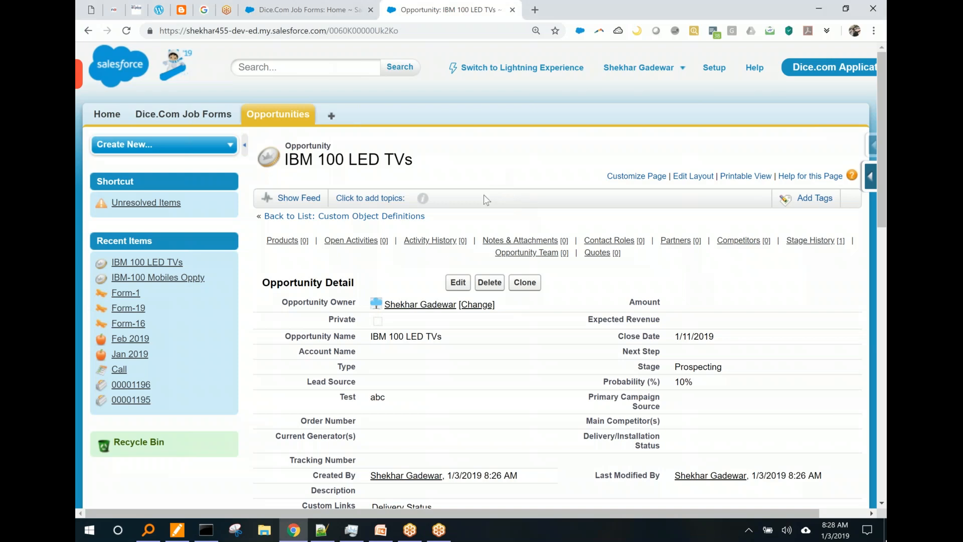
{"action": "scroll", "coordinate": [437, 298], "scroll_direction": "down", "scroll_amount": 8}
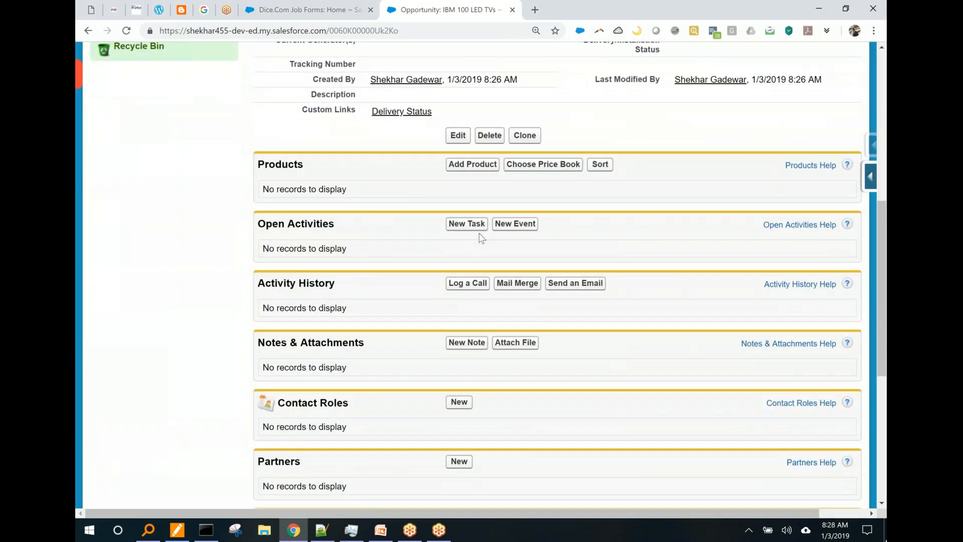
{"action": "left_click", "coordinate": [512, 226]}
{"action": "left_click", "coordinate": [512, 226]}
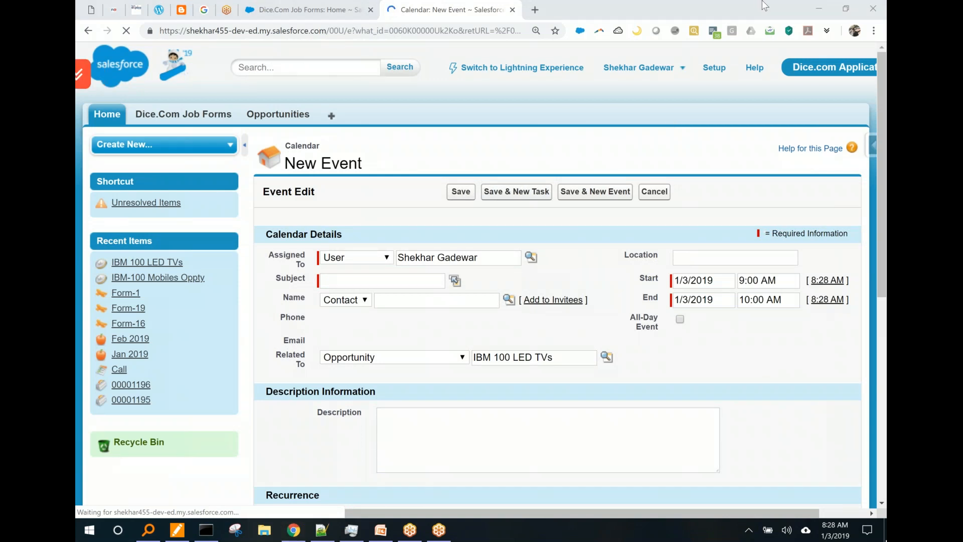
{"action": "left_click_drag", "start_coordinate": [270, 255], "coordinate": [307, 270]}
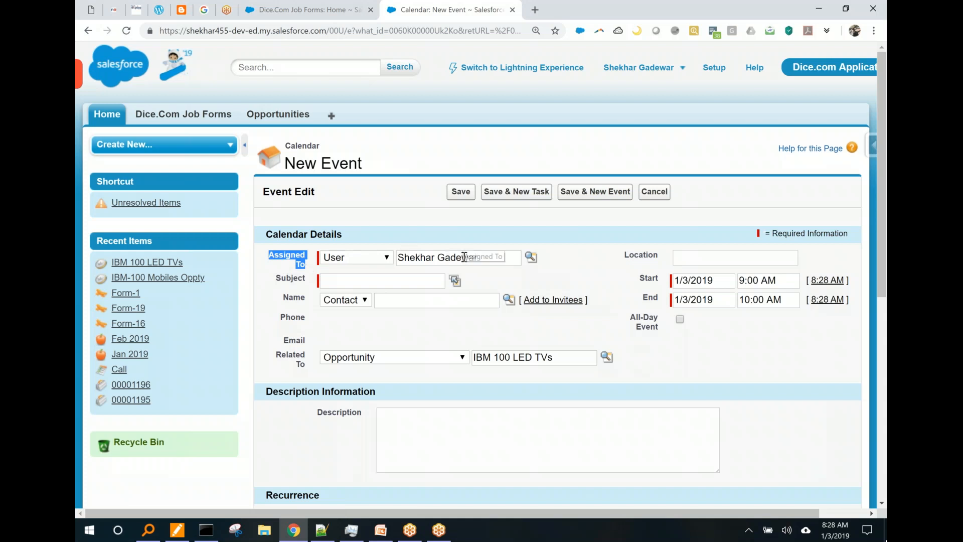
{"action": "left_click", "coordinate": [442, 215]}
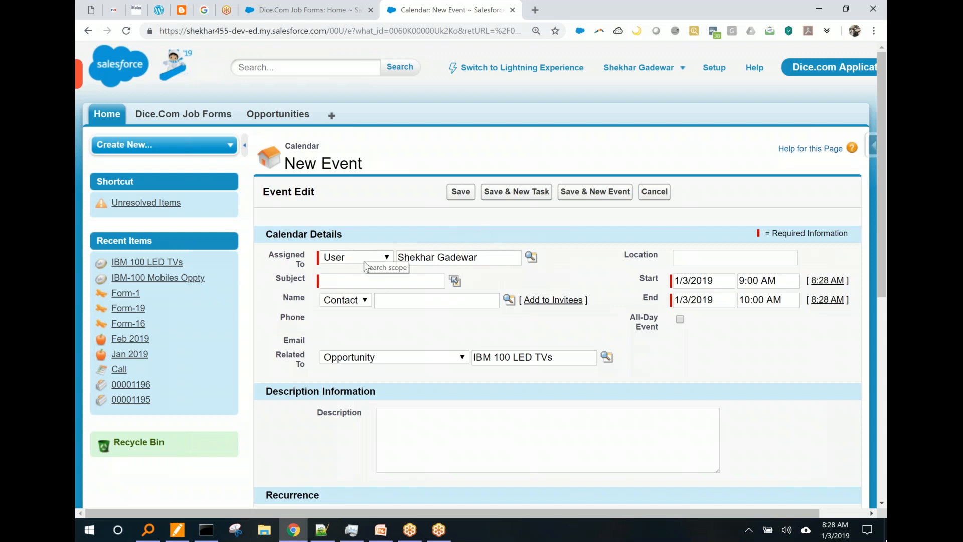
Step: Enter "Discount Discussion" as the event's subject
{"action": "left_click", "coordinate": [324, 279]}
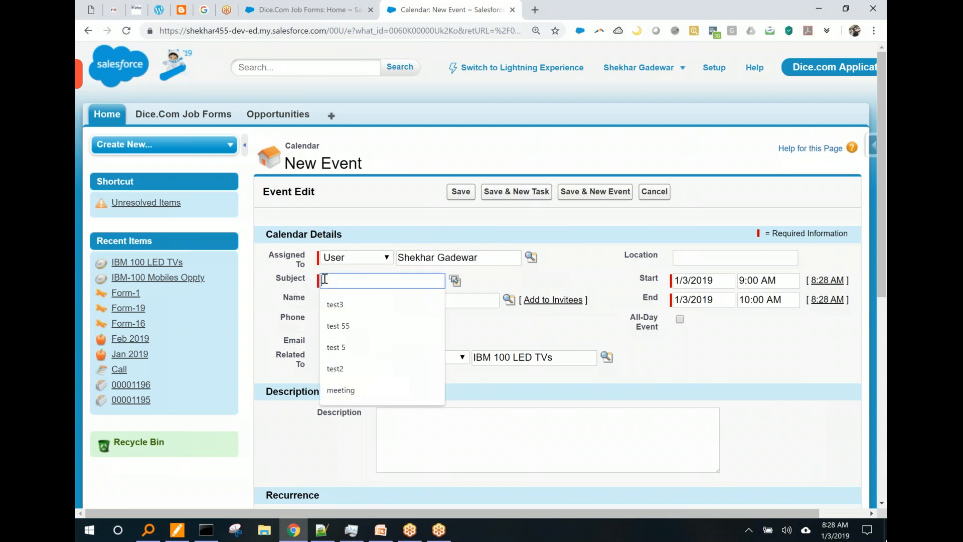
{"action": "type", "text": "Discount Discount"}
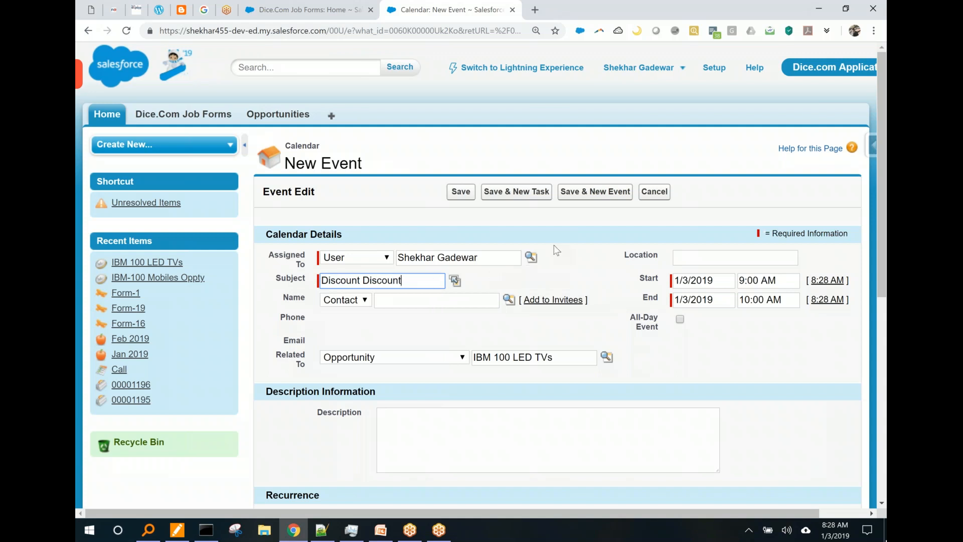
{"action": "left_click", "coordinate": [566, 239]}
{"action": "left_click", "coordinate": [553, 41]}
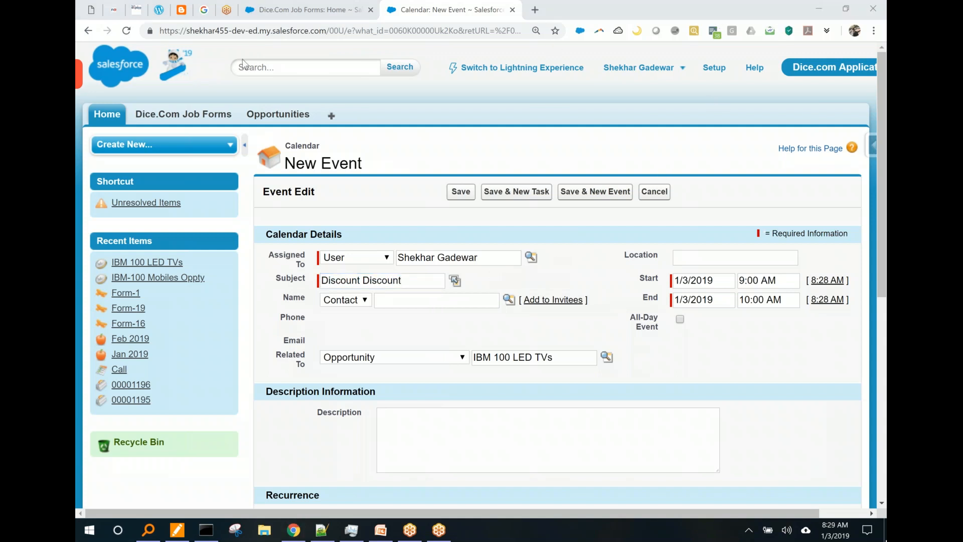
{"action": "double_click", "coordinate": [372, 281]}
{"action": "type", "text": "Discount"}
{"action": "key", "text": "BackSpace"}
{"action": "key", "text": "BackSpace"}
{"action": "key", "text": "BackSpace"}
{"action": "key", "text": "BackSpace"}
{"action": "key", "text": "BackSpace"}
{"action": "key", "text": "BackSpace"}
{"action": "key", "text": "BackSpace"}
{"action": "type", "text": "iscussion"}
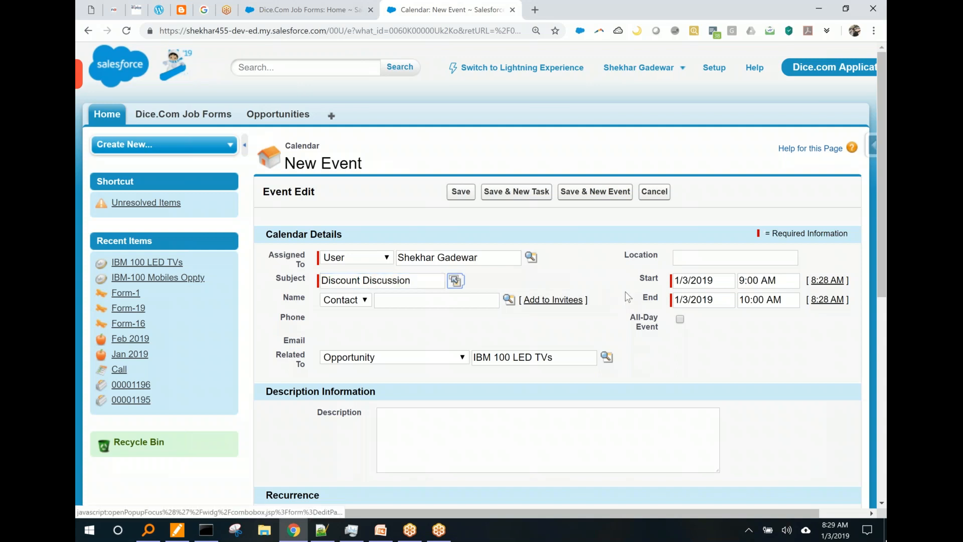
Step: Set the event's location to "3rd floor meeting room"
{"action": "left_click", "coordinate": [694, 252]}
{"action": "type", "text": "3r"}
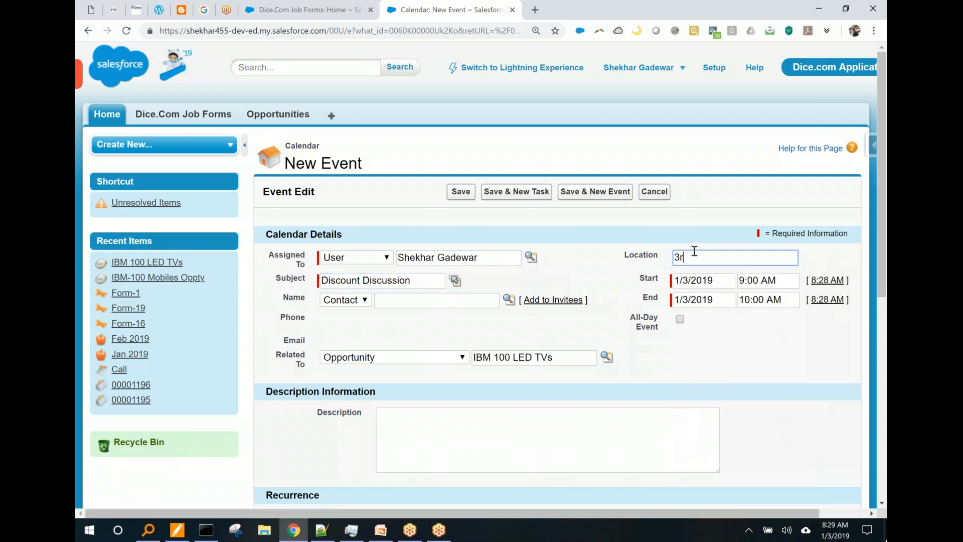
{"action": "type", "text": "d floor meeting roon"}
{"action": "key", "text": "BackSpace"}
{"action": "type", "text": "m"}
Step: Set the event's start time to 11:00 AM
{"action": "left_click", "coordinate": [714, 282]}
{"action": "left_click", "coordinate": [769, 332]}
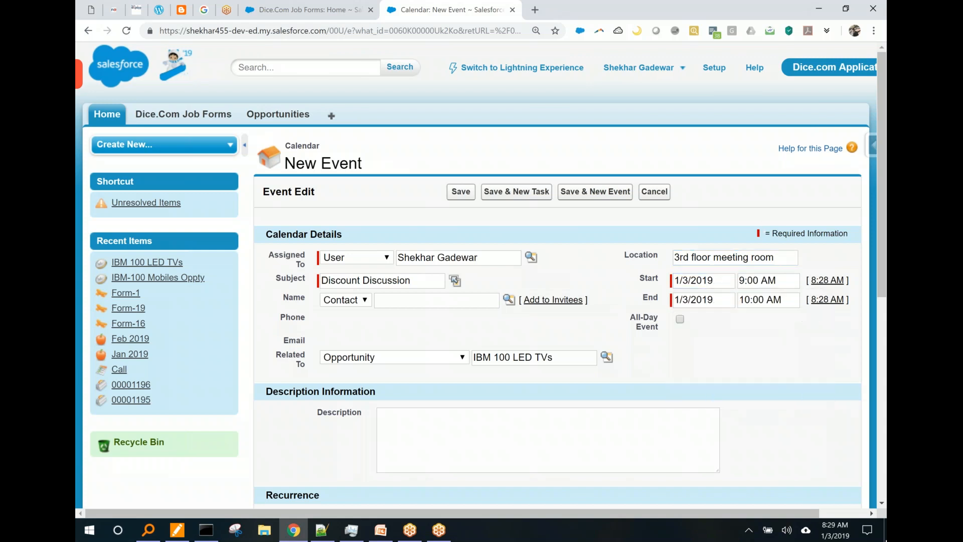
{"action": "left_click", "coordinate": [768, 280]}
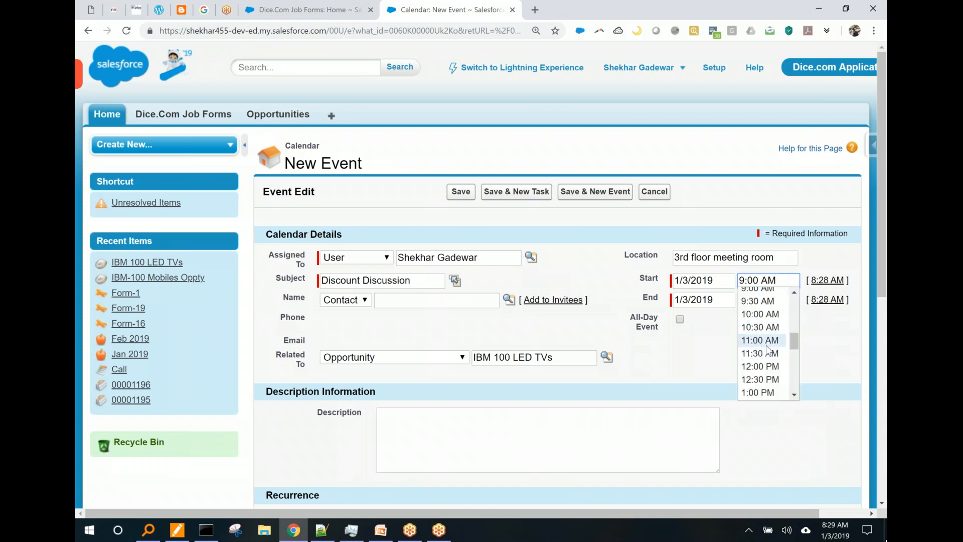
{"action": "left_click", "coordinate": [761, 341]}
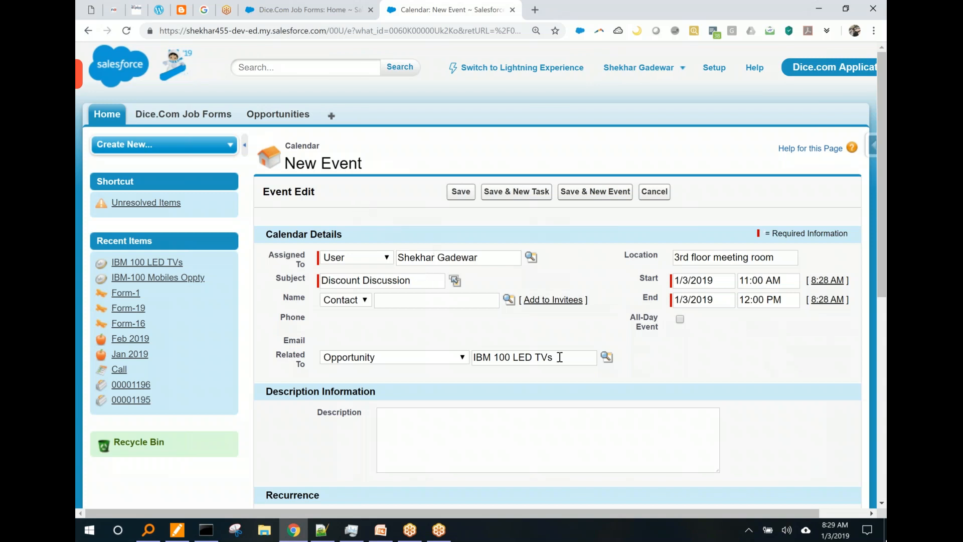
Step: Circle the event's Related To label and Opportunity value in ink and draw an arrow to the IBM 100 LED TVs record name
{"action": "mouse_move", "coordinate": [314, 341]}
{"action": "left_mouse_down"}
{"action": "mouse_move", "coordinate": [281, 397]}
{"action": "mouse_move", "coordinate": [339, 366]}
{"action": "left_mouse_up"}
{"action": "left_click_drag", "start_coordinate": [386, 330], "coordinate": [369, 404]}
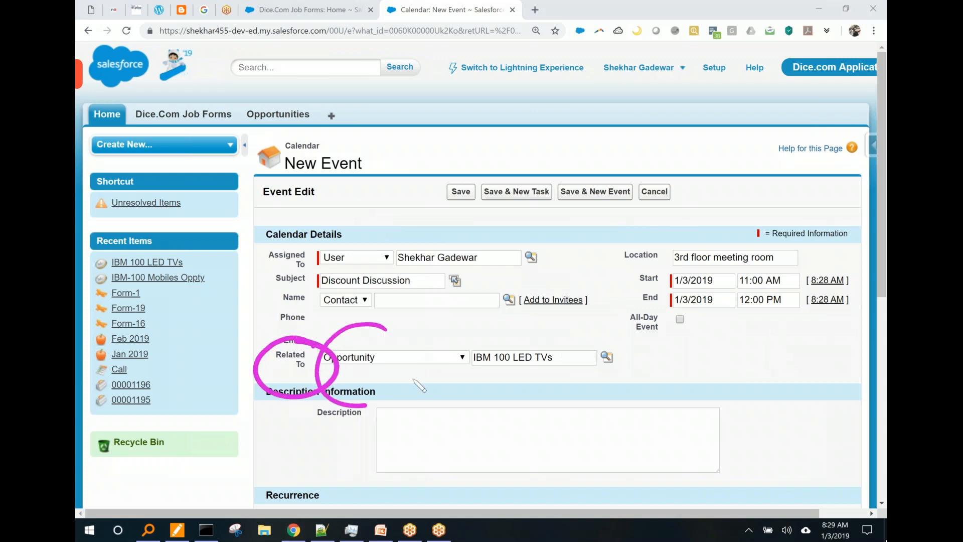
{"action": "left_click_drag", "start_coordinate": [420, 386], "coordinate": [374, 321]}
{"action": "mouse_move", "coordinate": [366, 370]}
{"action": "left_mouse_down"}
{"action": "mouse_move", "coordinate": [431, 428]}
{"action": "mouse_move", "coordinate": [514, 369]}
{"action": "left_mouse_up"}
{"action": "mouse_move", "coordinate": [476, 382]}
{"action": "left_mouse_down"}
{"action": "mouse_move", "coordinate": [514, 370]}
{"action": "mouse_move", "coordinate": [490, 426]}
{"action": "left_mouse_up"}
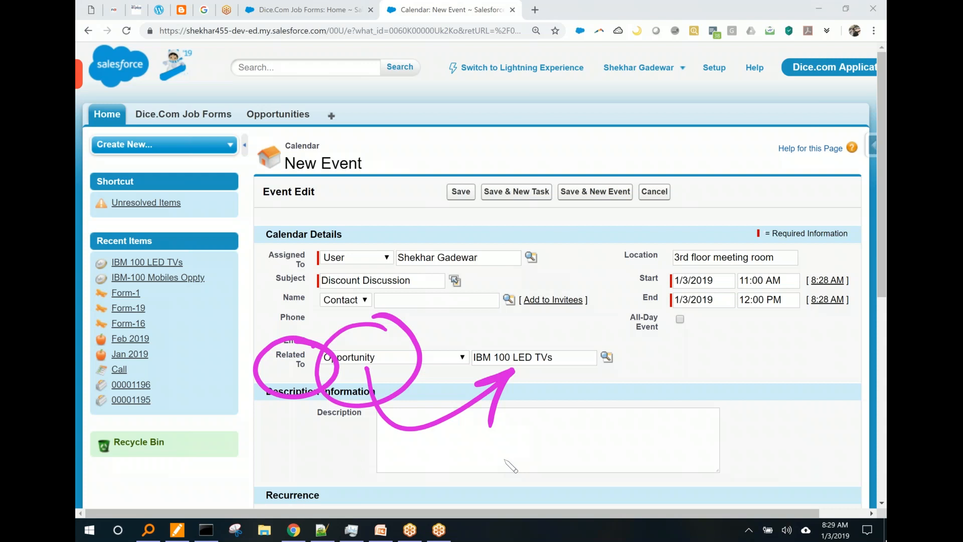
Step: Clear the ink from the Related To row and circle the Name field's Contact type in ink
{"action": "key", "text": "Escape"}
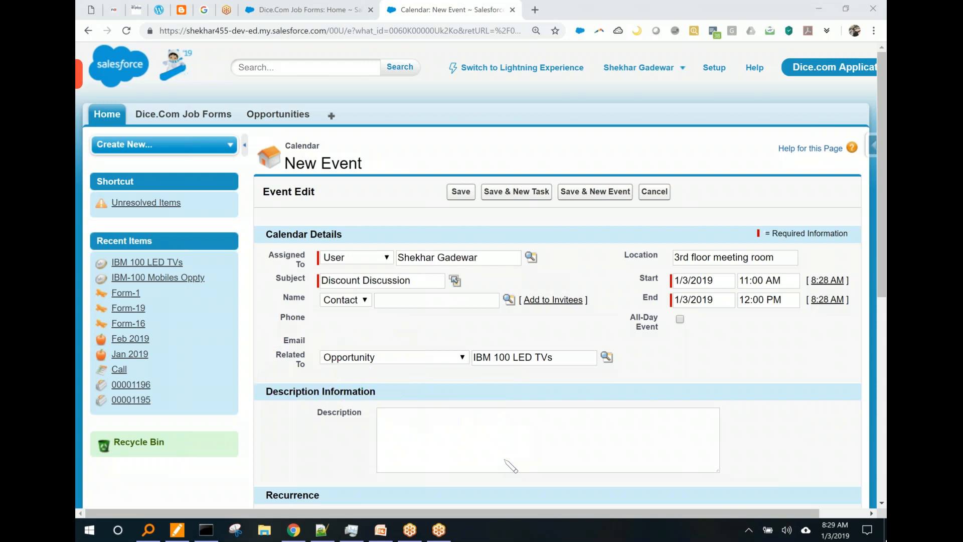
{"action": "mouse_move", "coordinate": [374, 285]}
{"action": "left_mouse_down"}
{"action": "mouse_move", "coordinate": [311, 329]}
{"action": "mouse_move", "coordinate": [374, 284]}
{"action": "left_mouse_up"}
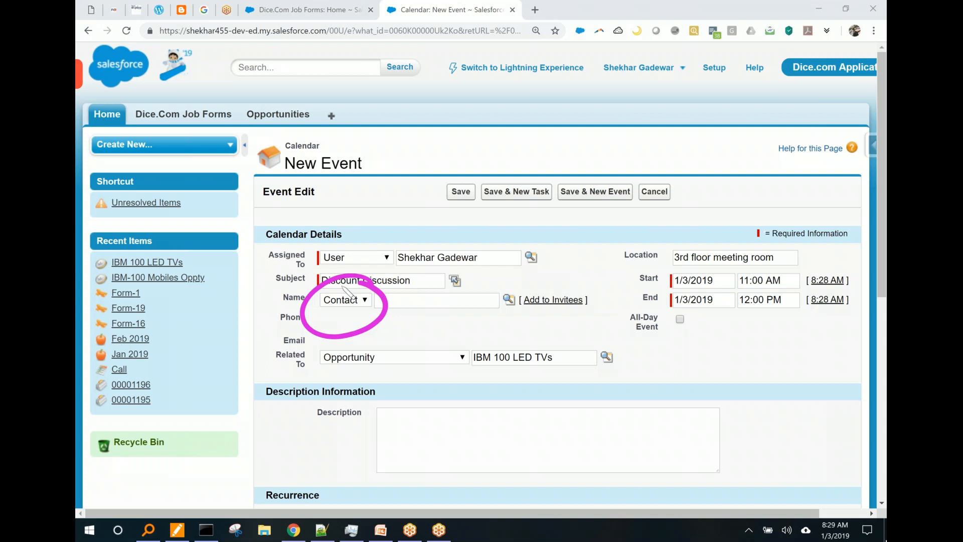
{"action": "key", "text": "Escape"}
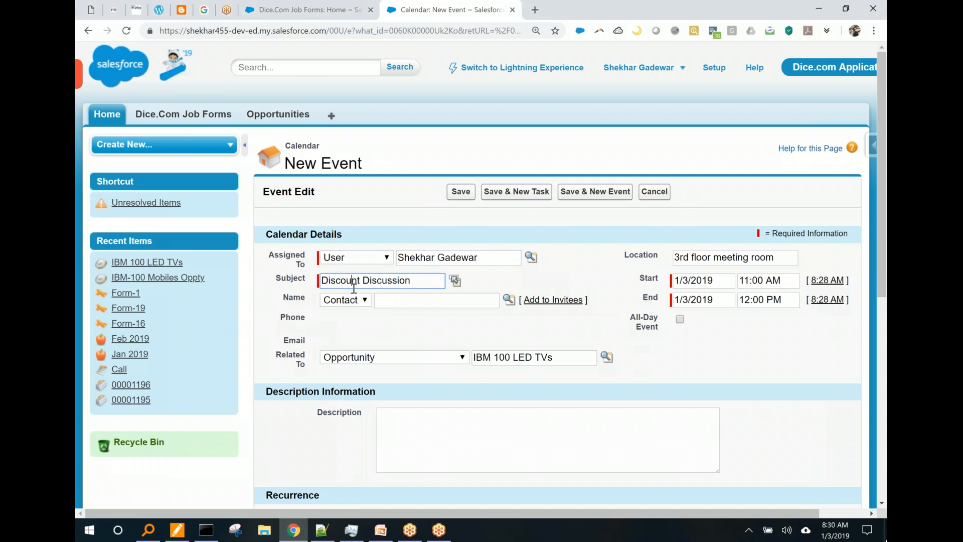
Step: Check the record types offered for the event's Name field and scribble ink across the Name row
{"action": "left_click", "coordinate": [356, 301]}
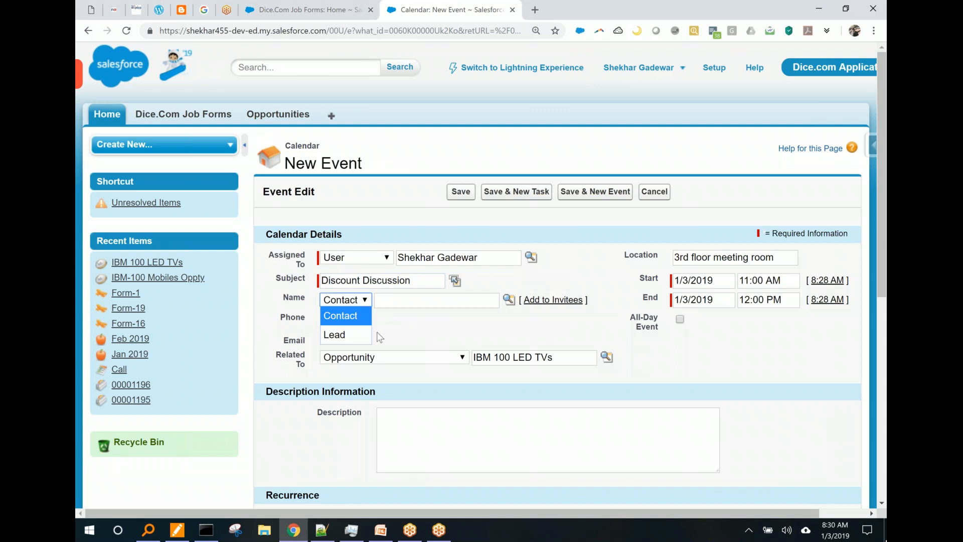
{"action": "left_click", "coordinate": [400, 335]}
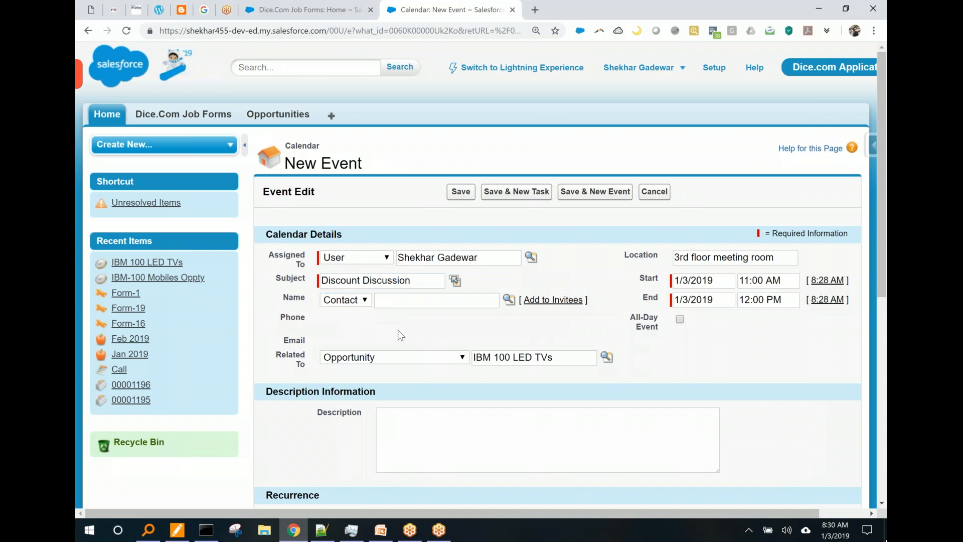
{"action": "mouse_move", "coordinate": [287, 293]}
{"action": "left_mouse_down"}
{"action": "mouse_move", "coordinate": [321, 305]}
{"action": "mouse_move", "coordinate": [379, 296]}
{"action": "mouse_move", "coordinate": [592, 313]}
{"action": "left_mouse_up"}
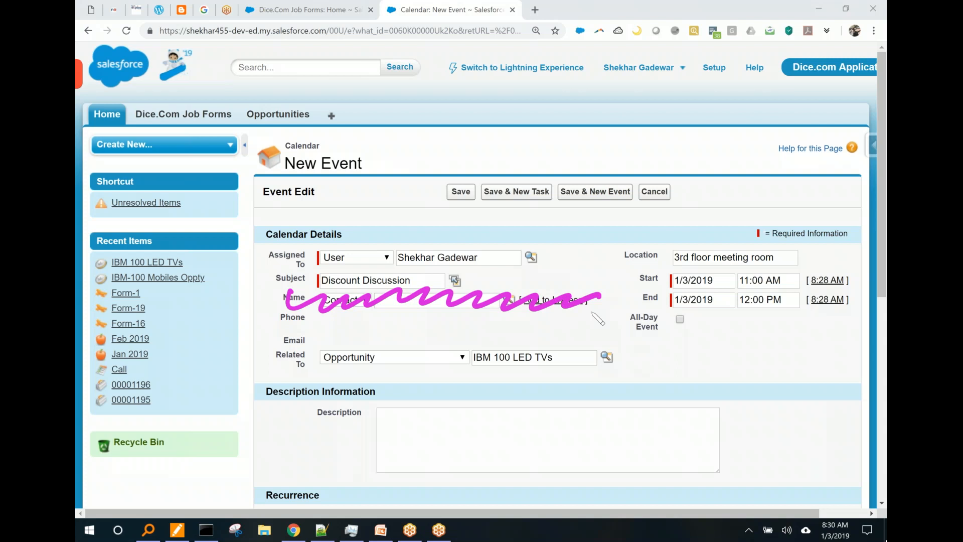
{"action": "right_click", "coordinate": [592, 313]}
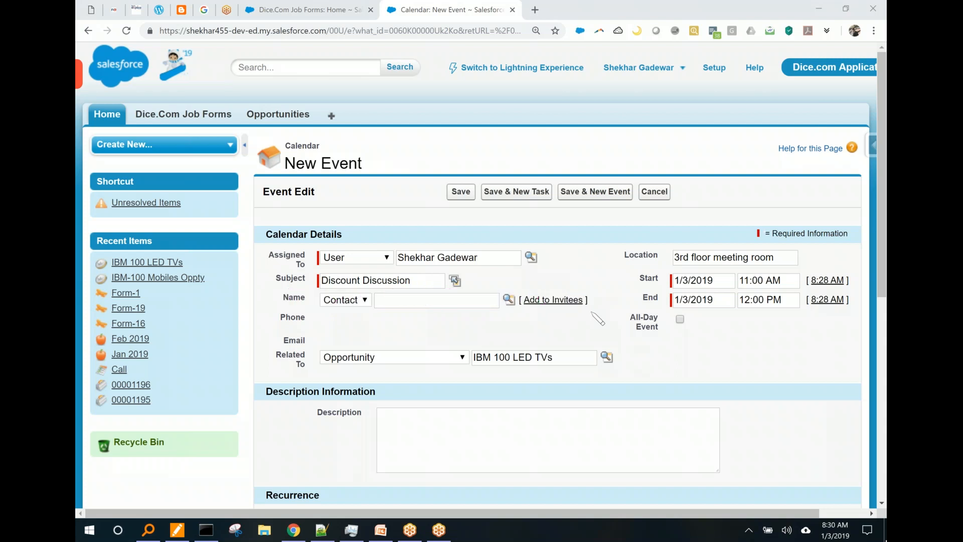
Step: Enter the event description "IBM asking 20% discount, and we need to see possibility."
{"action": "scroll", "coordinate": [616, 336], "scroll_direction": "down", "scroll_amount": 3}
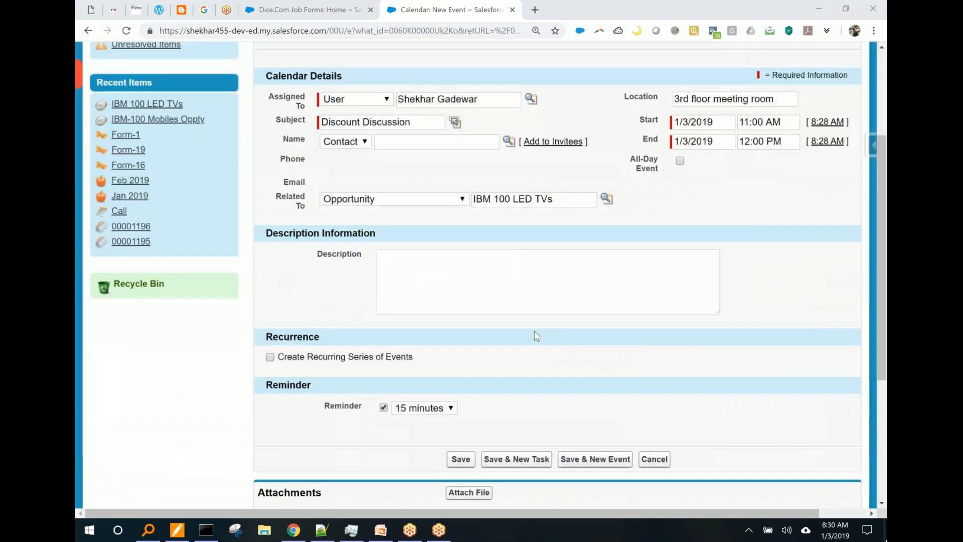
{"action": "left_click", "coordinate": [516, 286]}
{"action": "scroll", "coordinate": [546, 328], "scroll_direction": "up", "scroll_amount": 2}
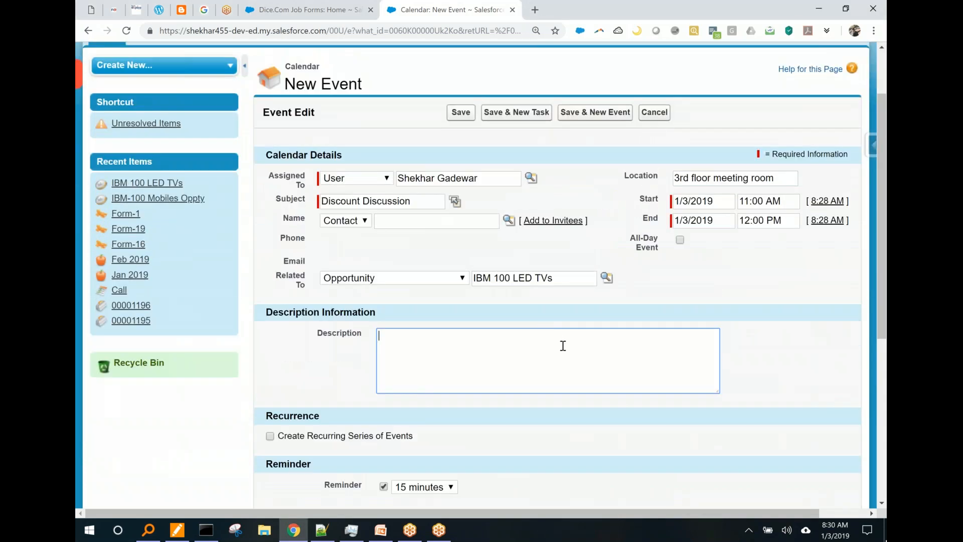
{"action": "type", "text": "IBM asking 20% discount"}
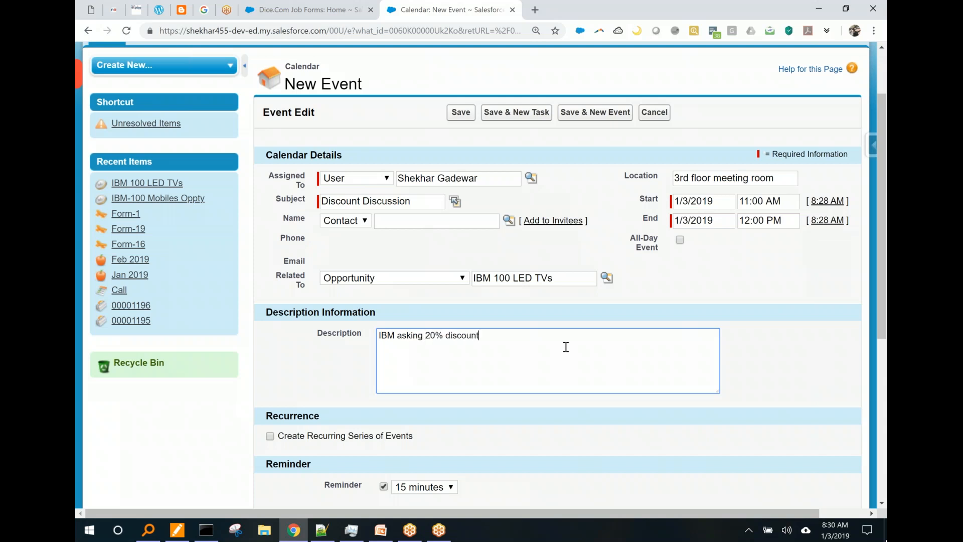
{"action": "type", "text": ", and we need to see pos"}
{"action": "type", "text": "si"}
{"action": "type", "text": "l"}
{"action": "type", "text": "bility."}
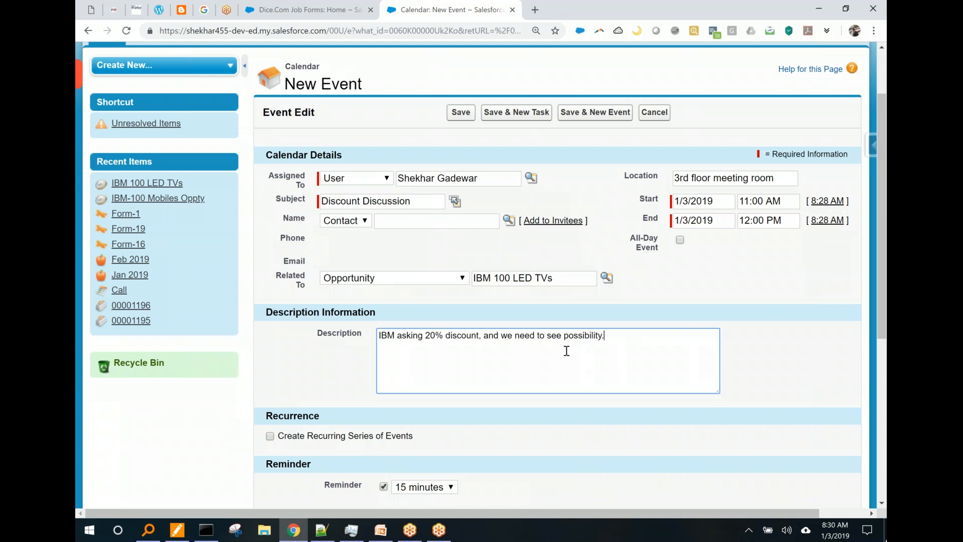
Step: Draw an ink outline around the event's Name row with its Contact type and empty name field
{"action": "scroll", "coordinate": [566, 348], "scroll_direction": "down", "scroll_amount": 2}
{"action": "scroll", "coordinate": [565, 350], "scroll_direction": "up", "scroll_amount": 3}
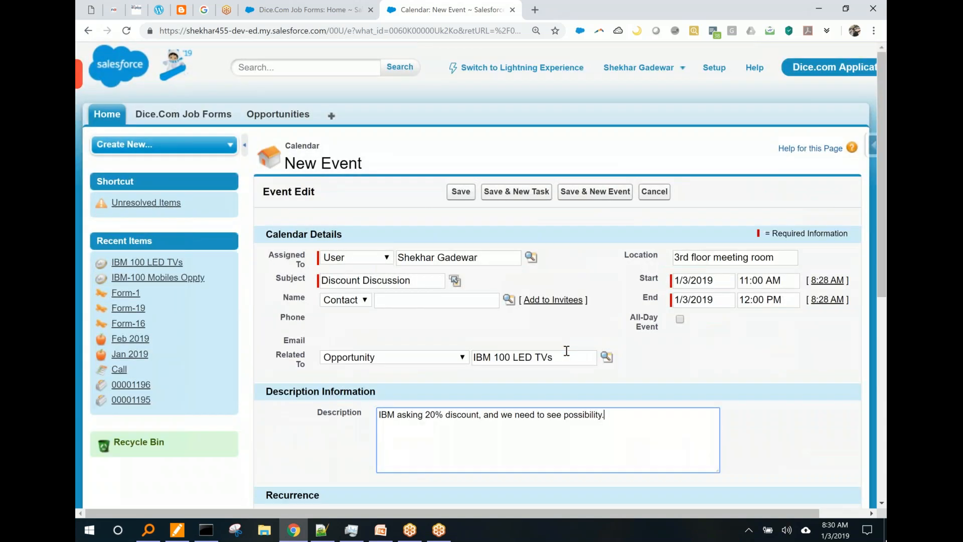
{"action": "mouse_move", "coordinate": [549, 275]}
{"action": "left_mouse_down"}
{"action": "mouse_move", "coordinate": [470, 276]}
{"action": "mouse_move", "coordinate": [346, 323]}
{"action": "mouse_move", "coordinate": [542, 317]}
{"action": "mouse_move", "coordinate": [545, 290]}
{"action": "left_mouse_up"}
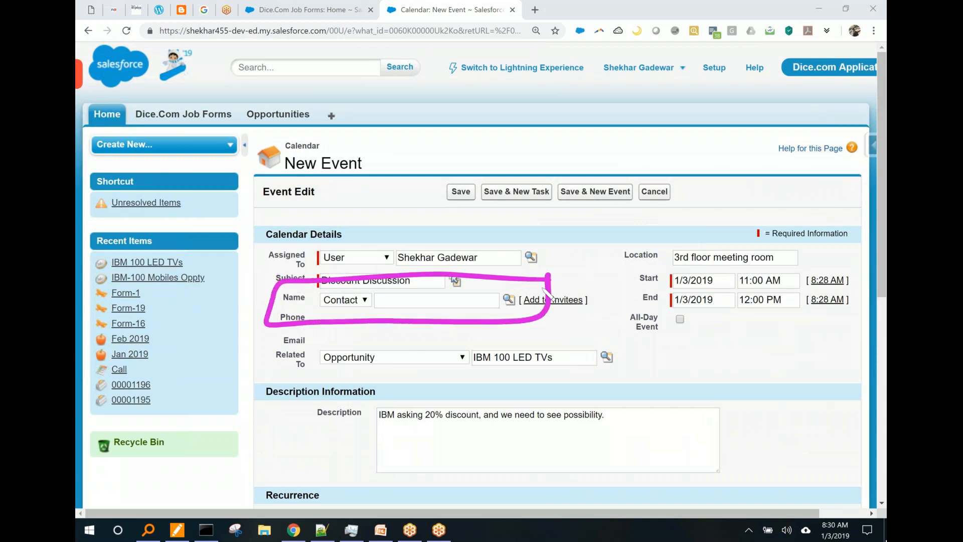
{"action": "left_click", "coordinate": [357, 300]}
{"action": "left_click", "coordinate": [356, 300]}
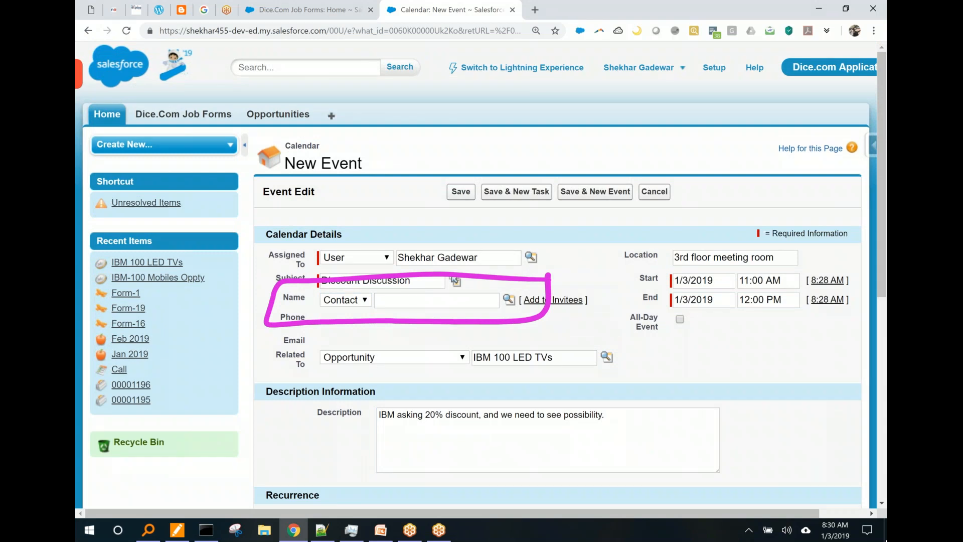
Step: Write "TV" in ink above the event form and draw a box around it
{"action": "left_click_drag", "start_coordinate": [640, 174], "coordinate": [631, 111]}
{"action": "left_click_drag", "start_coordinate": [597, 132], "coordinate": [657, 90]}
{"action": "mouse_move", "coordinate": [678, 85]}
{"action": "left_mouse_down"}
{"action": "mouse_move", "coordinate": [713, 120]}
{"action": "mouse_move", "coordinate": [713, 58]}
{"action": "left_mouse_up"}
{"action": "left_click_drag", "start_coordinate": [746, 28], "coordinate": [691, 43]}
{"action": "mouse_move", "coordinate": [574, 96]}
{"action": "left_mouse_down"}
{"action": "mouse_move", "coordinate": [582, 231]}
{"action": "mouse_move", "coordinate": [747, 32]}
{"action": "left_mouse_up"}
Step: Write "SAMSUNG" in ink across the Start and End fields and draw a curved arrow pointing to it
{"action": "mouse_move", "coordinate": [653, 276]}
{"action": "left_mouse_down"}
{"action": "mouse_move", "coordinate": [670, 322]}
{"action": "mouse_move", "coordinate": [630, 344]}
{"action": "left_mouse_up"}
{"action": "mouse_move", "coordinate": [683, 307]}
{"action": "left_mouse_down"}
{"action": "mouse_move", "coordinate": [682, 246]}
{"action": "mouse_move", "coordinate": [722, 284]}
{"action": "mouse_move", "coordinate": [703, 260]}
{"action": "left_mouse_up"}
{"action": "mouse_move", "coordinate": [733, 280]}
{"action": "left_mouse_down"}
{"action": "mouse_move", "coordinate": [740, 221]}
{"action": "mouse_move", "coordinate": [777, 236]}
{"action": "left_mouse_up"}
{"action": "mouse_move", "coordinate": [709, 341]}
{"action": "left_mouse_down"}
{"action": "mouse_move", "coordinate": [692, 404]}
{"action": "mouse_move", "coordinate": [773, 353]}
{"action": "mouse_move", "coordinate": [813, 279]}
{"action": "mouse_move", "coordinate": [847, 286]}
{"action": "mouse_move", "coordinate": [868, 334]}
{"action": "left_mouse_up"}
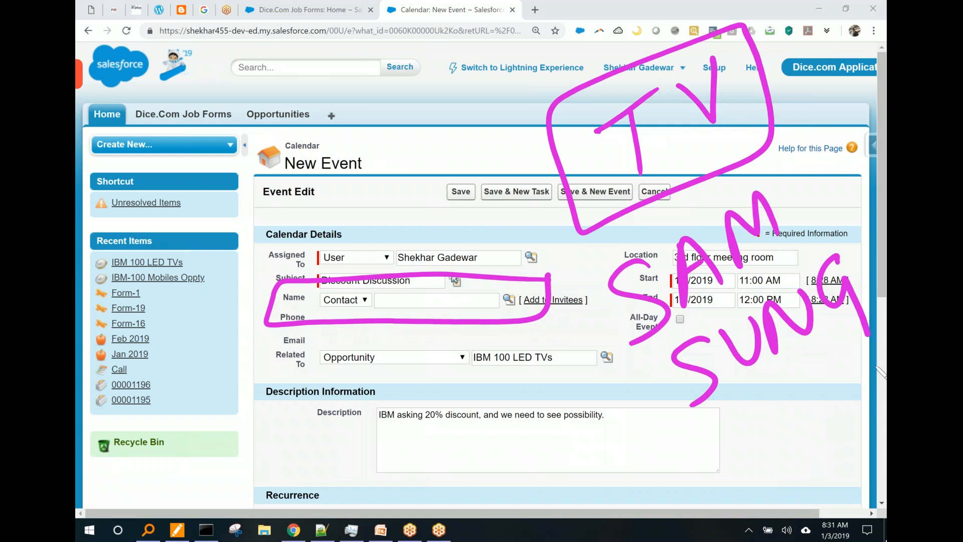
{"action": "mouse_move", "coordinate": [598, 447]}
{"action": "left_mouse_down"}
{"action": "mouse_move", "coordinate": [674, 499]}
{"action": "mouse_move", "coordinate": [746, 421]}
{"action": "mouse_move", "coordinate": [789, 419]}
{"action": "left_mouse_up"}
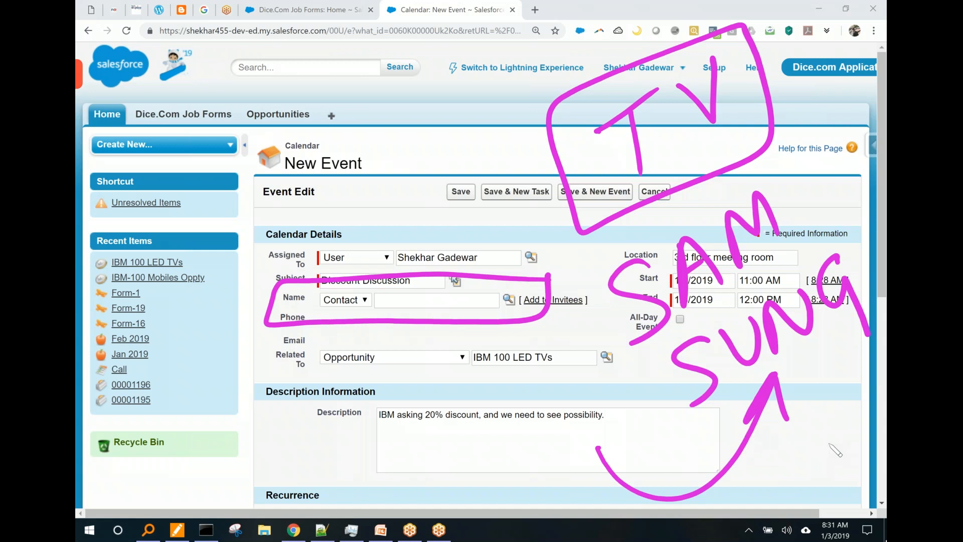
Step: Replace the ink with a circle around the IBM 100 LED TVs record name and a stick figure at the Setup link
{"action": "key", "text": "e"}
{"action": "mouse_move", "coordinate": [570, 324]}
{"action": "left_mouse_down"}
{"action": "mouse_move", "coordinate": [607, 348]}
{"action": "mouse_move", "coordinate": [537, 308]}
{"action": "left_mouse_up"}
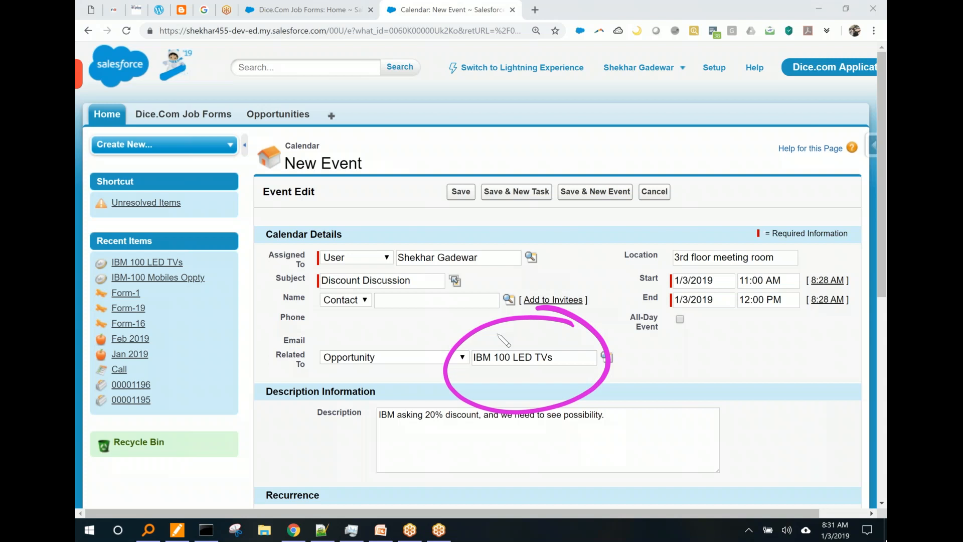
{"action": "mouse_move", "coordinate": [712, 54]}
{"action": "left_mouse_down"}
{"action": "mouse_move", "coordinate": [733, 83]}
{"action": "mouse_move", "coordinate": [706, 53]}
{"action": "left_mouse_up"}
{"action": "mouse_move", "coordinate": [709, 108]}
{"action": "left_mouse_down"}
{"action": "mouse_move", "coordinate": [703, 147]}
{"action": "mouse_move", "coordinate": [755, 135]}
{"action": "left_mouse_up"}
{"action": "left_click_drag", "start_coordinate": [707, 125], "coordinate": [754, 167]}
{"action": "left_click_drag", "start_coordinate": [727, 115], "coordinate": [719, 184]}
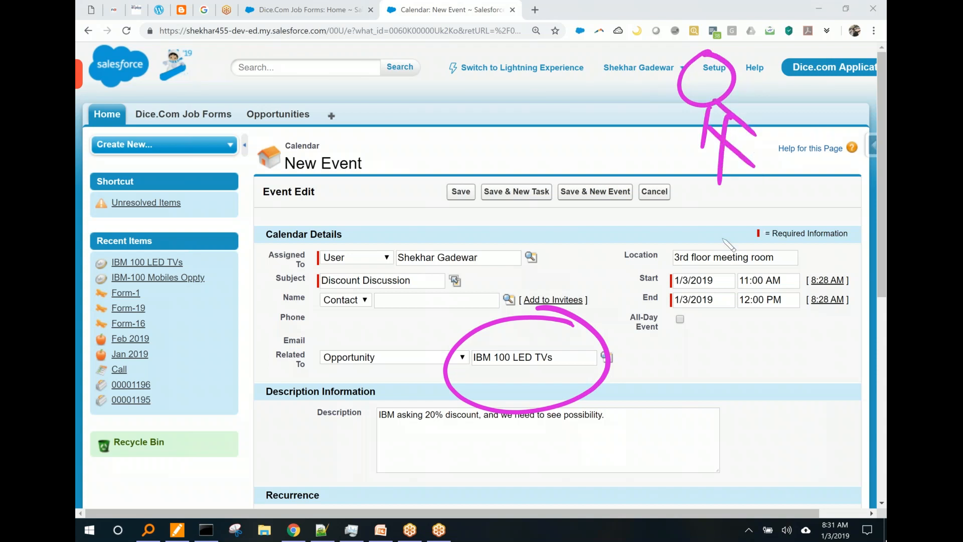
Step: Draw a large ink circle around the event form and write "emp of SS" beside the stick figure
{"action": "mouse_move", "coordinate": [458, 106]}
{"action": "left_mouse_down"}
{"action": "mouse_move", "coordinate": [235, 368]}
{"action": "mouse_move", "coordinate": [512, 522]}
{"action": "mouse_move", "coordinate": [376, 110]}
{"action": "left_mouse_up"}
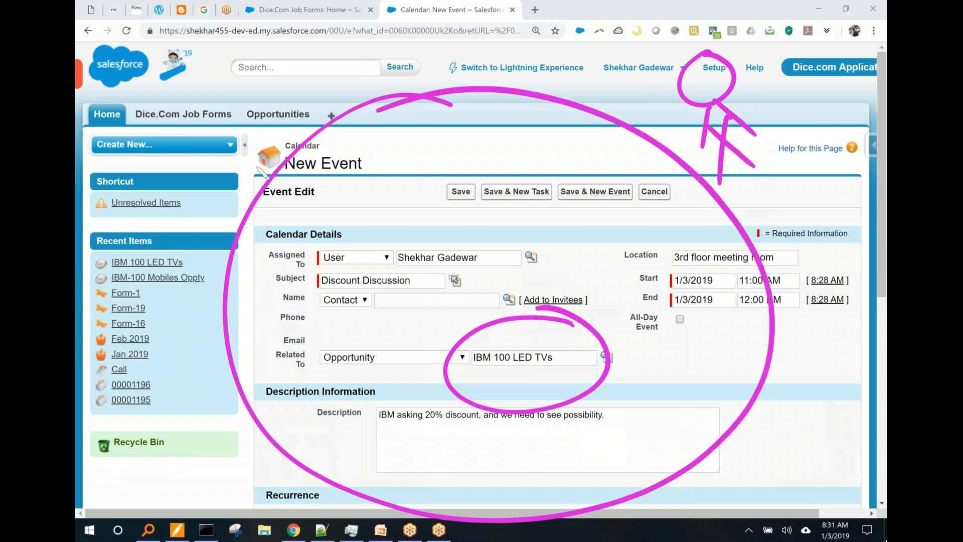
{"action": "mouse_move", "coordinate": [765, 75]}
{"action": "left_mouse_down"}
{"action": "mouse_move", "coordinate": [840, 25]}
{"action": "mouse_move", "coordinate": [845, 47]}
{"action": "left_mouse_up"}
{"action": "mouse_move", "coordinate": [816, 115]}
{"action": "left_mouse_down"}
{"action": "mouse_move", "coordinate": [836, 98]}
{"action": "mouse_move", "coordinate": [793, 185]}
{"action": "mouse_move", "coordinate": [836, 185]}
{"action": "mouse_move", "coordinate": [821, 185]}
{"action": "left_mouse_up"}
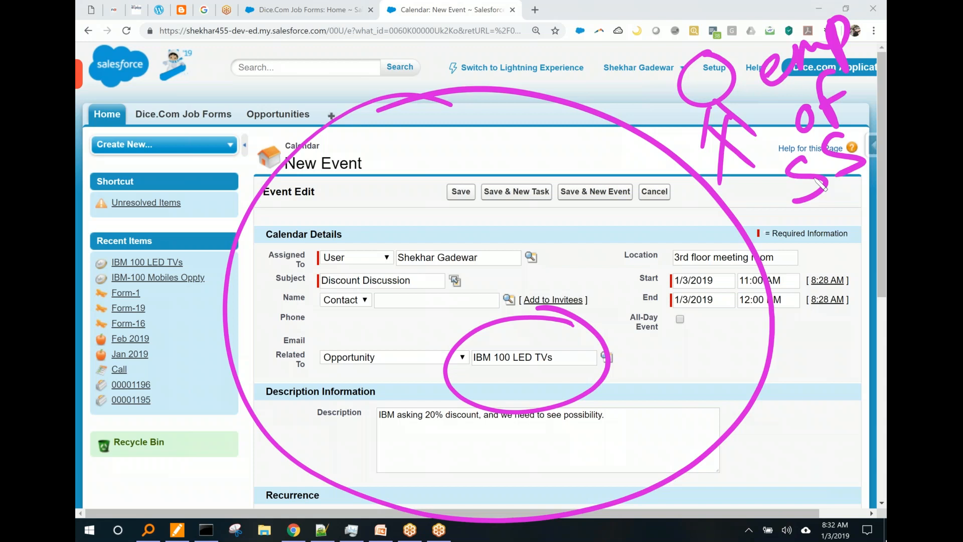
Step: Circle the event's Name row in ink and clear all ink from the form
{"action": "mouse_move", "coordinate": [327, 287]}
{"action": "left_mouse_down"}
{"action": "mouse_move", "coordinate": [348, 326]}
{"action": "mouse_move", "coordinate": [441, 284]}
{"action": "mouse_move", "coordinate": [362, 288]}
{"action": "left_mouse_up"}
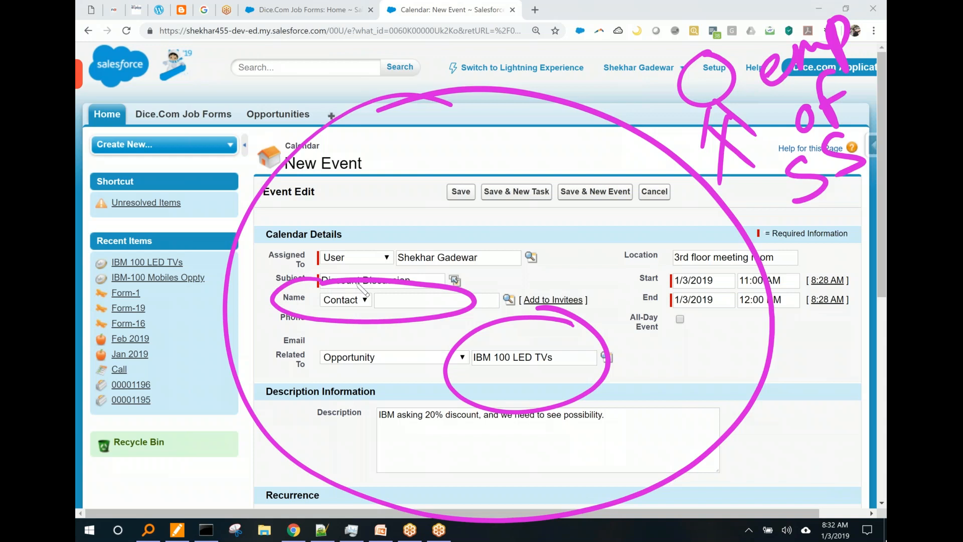
{"action": "right_click", "coordinate": [357, 284]}
{"action": "mouse_move", "coordinate": [536, 230]}
{"action": "left_mouse_down"}
{"action": "mouse_move", "coordinate": [306, 256]}
{"action": "mouse_move", "coordinate": [577, 268]}
{"action": "mouse_move", "coordinate": [535, 228]}
{"action": "left_mouse_up"}
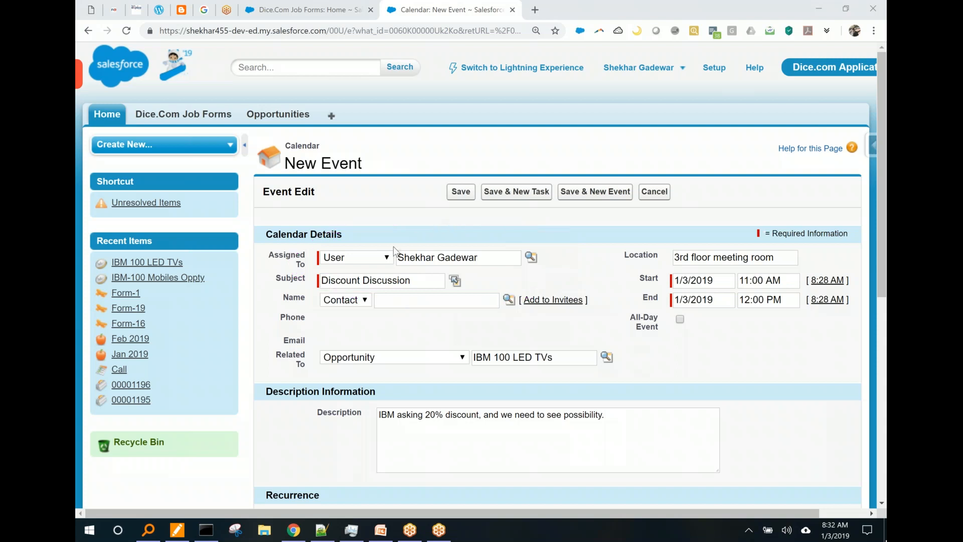
Step: Reassign the event to the recently viewed user without a role, using the Assigned To user lookup
{"action": "left_click", "coordinate": [380, 261]}
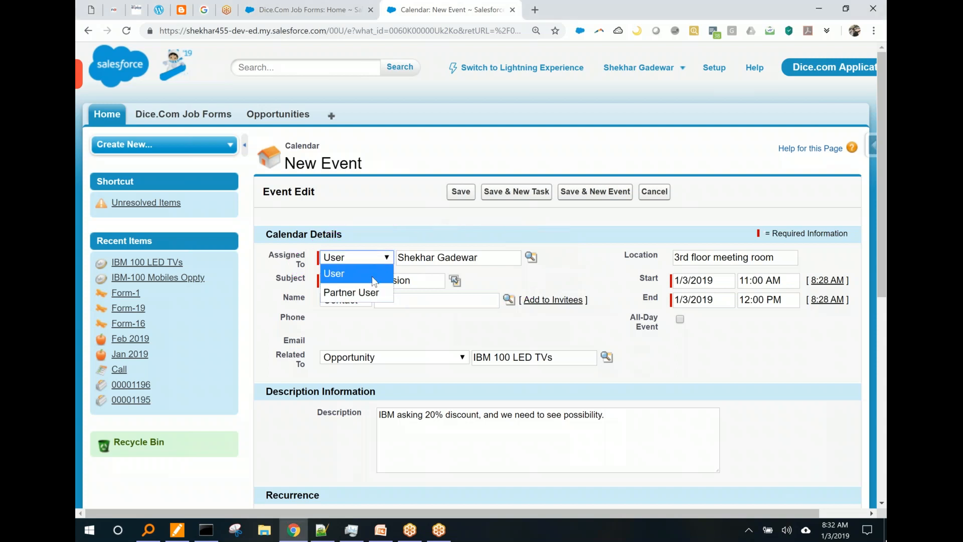
{"action": "left_click", "coordinate": [406, 231]}
{"action": "left_click_drag", "start_coordinate": [482, 257], "coordinate": [400, 256]}
{"action": "key", "text": "BackSpace"}
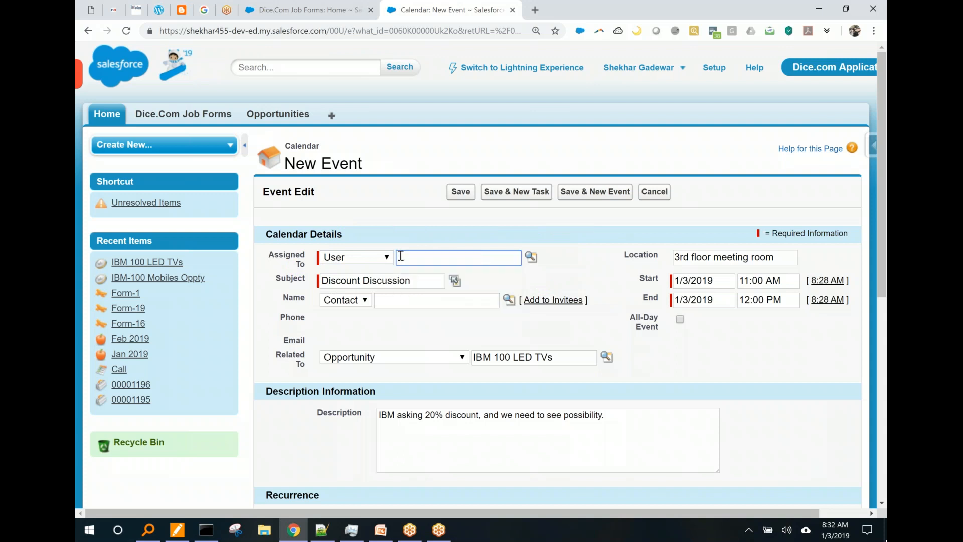
{"action": "left_click", "coordinate": [532, 257]}
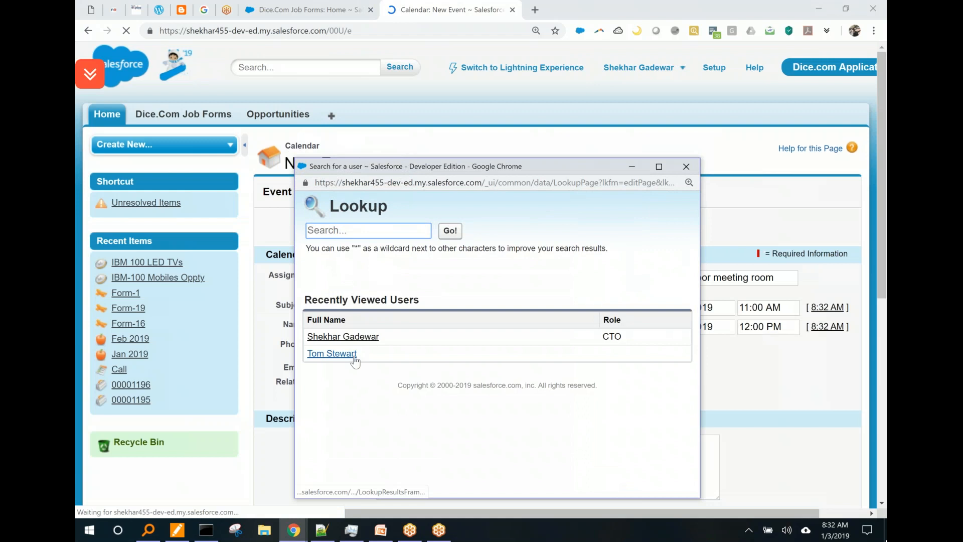
{"action": "left_click", "coordinate": [332, 354]}
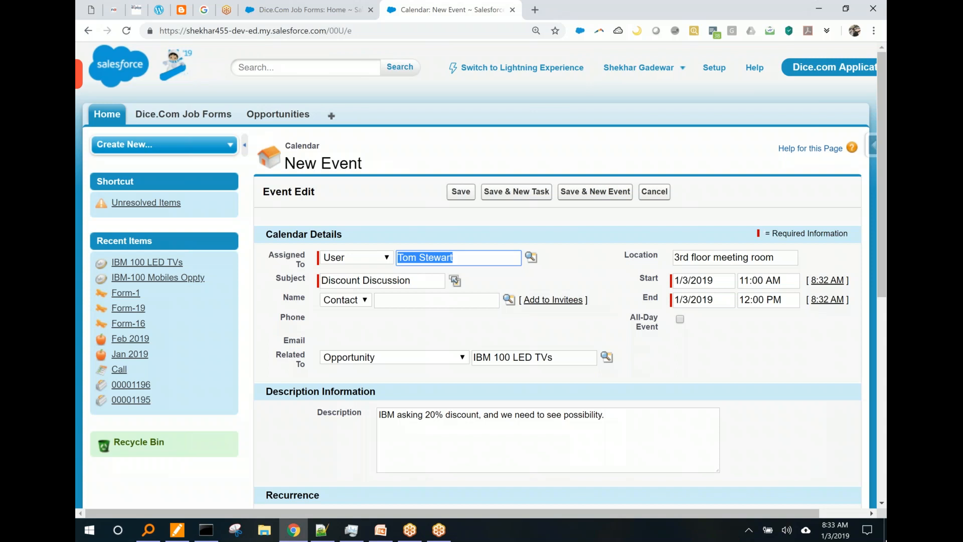
Step: Assign the event to the user with the CTO role through the Assigned To lookup
{"action": "key", "text": "BackSpace"}
{"action": "left_click", "coordinate": [532, 257]}
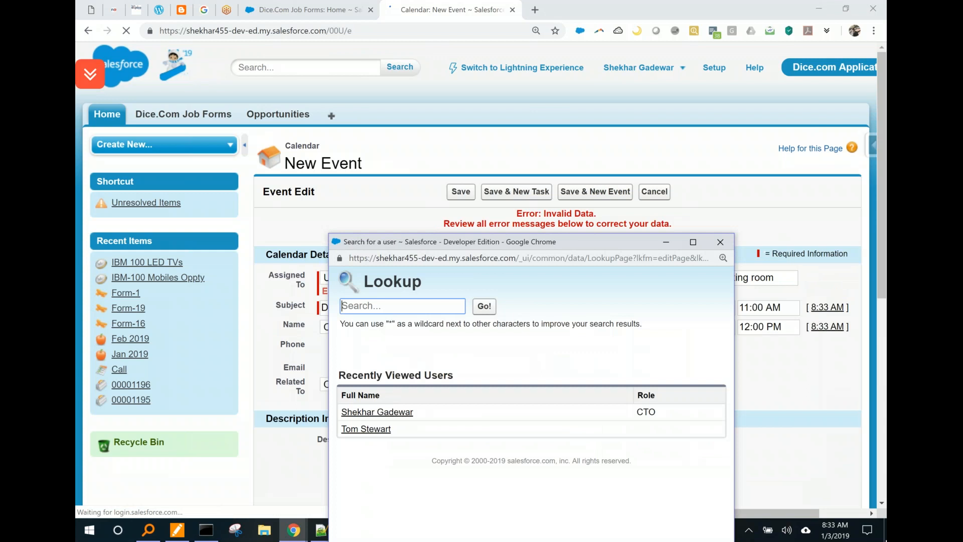
{"action": "left_click", "coordinate": [377, 412]}
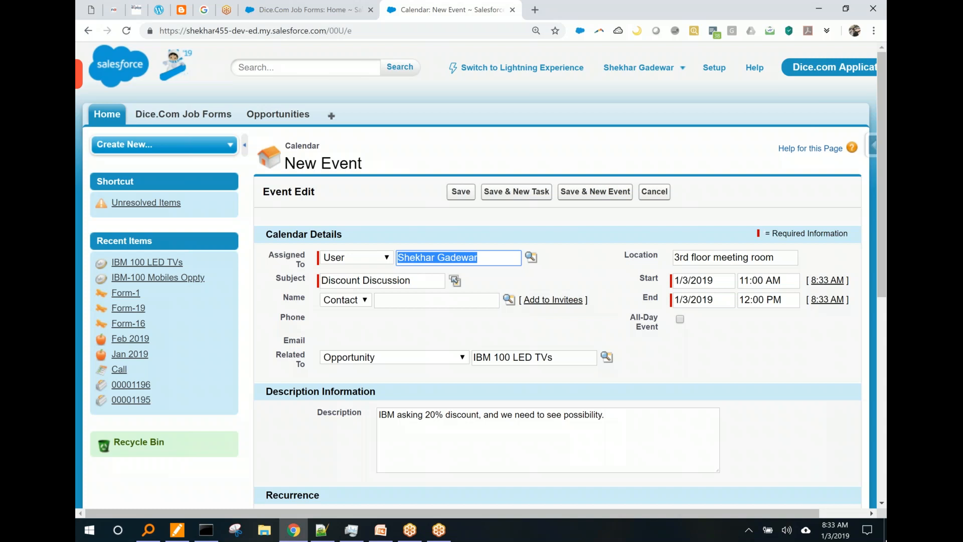
Step: Circle the Assigned To user in ink and write the other user's first name with an arrow pointing to the circle
{"action": "mouse_move", "coordinate": [447, 190]}
{"action": "left_mouse_down"}
{"action": "mouse_move", "coordinate": [516, 191]}
{"action": "mouse_move", "coordinate": [371, 247]}
{"action": "mouse_move", "coordinate": [432, 214]}
{"action": "left_mouse_up"}
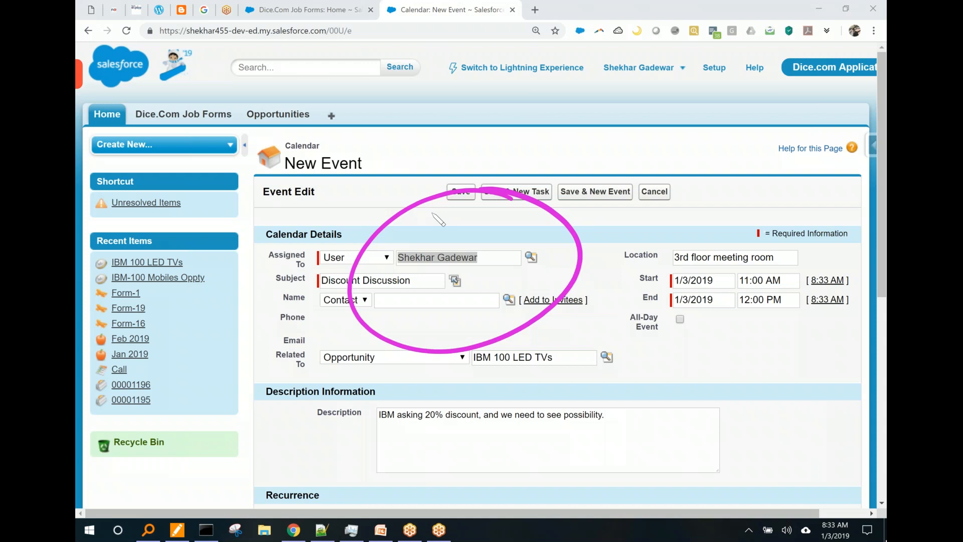
{"action": "left_click_drag", "start_coordinate": [705, 162], "coordinate": [727, 229]}
{"action": "mouse_move", "coordinate": [671, 181]}
{"action": "left_mouse_down"}
{"action": "mouse_move", "coordinate": [753, 151]}
{"action": "mouse_move", "coordinate": [754, 133]}
{"action": "left_mouse_up"}
{"action": "mouse_move", "coordinate": [782, 146]}
{"action": "left_mouse_down"}
{"action": "mouse_move", "coordinate": [798, 123]}
{"action": "mouse_move", "coordinate": [851, 107]}
{"action": "left_mouse_up"}
{"action": "left_click_drag", "start_coordinate": [773, 76], "coordinate": [572, 187]}
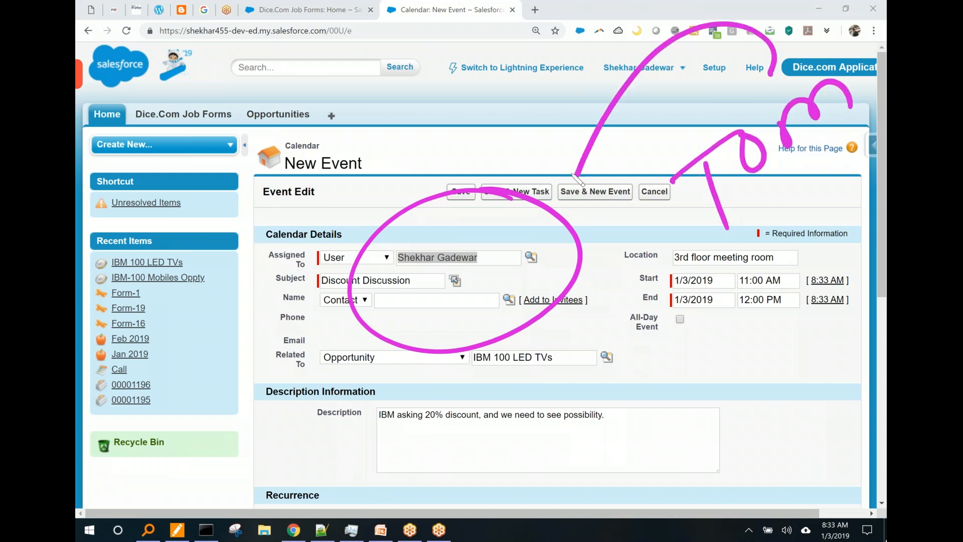
{"action": "left_click_drag", "start_coordinate": [562, 138], "coordinate": [572, 187]}
{"action": "left_click_drag", "start_coordinate": [607, 170], "coordinate": [572, 186]}
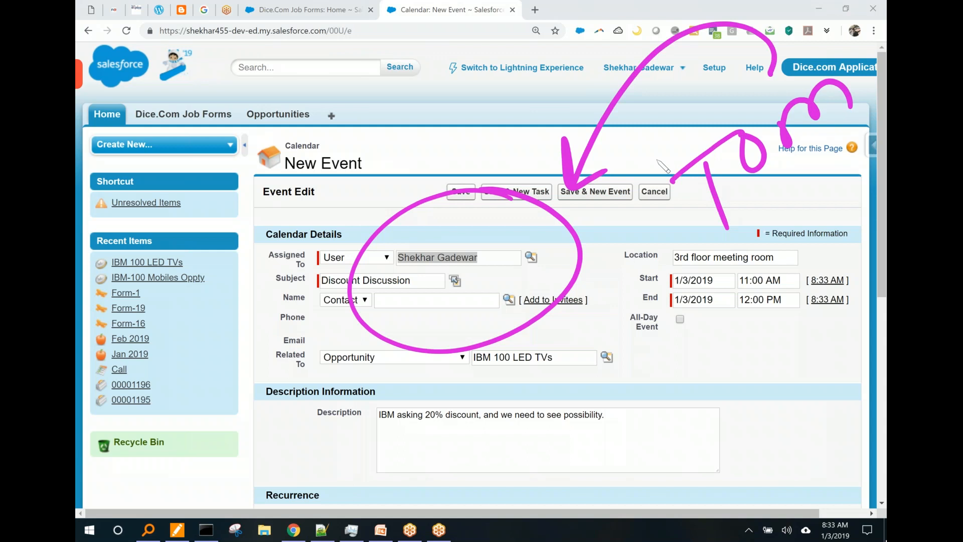
{"action": "key", "text": "ctrl+shift+7"}
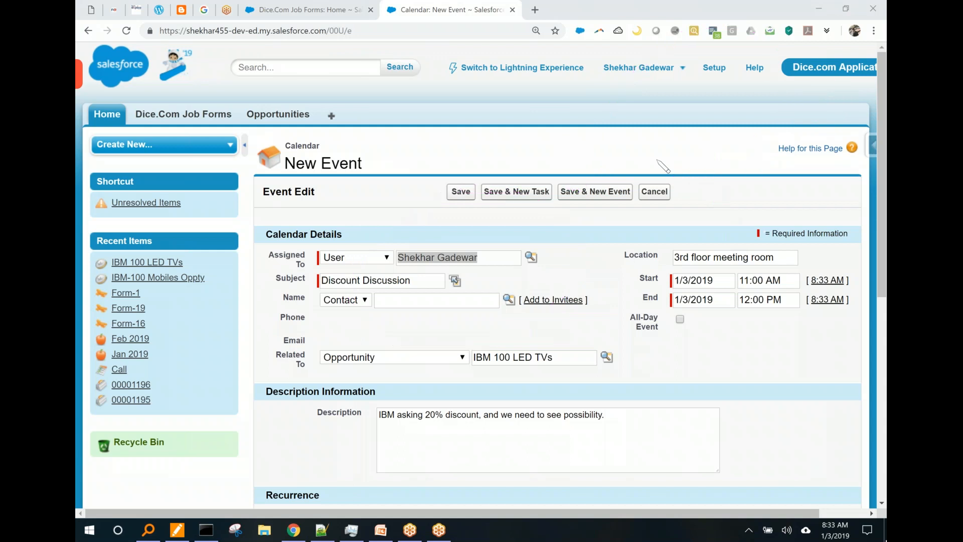
Step: Circle the event's Name, Phone and Email rows in ink, clear the marks and save the event
{"action": "mouse_move", "coordinate": [589, 287]}
{"action": "left_mouse_down"}
{"action": "mouse_move", "coordinate": [231, 343]}
{"action": "mouse_move", "coordinate": [517, 274]}
{"action": "mouse_move", "coordinate": [496, 276]}
{"action": "left_mouse_up"}
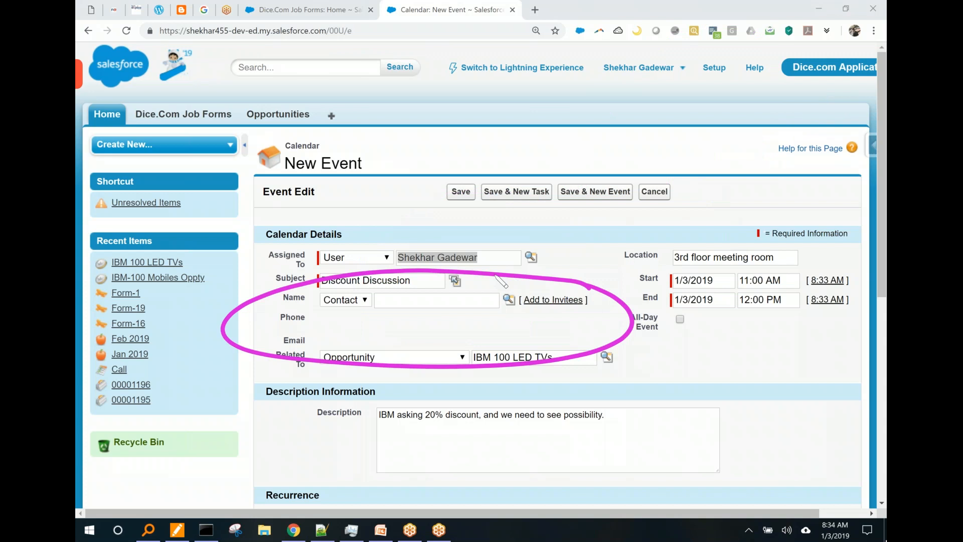
{"action": "key", "text": "ctrl+shift+7"}
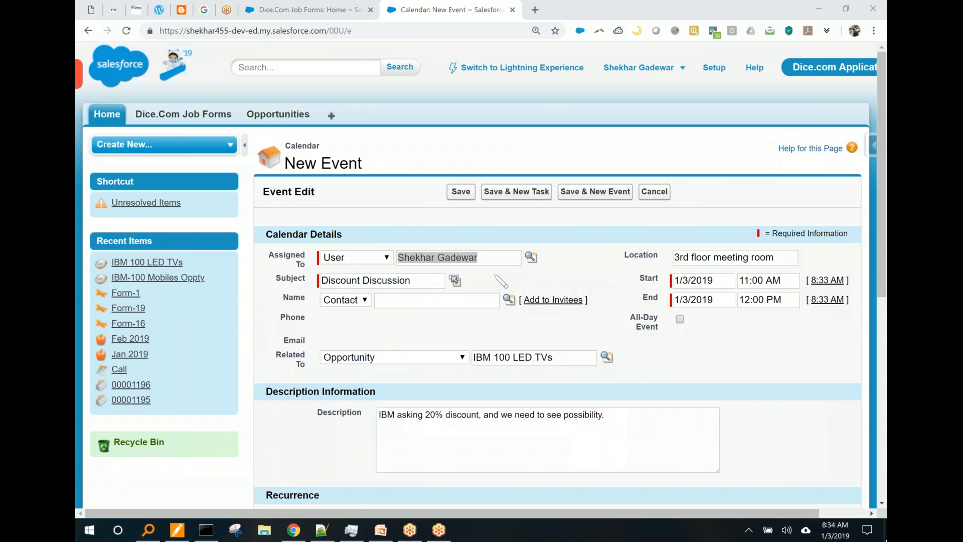
{"action": "mouse_move", "coordinate": [592, 271]}
{"action": "left_mouse_down"}
{"action": "mouse_move", "coordinate": [502, 358]}
{"action": "mouse_move", "coordinate": [589, 270]}
{"action": "left_mouse_up"}
{"action": "key", "text": "ctrl+shift+7"}
{"action": "left_click", "coordinate": [462, 194]}
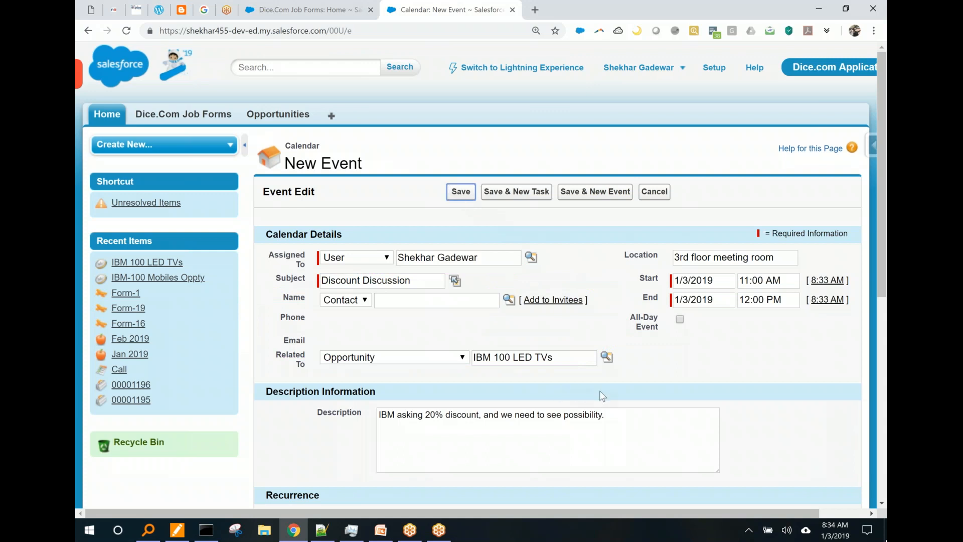
Step: Tick the Create Recurring Series of Events option in ink and circle the event's Reminder setting
{"action": "scroll", "coordinate": [576, 388], "scroll_direction": "down", "scroll_amount": 3}
{"action": "scroll", "coordinate": [485, 387], "scroll_direction": "down", "scroll_amount": 2}
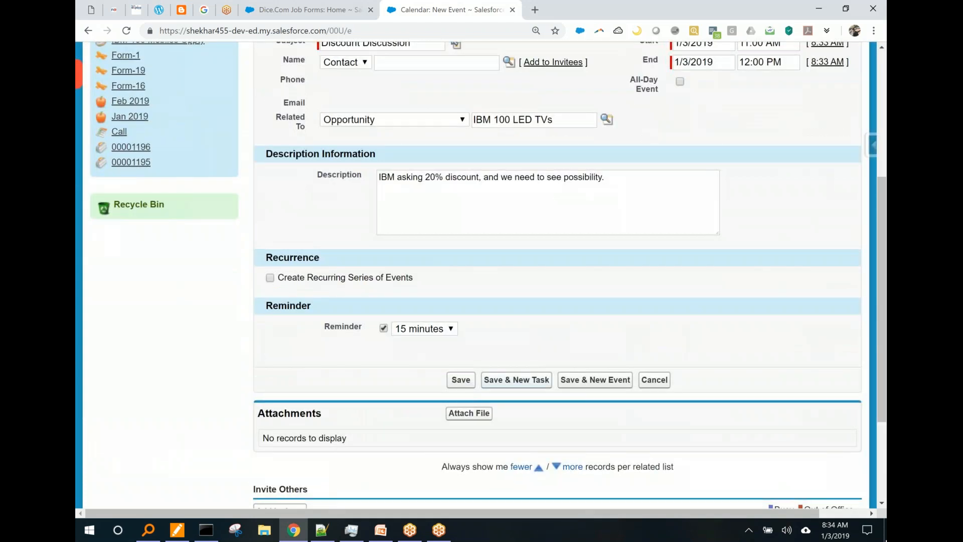
{"action": "left_click_drag", "start_coordinate": [424, 274], "coordinate": [565, 182]}
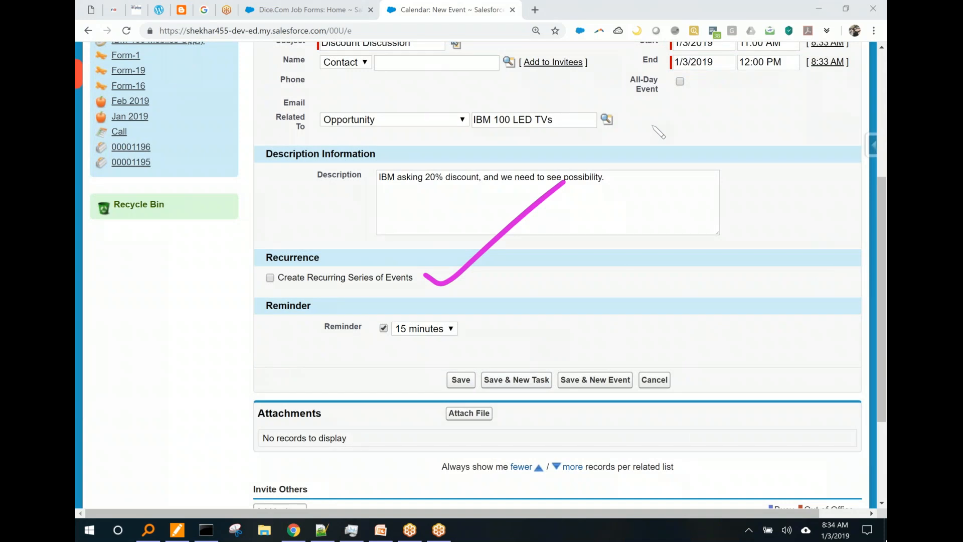
{"action": "mouse_move", "coordinate": [474, 299]}
{"action": "left_mouse_down"}
{"action": "mouse_move", "coordinate": [292, 385]}
{"action": "mouse_move", "coordinate": [446, 284]}
{"action": "left_mouse_up"}
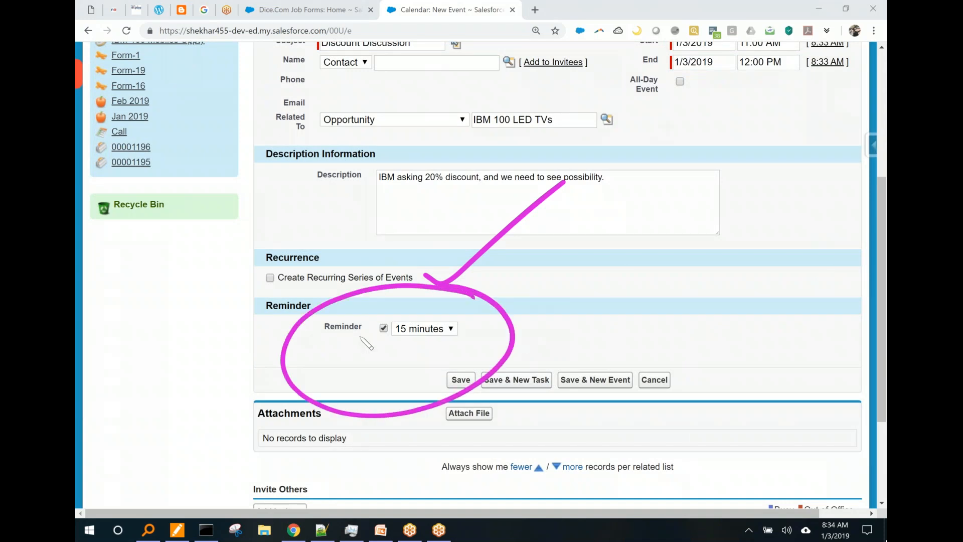
Step: Set the event's reminder to 1 hour and save the event
{"action": "left_click", "coordinate": [444, 330]}
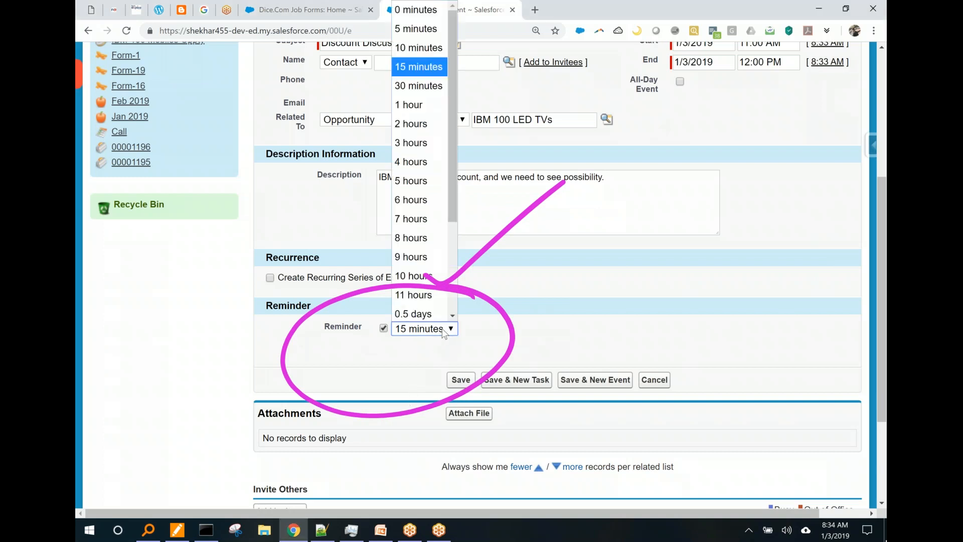
{"action": "left_click", "coordinate": [432, 104]}
{"action": "left_click", "coordinate": [567, 300]}
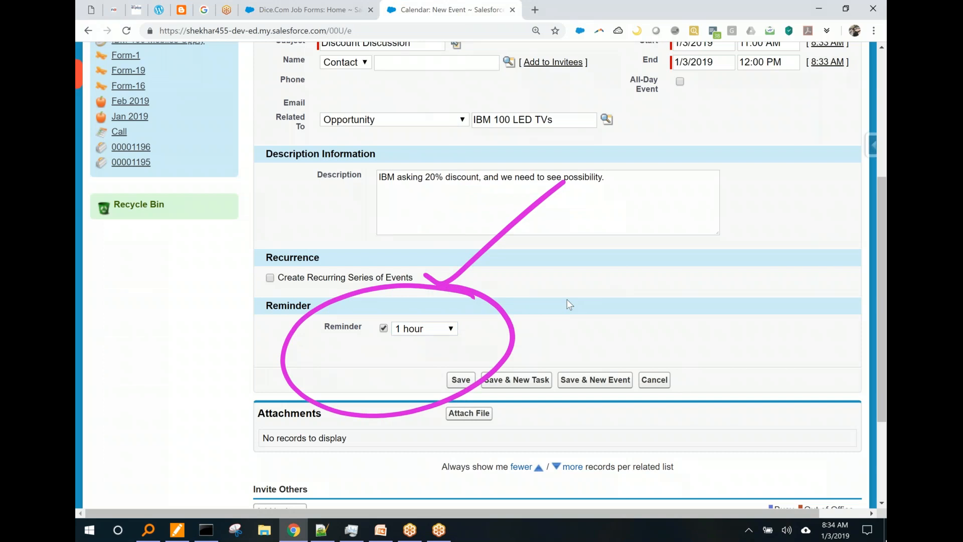
{"action": "left_click", "coordinate": [463, 381]}
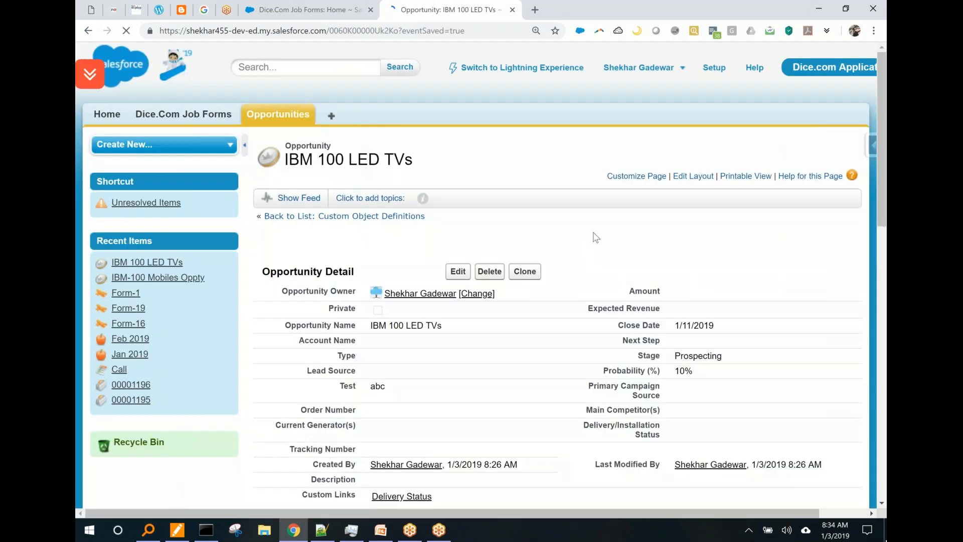
Step: Box the opportunity's detail area in ink and draw an arrow from it toward the Discount Discussion entry under Open Activities
{"action": "scroll", "coordinate": [592, 217], "scroll_direction": "down", "scroll_amount": 1}
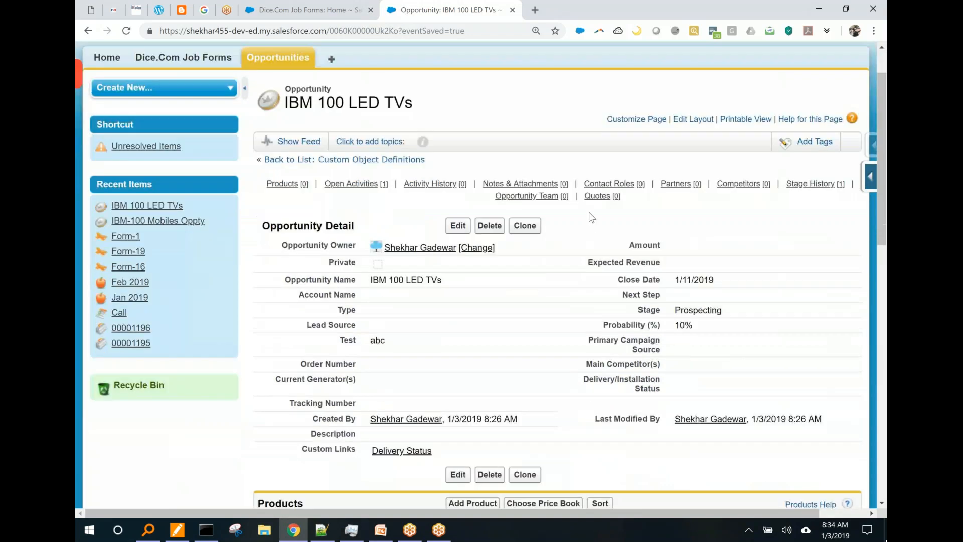
{"action": "scroll", "coordinate": [592, 218], "scroll_direction": "down", "scroll_amount": 9}
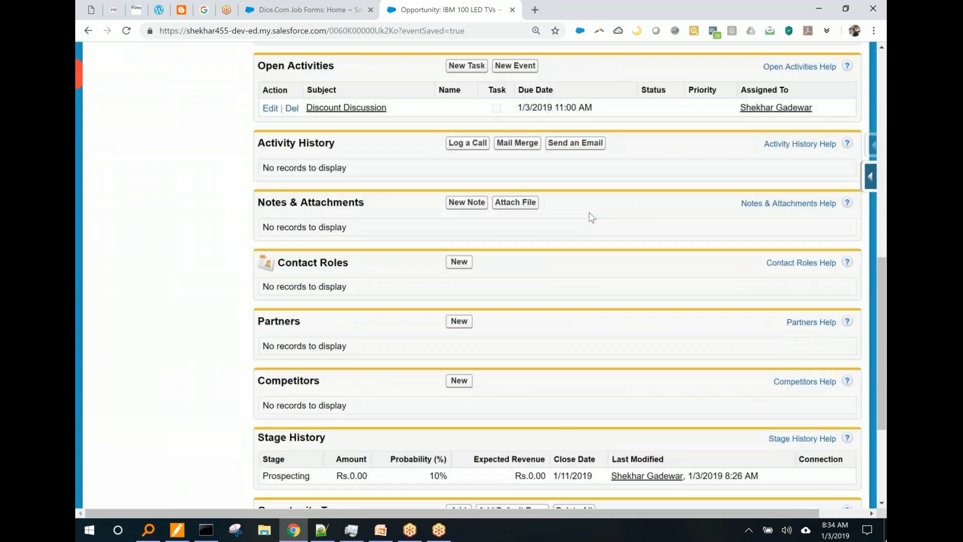
{"action": "scroll", "coordinate": [591, 217], "scroll_direction": "down", "scroll_amount": 4}
{"action": "scroll", "coordinate": [591, 218], "scroll_direction": "up", "scroll_amount": 13}
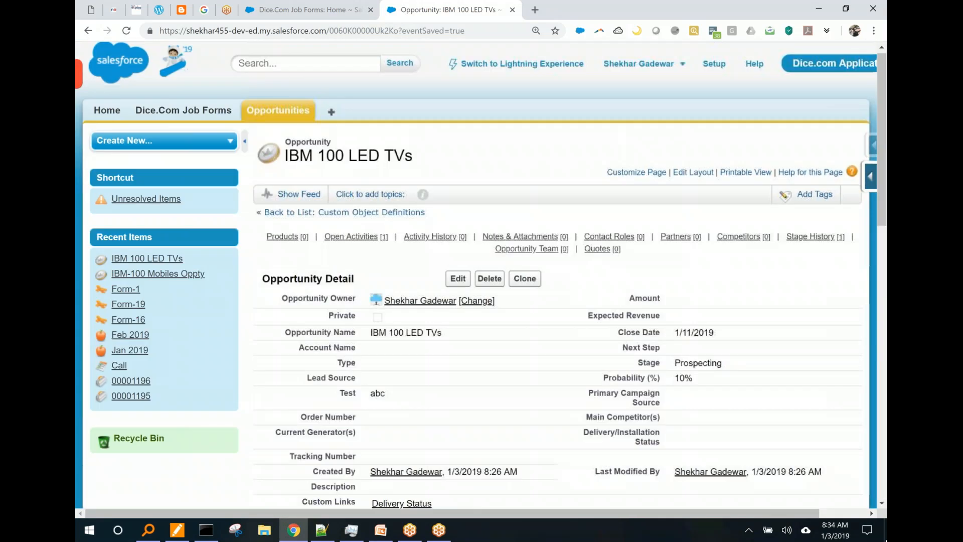
{"action": "scroll", "coordinate": [590, 217], "scroll_direction": "down", "scroll_amount": 10}
{"action": "scroll", "coordinate": [590, 218], "scroll_direction": "up", "scroll_amount": 3}
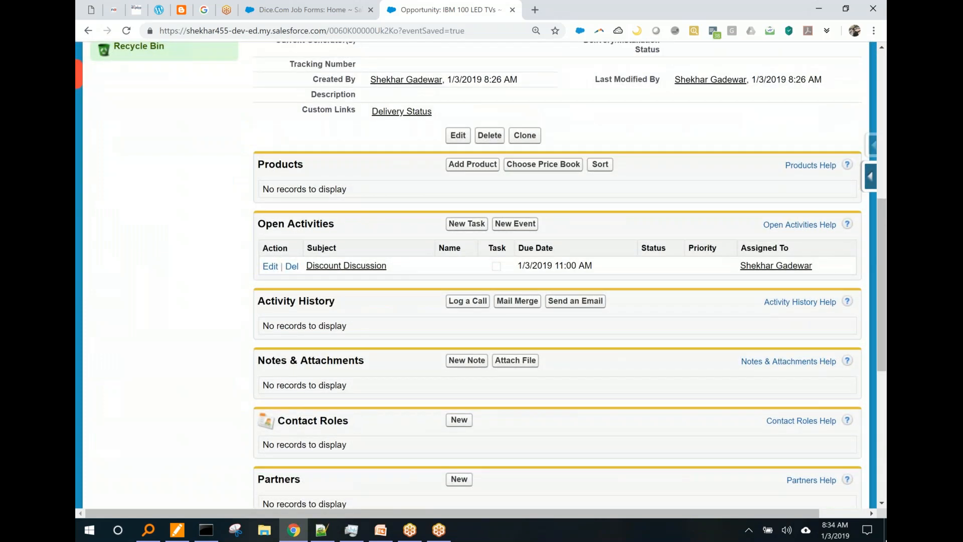
{"action": "mouse_move", "coordinate": [732, 21]}
{"action": "left_mouse_down"}
{"action": "mouse_move", "coordinate": [341, 27]}
{"action": "mouse_move", "coordinate": [695, 156]}
{"action": "mouse_move", "coordinate": [736, 11]}
{"action": "left_mouse_up"}
{"action": "mouse_move", "coordinate": [412, 99]}
{"action": "left_mouse_down"}
{"action": "mouse_move", "coordinate": [144, 393]}
{"action": "mouse_move", "coordinate": [327, 299]}
{"action": "left_mouse_up"}
{"action": "mouse_move", "coordinate": [327, 299]}
{"action": "left_mouse_down"}
{"action": "mouse_move", "coordinate": [267, 320]}
{"action": "mouse_move", "coordinate": [294, 372]}
{"action": "left_mouse_up"}
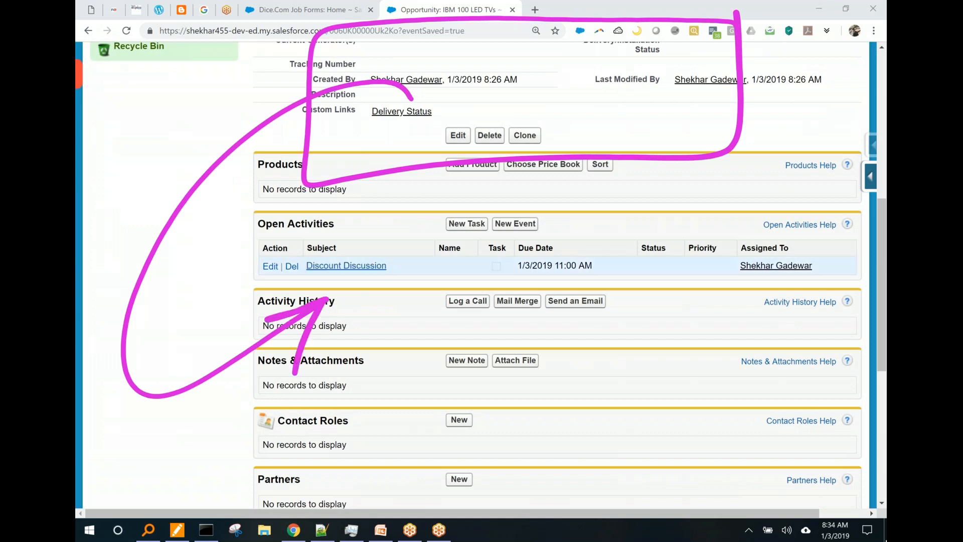
Step: Open the Discount Discussion event, mark its details with an ink tick, circle the location and times, and clear the marks
{"action": "left_click", "coordinate": [346, 266]}
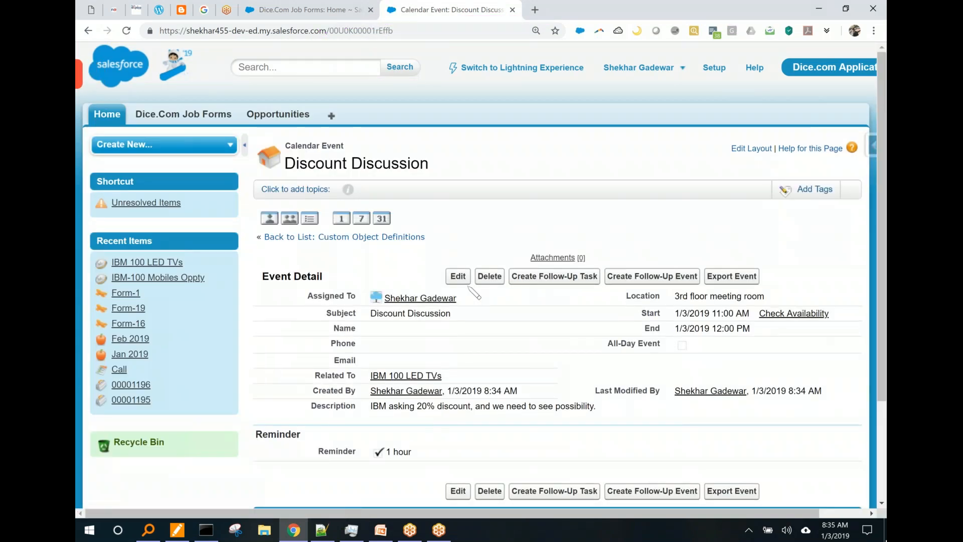
{"action": "left_click_drag", "start_coordinate": [466, 284], "coordinate": [597, 176]}
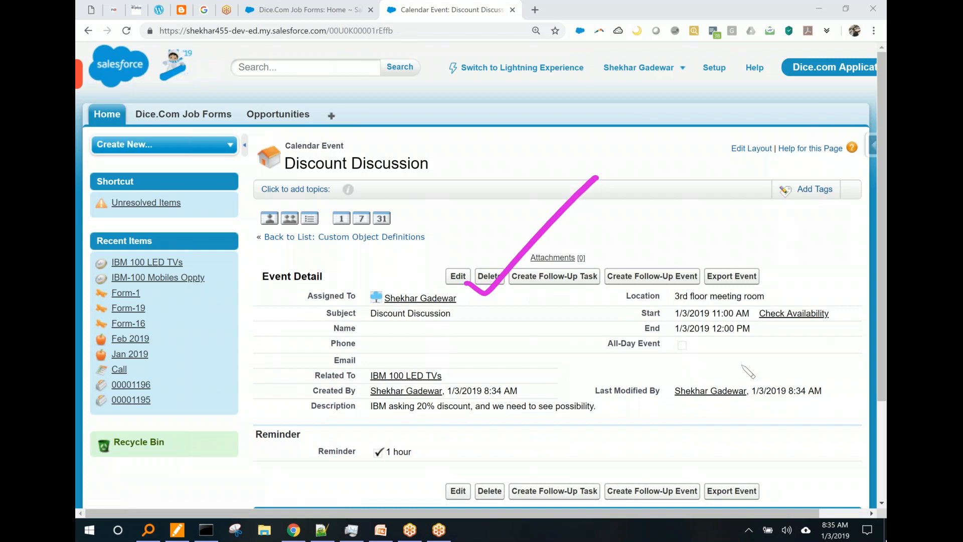
{"action": "mouse_move", "coordinate": [820, 290]}
{"action": "left_mouse_down"}
{"action": "mouse_move", "coordinate": [802, 277]}
{"action": "mouse_move", "coordinate": [694, 371]}
{"action": "left_mouse_up"}
{"action": "left_click_drag", "start_coordinate": [809, 368], "coordinate": [783, 275]}
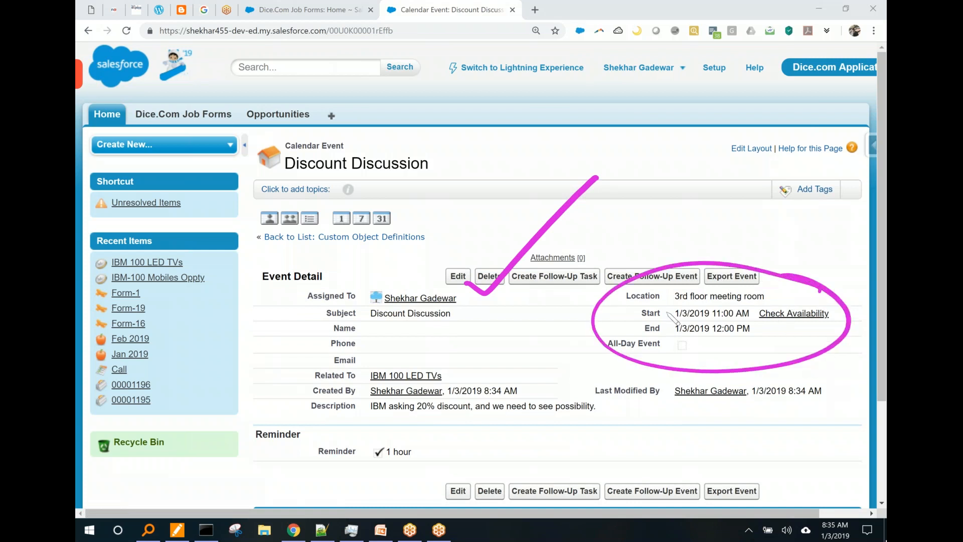
{"action": "key", "text": "ctrl+shift+7"}
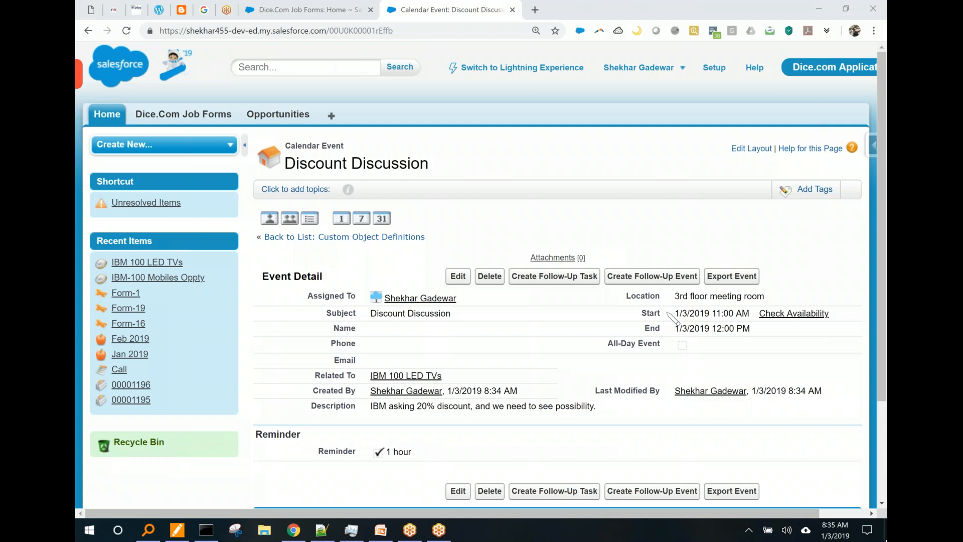
Step: Review the event's details and open it for editing, showing the Attachments and Invite Others sections
{"action": "scroll", "coordinate": [672, 318], "scroll_direction": "down", "scroll_amount": 3}
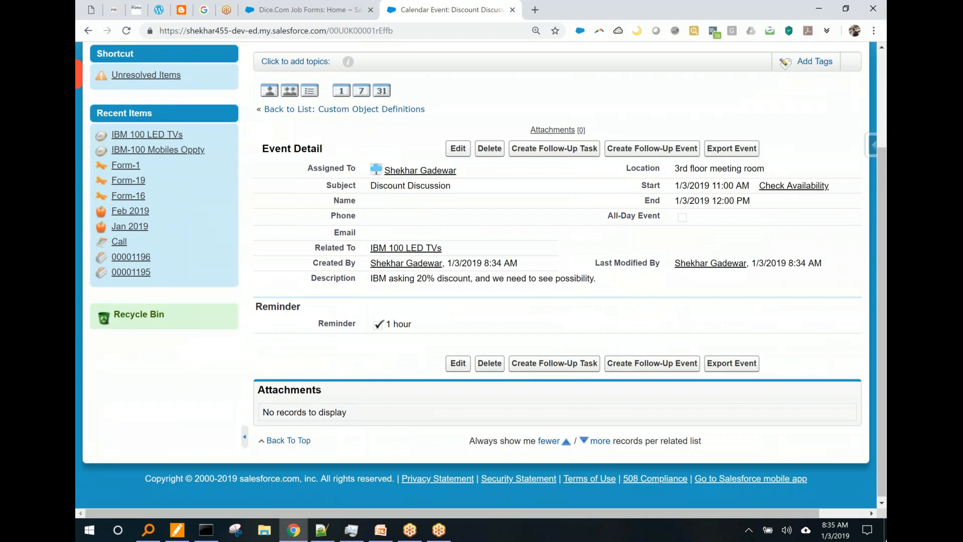
{"action": "scroll", "coordinate": [642, 305], "scroll_direction": "up", "scroll_amount": 2}
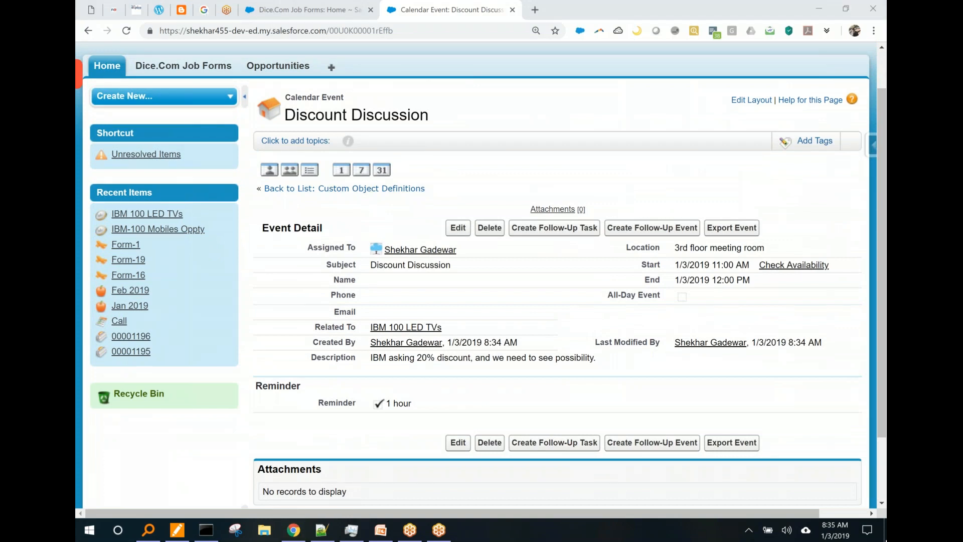
{"action": "left_click", "coordinate": [455, 234]}
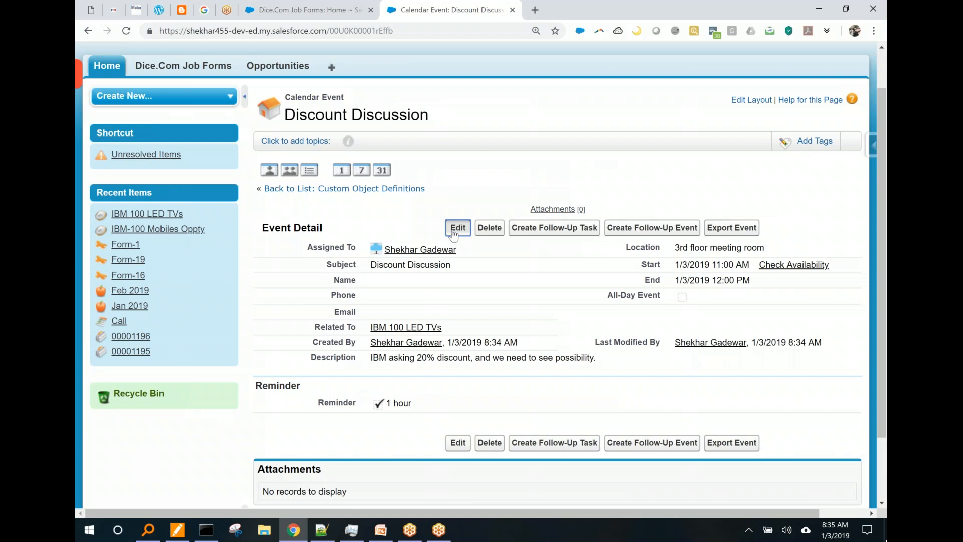
{"action": "left_click", "coordinate": [454, 231]}
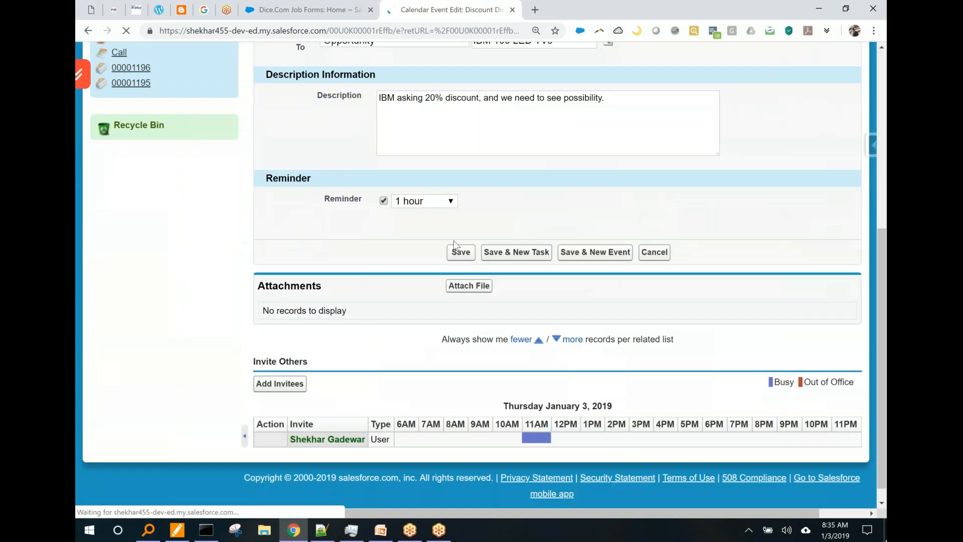
{"action": "scroll", "coordinate": [481, 275], "scroll_direction": "down", "scroll_amount": 2}
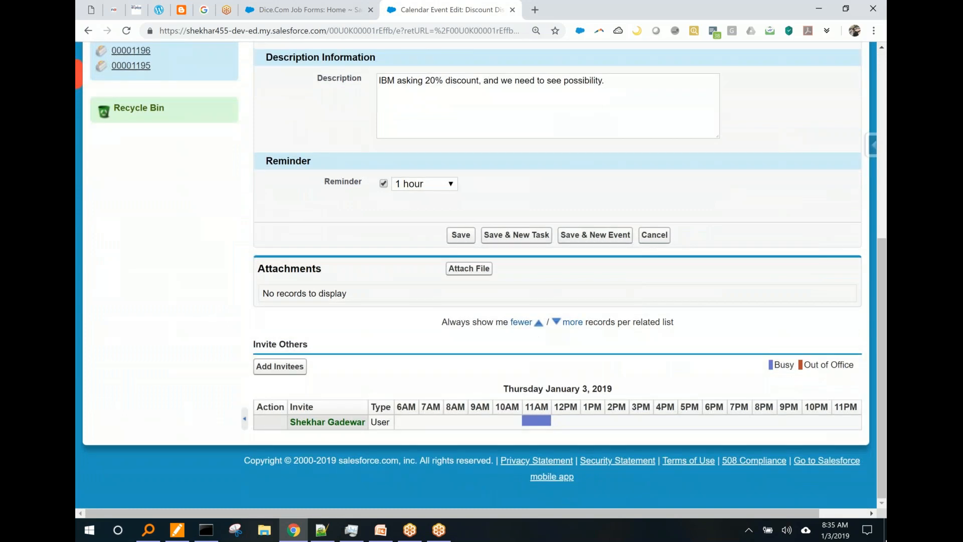
Step: Circle the Invite Others section in ink, box the listed invitee and clear the marks
{"action": "mouse_move", "coordinate": [811, 344]}
{"action": "left_mouse_down"}
{"action": "mouse_move", "coordinate": [399, 294]}
{"action": "mouse_move", "coordinate": [346, 504]}
{"action": "mouse_move", "coordinate": [679, 307]}
{"action": "mouse_move", "coordinate": [663, 312]}
{"action": "left_mouse_up"}
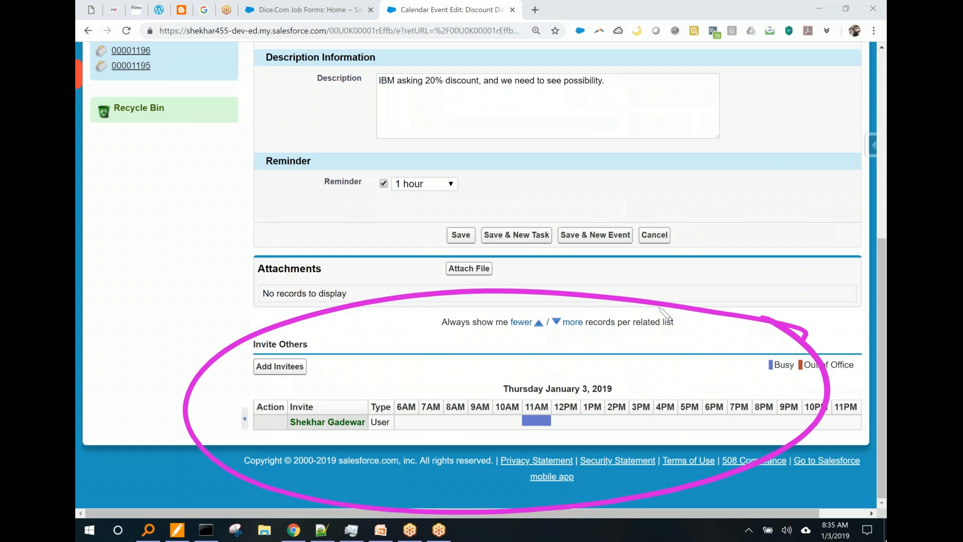
{"action": "mouse_move", "coordinate": [408, 374]}
{"action": "left_mouse_down"}
{"action": "mouse_move", "coordinate": [259, 444]}
{"action": "mouse_move", "coordinate": [409, 396]}
{"action": "mouse_move", "coordinate": [416, 371]}
{"action": "left_mouse_up"}
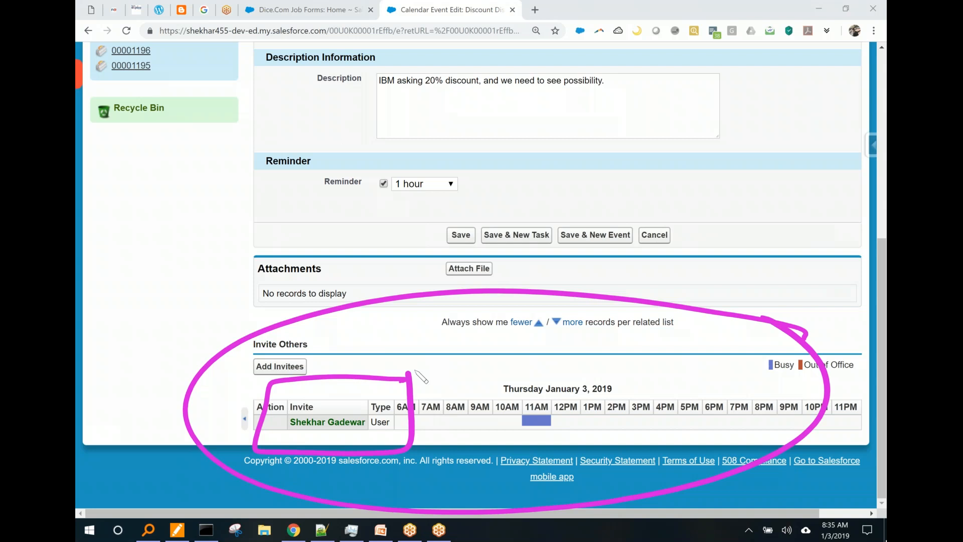
{"action": "key", "text": "ctrl+shift+7"}
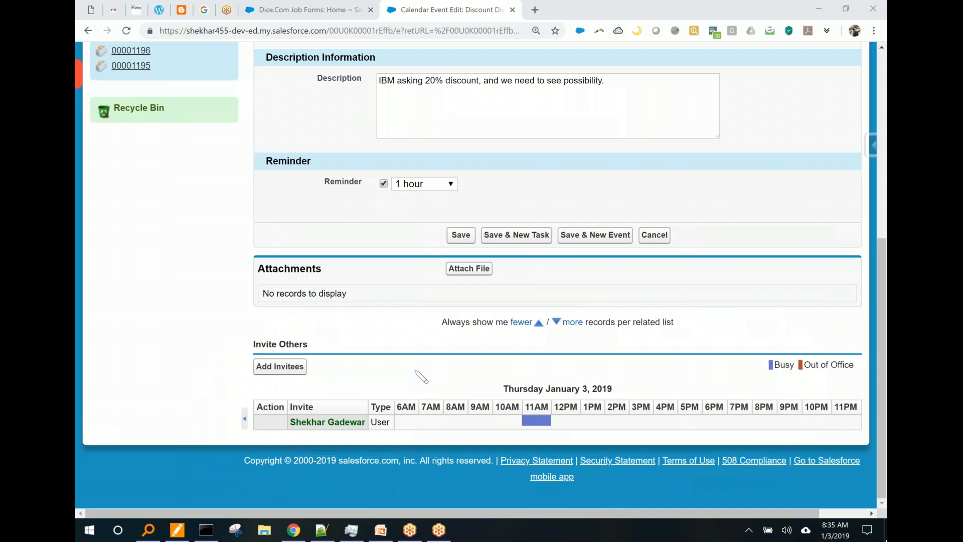
Step: Circle the Attach File option in ink, sketch a lined document with an arrow pointing to it, and clear the drawing
{"action": "mouse_move", "coordinate": [497, 219]}
{"action": "left_mouse_down"}
{"action": "mouse_move", "coordinate": [509, 319]}
{"action": "mouse_move", "coordinate": [481, 217]}
{"action": "left_mouse_up"}
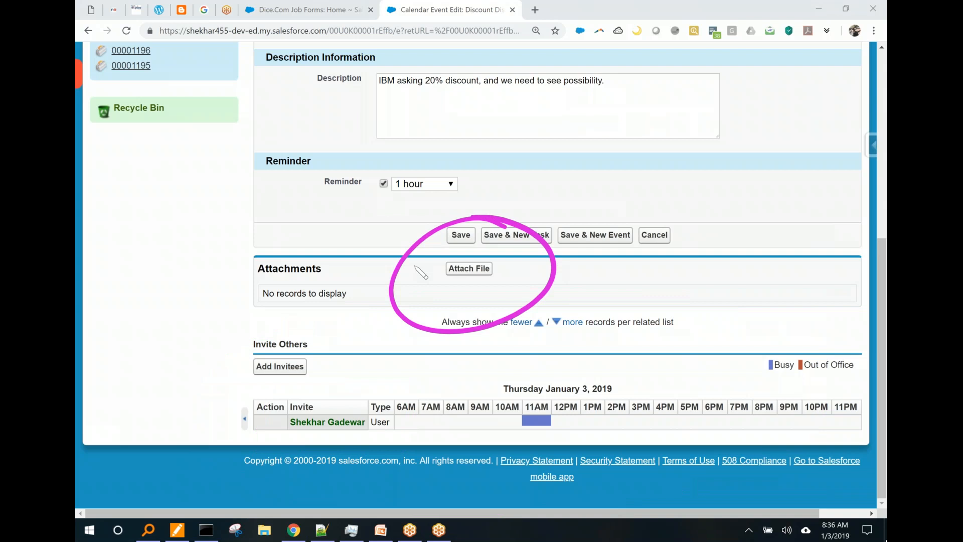
{"action": "mouse_move", "coordinate": [589, 164]}
{"action": "left_mouse_down"}
{"action": "mouse_move", "coordinate": [652, 311]}
{"action": "mouse_move", "coordinate": [795, 205]}
{"action": "mouse_move", "coordinate": [652, 311]}
{"action": "left_mouse_up"}
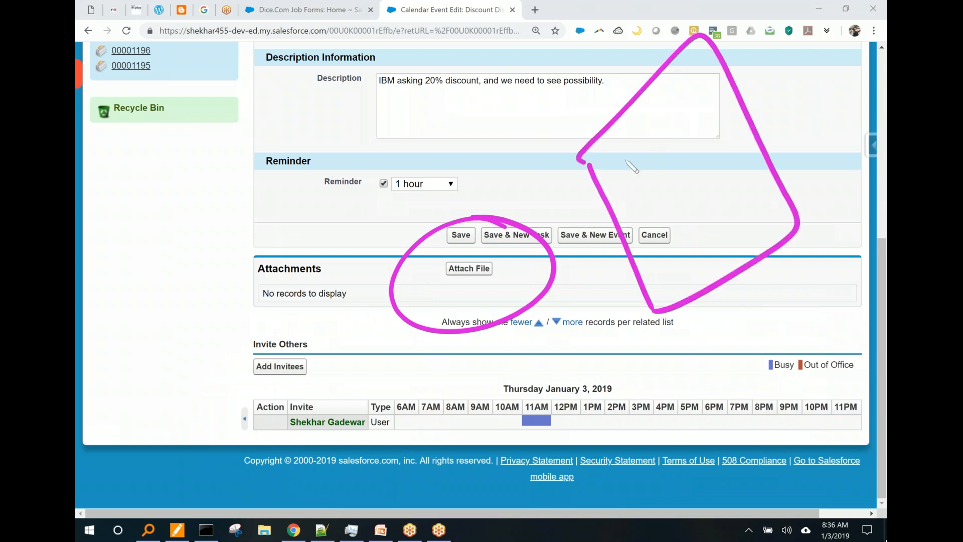
{"action": "left_click_drag", "start_coordinate": [618, 160], "coordinate": [680, 102]}
{"action": "left_click_drag", "start_coordinate": [632, 187], "coordinate": [695, 130]}
{"action": "left_click_drag", "start_coordinate": [649, 214], "coordinate": [713, 159]}
{"action": "left_click_drag", "start_coordinate": [657, 242], "coordinate": [728, 185]}
{"action": "left_click_drag", "start_coordinate": [677, 271], "coordinate": [737, 228]}
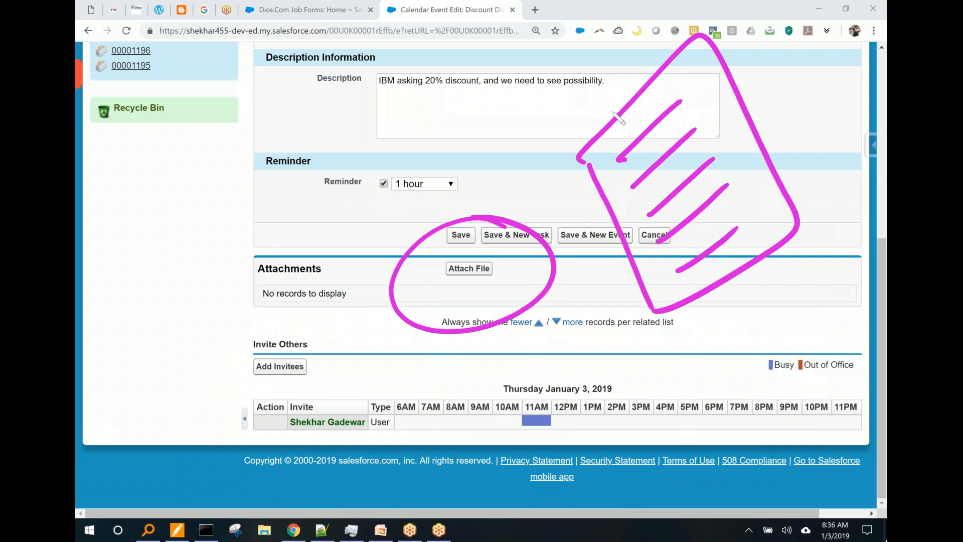
{"action": "left_click_drag", "start_coordinate": [613, 112], "coordinate": [447, 196]}
{"action": "left_click_drag", "start_coordinate": [432, 160], "coordinate": [495, 159]}
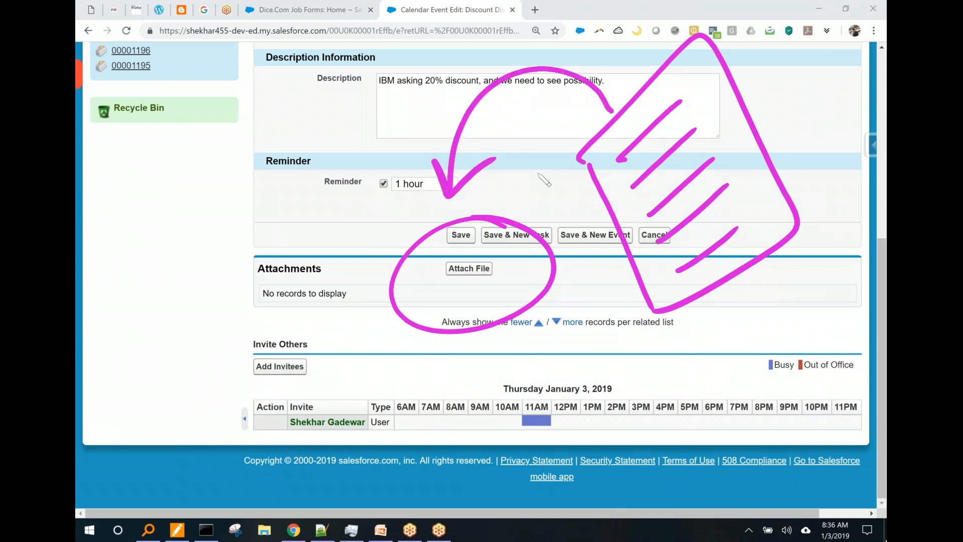
{"action": "right_click", "coordinate": [538, 174]}
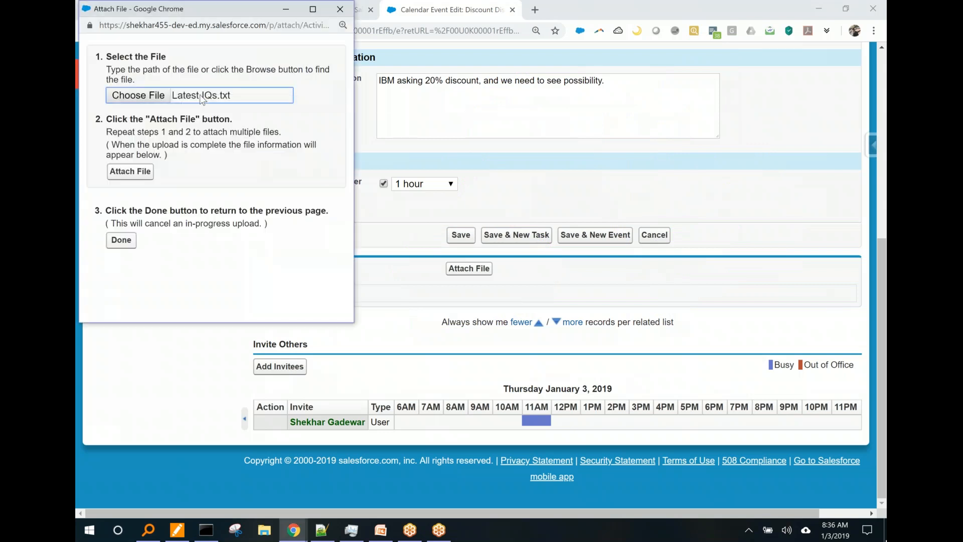
Step: Attach the file Latest IQs.txt to the event, circle it in ink in the Attachments list and clear the mark
{"action": "left_click", "coordinate": [203, 99]}
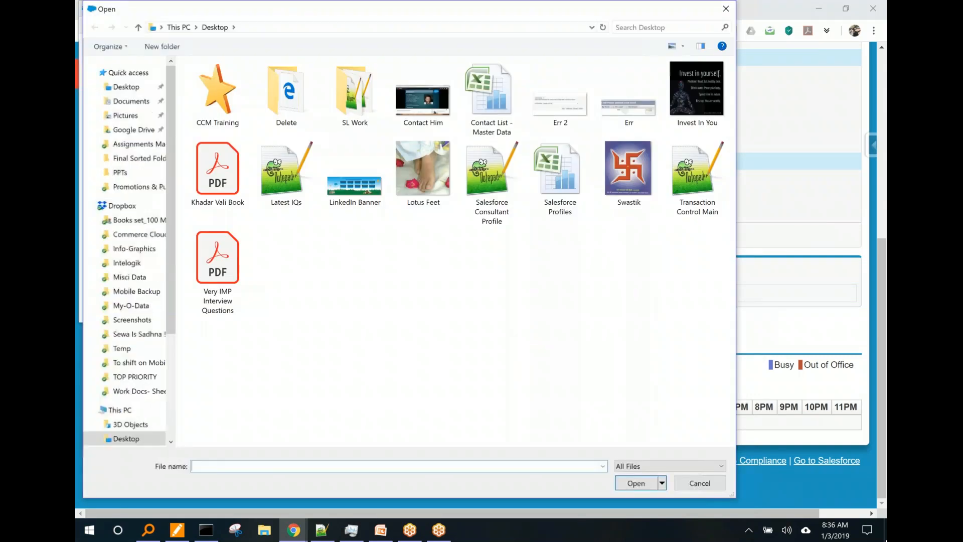
{"action": "left_click", "coordinate": [700, 484]}
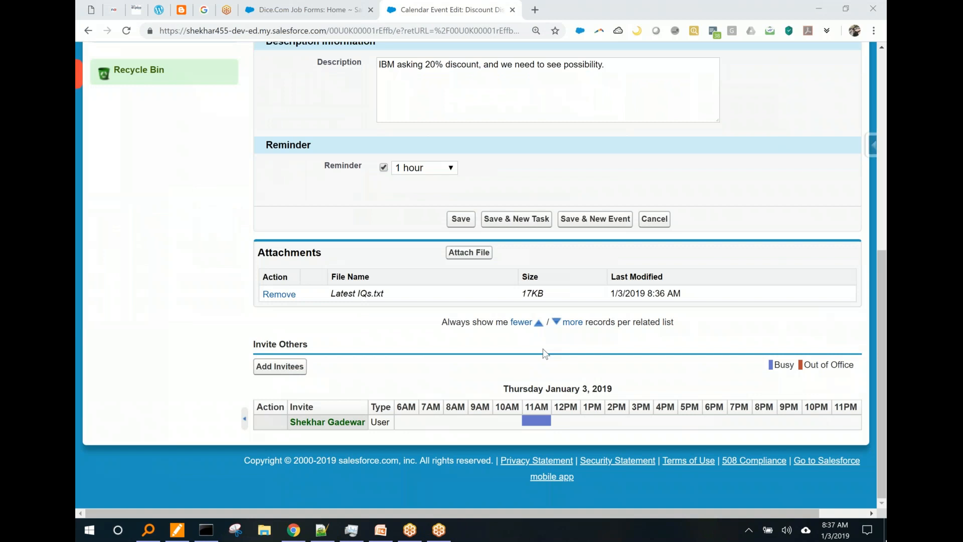
{"action": "mouse_move", "coordinate": [337, 226]}
{"action": "left_mouse_down"}
{"action": "mouse_move", "coordinate": [371, 357]}
{"action": "mouse_move", "coordinate": [315, 235]}
{"action": "left_mouse_up"}
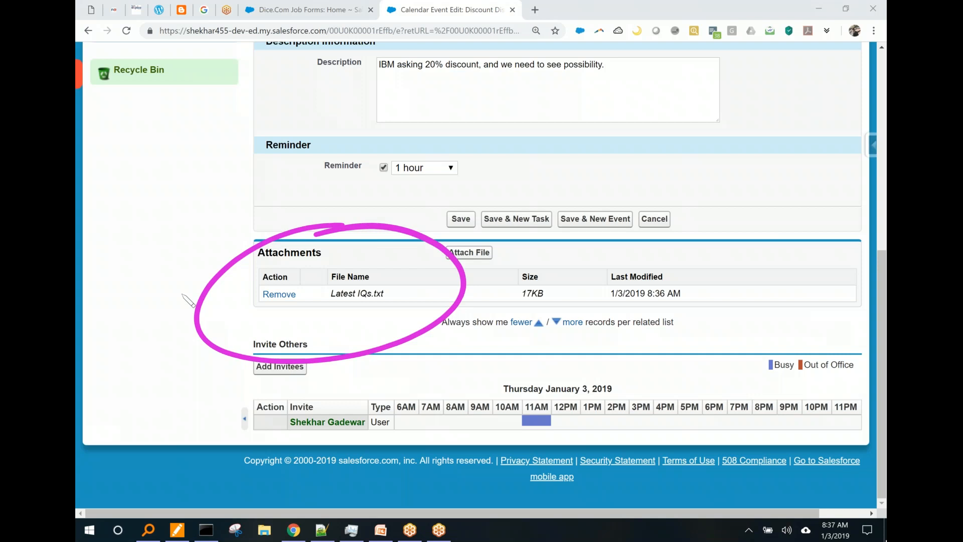
{"action": "key", "text": "Escape"}
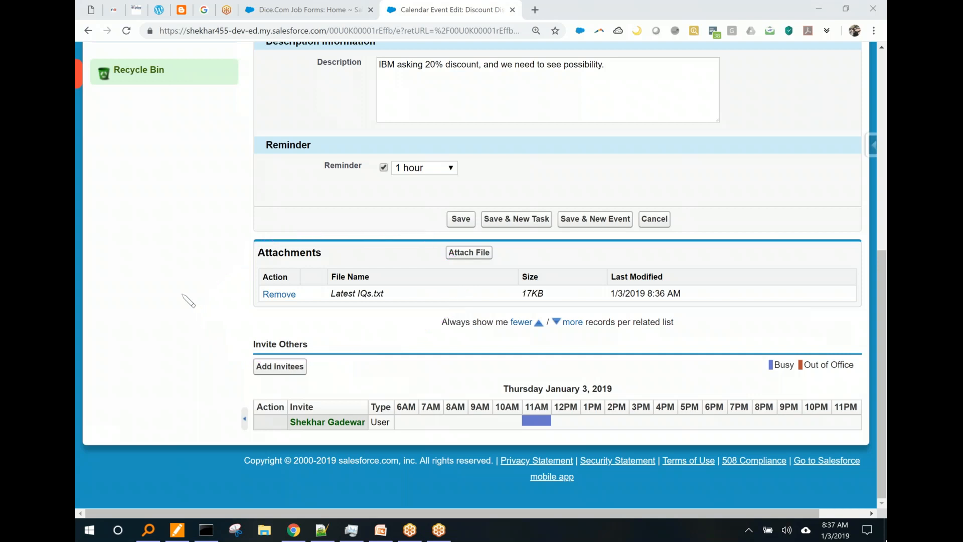
{"action": "mouse_move", "coordinate": [308, 331]}
{"action": "left_mouse_down"}
{"action": "mouse_move", "coordinate": [246, 346]}
{"action": "mouse_move", "coordinate": [284, 316]}
{"action": "left_mouse_up"}
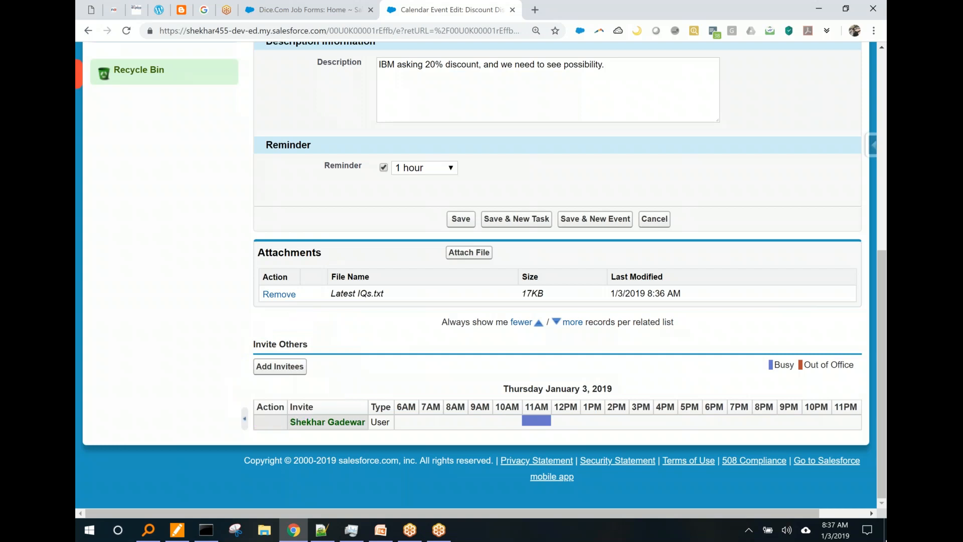
{"action": "left_click", "coordinate": [280, 367]}
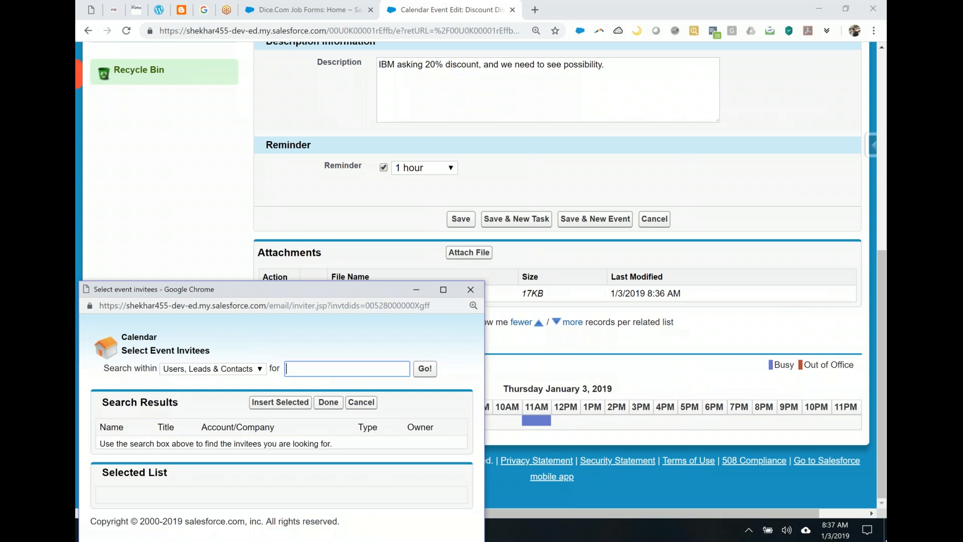
{"action": "left_click_drag", "start_coordinate": [258, 293], "coordinate": [291, 236]}
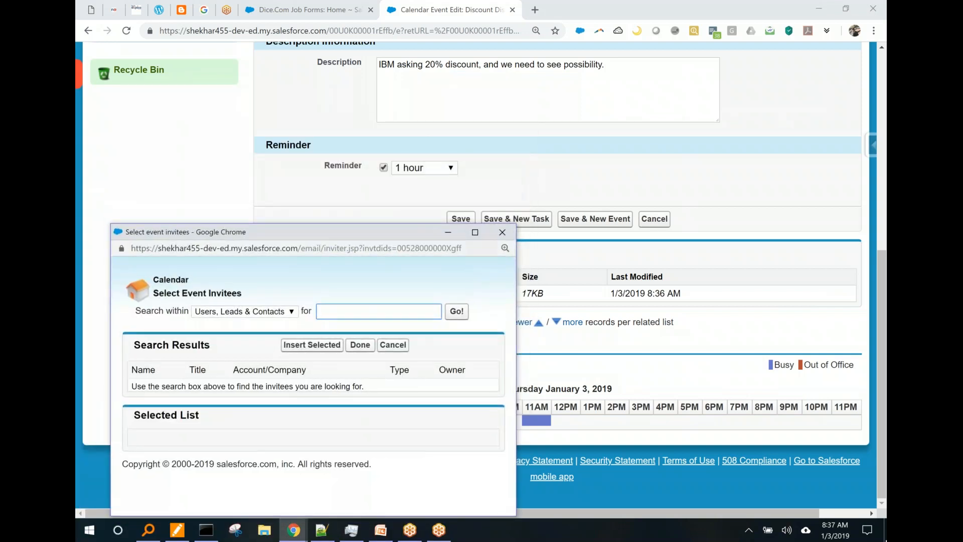
{"action": "left_click", "coordinate": [501, 232]}
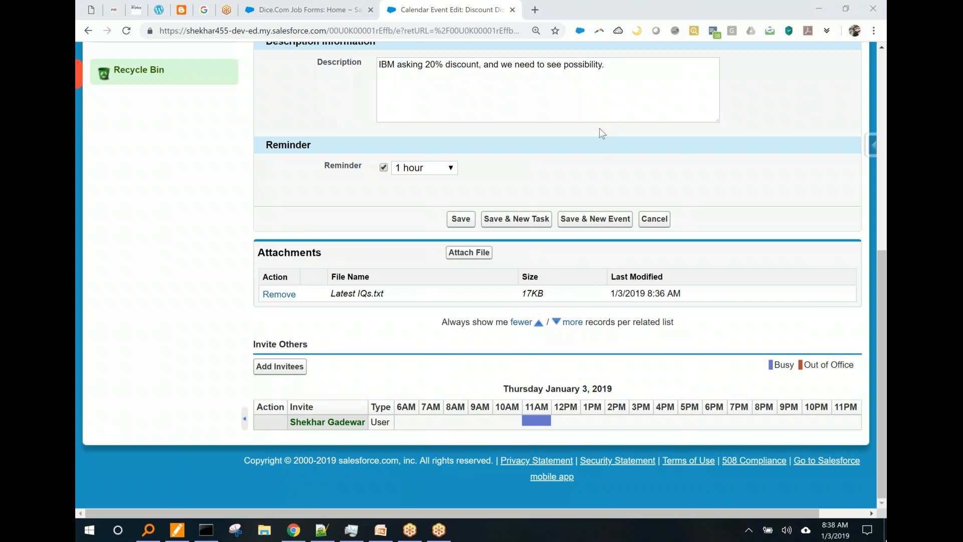
Step: Circle the Calendar Details fields in ink, draw an arrow down to the Reminder section and clear the marks
{"action": "scroll", "coordinate": [600, 128], "scroll_direction": "up", "scroll_amount": 6}
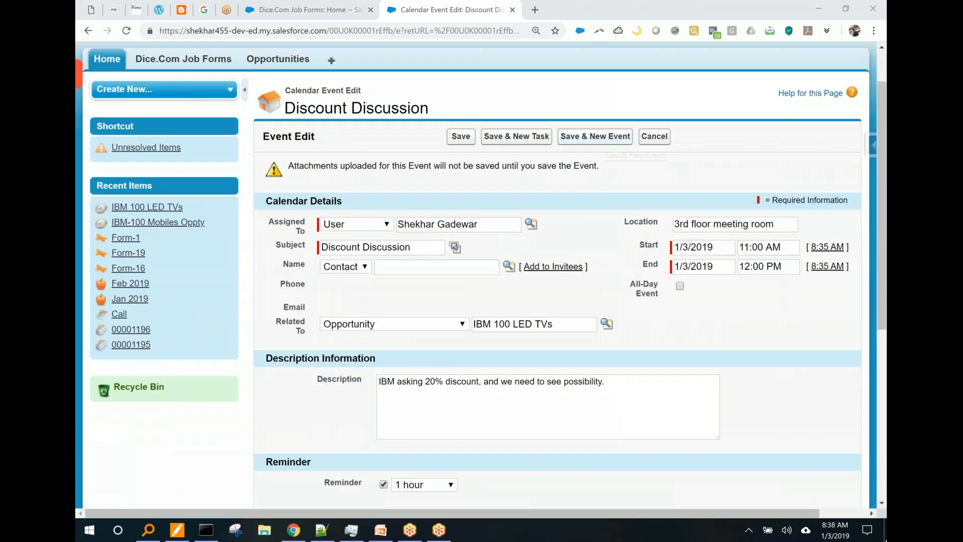
{"action": "mouse_move", "coordinate": [545, 189]}
{"action": "left_mouse_down"}
{"action": "mouse_move", "coordinate": [396, 169]}
{"action": "mouse_move", "coordinate": [351, 313]}
{"action": "mouse_move", "coordinate": [426, 173]}
{"action": "left_mouse_up"}
{"action": "mouse_move", "coordinate": [471, 228]}
{"action": "left_mouse_down"}
{"action": "mouse_move", "coordinate": [584, 220]}
{"action": "mouse_move", "coordinate": [580, 458]}
{"action": "mouse_move", "coordinate": [665, 442]}
{"action": "left_mouse_up"}
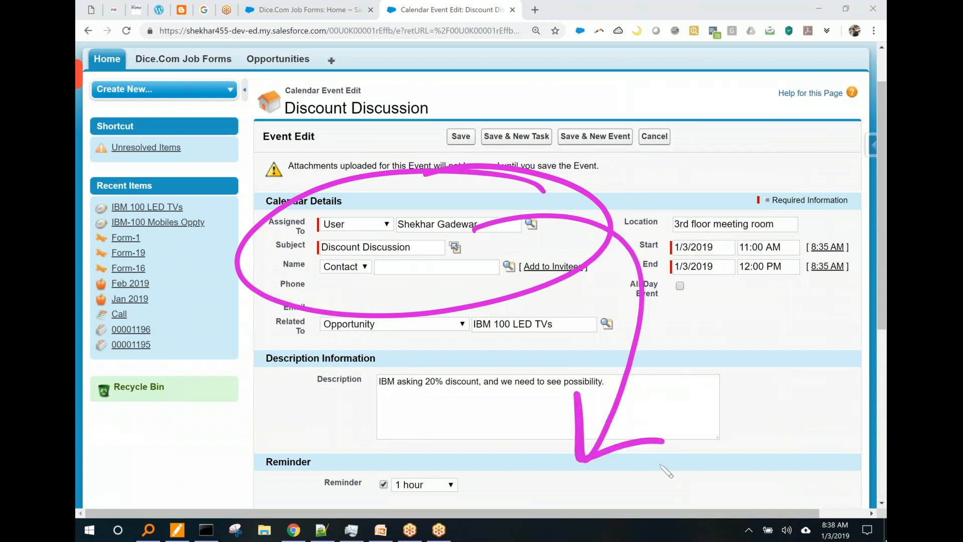
{"action": "key", "text": "Escape"}
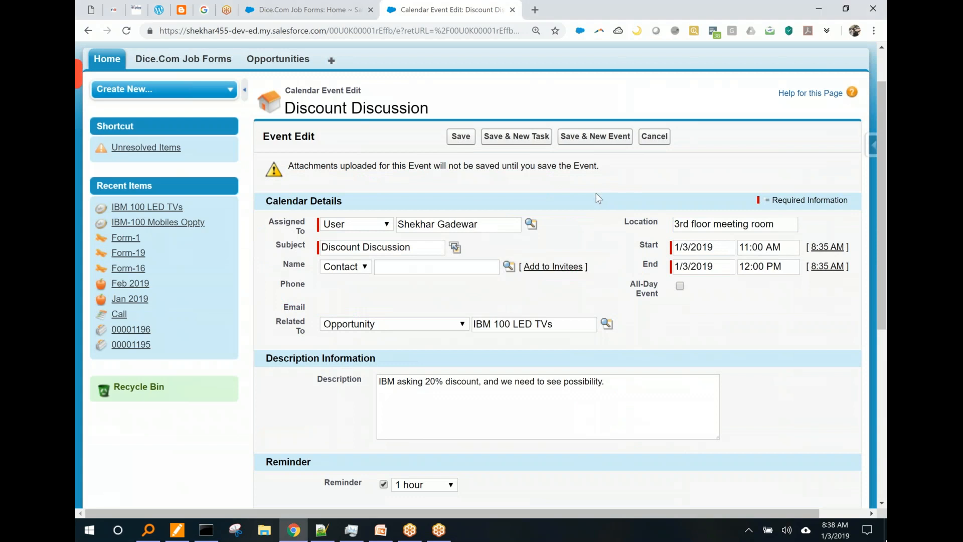
Step: Start adding invitees to the event and search within Users with no search text
{"action": "scroll", "coordinate": [595, 193], "scroll_direction": "down", "scroll_amount": 5}
{"action": "scroll", "coordinate": [595, 193], "scroll_direction": "down", "scroll_amount": 2}
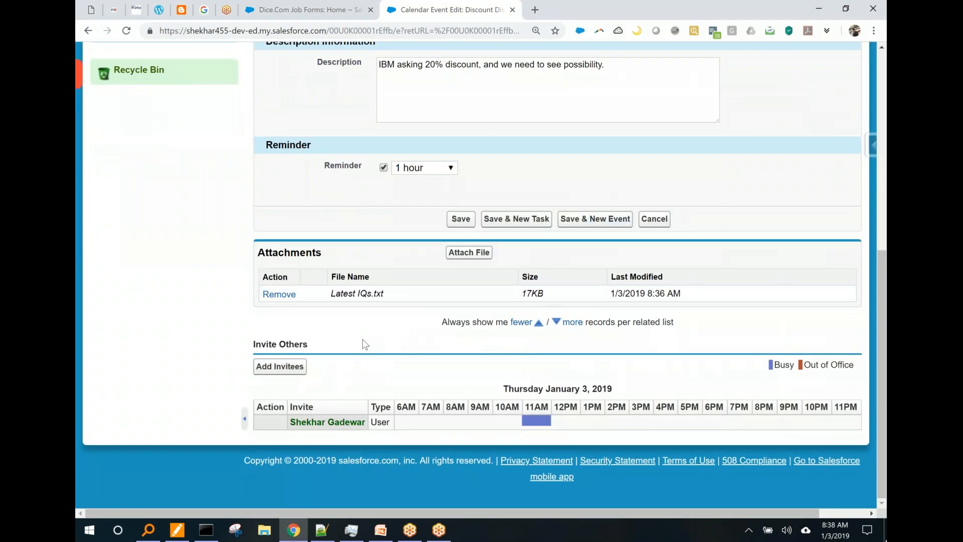
{"action": "left_click", "coordinate": [279, 366]}
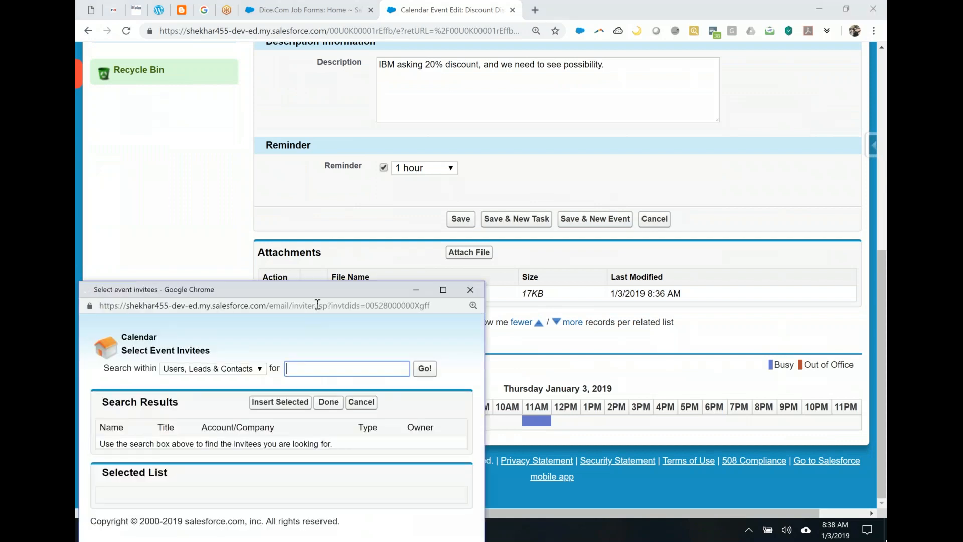
{"action": "left_click_drag", "start_coordinate": [314, 285], "coordinate": [516, 51]}
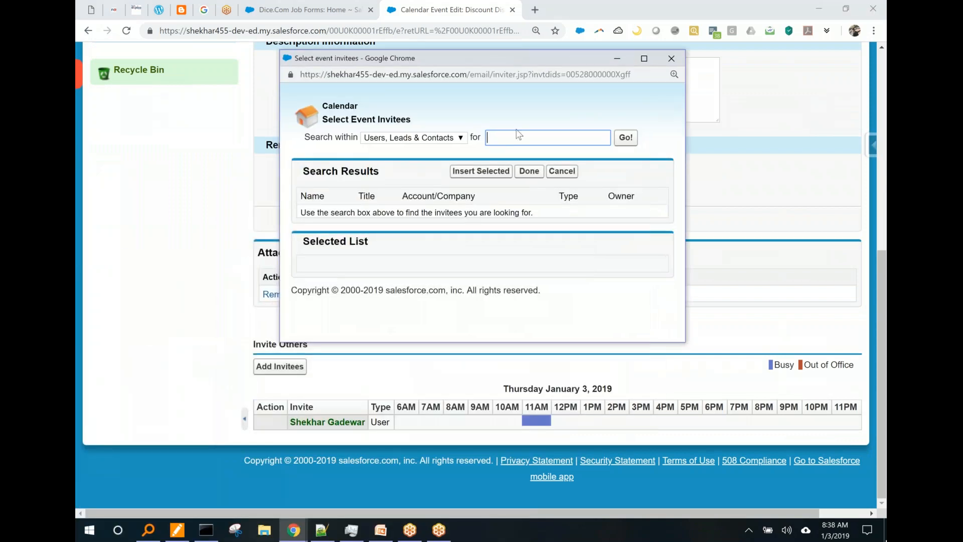
{"action": "left_click", "coordinate": [457, 138]}
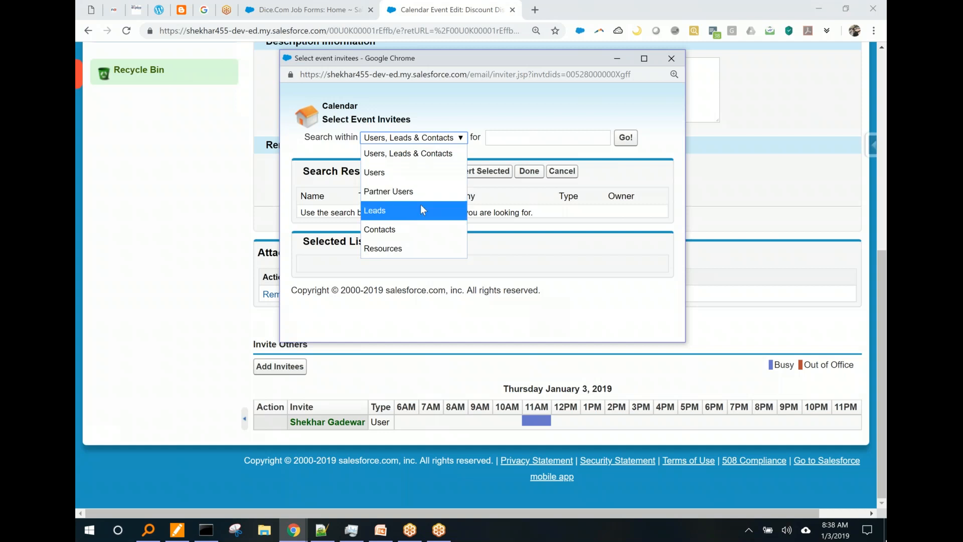
{"action": "left_click", "coordinate": [423, 251]}
{"action": "left_click", "coordinate": [412, 137]}
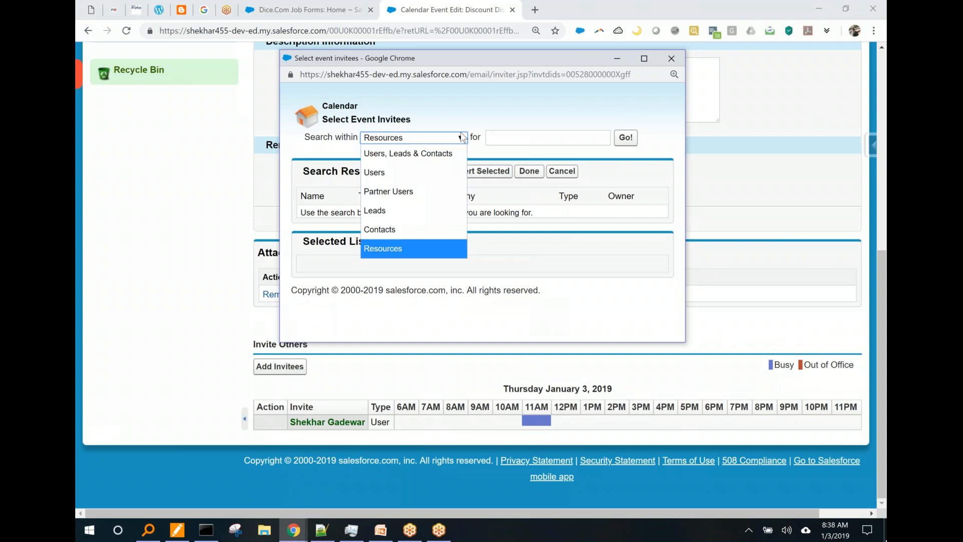
{"action": "left_click", "coordinate": [415, 172]}
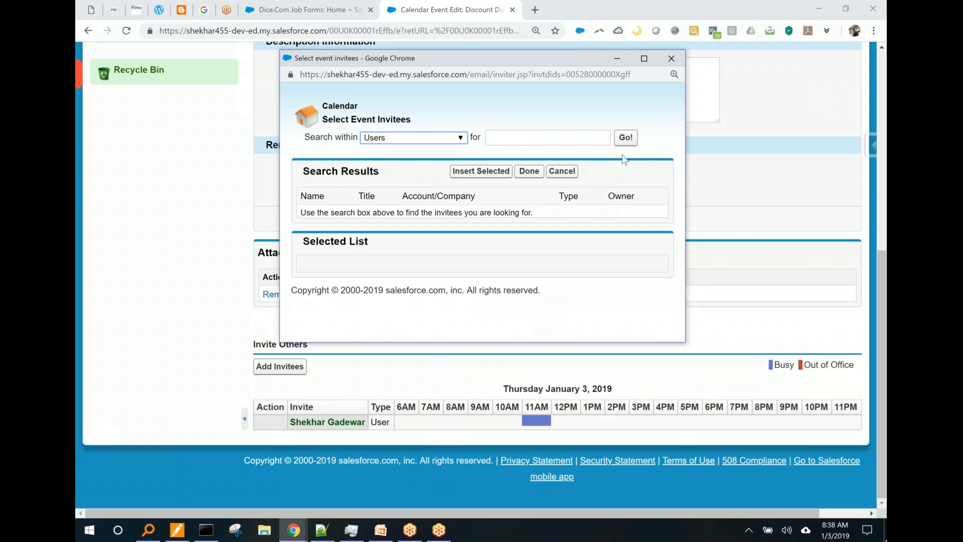
{"action": "left_click", "coordinate": [709, 143]}
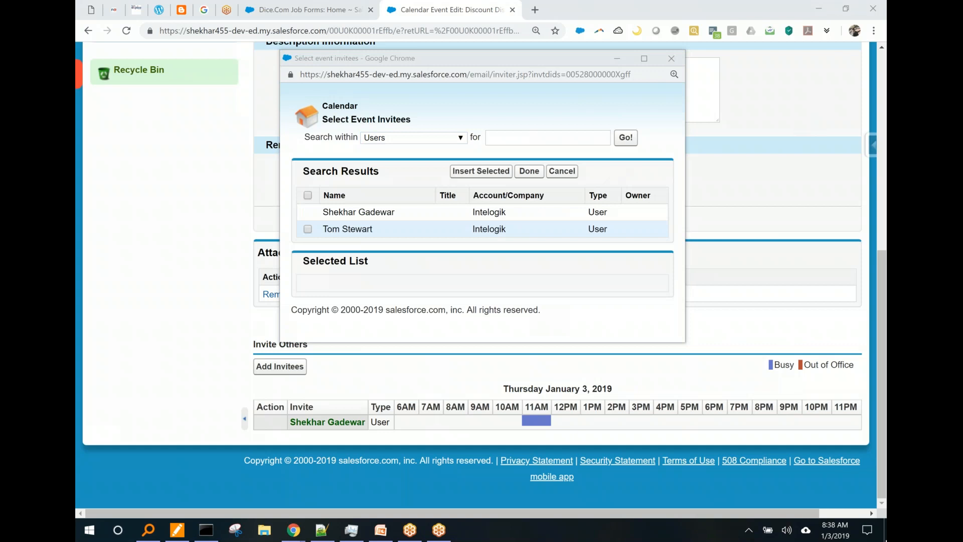
Step: Add the second user in the search results as an invitee and check the event's Invite Others list
{"action": "left_click", "coordinate": [308, 229]}
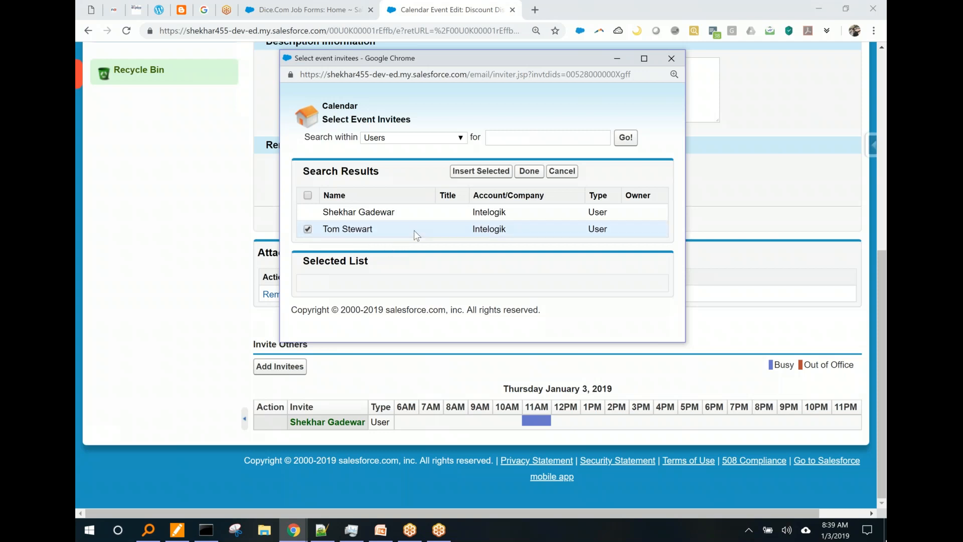
{"action": "left_click", "coordinate": [529, 171]}
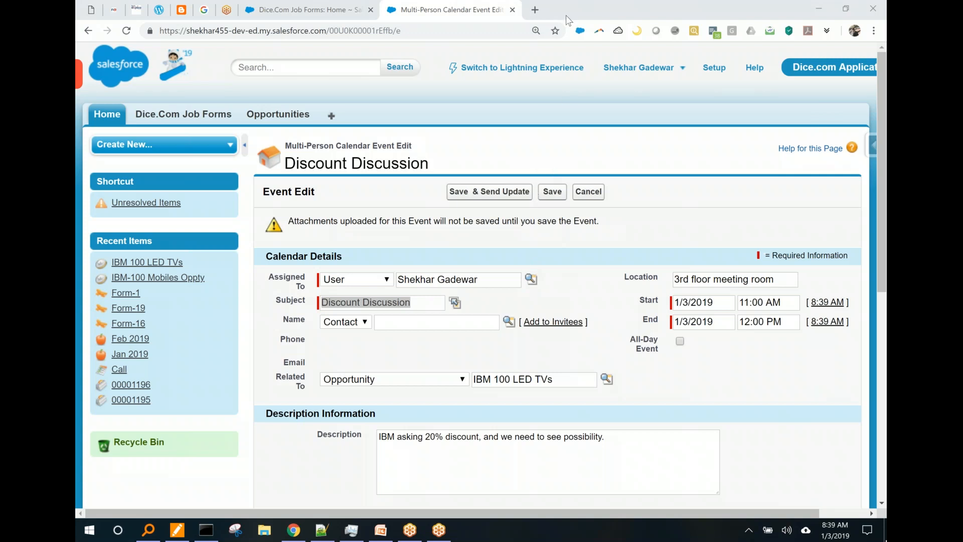
{"action": "left_click", "coordinate": [564, 311]}
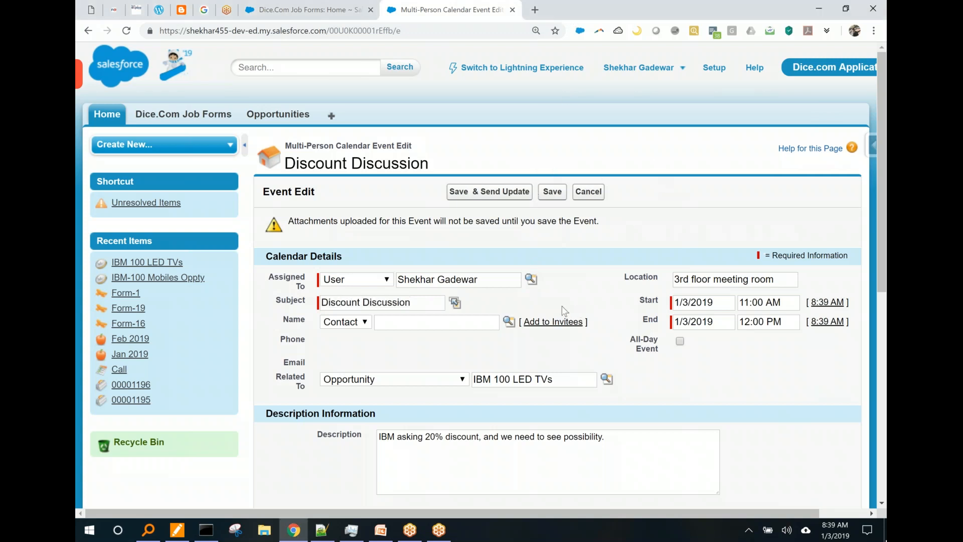
{"action": "scroll", "coordinate": [565, 311], "scroll_direction": "down", "scroll_amount": 8}
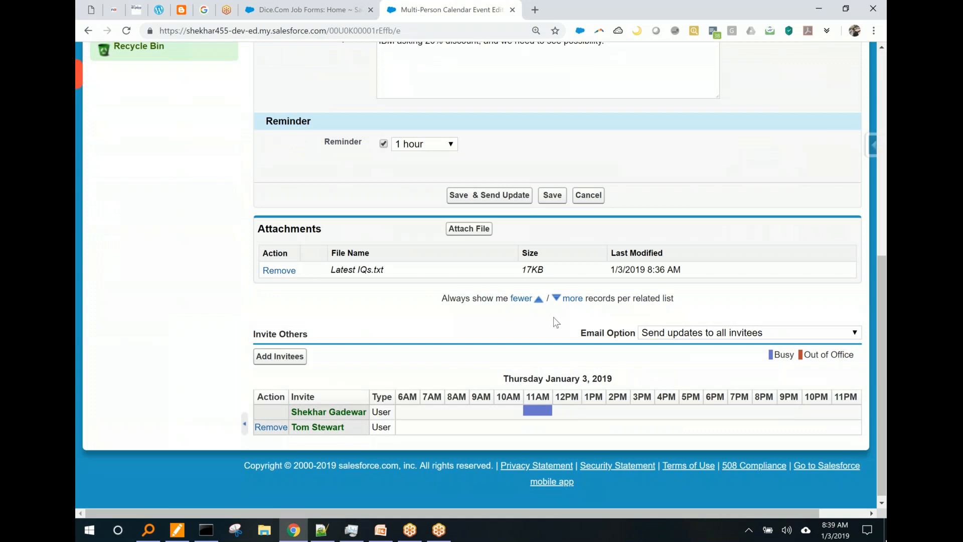
{"action": "scroll", "coordinate": [560, 325], "scroll_direction": "up", "scroll_amount": 6}
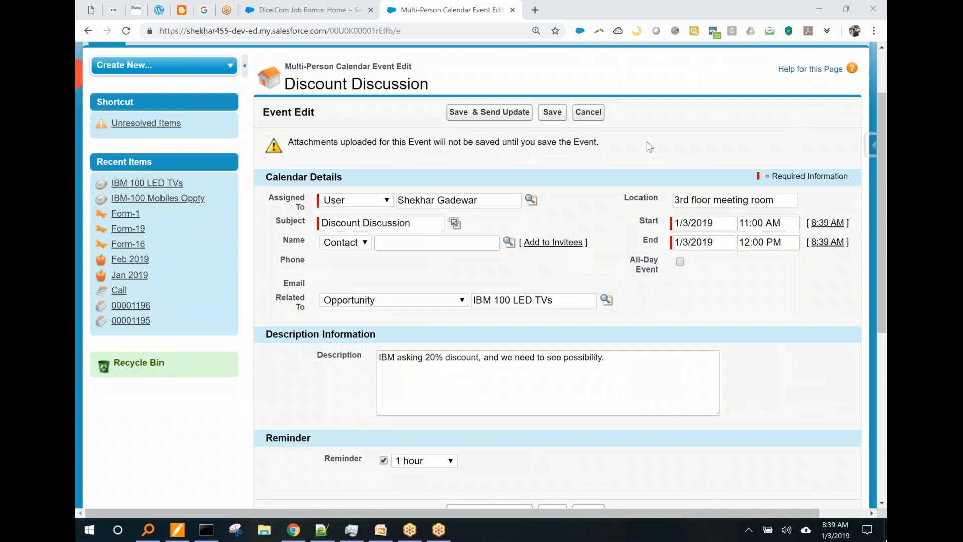
Step: Save the Discount Discussion event without sending an update, and review its attendee response and attachment lists
{"action": "left_click", "coordinate": [552, 112]}
{"action": "scroll", "coordinate": [555, 183], "scroll_direction": "down", "scroll_amount": 5}
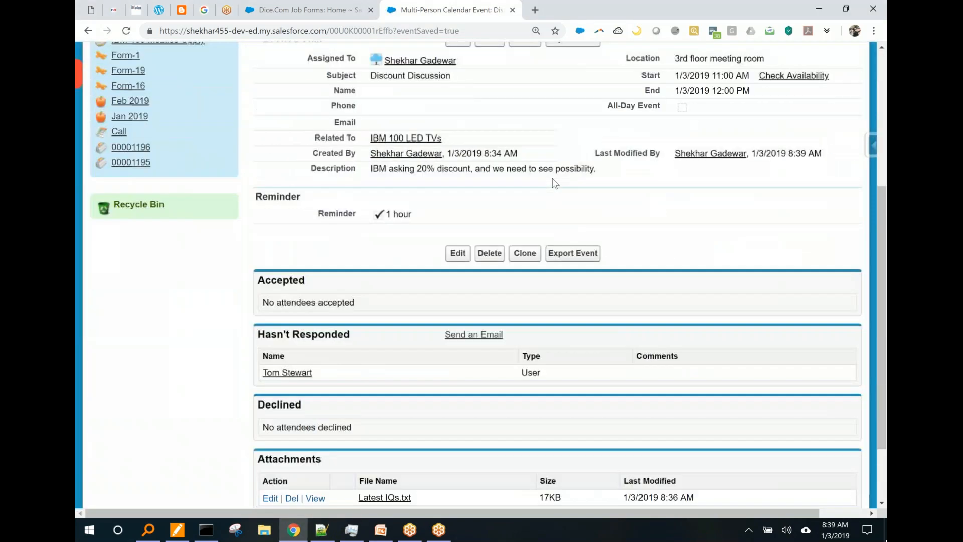
{"action": "scroll", "coordinate": [553, 181], "scroll_direction": "down", "scroll_amount": 2}
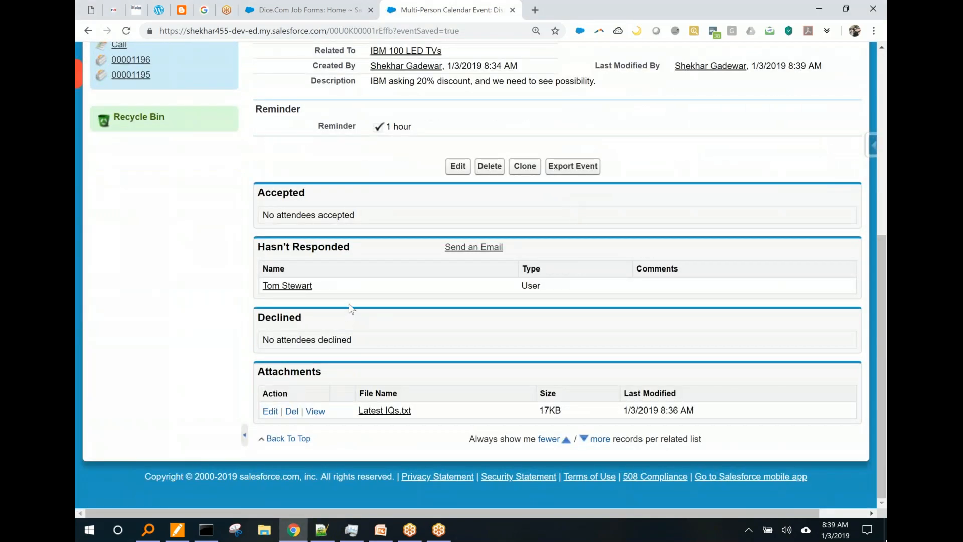
{"action": "scroll", "coordinate": [351, 309], "scroll_direction": "up", "scroll_amount": 7}
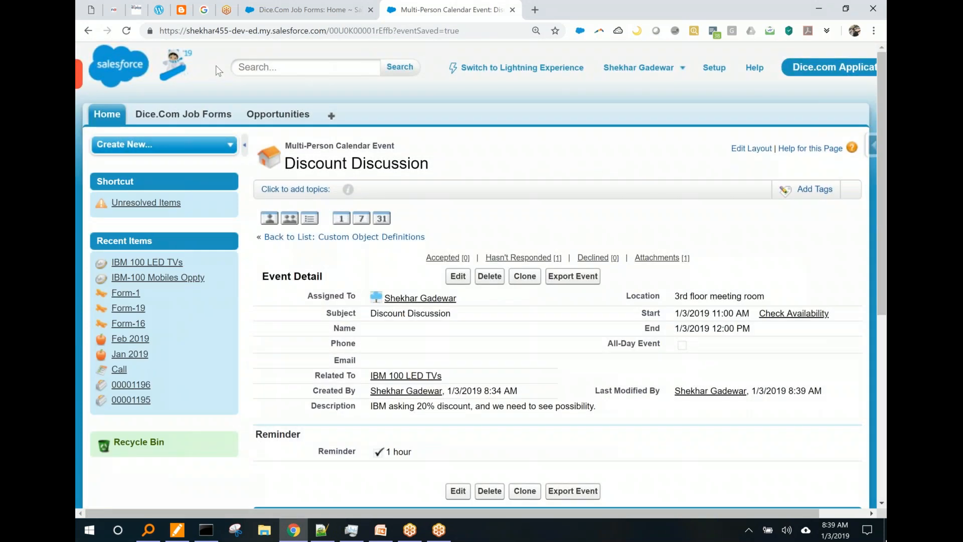
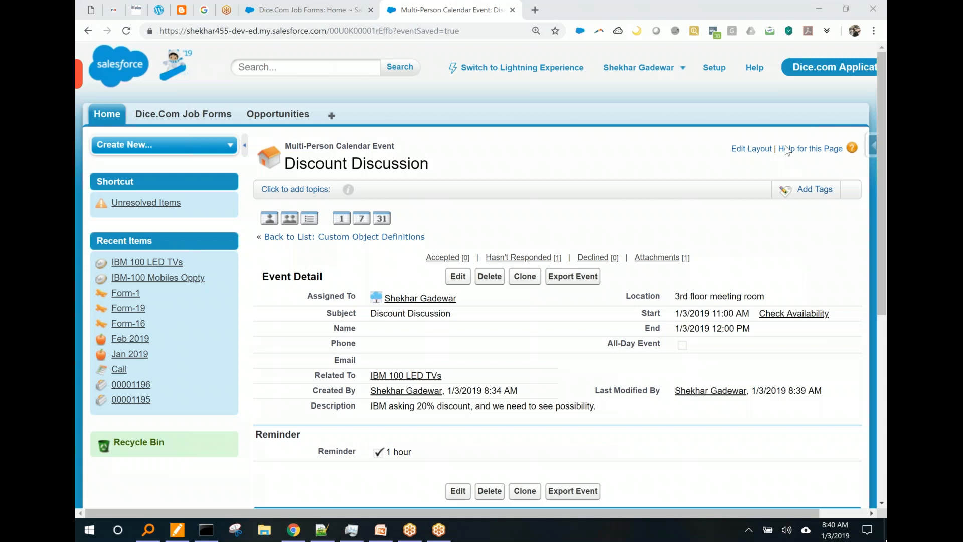
Step: Log out of the account and, once signed in again, open the Users list under Manage Users in Setup
{"action": "left_click", "coordinate": [649, 76]}
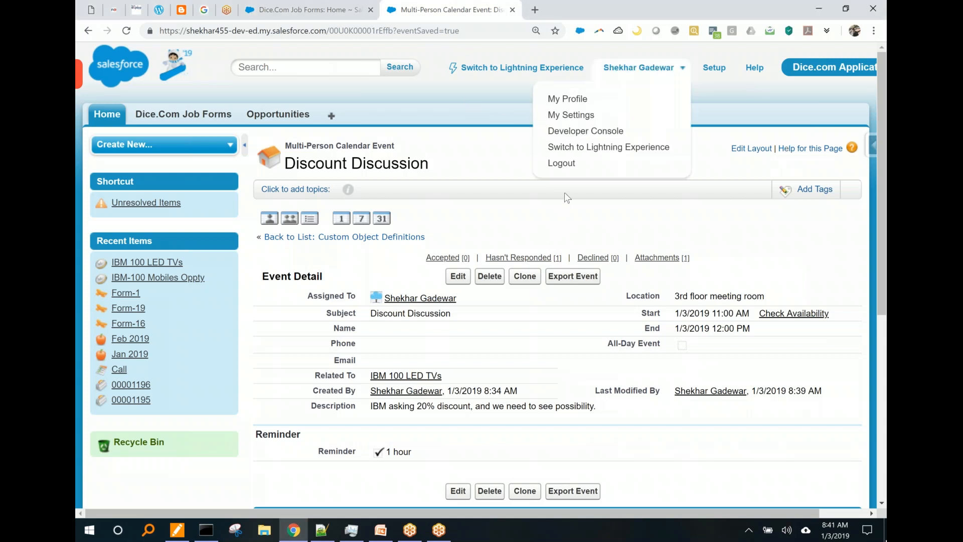
{"action": "left_click", "coordinate": [565, 163]}
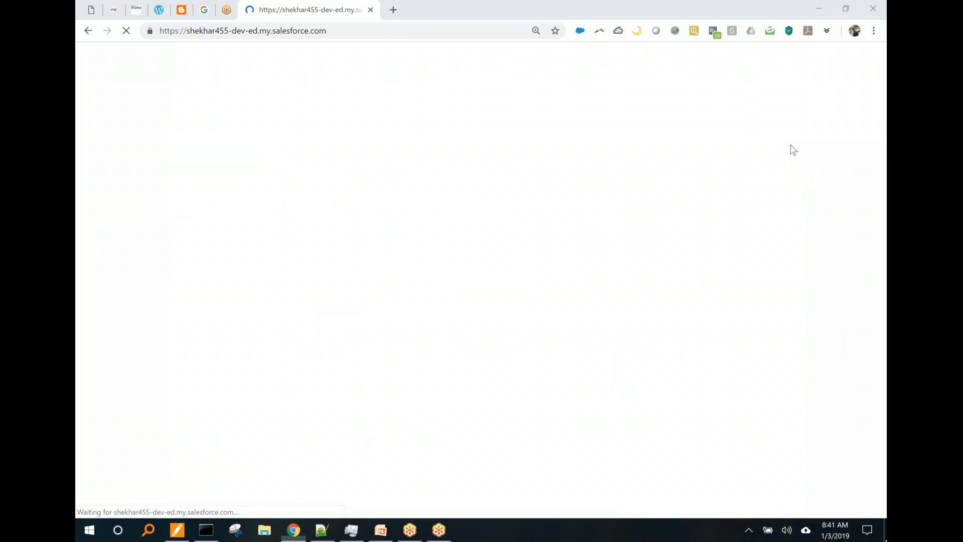
{"action": "scroll", "coordinate": [181, 239], "scroll_direction": "down", "scroll_amount": 3}
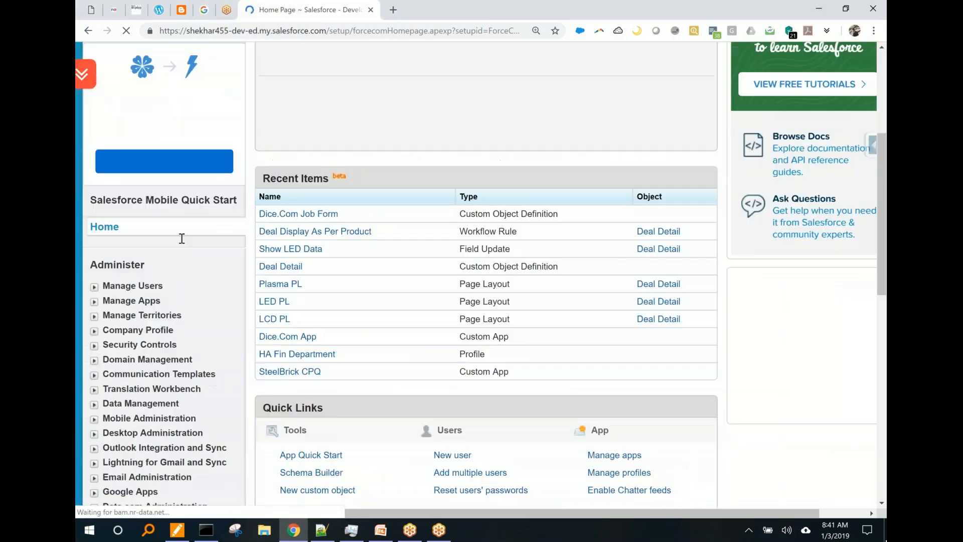
{"action": "scroll", "coordinate": [181, 238], "scroll_direction": "down", "scroll_amount": 2}
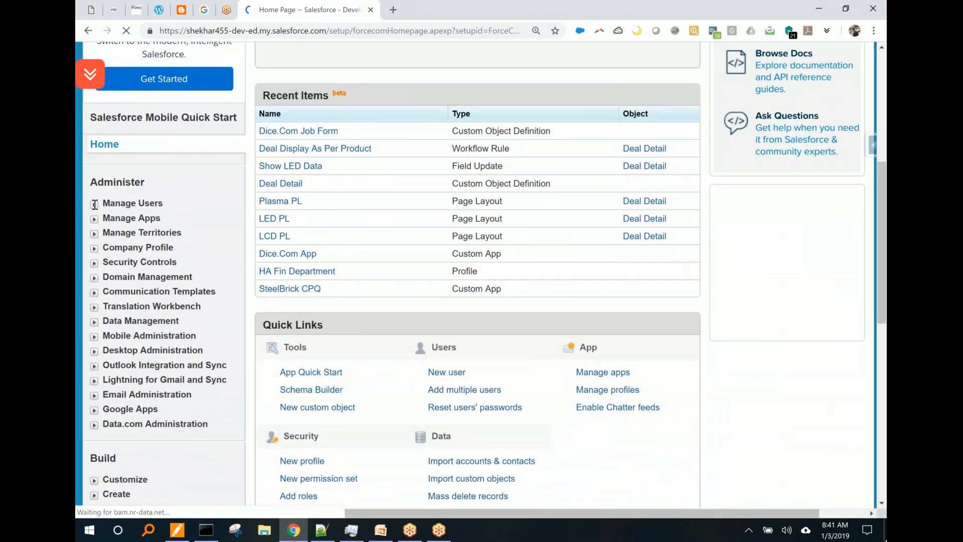
{"action": "left_click", "coordinate": [94, 204]}
{"action": "left_click", "coordinate": [126, 220]}
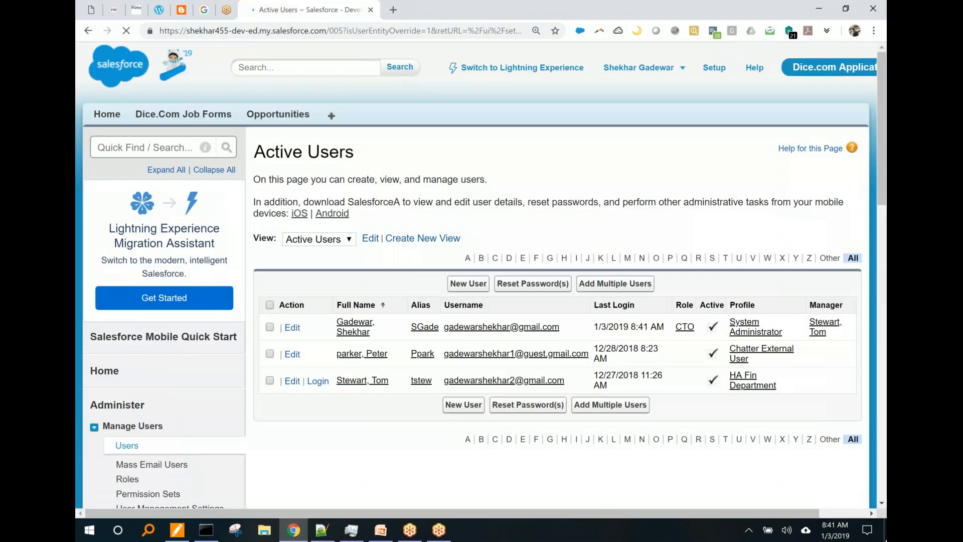
Step: Copy the username of the active user who has the HA Fin Department profile
{"action": "scroll", "coordinate": [480, 280], "scroll_direction": "down", "scroll_amount": 2}
{"action": "left_click_drag", "start_coordinate": [389, 300], "coordinate": [366, 339]}
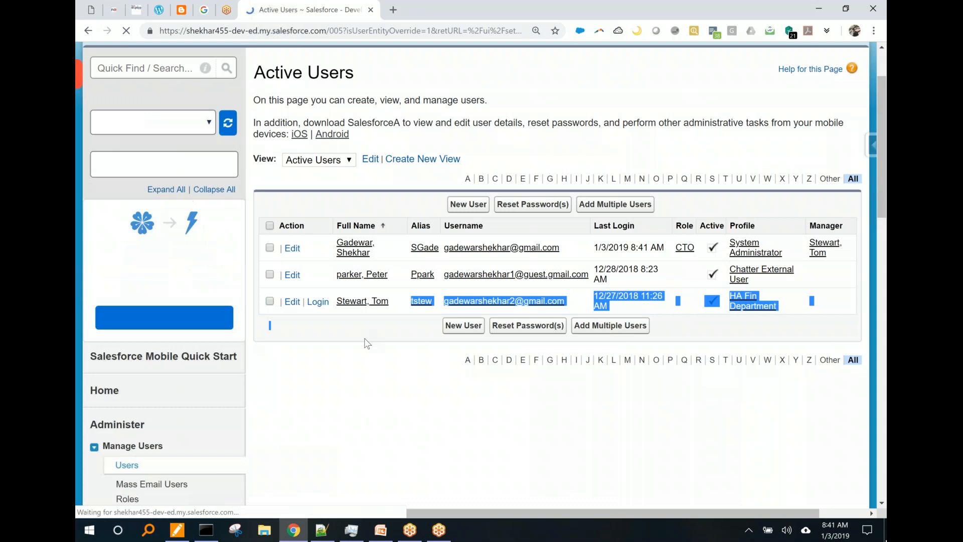
{"action": "left_click", "coordinate": [366, 339]}
{"action": "left_click_drag", "start_coordinate": [542, 313], "coordinate": [446, 306]}
{"action": "key", "text": "ctrl+c"}
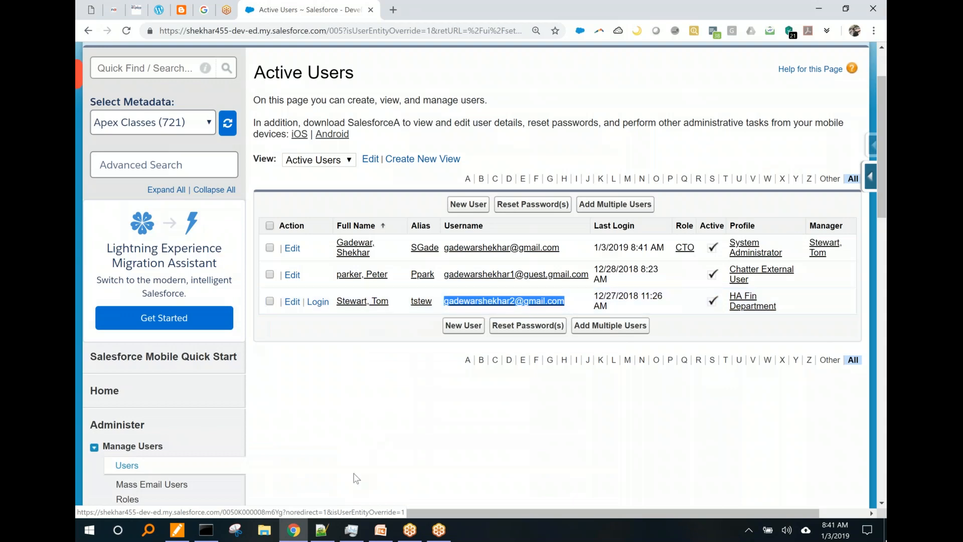
Step: Switch to the class notes in Notepad++ and add the heading "Scenario :" below the IBM meeting example
{"action": "mouse_move", "coordinate": [321, 530]}
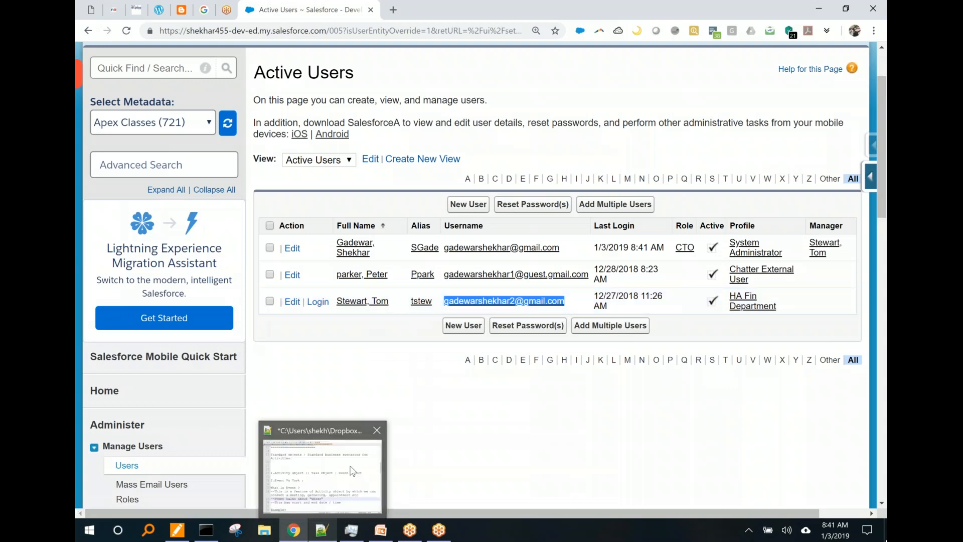
{"action": "left_click", "coordinate": [336, 503]}
{"action": "scroll", "coordinate": [366, 380], "scroll_direction": "down", "scroll_amount": 1}
{"action": "scroll", "coordinate": [365, 380], "scroll_direction": "down", "scroll_amount": 2}
{"action": "scroll", "coordinate": [525, 409], "scroll_direction": "up", "scroll_amount": 2}
{"action": "left_click", "coordinate": [633, 451]}
{"action": "key", "text": "Return"}
{"action": "key", "text": "Return"}
{"action": "type", "text": "De"}
{"action": "key", "text": "BackSpace"}
{"action": "key", "text": "BackSpace"}
{"action": "key", "text": "Up"}
{"action": "key", "text": "Down"}
{"action": "type", "text": "Se"}
{"action": "key", "text": "BackSpace"}
{"action": "type", "text": "cenario :"}
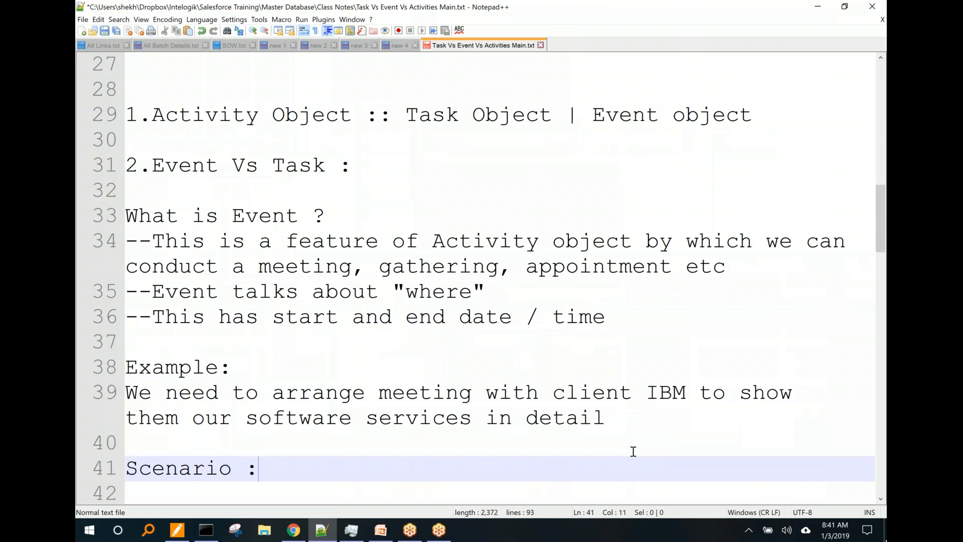
Step: Write the scenario under its heading: invite the user for the IBM 100 LED discount Opportunity, and leave blank lines below
{"action": "key", "text": "Return"}
{"action": "type", "text": "Inv"}
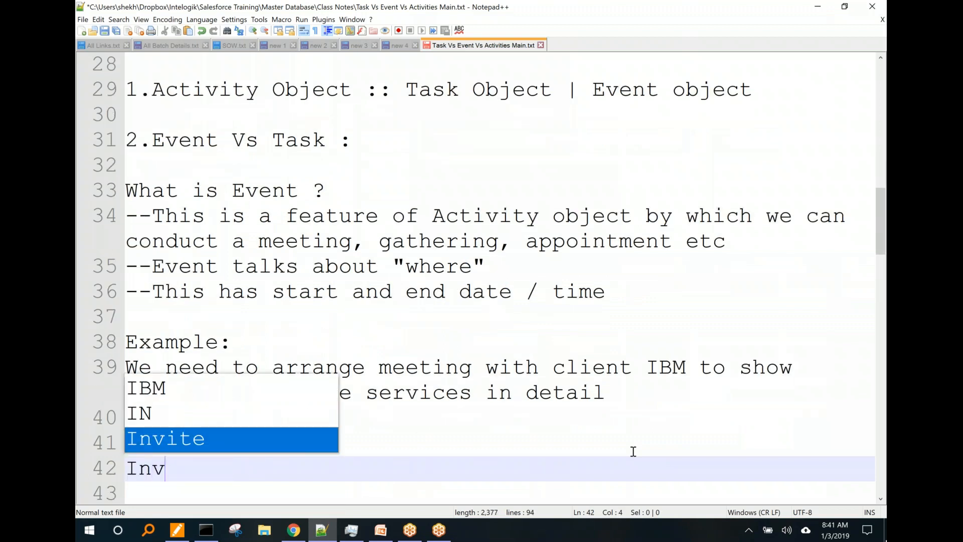
{"action": "type", "text": "ite Tom for"}
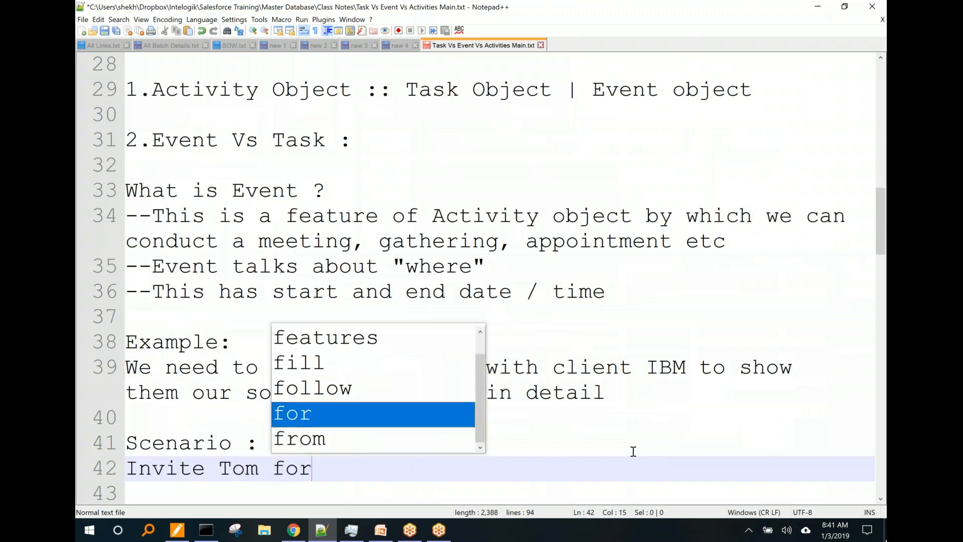
{"action": "type", "text": " IBM 100"}
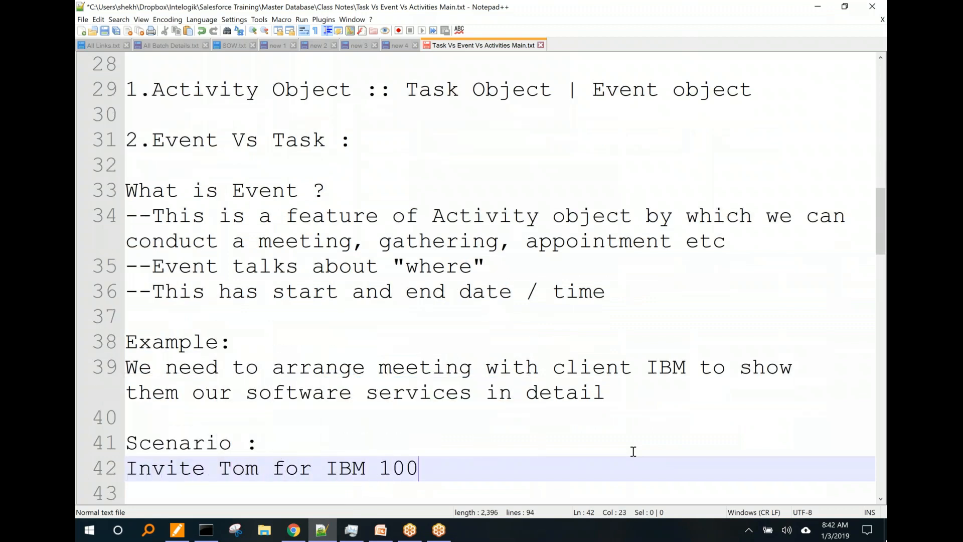
{"action": "type", "text": " LED discou"}
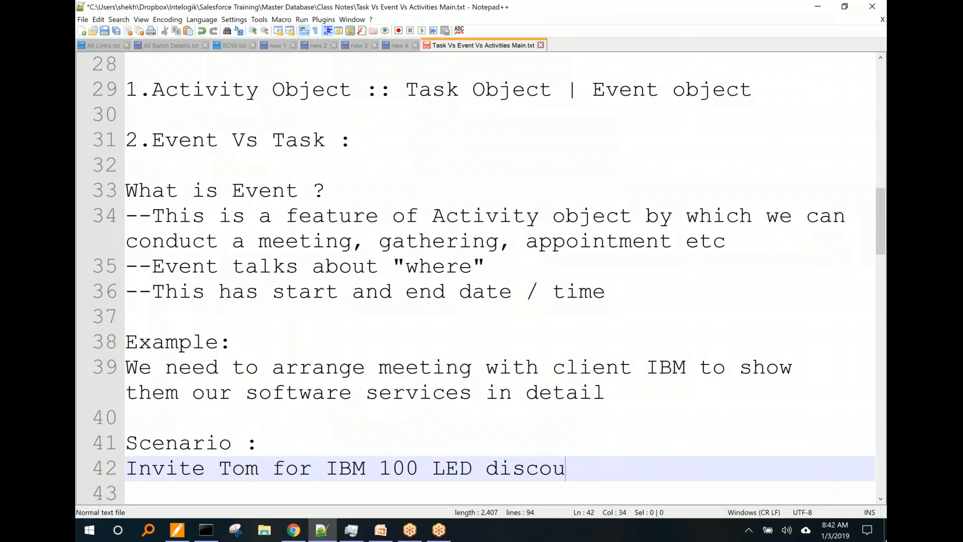
{"action": "type", "text": "nt Opportunity."}
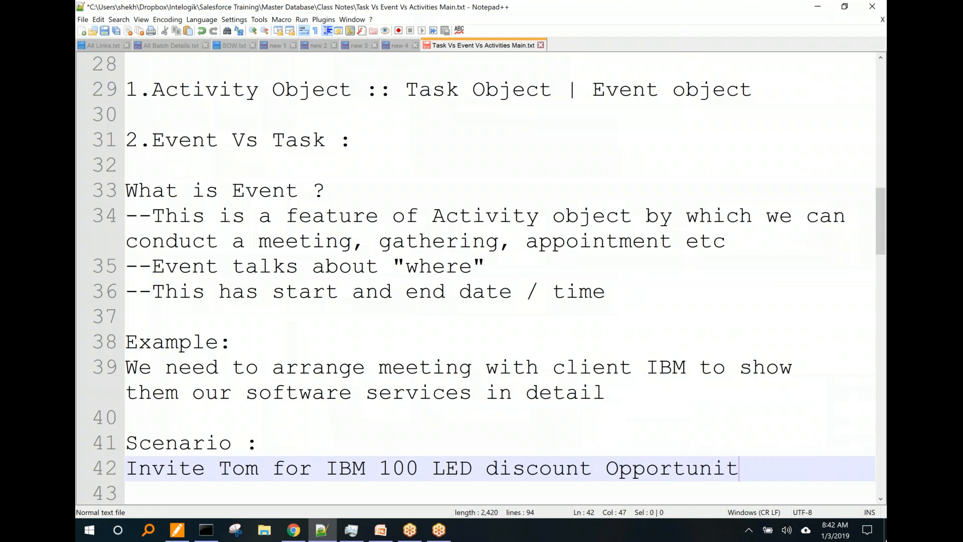
{"action": "key", "text": "Return"}
{"action": "key", "text": "Return"}
{"action": "key", "text": "Return"}
{"action": "key", "text": "Return"}
{"action": "key", "text": "Return"}
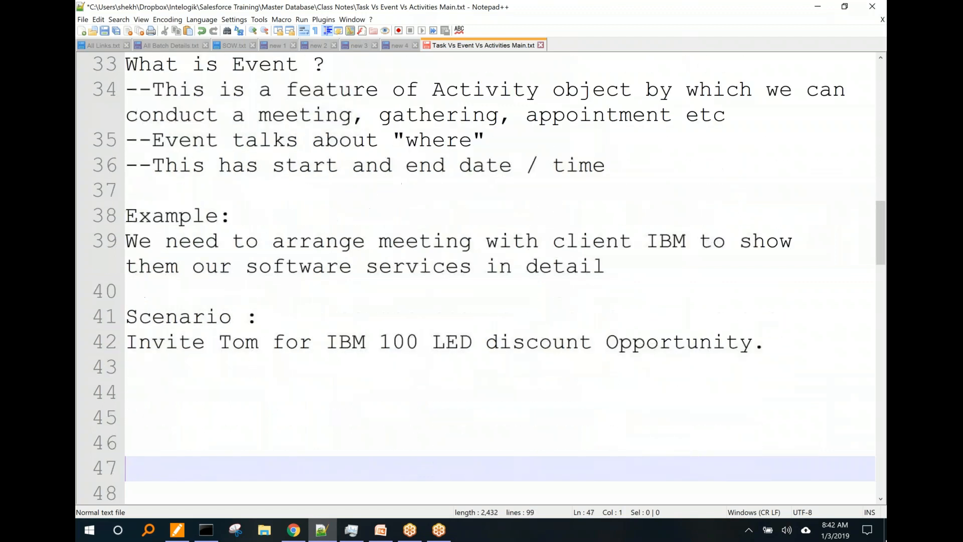
Step: Add a line labelled as the invited user's username below the scenario and paste the copied username after the colon
{"action": "left_click", "coordinate": [362, 410]}
{"action": "type", "text": "Username "}
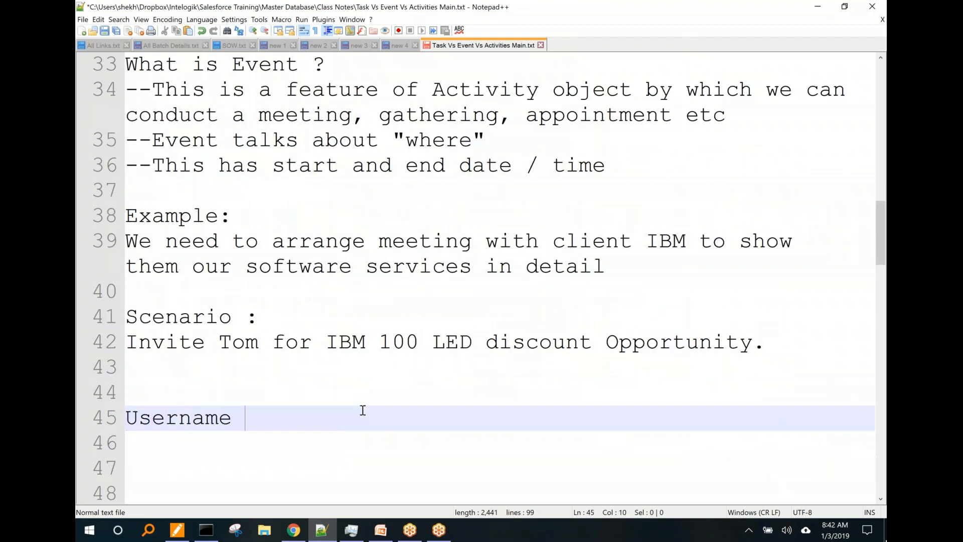
{"action": "type", "text": "of Tome:"}
{"action": "key", "text": "Return"}
{"action": "key", "text": "BackSpace"}
{"action": "key", "text": "BackSpace"}
{"action": "key", "text": "BackSpace"}
{"action": "type", "text": ":"}
{"action": "key", "text": "ctrl+v"}
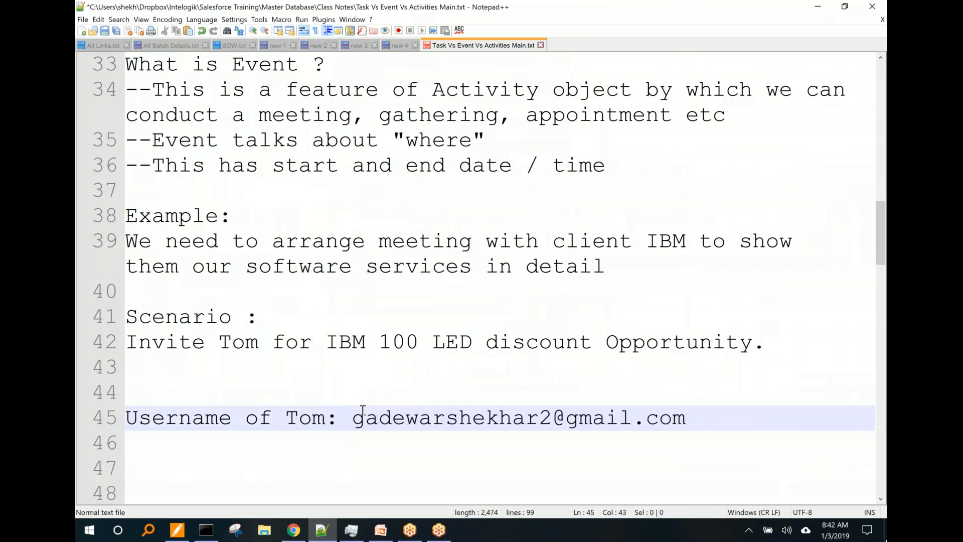
{"action": "key", "text": "Return"}
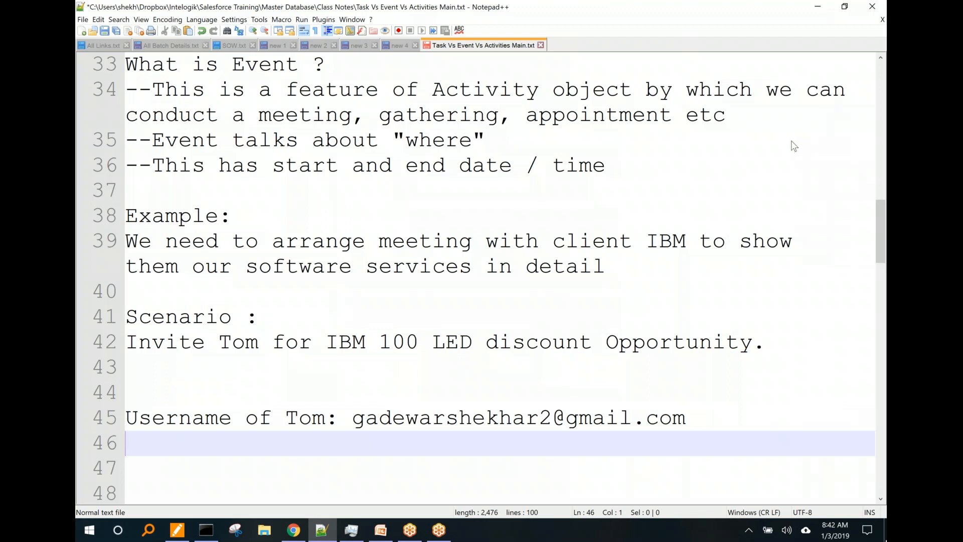
Step: Switch to Salesforce in Chrome, log out and, once signed in again, open the Users list under Manage Users
{"action": "key", "text": "alt+Tab"}
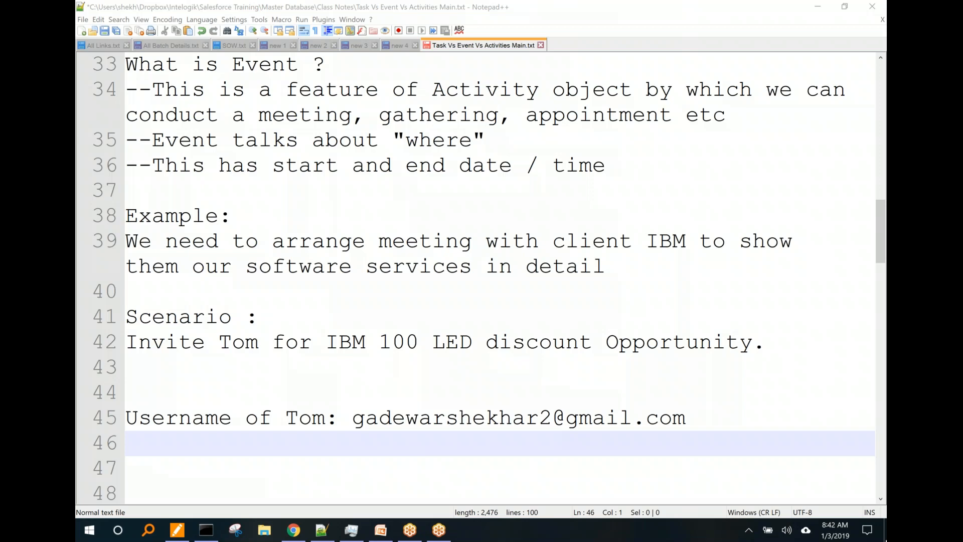
{"action": "key", "text": "alt+Tab"}
{"action": "scroll", "coordinate": [613, 115], "scroll_direction": "up", "scroll_amount": 3}
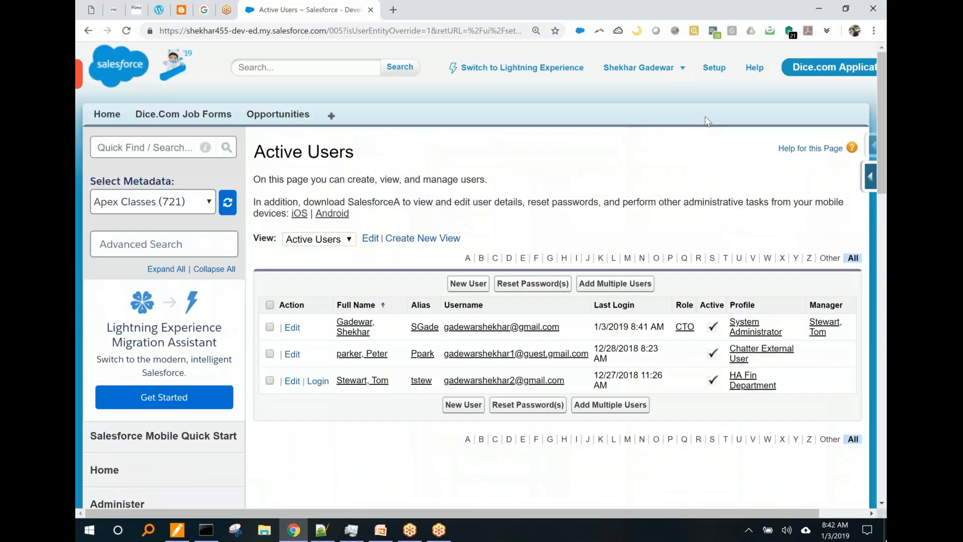
{"action": "left_click", "coordinate": [635, 67]}
{"action": "left_click", "coordinate": [570, 162]}
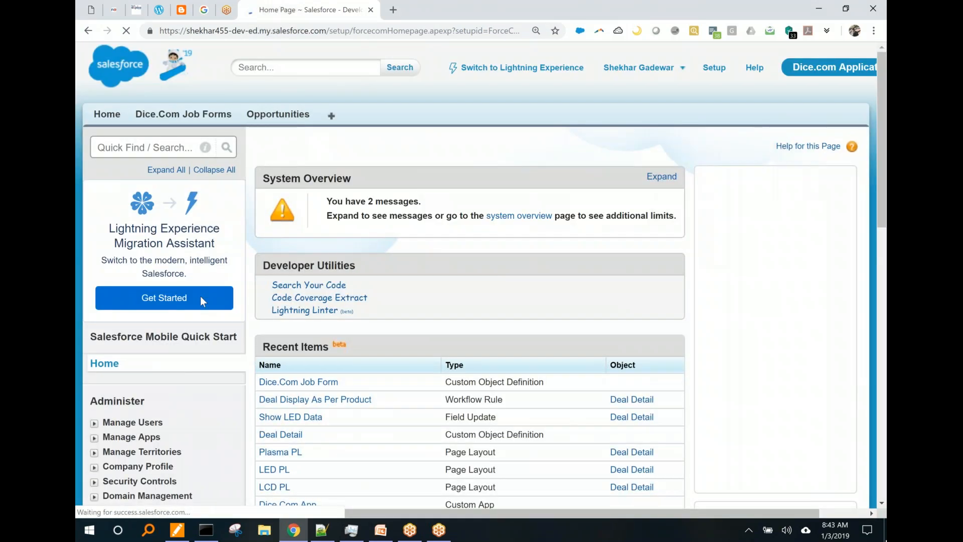
{"action": "scroll", "coordinate": [202, 301], "scroll_direction": "down", "scroll_amount": 6}
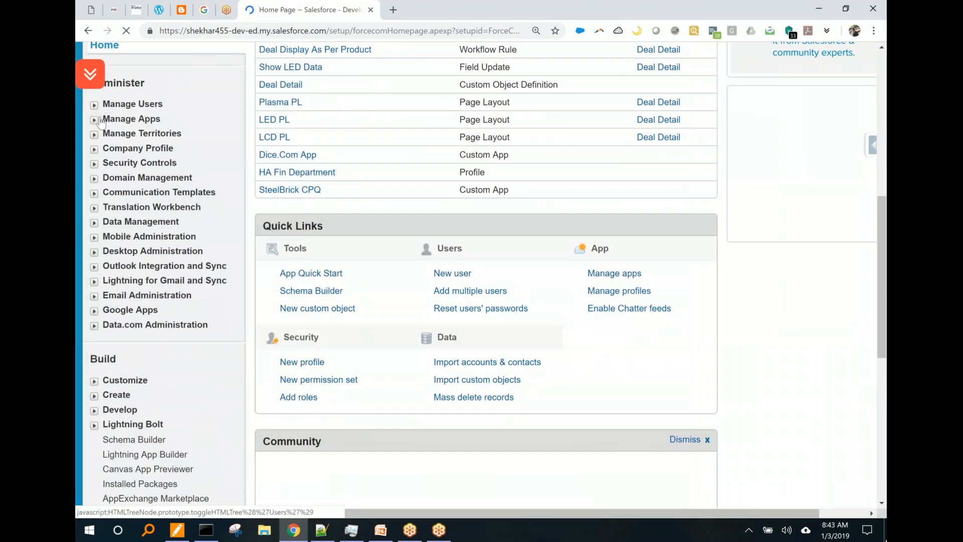
{"action": "left_click", "coordinate": [94, 106]}
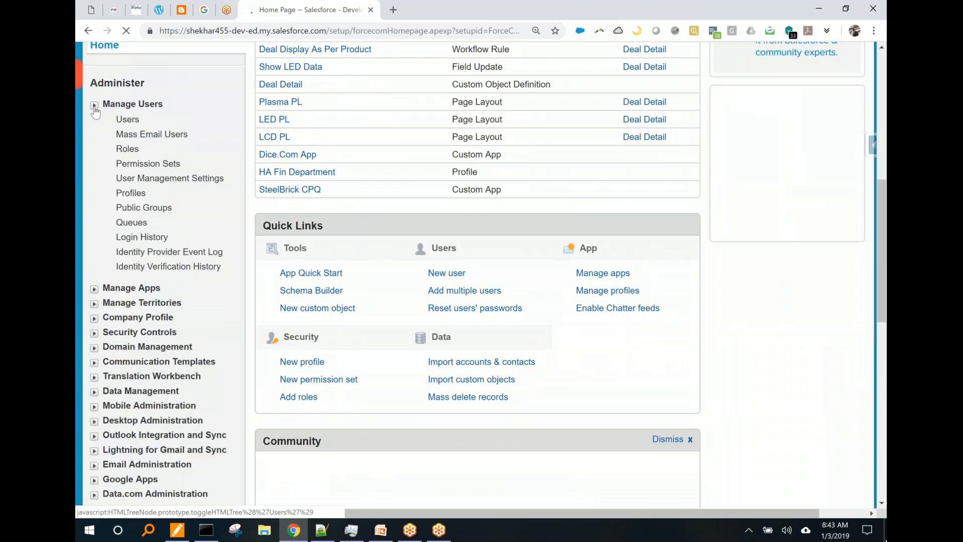
{"action": "left_click", "coordinate": [94, 106]}
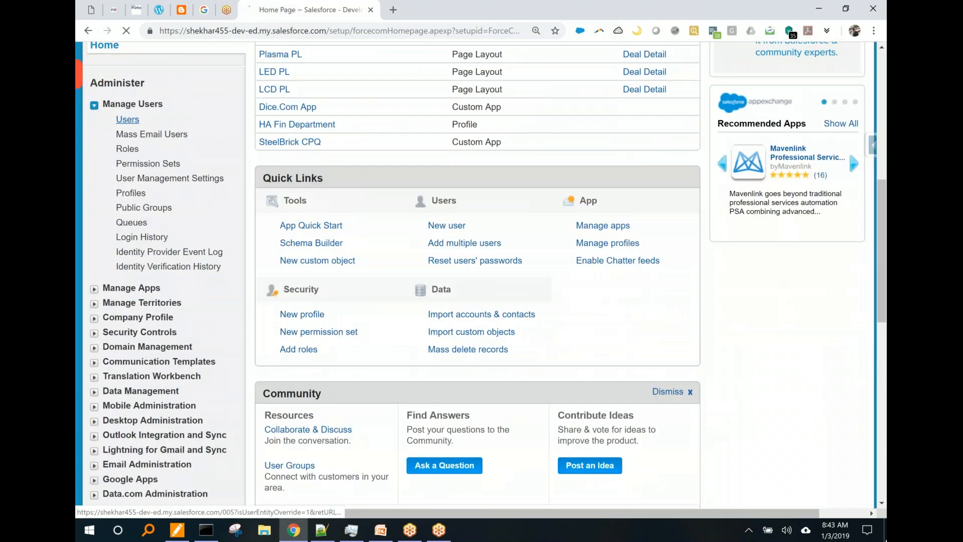
{"action": "left_click", "coordinate": [127, 119]}
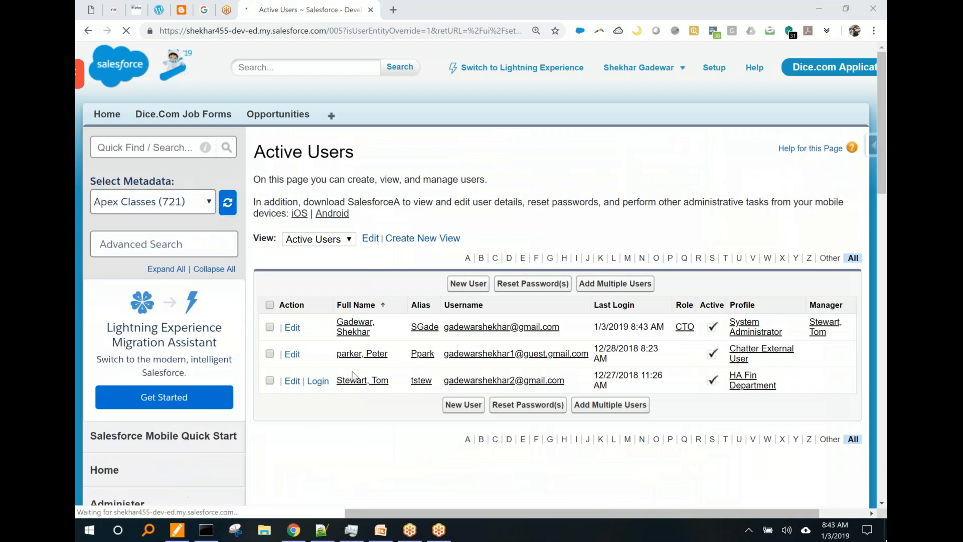
Step: Select the active user with the HA Fin Department profile and reset that user's password, confirming the request
{"action": "left_click", "coordinate": [268, 382]}
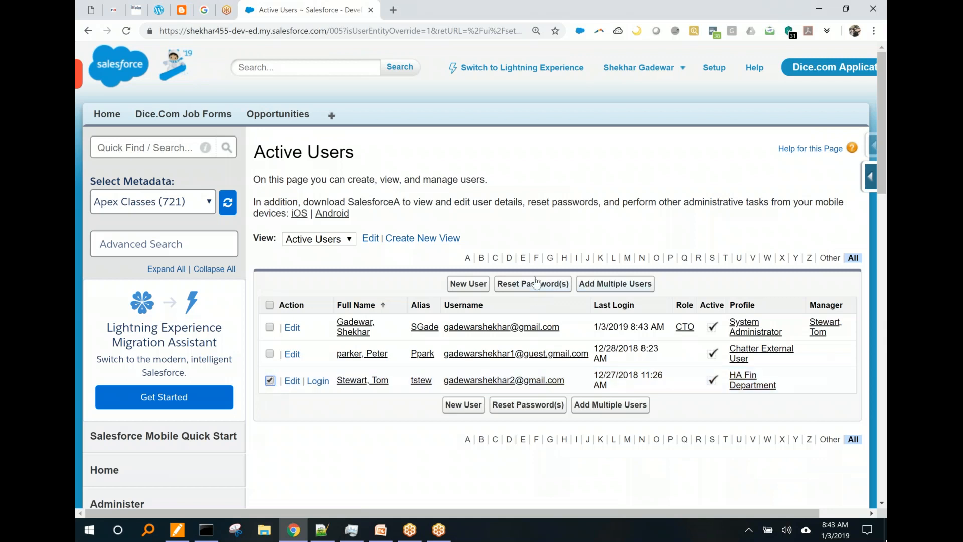
{"action": "key", "text": "ctrl"}
{"action": "key", "text": "ctrl"}
{"action": "key", "text": "ctrl"}
{"action": "key", "text": "ctrl"}
{"action": "left_click", "coordinate": [536, 286]}
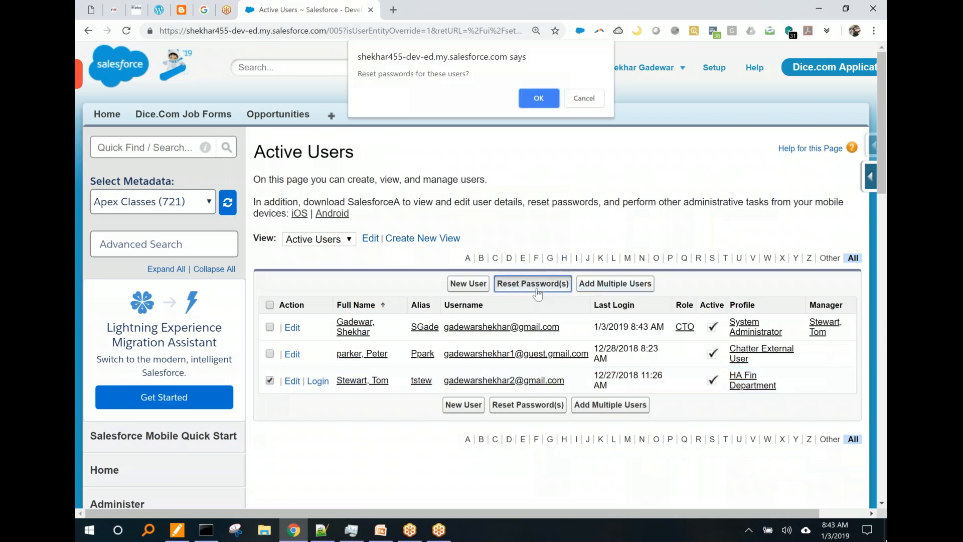
{"action": "left_click", "coordinate": [536, 99]}
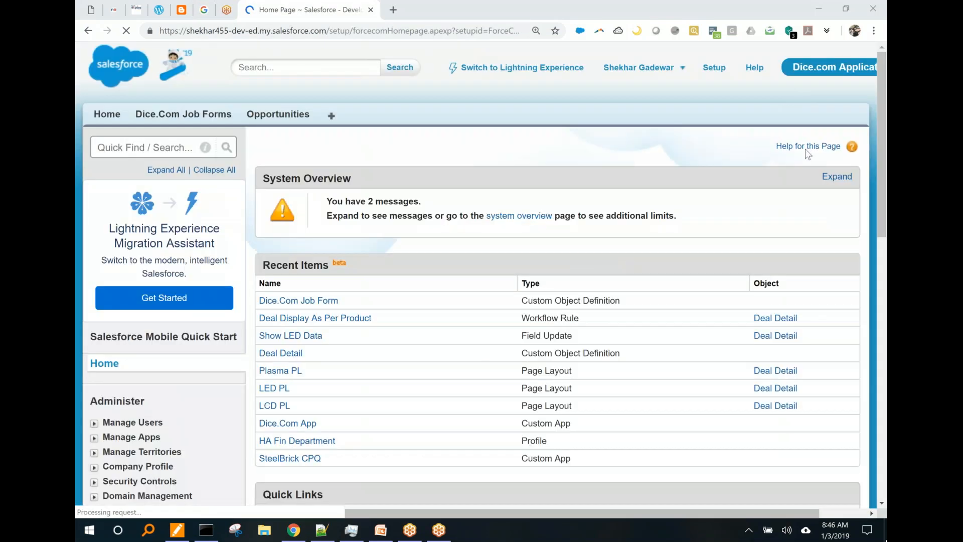
Step: Reopen the Users list from Setup and try to log in as the user with the HA Fin Department profile
{"action": "scroll", "coordinate": [365, 226], "scroll_direction": "down", "scroll_amount": 3}
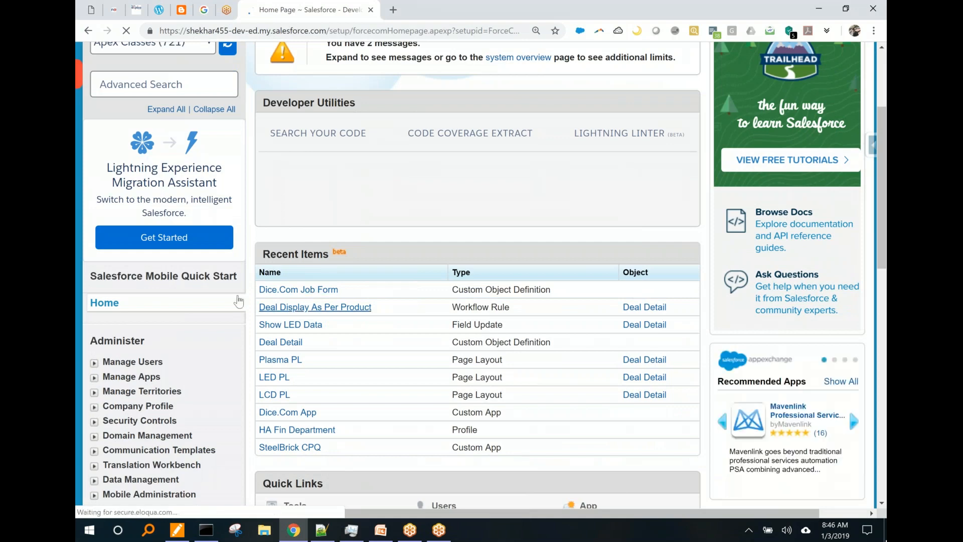
{"action": "scroll", "coordinate": [201, 250], "scroll_direction": "down", "scroll_amount": 3}
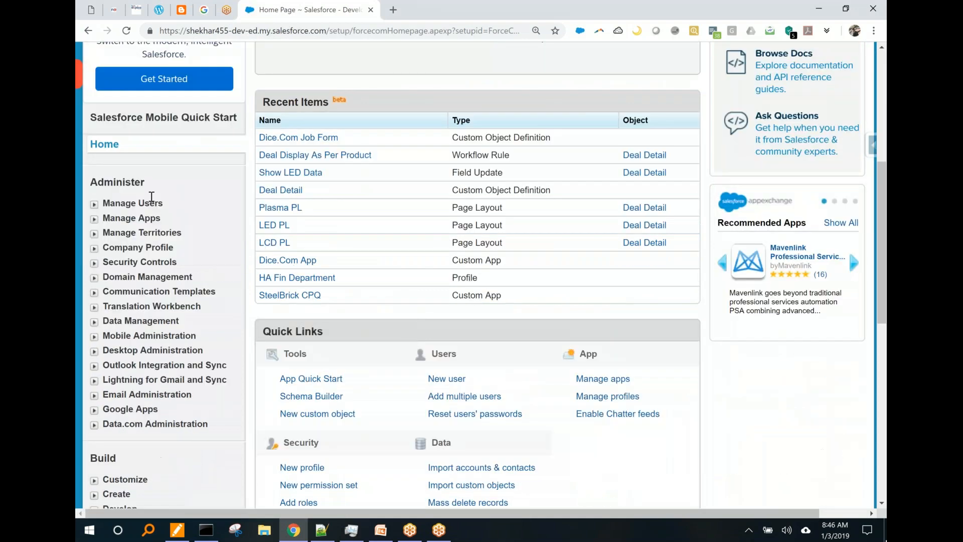
{"action": "left_click", "coordinate": [94, 205]}
{"action": "left_click", "coordinate": [127, 219]}
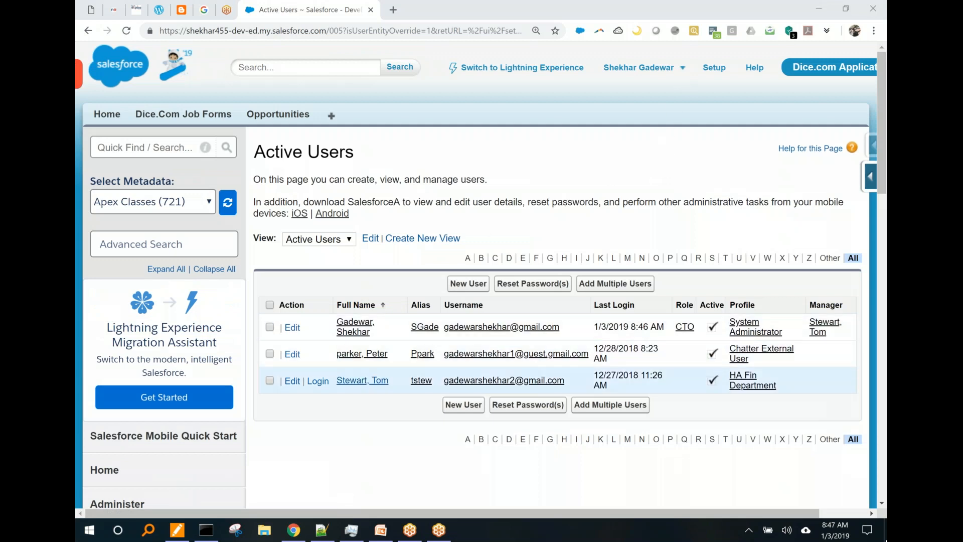
{"action": "left_click", "coordinate": [316, 383]}
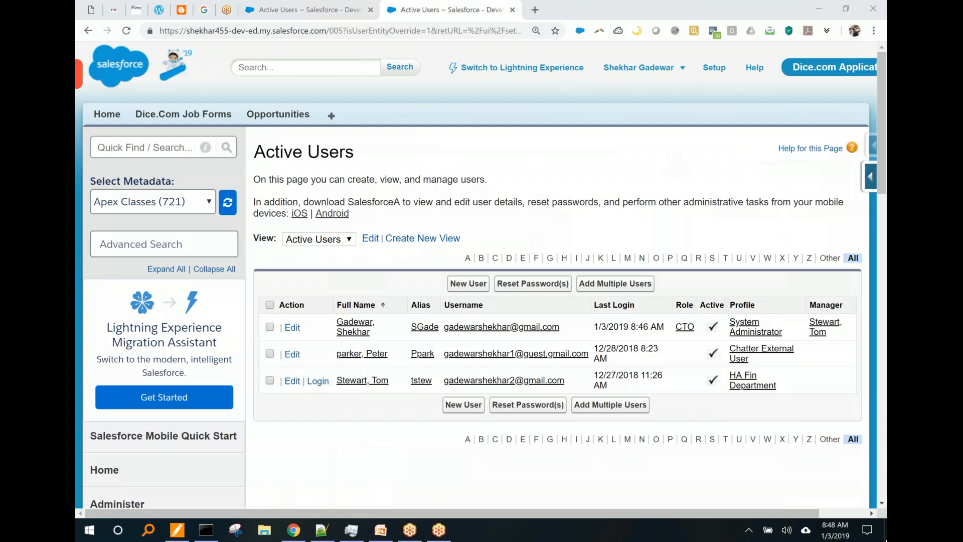
Step: Open the IBM 100 LED TVs opportunity in a new browser tab and open its Discount Discussion event from Open Activities
{"action": "left_click", "coordinate": [317, 381], "text": "ctrl"}
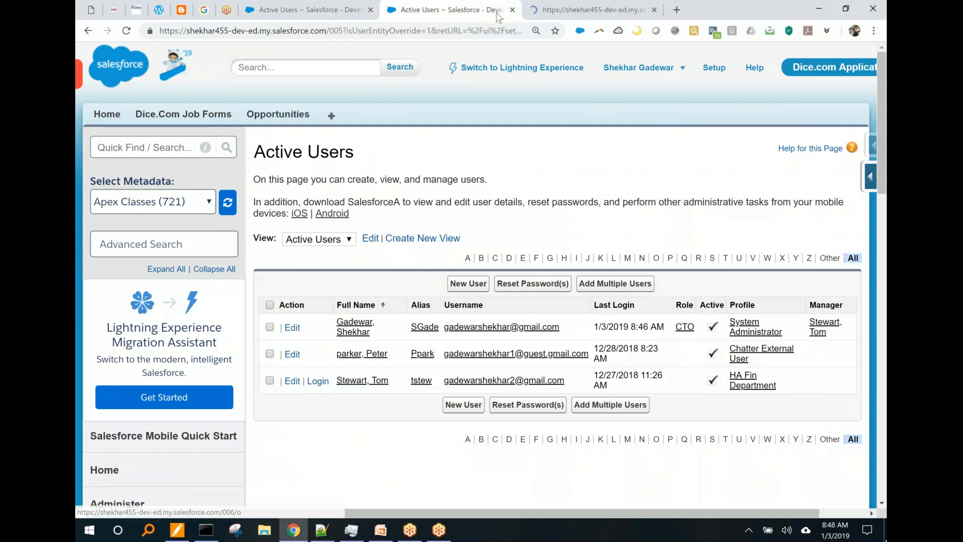
{"action": "left_click", "coordinate": [551, 5]}
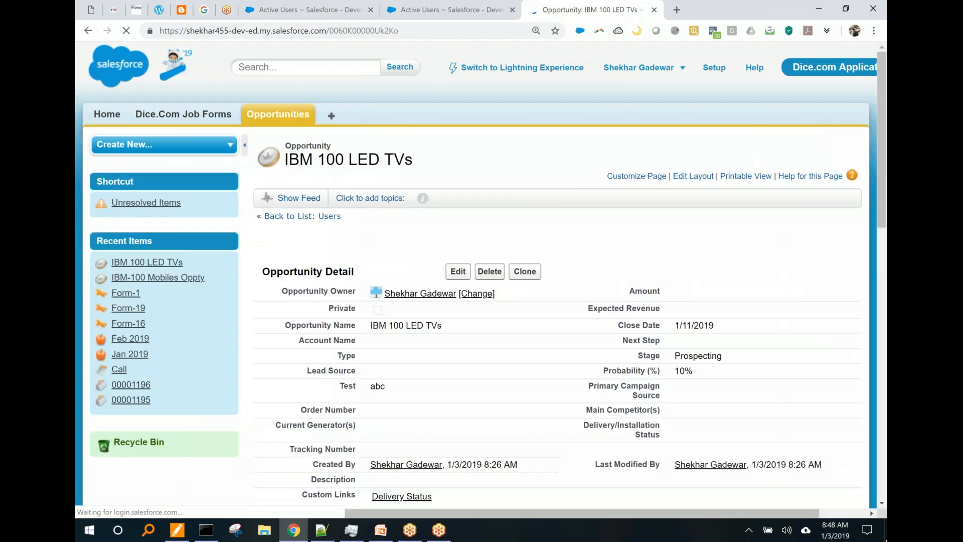
{"action": "scroll", "coordinate": [533, 174], "scroll_direction": "down", "scroll_amount": 5}
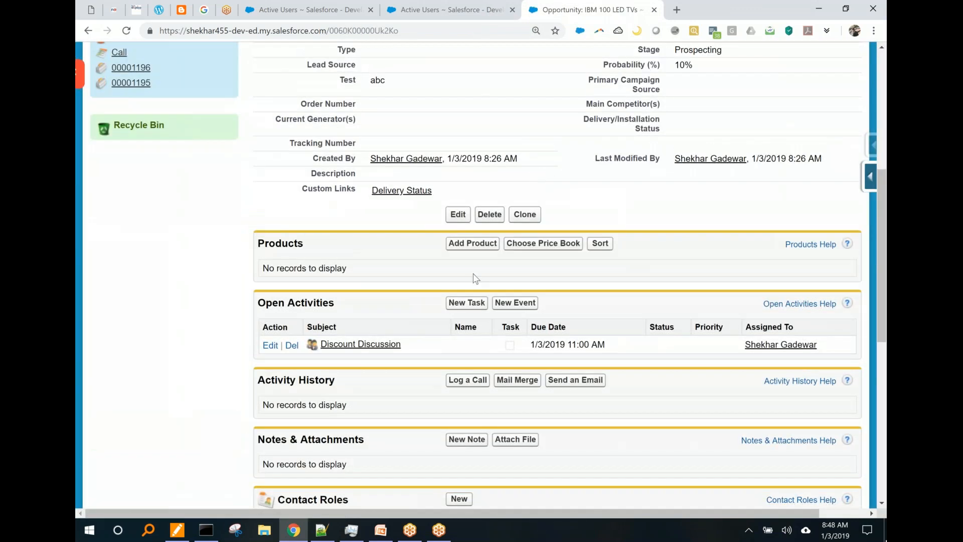
{"action": "left_click", "coordinate": [363, 345]}
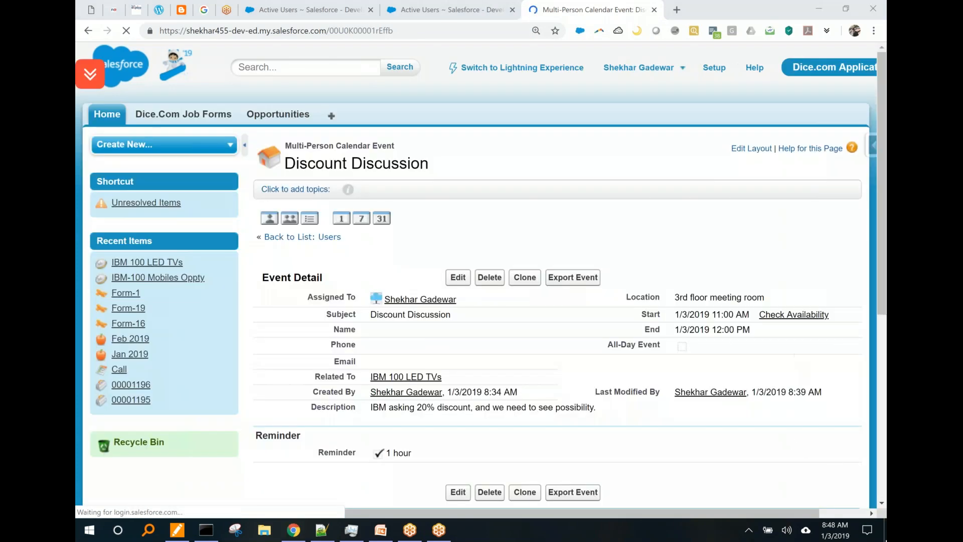
Step: Review the Discount Discussion event's details, attendee response lists and attachments, and open the event for editing
{"action": "scroll", "coordinate": [589, 316], "scroll_direction": "down", "scroll_amount": 3}
{"action": "scroll", "coordinate": [591, 318], "scroll_direction": "down", "scroll_amount": 3}
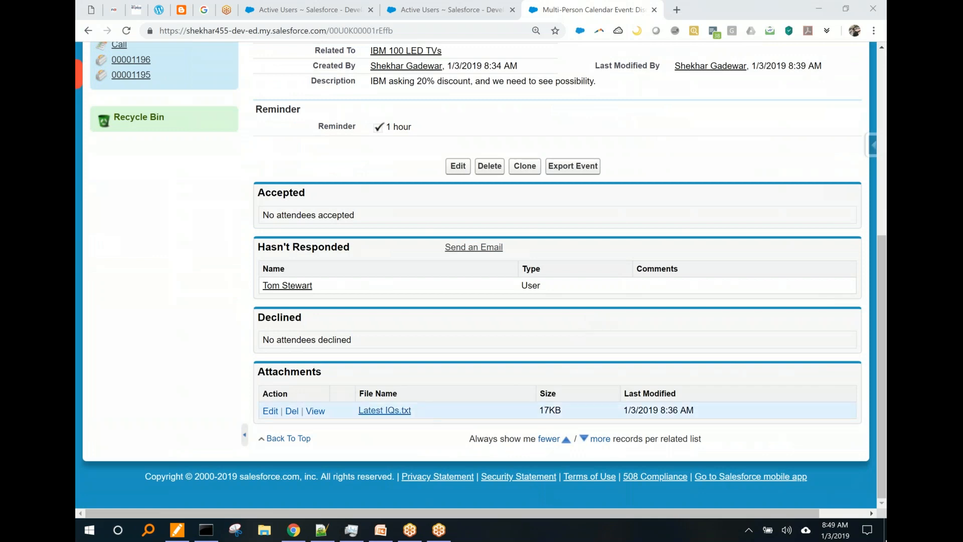
{"action": "scroll", "coordinate": [337, 294], "scroll_direction": "up", "scroll_amount": 3}
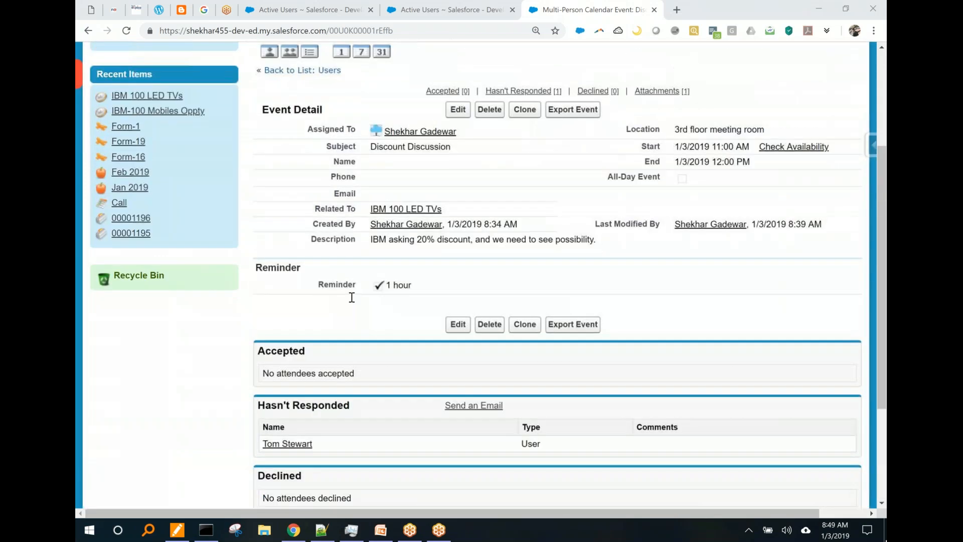
{"action": "scroll", "coordinate": [351, 297], "scroll_direction": "down", "scroll_amount": 3}
{"action": "scroll", "coordinate": [373, 311], "scroll_direction": "up", "scroll_amount": 6}
{"action": "scroll", "coordinate": [481, 284], "scroll_direction": "down", "scroll_amount": 5}
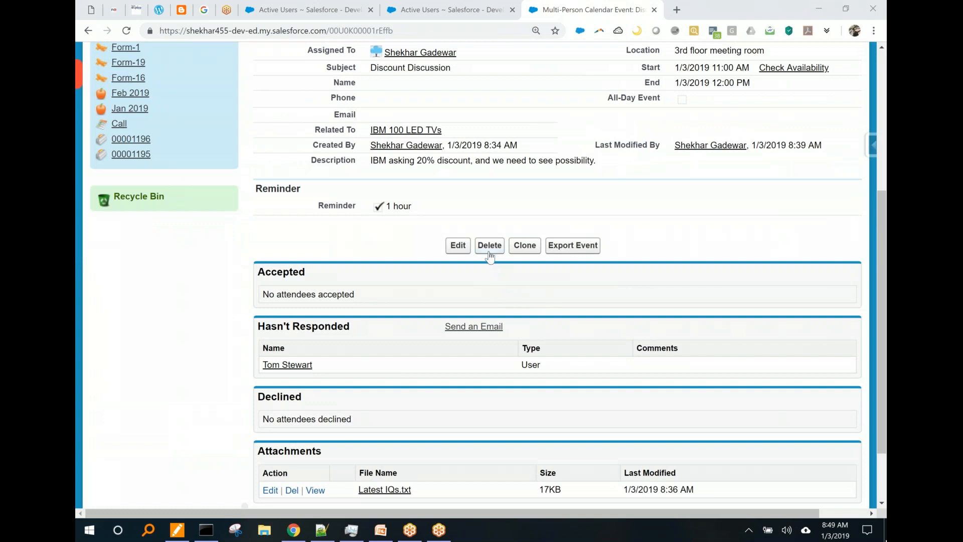
{"action": "scroll", "coordinate": [490, 270], "scroll_direction": "up", "scroll_amount": 5}
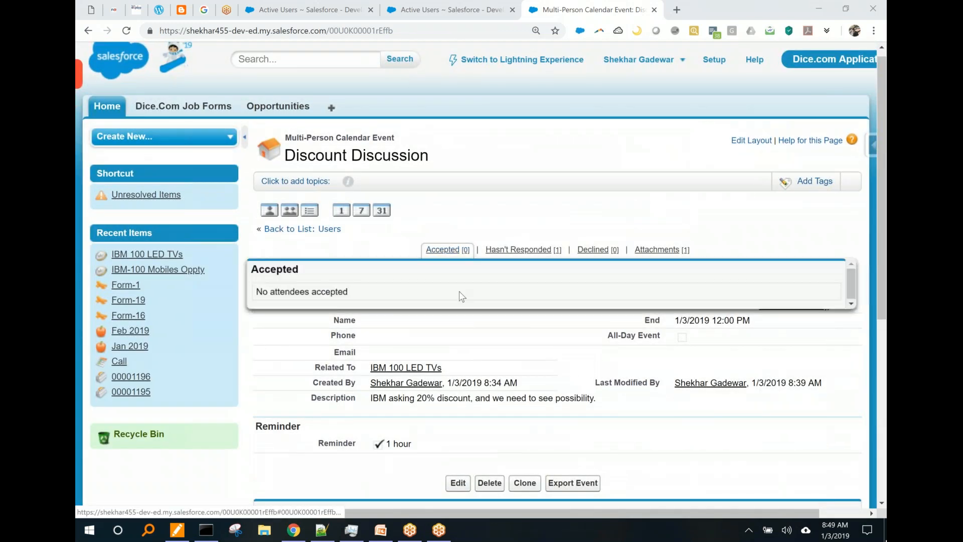
{"action": "left_click", "coordinate": [459, 269]}
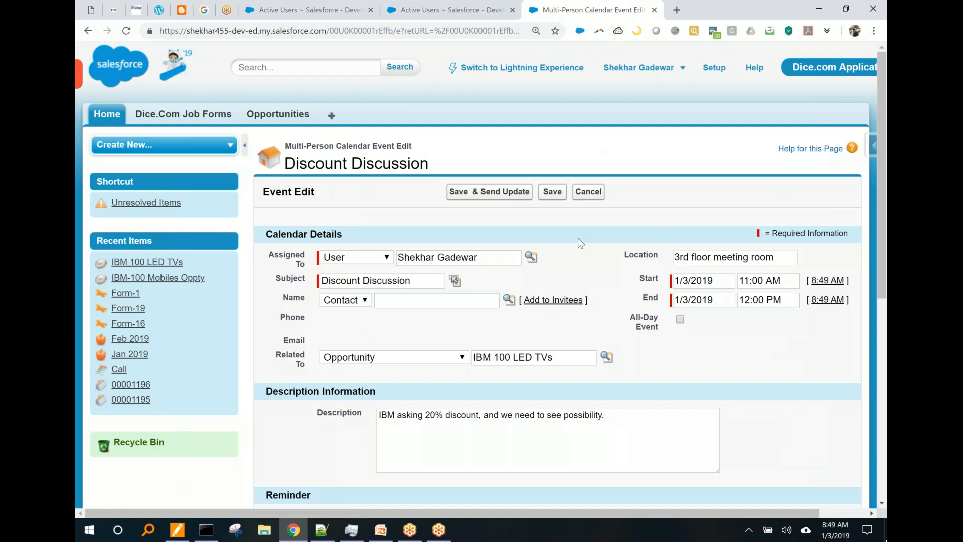
Step: Remove the second invitee, the one besides the event owner, from the Discount Discussion event
{"action": "scroll", "coordinate": [578, 238], "scroll_direction": "down", "scroll_amount": 1}
{"action": "scroll", "coordinate": [580, 239], "scroll_direction": "down", "scroll_amount": 5}
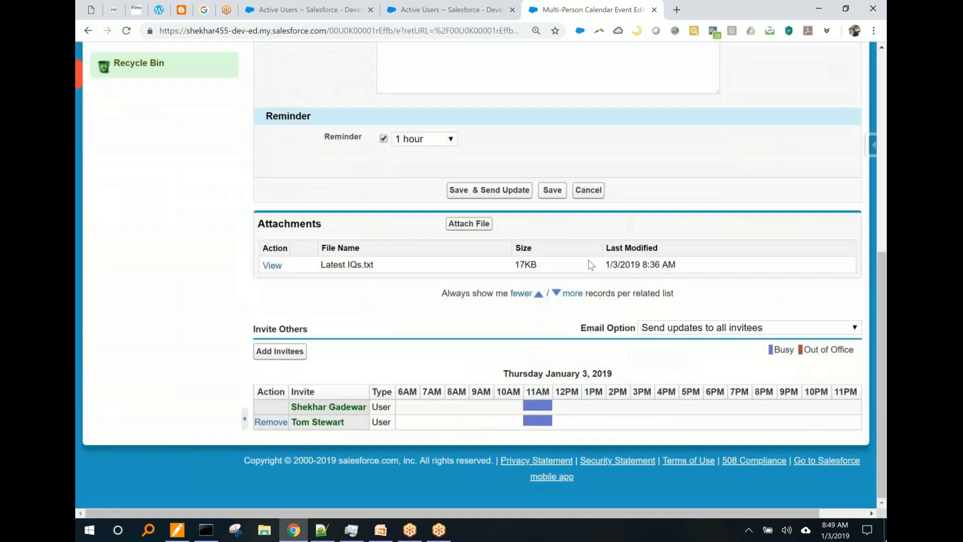
{"action": "left_click_drag", "start_coordinate": [355, 432], "coordinate": [297, 429]}
{"action": "left_click", "coordinate": [285, 427]}
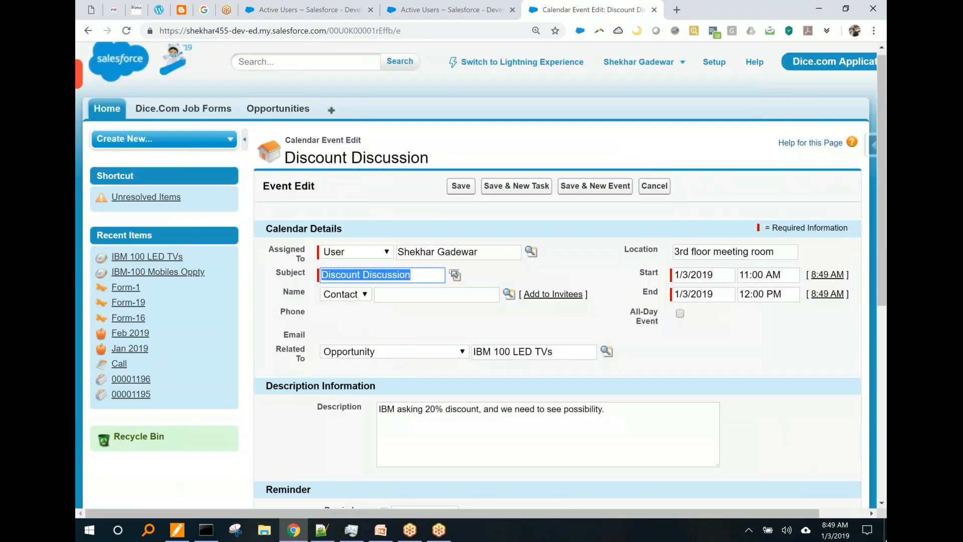
Step: Search within Users for event invitees and add the other Intelogik user to the Discount Discussion event
{"action": "scroll", "coordinate": [512, 326], "scroll_direction": "down", "scroll_amount": 7}
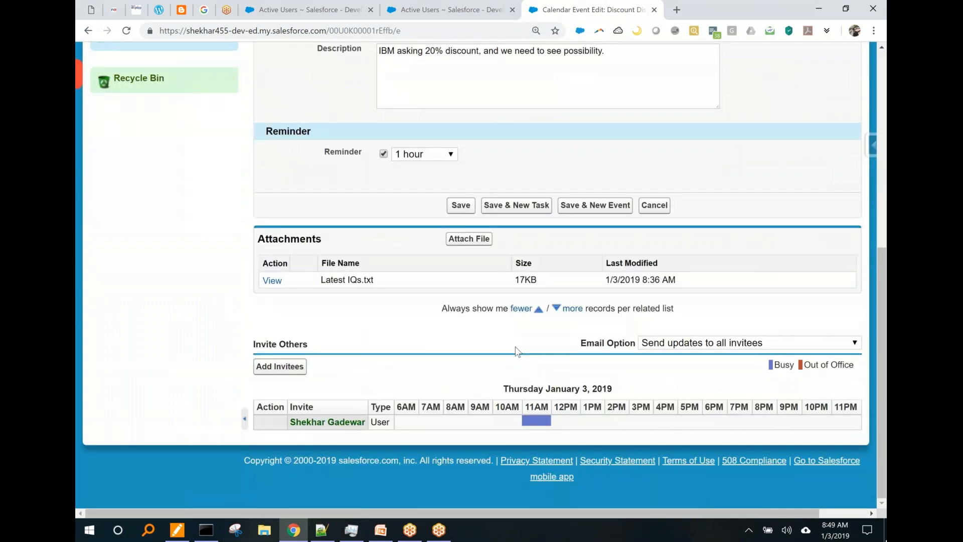
{"action": "scroll", "coordinate": [517, 351], "scroll_direction": "up", "scroll_amount": 8}
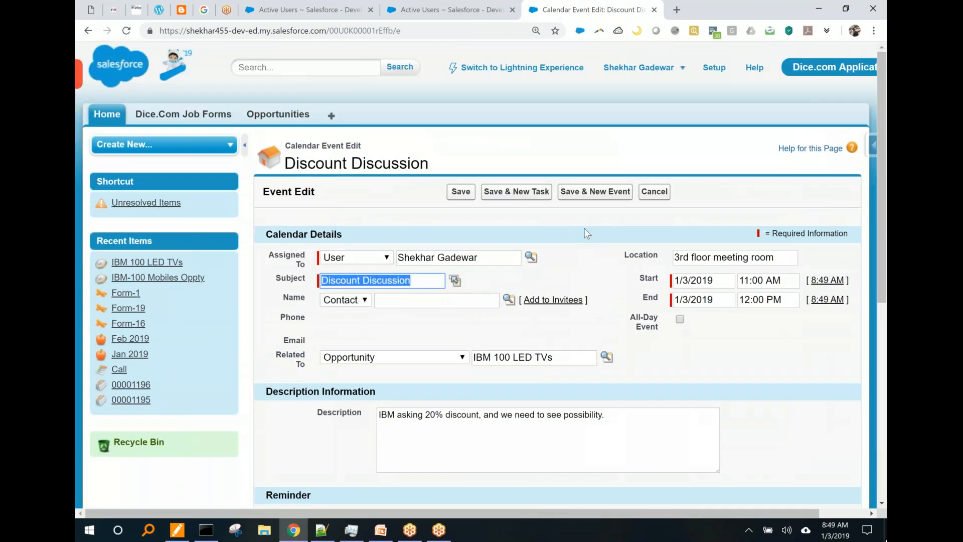
{"action": "scroll", "coordinate": [517, 351], "scroll_direction": "down", "scroll_amount": 7}
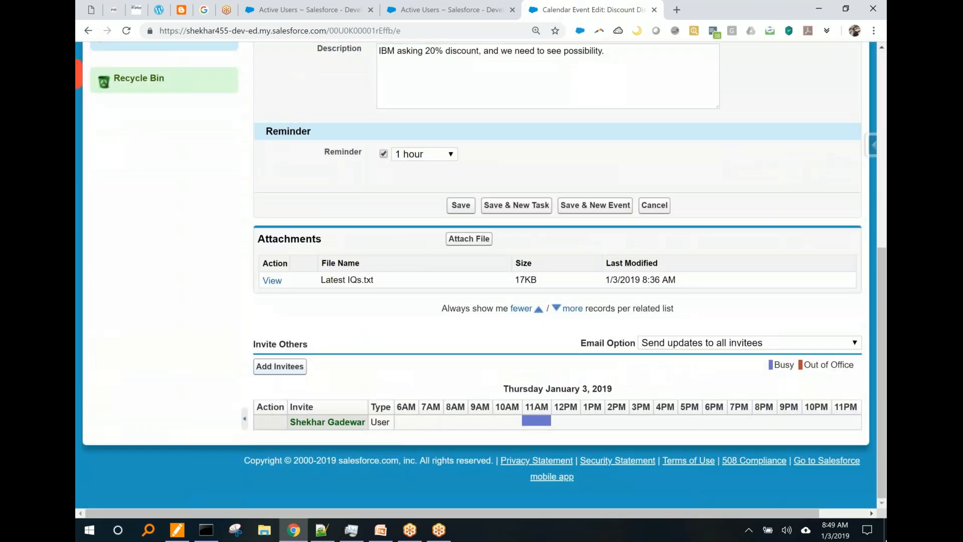
{"action": "left_click", "coordinate": [279, 366]}
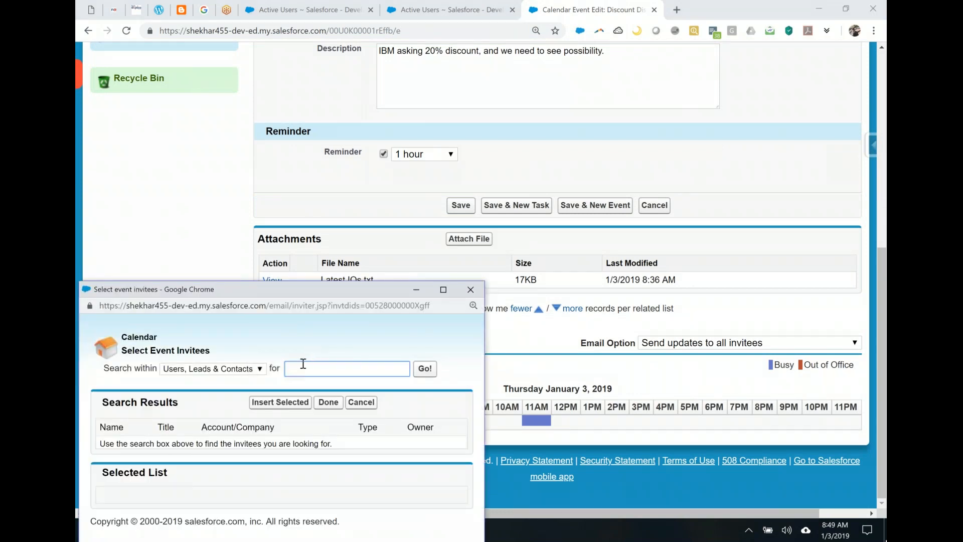
{"action": "left_click", "coordinate": [251, 369]}
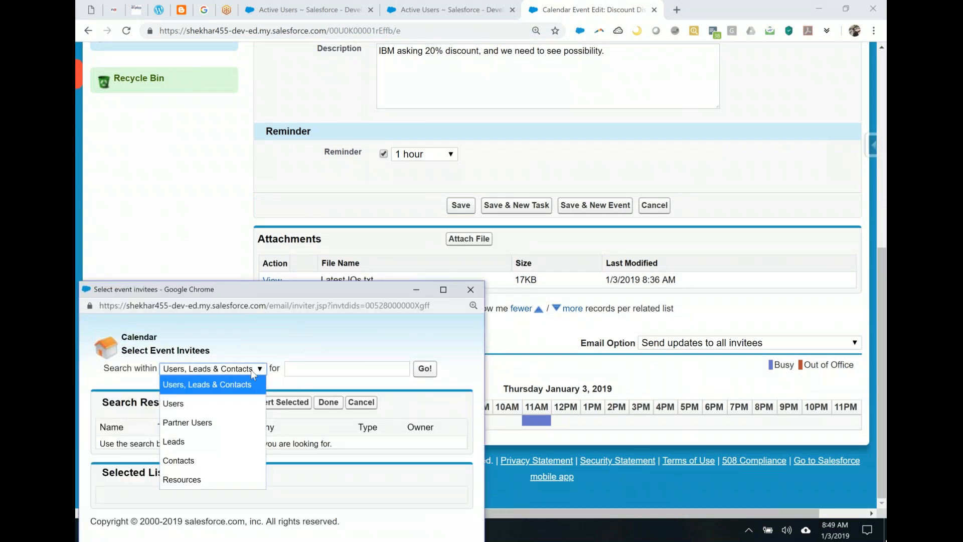
{"action": "left_click", "coordinate": [251, 403]}
{"action": "left_click", "coordinate": [421, 371]}
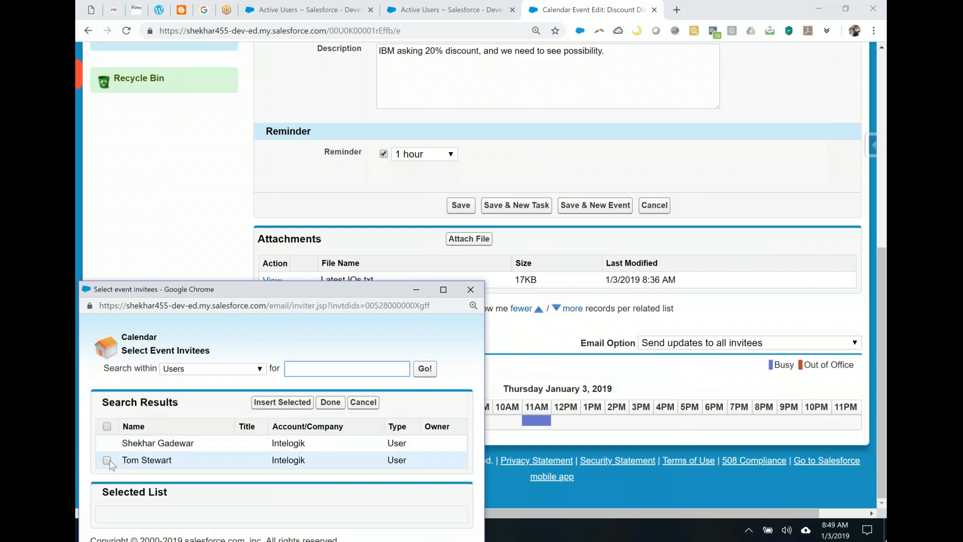
{"action": "left_click", "coordinate": [107, 459]}
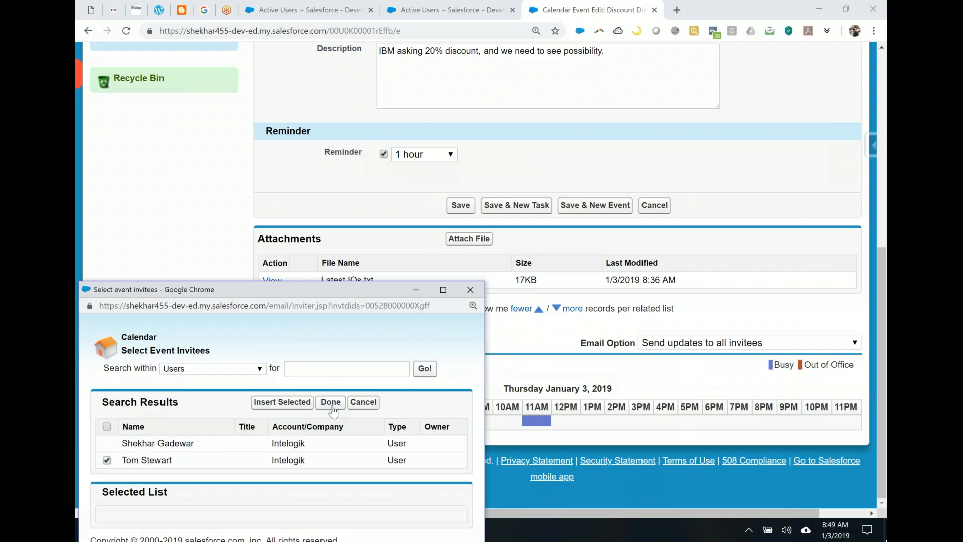
{"action": "left_click_drag", "start_coordinate": [341, 290], "coordinate": [328, 194]}
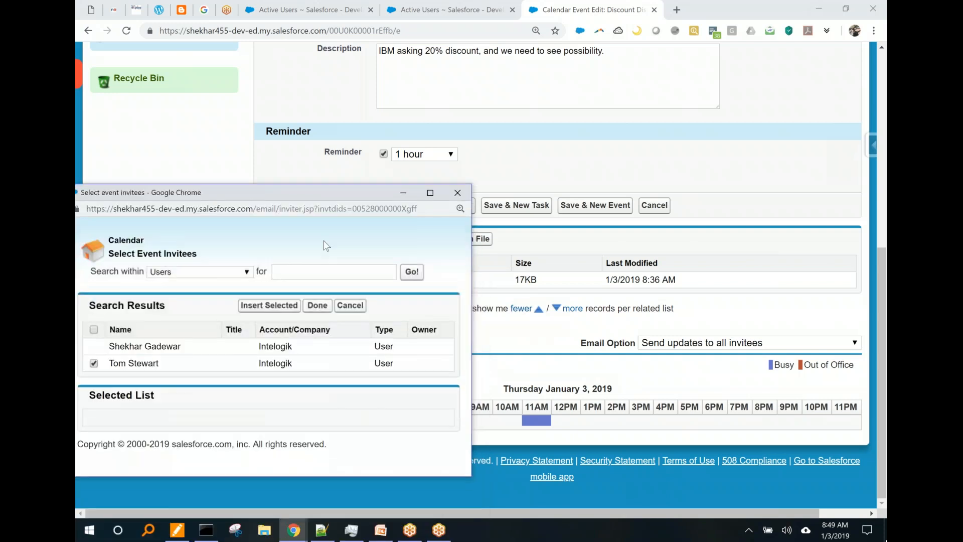
{"action": "left_click", "coordinate": [317, 305]}
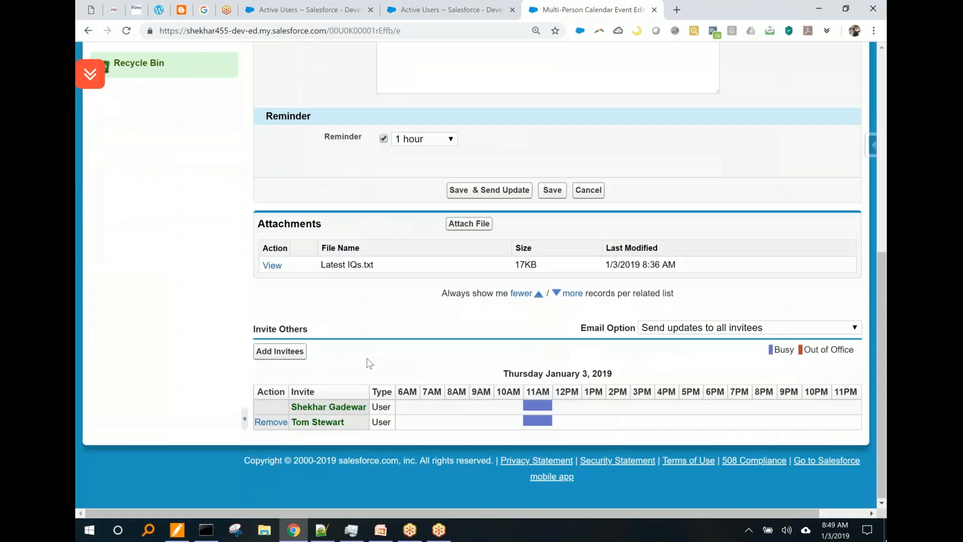
Step: Save the Discount Discussion event and send the update to its invitees
{"action": "scroll", "coordinate": [411, 391], "scroll_direction": "up", "scroll_amount": 2}
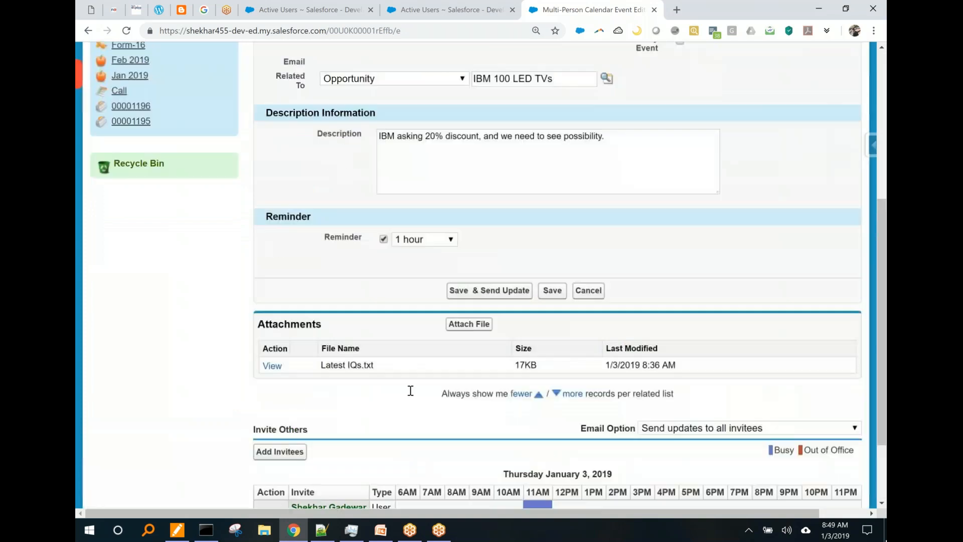
{"action": "scroll", "coordinate": [411, 391], "scroll_direction": "up", "scroll_amount": 1}
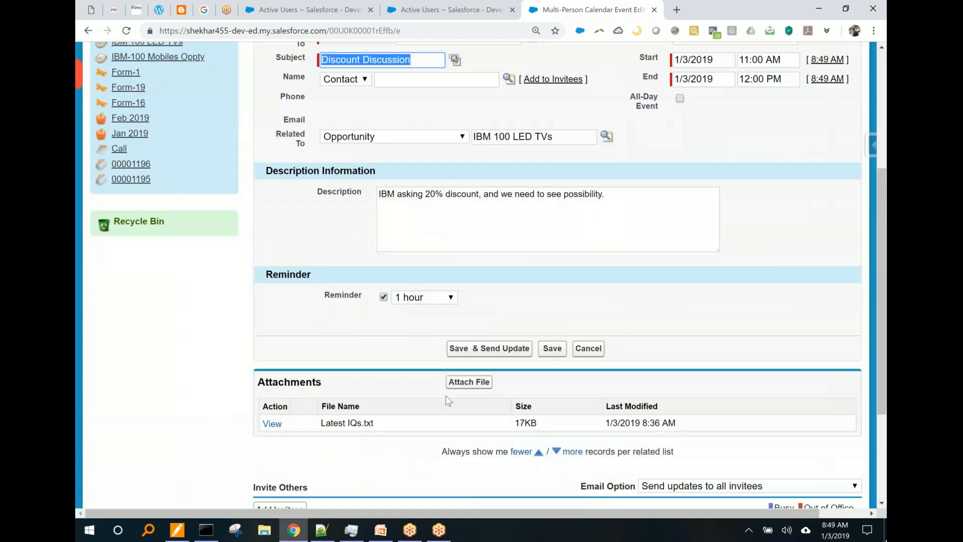
{"action": "left_click", "coordinate": [480, 350]}
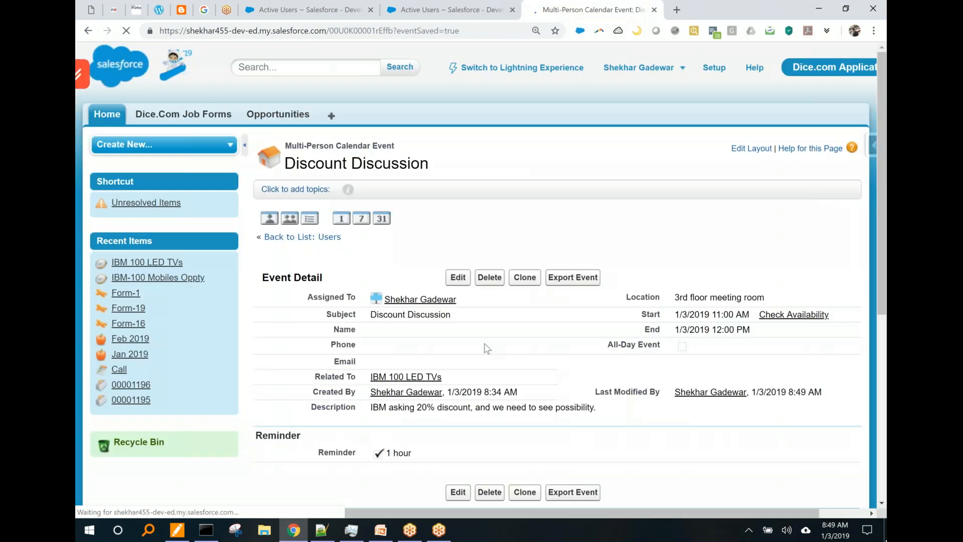
Step: Check the saved event's attendee responses and switch to Gmail to view the Meeting update: Discount Discussion email
{"action": "scroll", "coordinate": [487, 348], "scroll_direction": "down", "scroll_amount": 5}
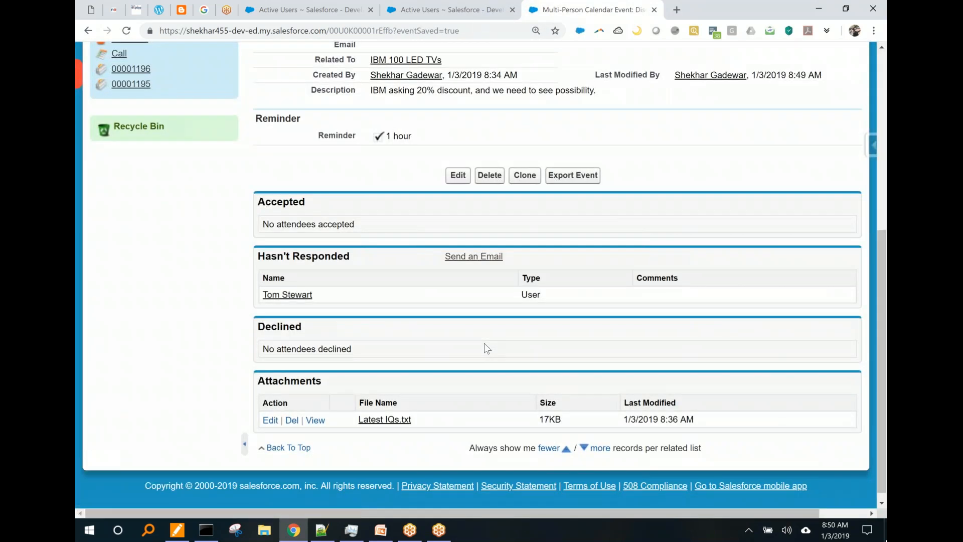
{"action": "scroll", "coordinate": [485, 345], "scroll_direction": "up", "scroll_amount": 4}
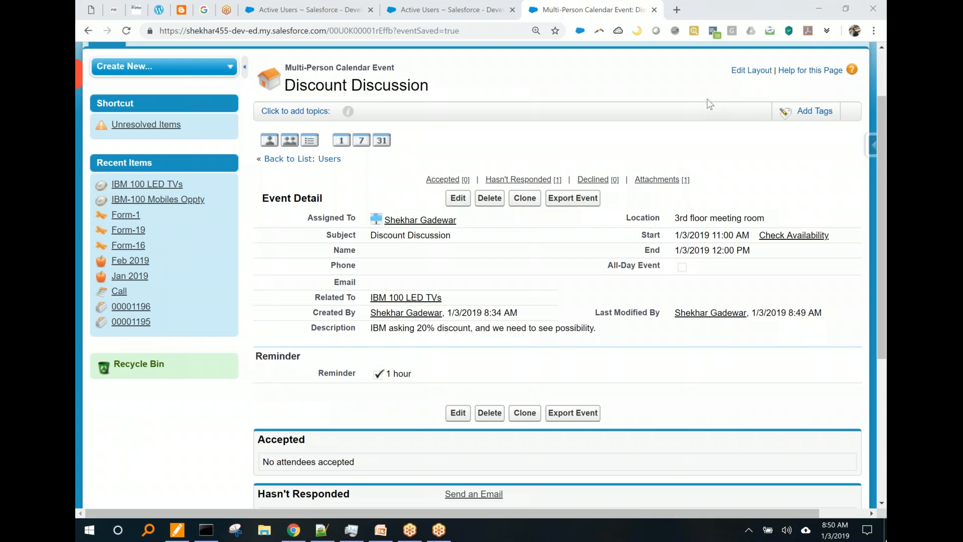
{"action": "key", "text": "alt+Tab"}
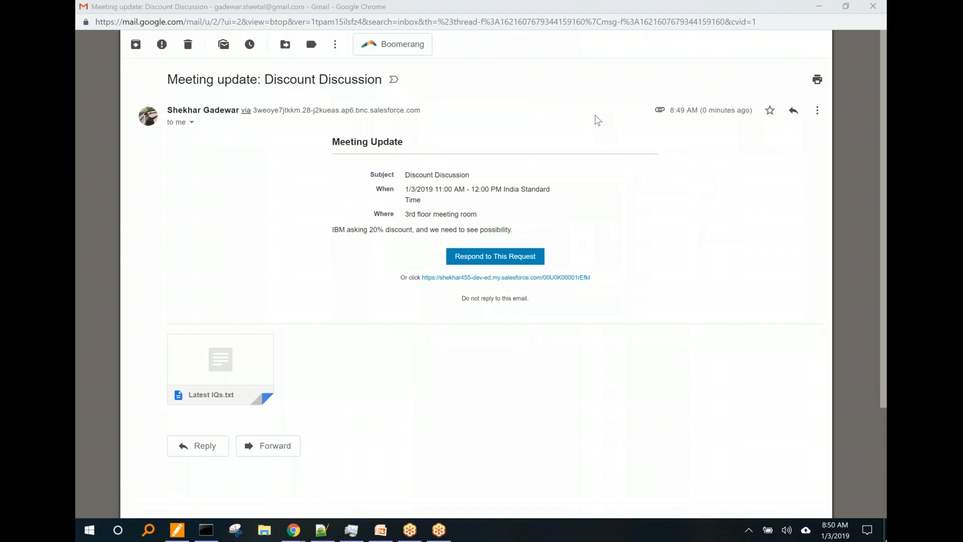
{"action": "mouse_move", "coordinate": [560, 243]}
{"action": "left_mouse_down"}
{"action": "mouse_move", "coordinate": [574, 249]}
{"action": "mouse_move", "coordinate": [676, 142]}
{"action": "left_mouse_up"}
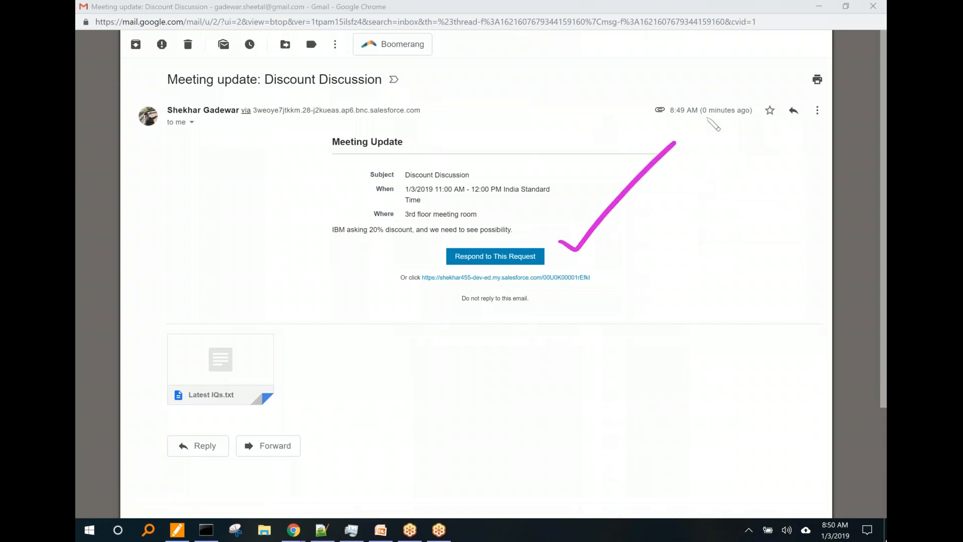
{"action": "mouse_move", "coordinate": [616, 268]}
{"action": "left_mouse_down"}
{"action": "mouse_move", "coordinate": [491, 347]}
{"action": "mouse_move", "coordinate": [631, 298]}
{"action": "left_mouse_up"}
{"action": "left_click_drag", "start_coordinate": [591, 256], "coordinate": [632, 301]}
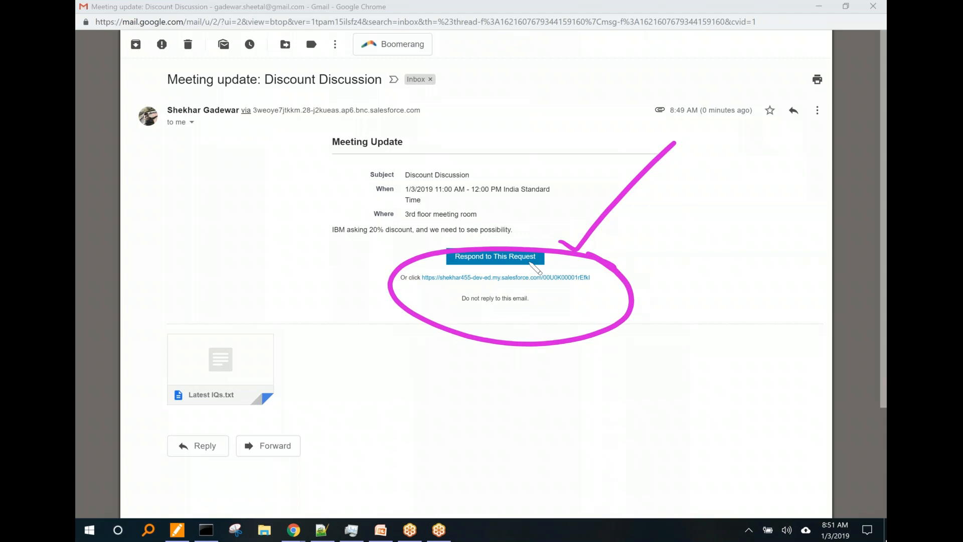
{"action": "left_click_drag", "start_coordinate": [634, 390], "coordinate": [611, 445]}
{"action": "left_click_drag", "start_coordinate": [652, 373], "coordinate": [609, 401]}
{"action": "left_click_drag", "start_coordinate": [682, 363], "coordinate": [720, 385]}
{"action": "mouse_move", "coordinate": [747, 348]}
{"action": "left_mouse_down"}
{"action": "mouse_move", "coordinate": [710, 340]}
{"action": "mouse_move", "coordinate": [750, 351]}
{"action": "left_mouse_up"}
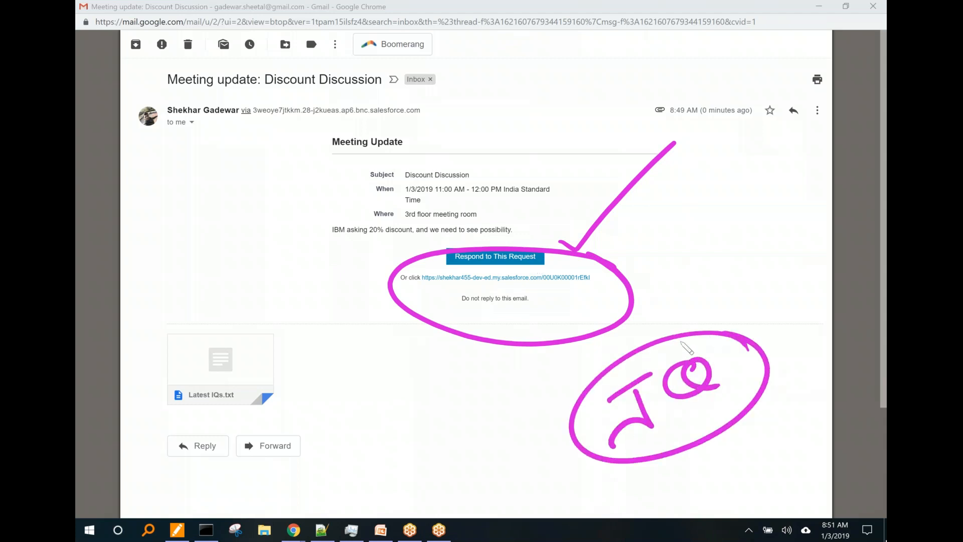
{"action": "mouse_move", "coordinate": [685, 81]}
{"action": "left_mouse_down"}
{"action": "mouse_move", "coordinate": [550, 168]}
{"action": "mouse_move", "coordinate": [547, 200]}
{"action": "left_mouse_up"}
{"action": "left_click_drag", "start_coordinate": [522, 159], "coordinate": [571, 159]}
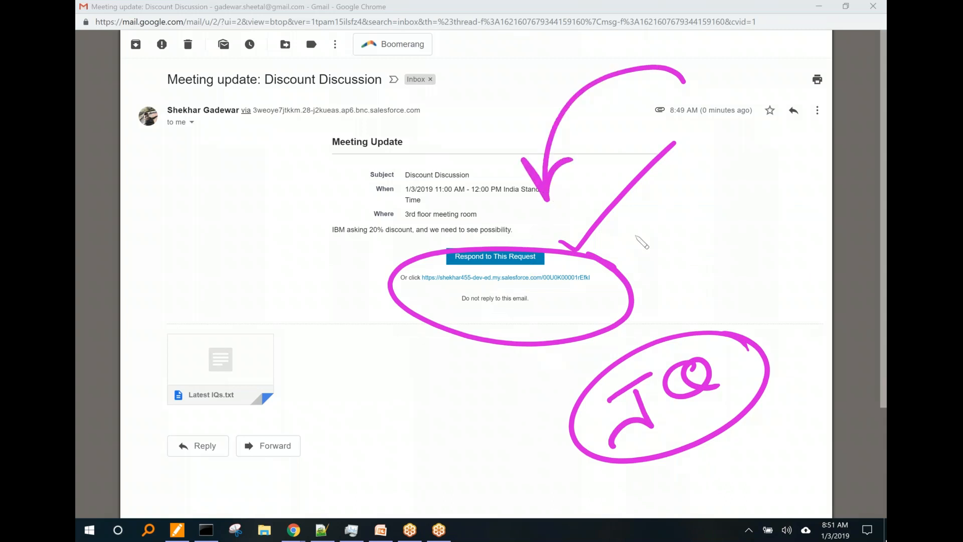
{"action": "mouse_move", "coordinate": [567, 266]}
{"action": "left_mouse_down"}
{"action": "mouse_move", "coordinate": [496, 307]}
{"action": "mouse_move", "coordinate": [577, 257]}
{"action": "mouse_move", "coordinate": [544, 255]}
{"action": "left_mouse_up"}
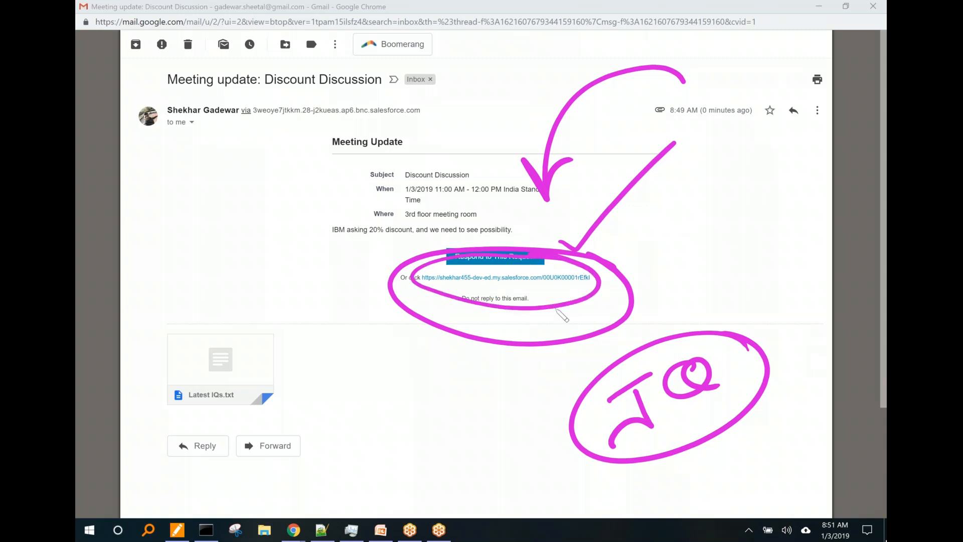
{"action": "left_click_drag", "start_coordinate": [656, 249], "coordinate": [758, 202]}
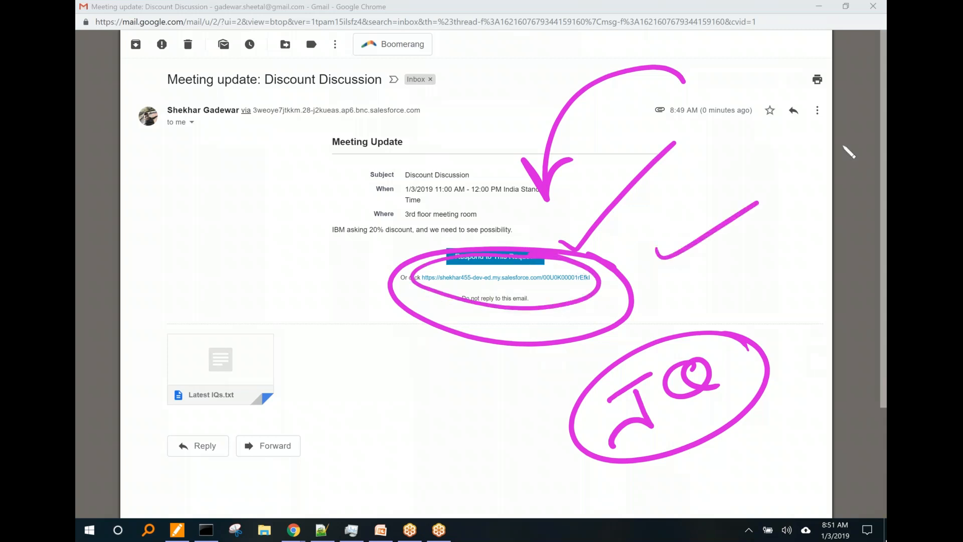
{"action": "left_click_drag", "start_coordinate": [228, 139], "coordinate": [247, 174]}
{"action": "mouse_move", "coordinate": [275, 117]}
{"action": "left_mouse_down"}
{"action": "mouse_move", "coordinate": [297, 35]}
{"action": "mouse_move", "coordinate": [364, 42]}
{"action": "left_mouse_up"}
{"action": "left_click_drag", "start_coordinate": [438, 34], "coordinate": [206, 243]}
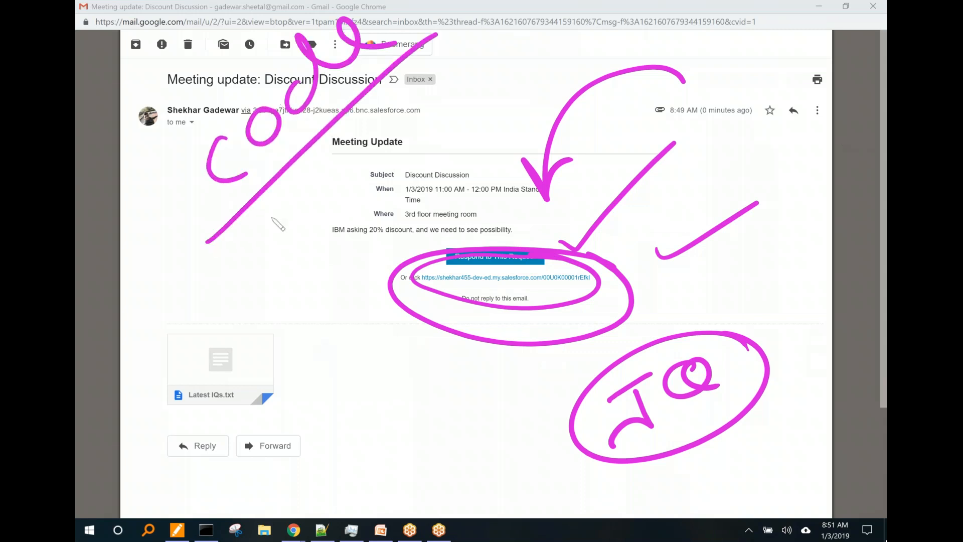
{"action": "left_click_drag", "start_coordinate": [269, 215], "coordinate": [339, 236]}
{"action": "left_click_drag", "start_coordinate": [335, 195], "coordinate": [348, 217]}
{"action": "mouse_move", "coordinate": [314, 172]}
{"action": "left_mouse_down"}
{"action": "mouse_move", "coordinate": [393, 211]}
{"action": "mouse_move", "coordinate": [359, 221]}
{"action": "left_mouse_up"}
{"action": "left_click_drag", "start_coordinate": [388, 111], "coordinate": [551, 57]}
{"action": "mouse_move", "coordinate": [318, 304]}
{"action": "left_mouse_down"}
{"action": "mouse_move", "coordinate": [445, 197]}
{"action": "mouse_move", "coordinate": [535, 138]}
{"action": "left_mouse_up"}
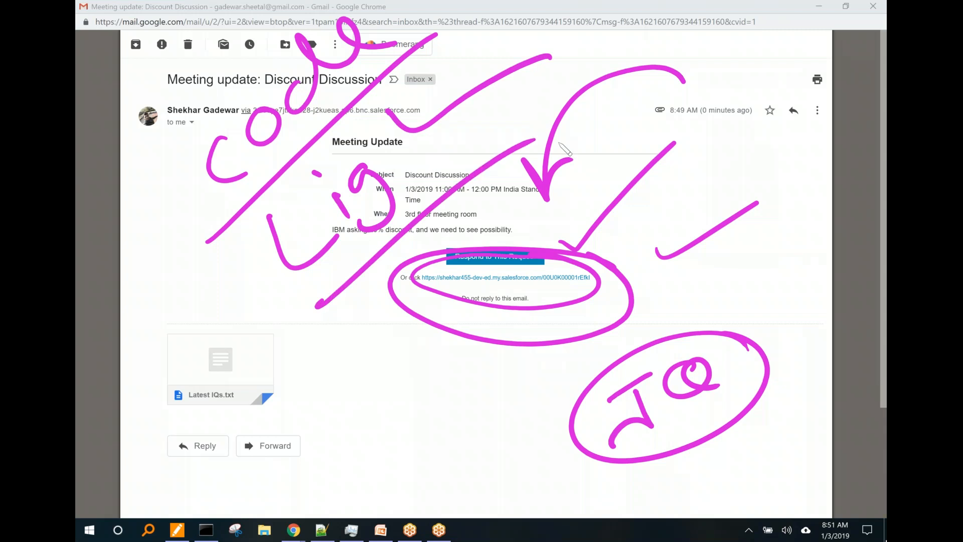
{"action": "key", "text": "ctrl+shift+7"}
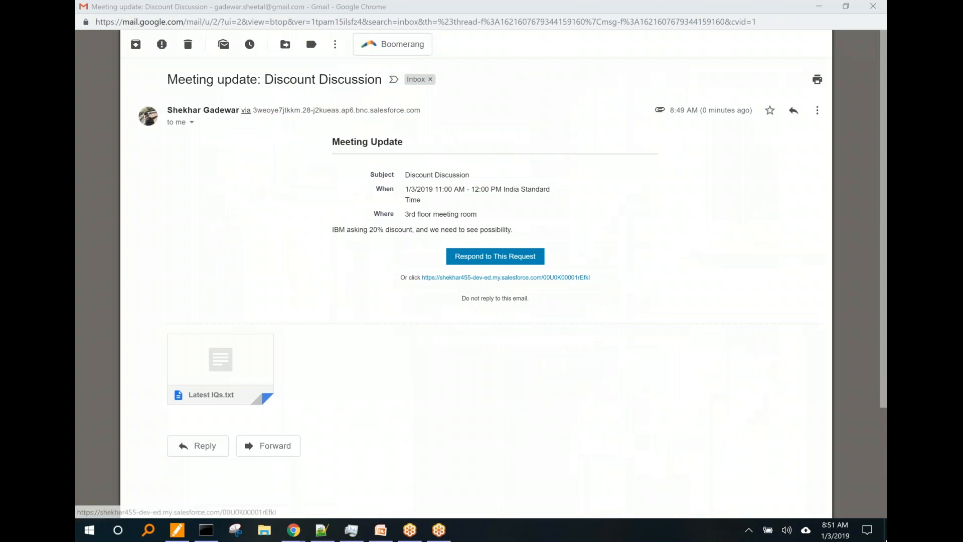
Step: Copy the event link below Respond to This Request in the email and switch back to Salesforce
{"action": "left_click_drag", "start_coordinate": [605, 278], "coordinate": [422, 279]}
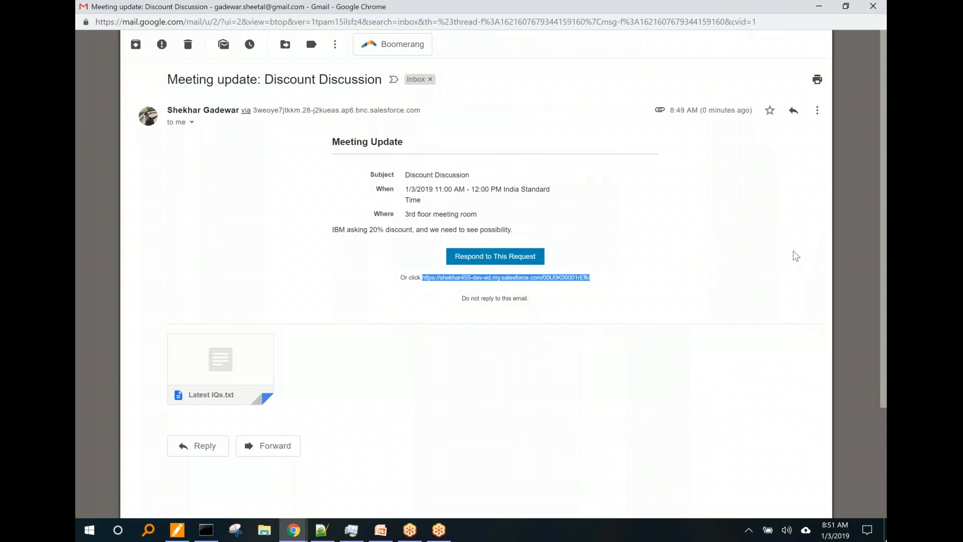
{"action": "key", "text": "alt+Tab"}
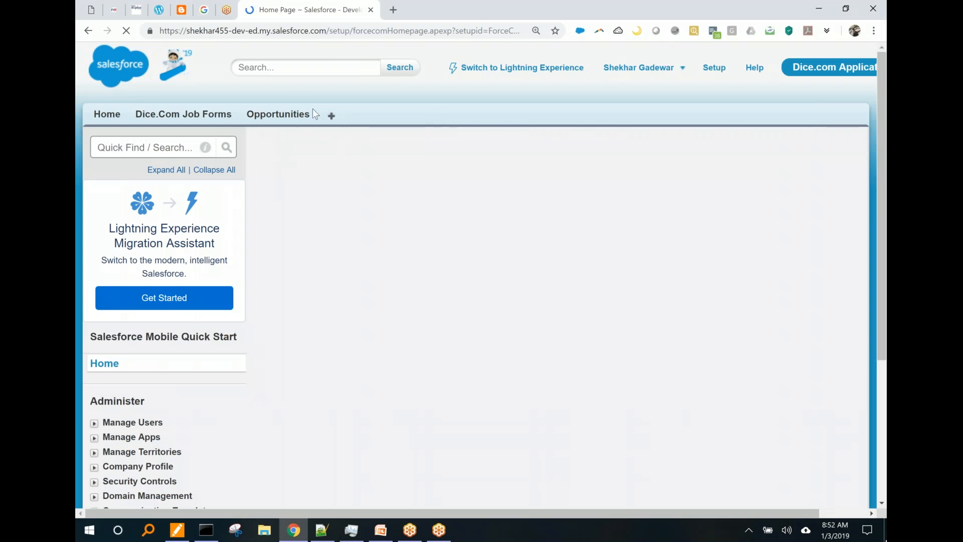
Step: Open the Active Users list under Manage Users and log in as the invited user with the HA Fin Department profile
{"action": "scroll", "coordinate": [314, 109], "scroll_direction": "down", "scroll_amount": 2}
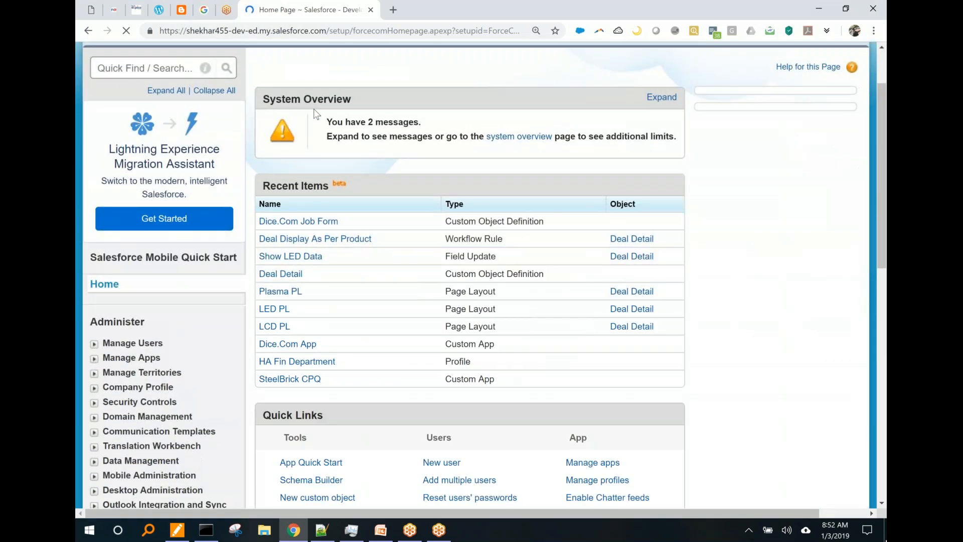
{"action": "scroll", "coordinate": [314, 110], "scroll_direction": "up", "scroll_amount": 2}
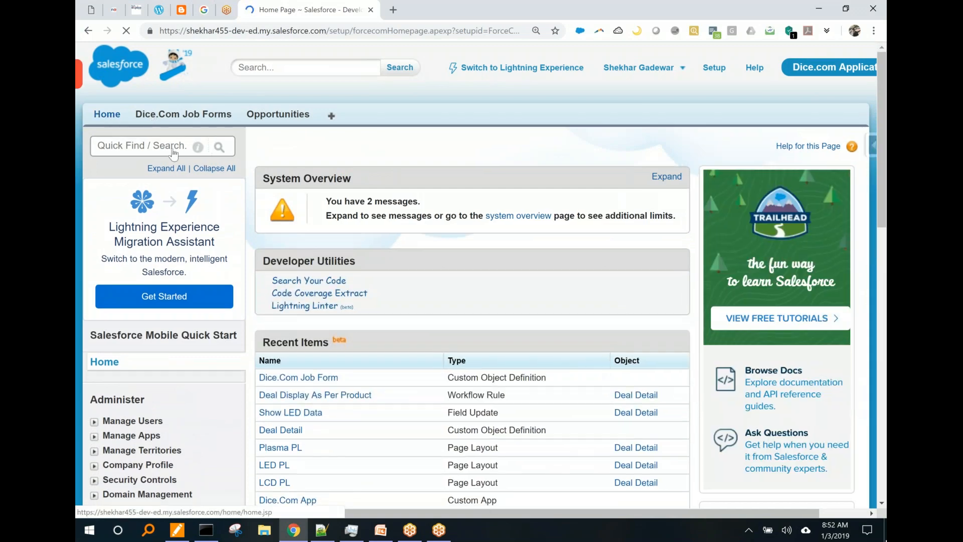
{"action": "scroll", "coordinate": [188, 172], "scroll_direction": "down", "scroll_amount": 5}
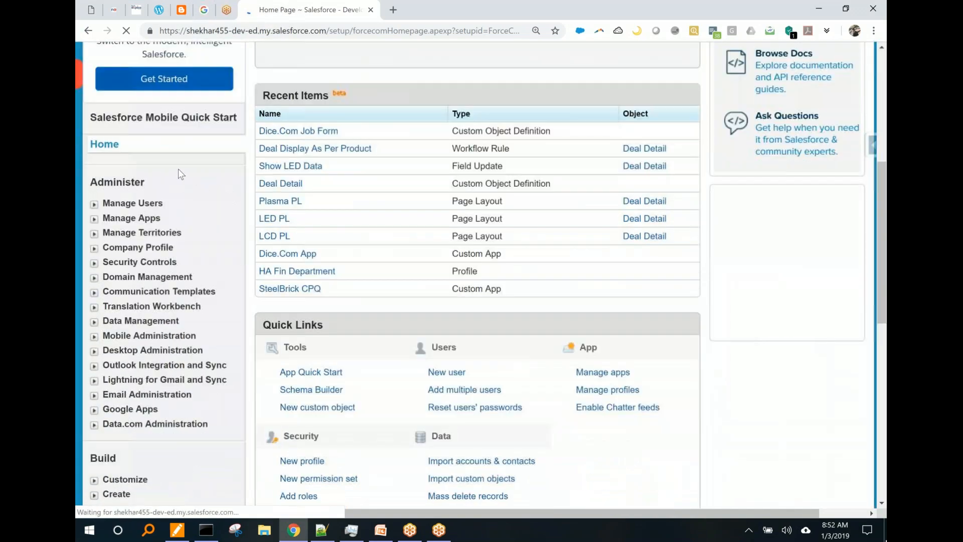
{"action": "left_click", "coordinate": [94, 203]}
{"action": "left_click", "coordinate": [131, 219]}
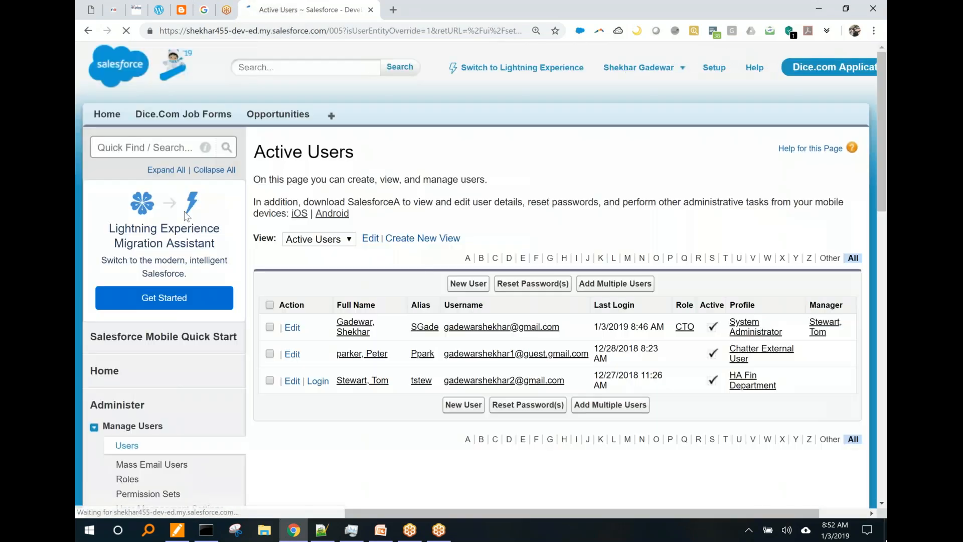
{"action": "left_click", "coordinate": [324, 381]}
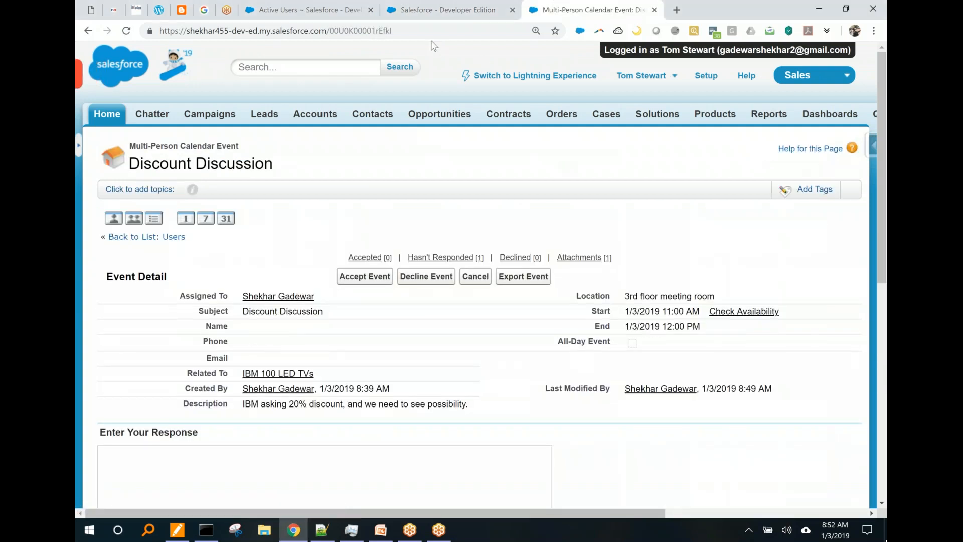
{"action": "mouse_move", "coordinate": [622, 52]}
{"action": "left_mouse_down"}
{"action": "mouse_move", "coordinate": [712, 91]}
{"action": "mouse_move", "coordinate": [619, 49]}
{"action": "left_mouse_up"}
{"action": "mouse_move", "coordinate": [406, 20]}
{"action": "left_mouse_down"}
{"action": "mouse_move", "coordinate": [177, 33]}
{"action": "mouse_move", "coordinate": [412, 26]}
{"action": "left_mouse_up"}
{"action": "mouse_move", "coordinate": [365, 255]}
{"action": "left_mouse_down"}
{"action": "mouse_move", "coordinate": [171, 457]}
{"action": "mouse_move", "coordinate": [344, 235]}
{"action": "mouse_move", "coordinate": [389, 286]}
{"action": "left_mouse_up"}
{"action": "left_click_drag", "start_coordinate": [321, 365], "coordinate": [454, 251]}
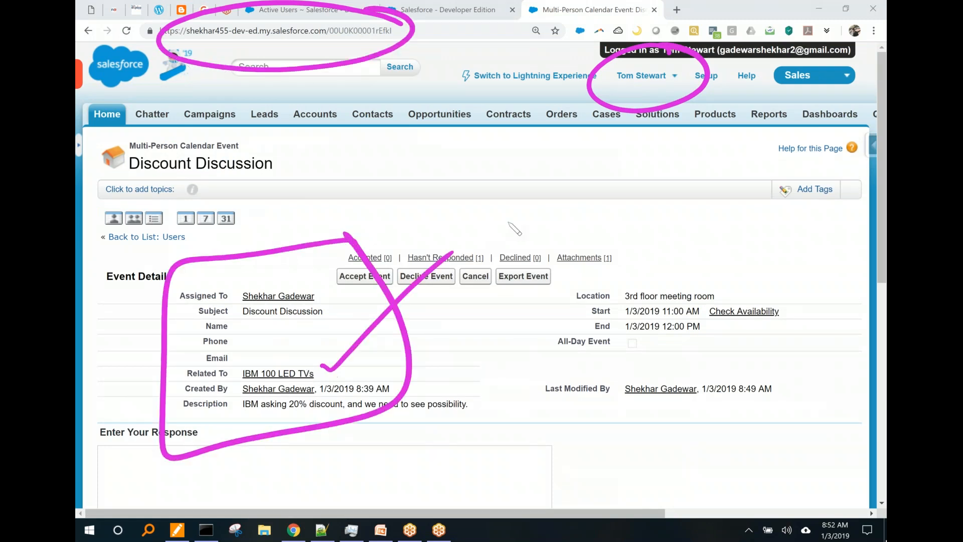
{"action": "mouse_move", "coordinate": [708, 275]}
{"action": "left_mouse_down"}
{"action": "mouse_move", "coordinate": [574, 346]}
{"action": "mouse_move", "coordinate": [642, 248]}
{"action": "left_mouse_up"}
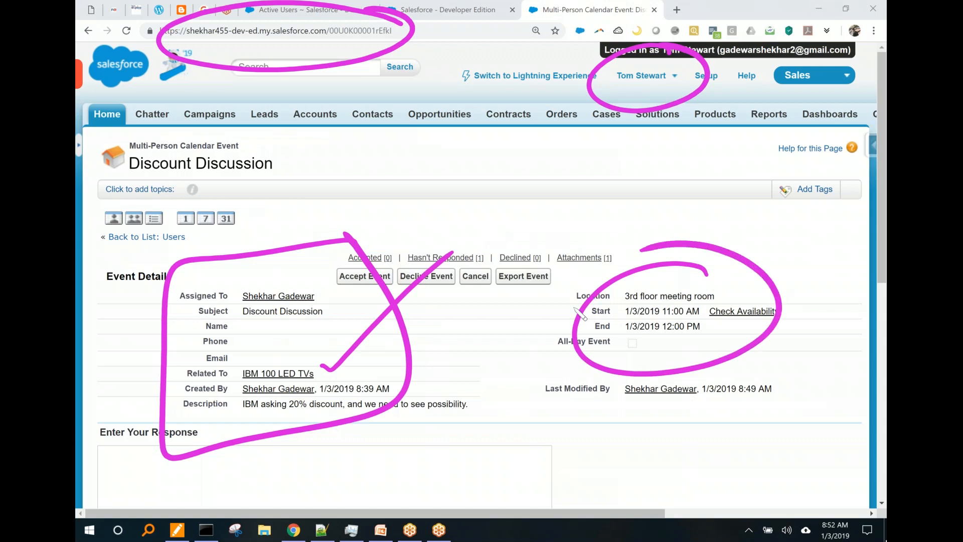
{"action": "key", "text": "Escape"}
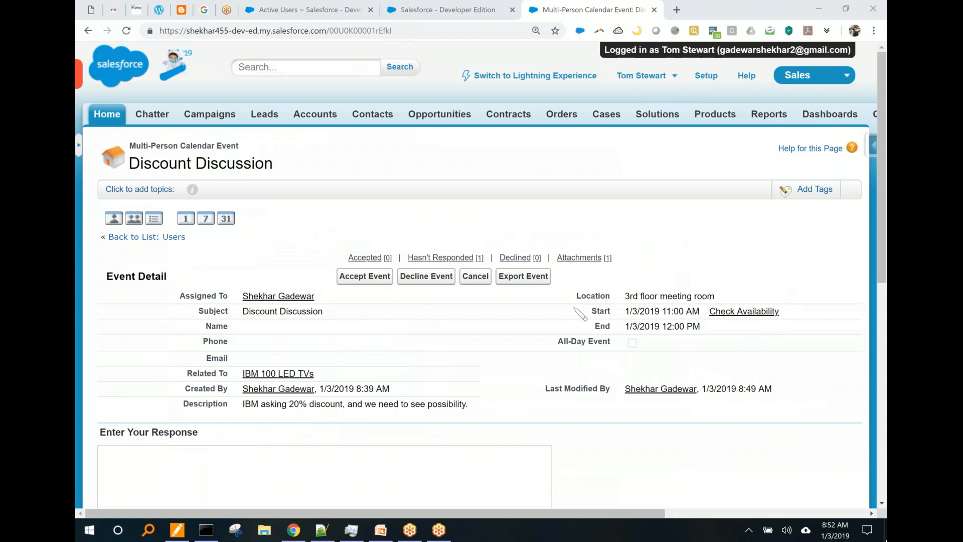
{"action": "left_click_drag", "start_coordinate": [535, 156], "coordinate": [360, 251]}
{"action": "left_click_drag", "start_coordinate": [342, 203], "coordinate": [382, 225]}
{"action": "mouse_move", "coordinate": [304, 368]}
{"action": "left_mouse_down"}
{"action": "mouse_move", "coordinate": [361, 405]}
{"action": "mouse_move", "coordinate": [423, 293]}
{"action": "left_mouse_up"}
{"action": "mouse_move", "coordinate": [398, 334]}
{"action": "left_mouse_down"}
{"action": "mouse_move", "coordinate": [423, 293]}
{"action": "mouse_move", "coordinate": [393, 340]}
{"action": "left_mouse_up"}
{"action": "left_click_drag", "start_coordinate": [423, 295], "coordinate": [443, 340]}
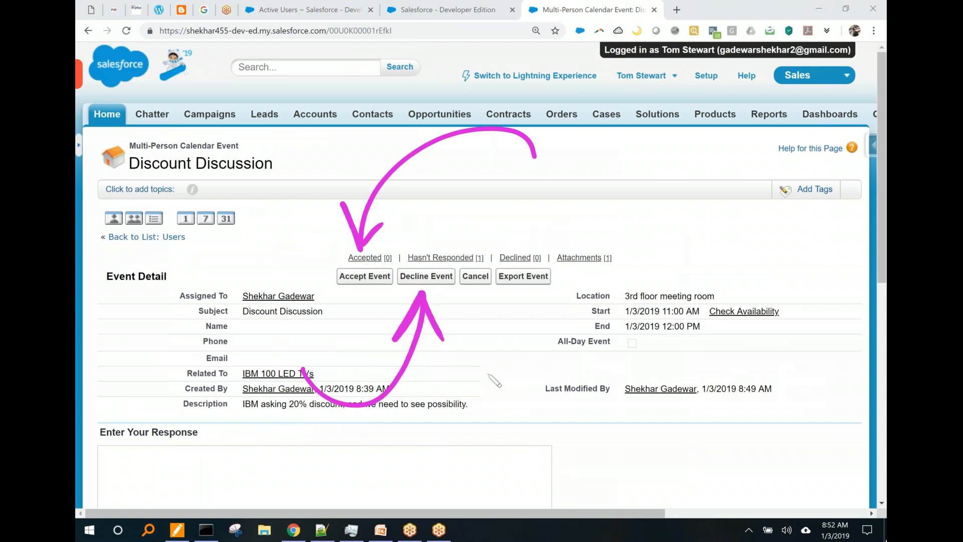
{"action": "left_click_drag", "start_coordinate": [513, 243], "coordinate": [544, 232]}
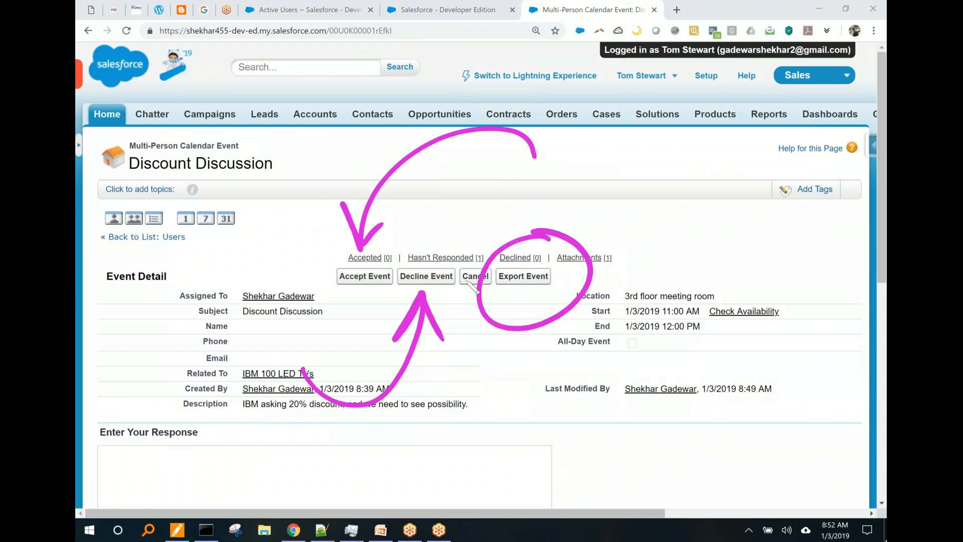
{"action": "key", "text": "ctrl+shift+7"}
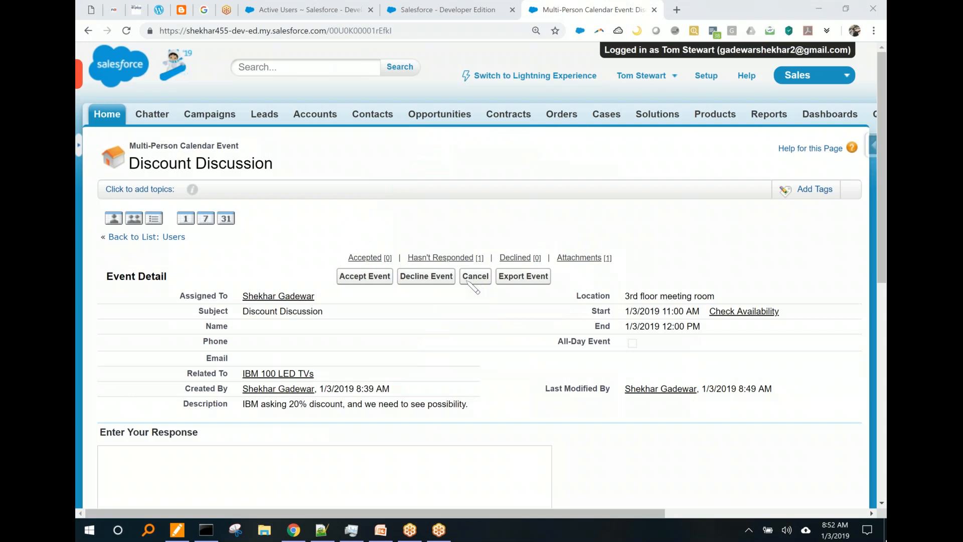
Step: Enter the event response "Yes I can come after 5 min delay as I have one more meeting with CEO before that."
{"action": "scroll", "coordinate": [431, 283], "scroll_direction": "down", "scroll_amount": 2}
{"action": "left_click", "coordinate": [312, 395]}
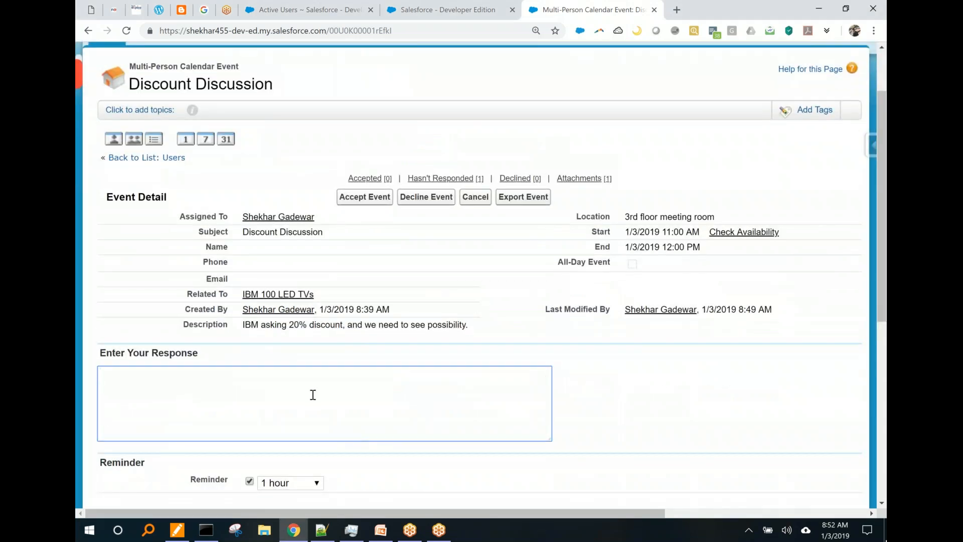
{"action": "type", "text": "Yes I can come after 5ms"}
{"action": "key", "text": "BackSpace"}
{"action": "key", "text": "BackSpace"}
{"action": "type", "text": "min delay as"}
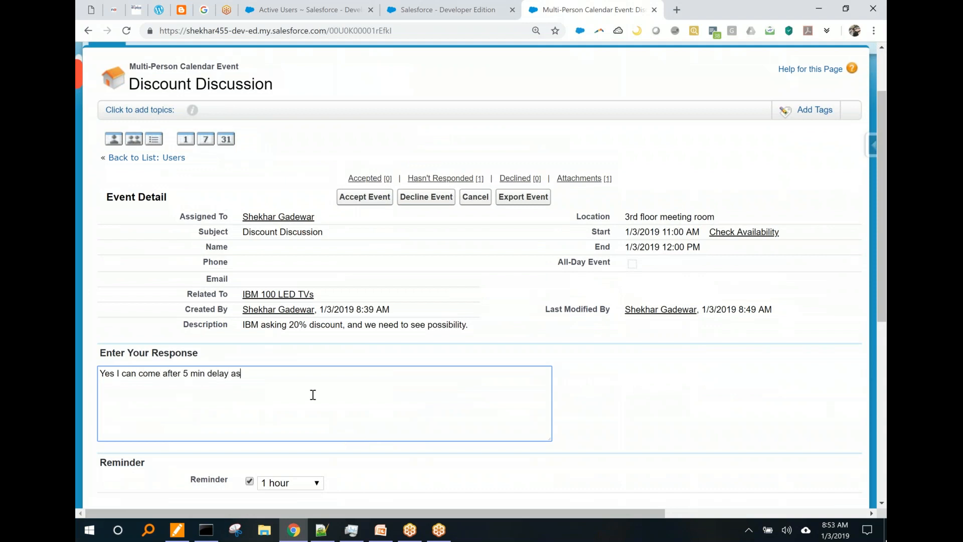
{"action": "type", "text": " I have one more meeting wth"}
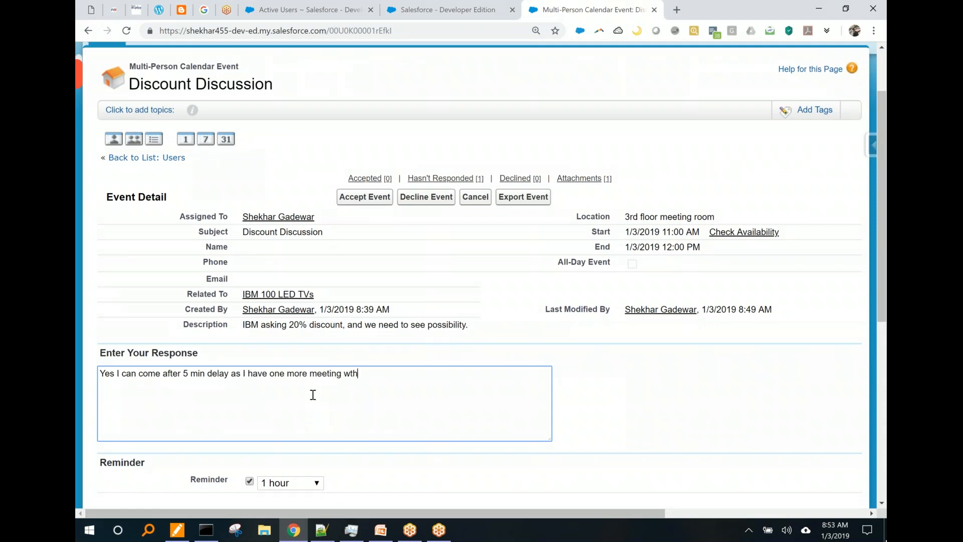
{"action": "key", "text": "BackSpace"}
{"action": "key", "text": "BackSpace"}
{"action": "type", "text": "ith CEO before that."}
Step: Check the reminder options and accept the Discount Discussion event with the entered response
{"action": "scroll", "coordinate": [300, 250], "scroll_direction": "down", "scroll_amount": 5}
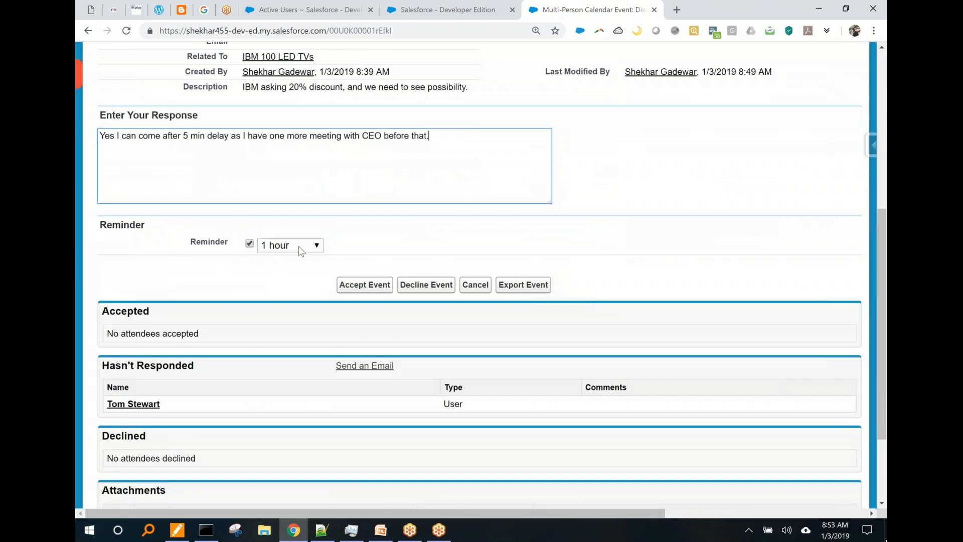
{"action": "left_click", "coordinate": [299, 246]}
{"action": "left_click", "coordinate": [389, 242]}
{"action": "scroll", "coordinate": [390, 243], "scroll_direction": "up", "scroll_amount": 6}
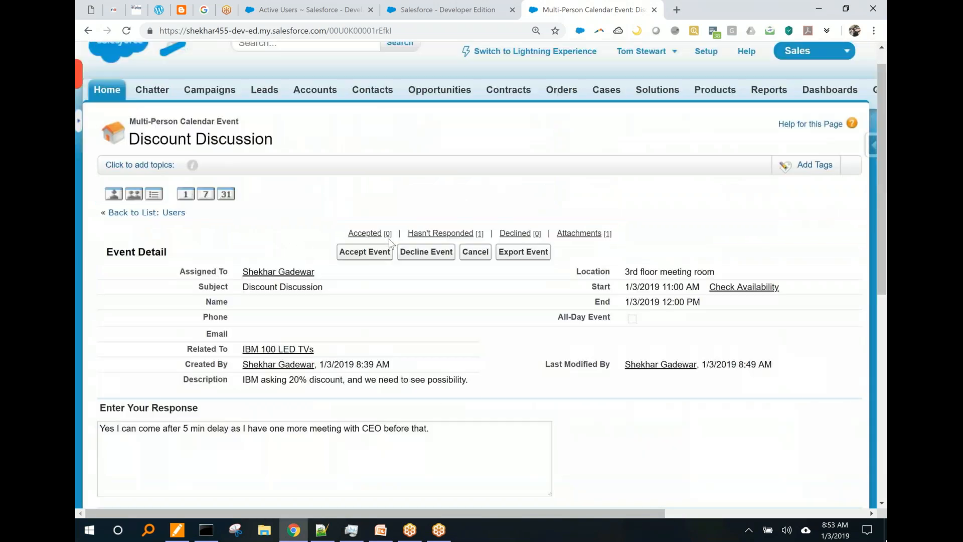
{"action": "scroll", "coordinate": [391, 243], "scroll_direction": "up", "scroll_amount": 1}
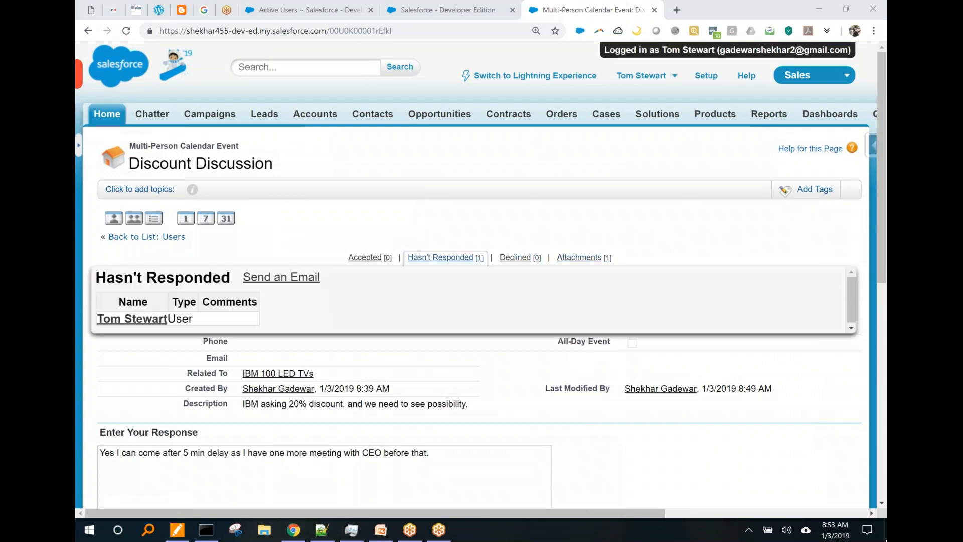
{"action": "left_click", "coordinate": [370, 283]}
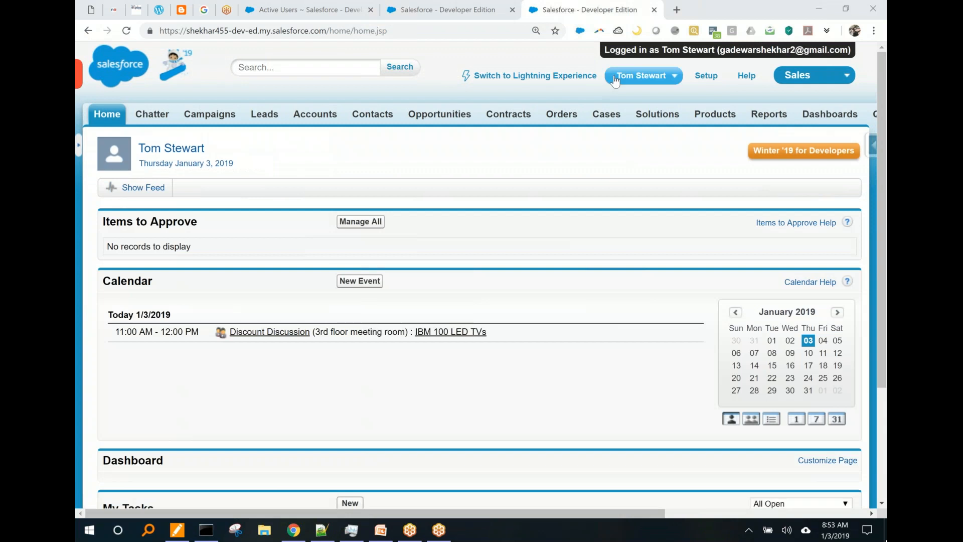
Step: Log out of the invited user's session and close the extra browser tabs, keeping the Active Users page open
{"action": "left_click", "coordinate": [642, 76]}
{"action": "left_click", "coordinate": [600, 173]}
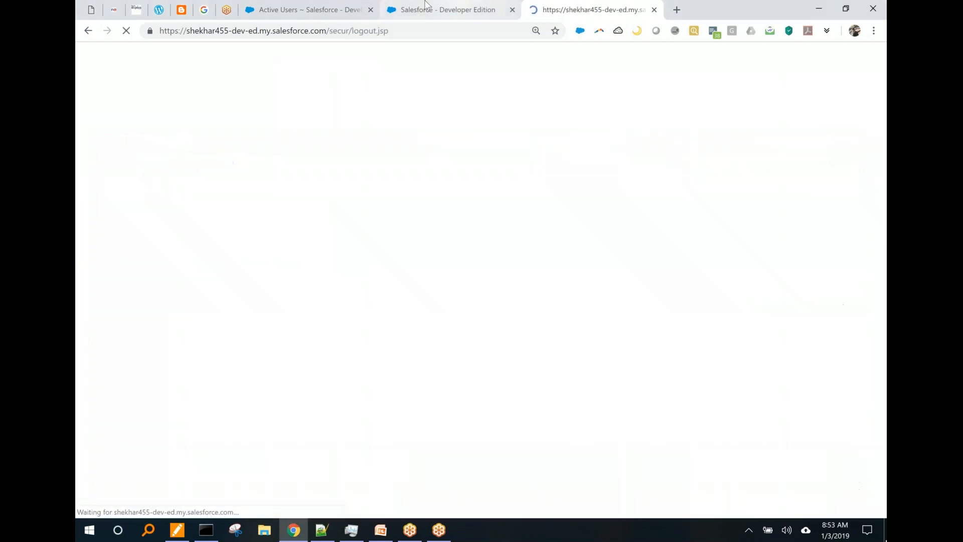
{"action": "middle_click", "coordinate": [423, 5]}
{"action": "middle_click", "coordinate": [319, 5]}
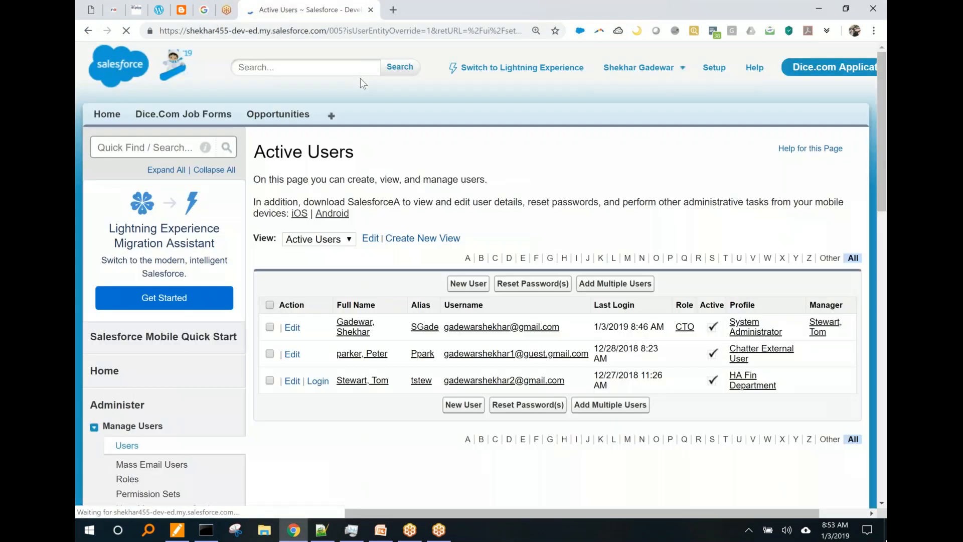
Step: Open the Discount Discussion event from the IBM 100 LED TVs opportunity and check its attendee responses
{"action": "middle_click", "coordinate": [289, 110]}
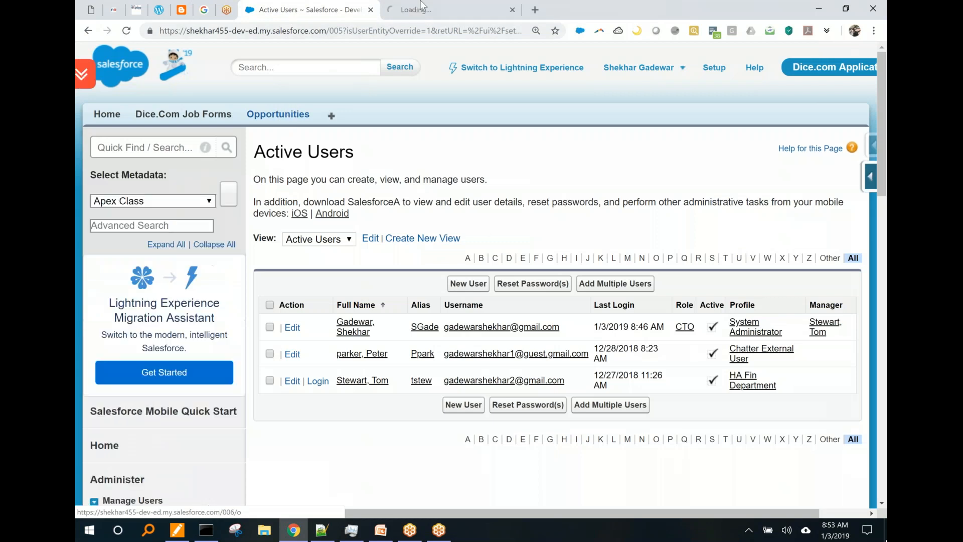
{"action": "left_click", "coordinate": [422, 5]}
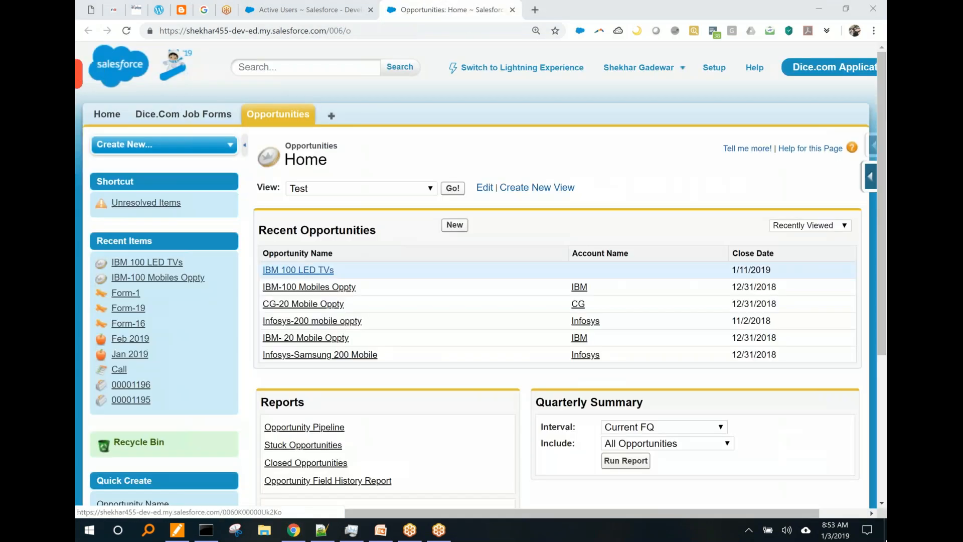
{"action": "left_click", "coordinate": [298, 269]}
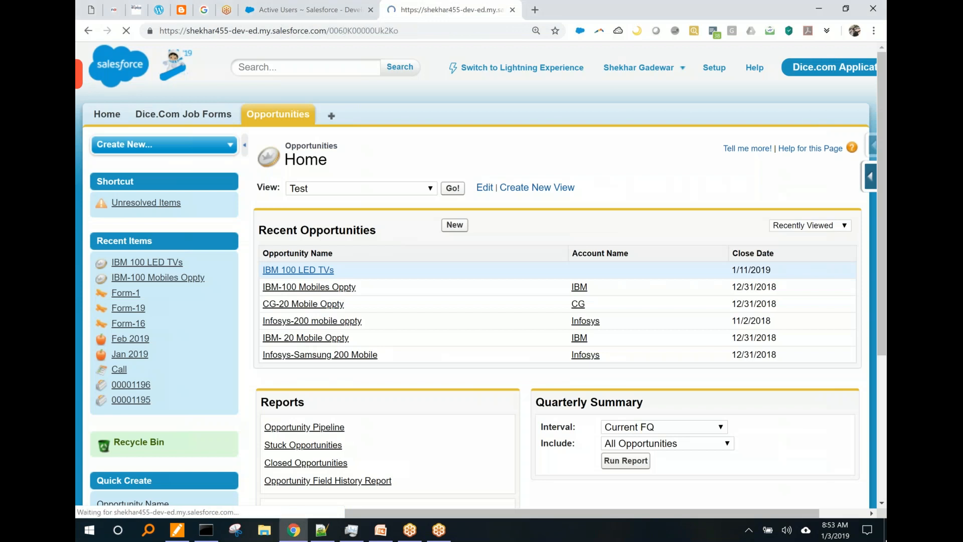
{"action": "scroll", "coordinate": [388, 216], "scroll_direction": "down", "scroll_amount": 10}
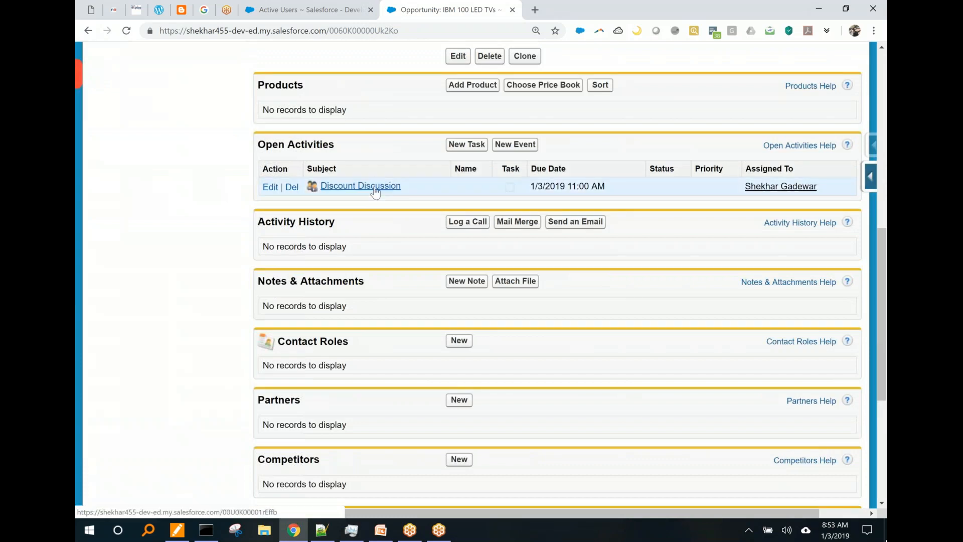
{"action": "left_click", "coordinate": [376, 191]}
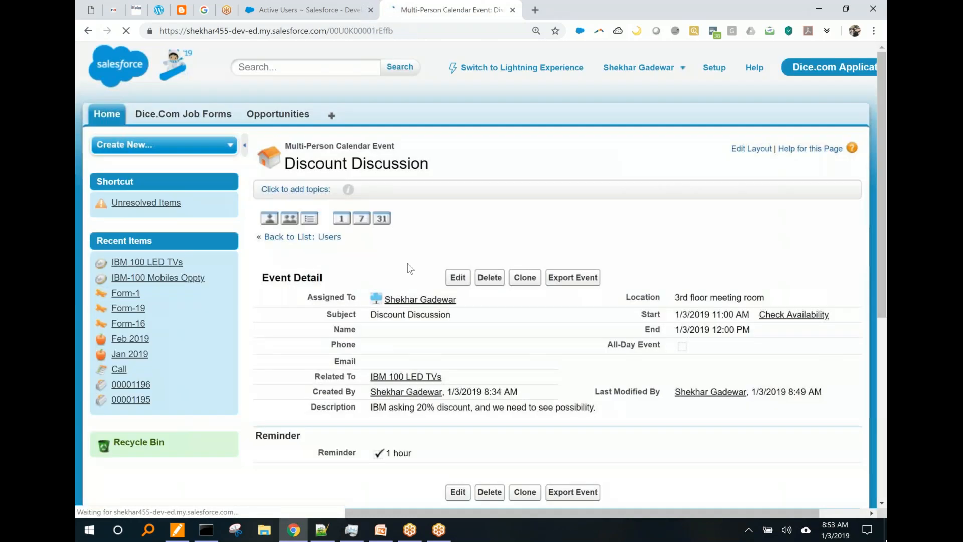
{"action": "scroll", "coordinate": [408, 279], "scroll_direction": "down", "scroll_amount": 5}
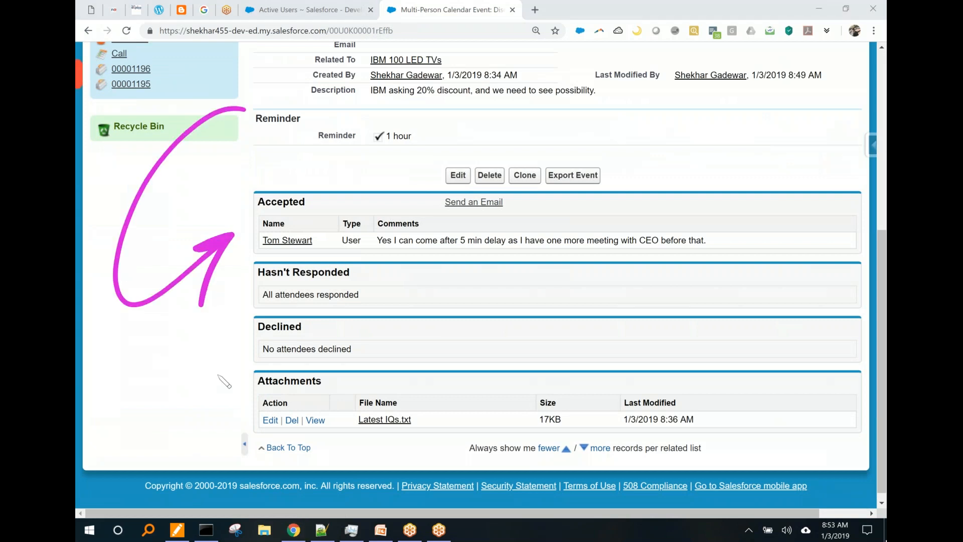
{"action": "mouse_move", "coordinate": [694, 207]}
{"action": "left_mouse_down"}
{"action": "mouse_move", "coordinate": [387, 202]}
{"action": "mouse_move", "coordinate": [739, 256]}
{"action": "mouse_move", "coordinate": [597, 188]}
{"action": "left_mouse_up"}
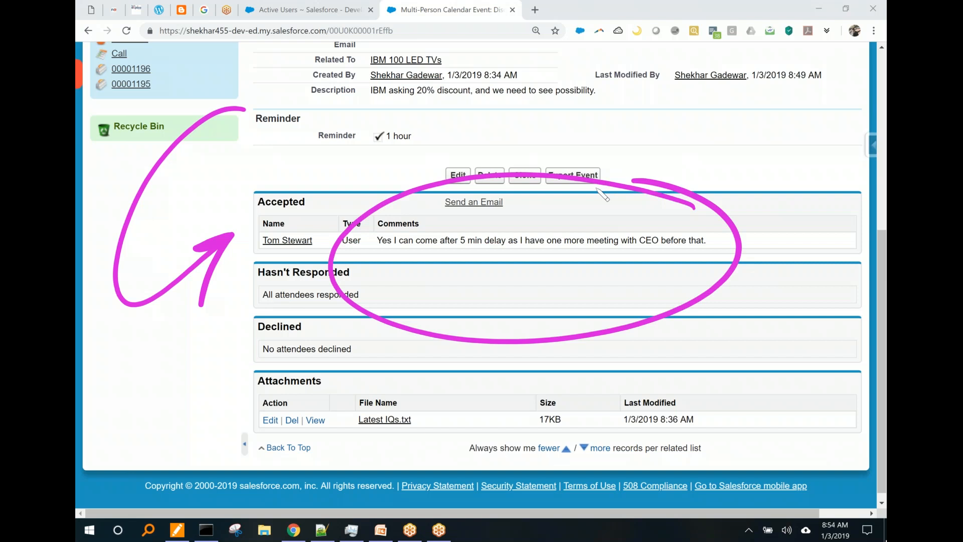
{"action": "key", "text": "e"}
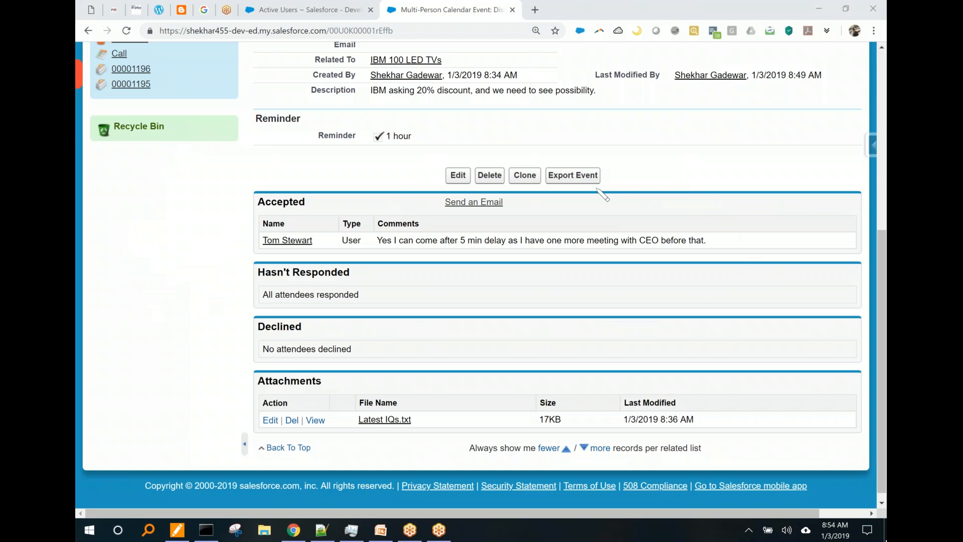
{"action": "key", "text": "Escape"}
{"action": "left_click", "coordinate": [643, 142]}
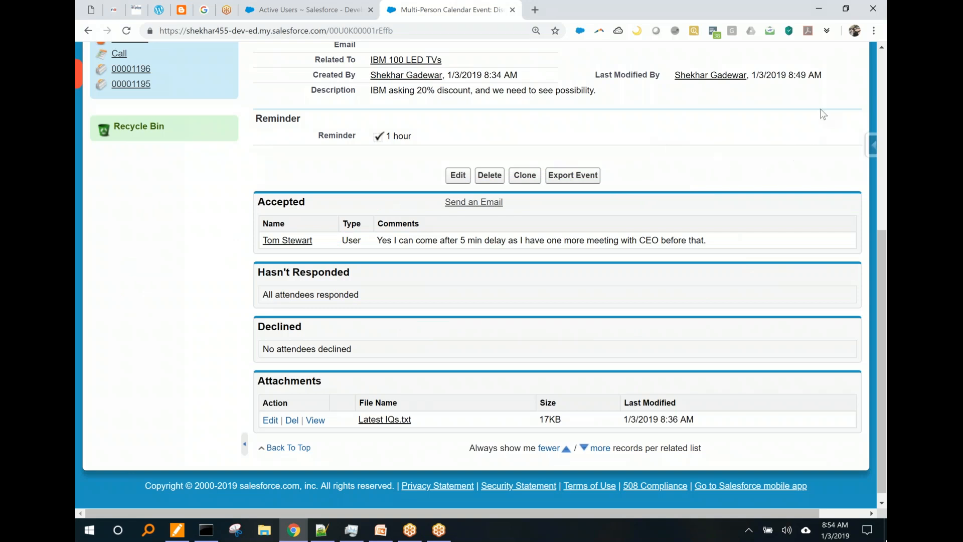
{"action": "left_click", "coordinate": [425, 65]}
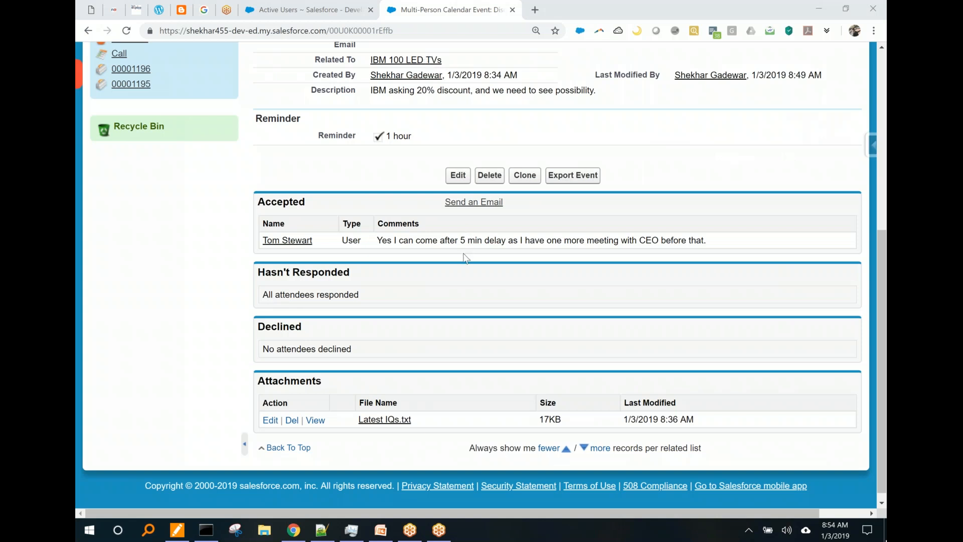
Step: Go to the Salesforce Home page to view the day's calendar
{"action": "left_click", "coordinate": [184, 181]}
{"action": "scroll", "coordinate": [194, 212], "scroll_direction": "up", "scroll_amount": 7}
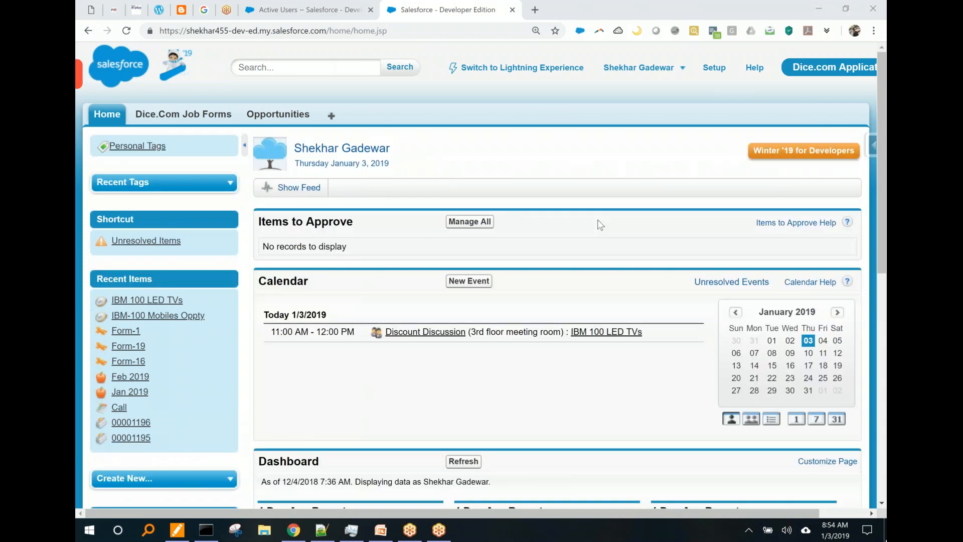
{"action": "mouse_move", "coordinate": [82, 103]}
{"action": "left_mouse_down"}
{"action": "mouse_move", "coordinate": [126, 151]}
{"action": "mouse_move", "coordinate": [97, 201]}
{"action": "mouse_move", "coordinate": [286, 363]}
{"action": "mouse_move", "coordinate": [280, 392]}
{"action": "left_mouse_up"}
{"action": "mouse_move", "coordinate": [467, 170]}
{"action": "left_mouse_down"}
{"action": "mouse_move", "coordinate": [501, 189]}
{"action": "mouse_move", "coordinate": [525, 161]}
{"action": "left_mouse_up"}
{"action": "mouse_move", "coordinate": [537, 128]}
{"action": "left_mouse_down"}
{"action": "mouse_move", "coordinate": [557, 131]}
{"action": "mouse_move", "coordinate": [650, 50]}
{"action": "mouse_move", "coordinate": [688, 65]}
{"action": "left_mouse_up"}
{"action": "mouse_move", "coordinate": [546, 183]}
{"action": "left_mouse_down"}
{"action": "mouse_move", "coordinate": [627, 203]}
{"action": "mouse_move", "coordinate": [699, 159]}
{"action": "left_mouse_up"}
{"action": "mouse_move", "coordinate": [658, 157]}
{"action": "left_mouse_down"}
{"action": "mouse_move", "coordinate": [702, 155]}
{"action": "mouse_move", "coordinate": [697, 181]}
{"action": "left_mouse_up"}
{"action": "left_click_drag", "start_coordinate": [767, 106], "coordinate": [810, 125]}
{"action": "left_click_drag", "start_coordinate": [537, 220], "coordinate": [708, 223]}
{"action": "left_click_drag", "start_coordinate": [667, 220], "coordinate": [692, 238]}
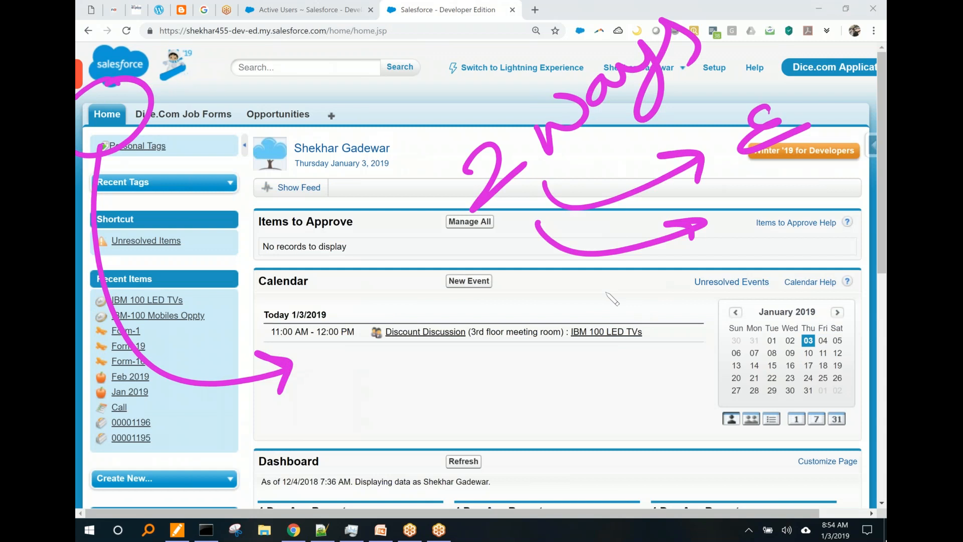
{"action": "left_click_drag", "start_coordinate": [633, 301], "coordinate": [404, 428]}
{"action": "left_click_drag", "start_coordinate": [549, 440], "coordinate": [571, 292]}
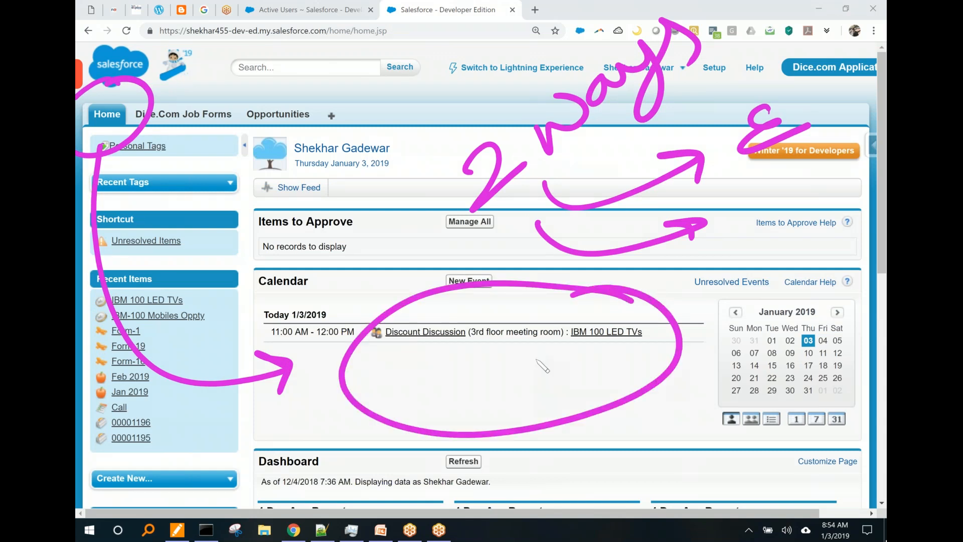
{"action": "mouse_move", "coordinate": [722, 304]}
{"action": "left_mouse_down"}
{"action": "mouse_move", "coordinate": [752, 316]}
{"action": "mouse_move", "coordinate": [732, 346]}
{"action": "left_mouse_up"}
{"action": "left_click_drag", "start_coordinate": [750, 268], "coordinate": [765, 274]}
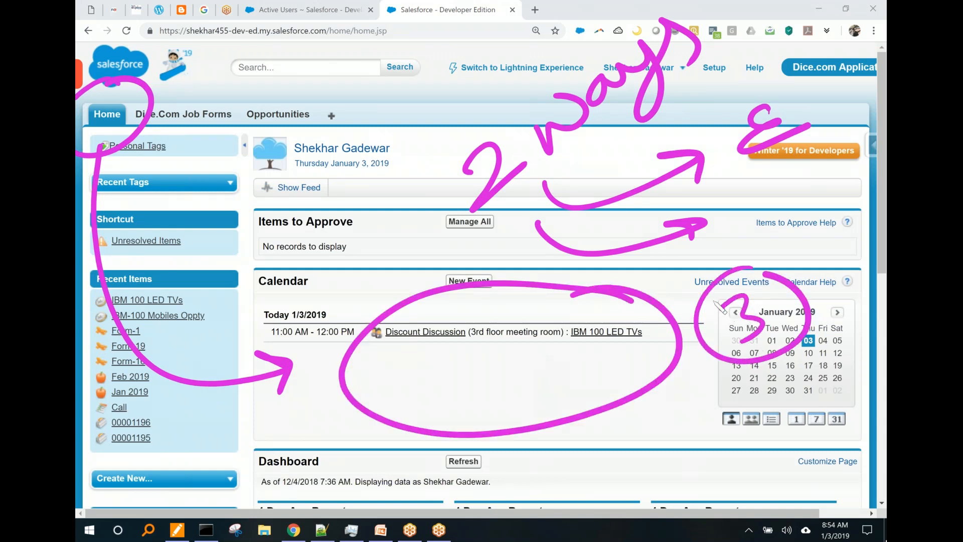
{"action": "mouse_move", "coordinate": [697, 368]}
{"action": "left_mouse_down"}
{"action": "mouse_move", "coordinate": [662, 427]}
{"action": "mouse_move", "coordinate": [745, 441]}
{"action": "left_mouse_up"}
{"action": "mouse_move", "coordinate": [772, 381]}
{"action": "left_mouse_down"}
{"action": "mouse_move", "coordinate": [775, 442]}
{"action": "mouse_move", "coordinate": [787, 421]}
{"action": "left_mouse_up"}
{"action": "mouse_move", "coordinate": [795, 394]}
{"action": "left_mouse_down"}
{"action": "mouse_move", "coordinate": [800, 424]}
{"action": "mouse_move", "coordinate": [836, 382]}
{"action": "mouse_move", "coordinate": [861, 406]}
{"action": "left_mouse_up"}
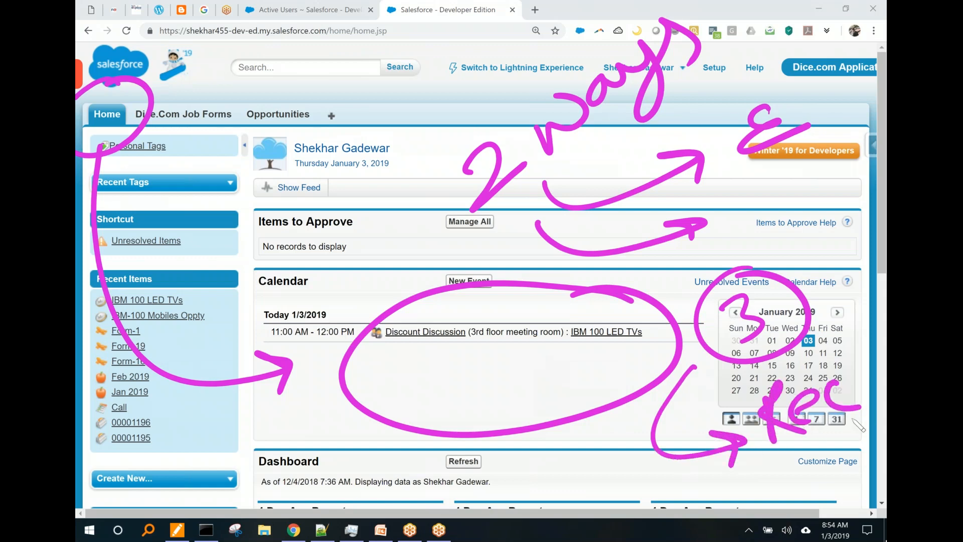
{"action": "key", "text": "ctrl+shift+7"}
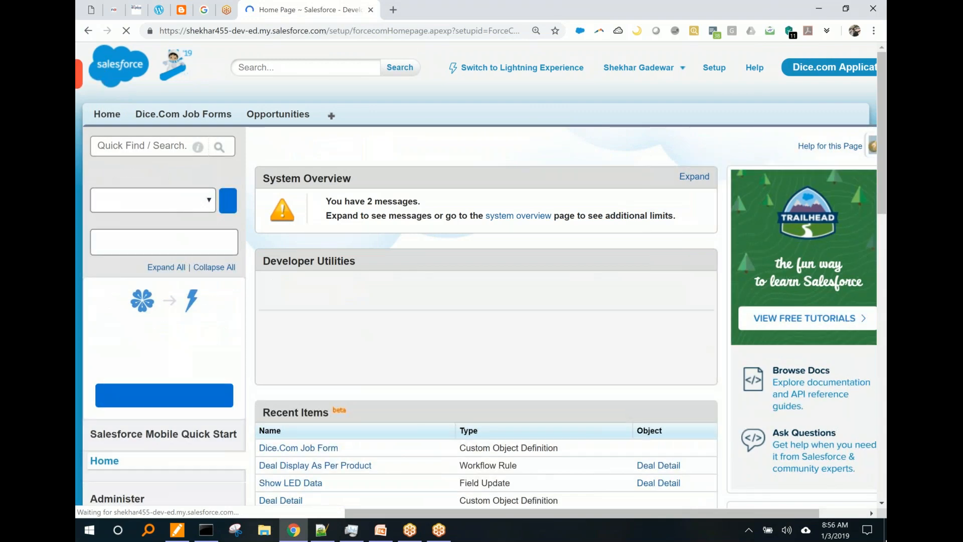
Step: Reopen the IBM 100 LED TVs opportunity and open the Discount Discussion event in its Open Activities
{"action": "left_click", "coordinate": [278, 115]}
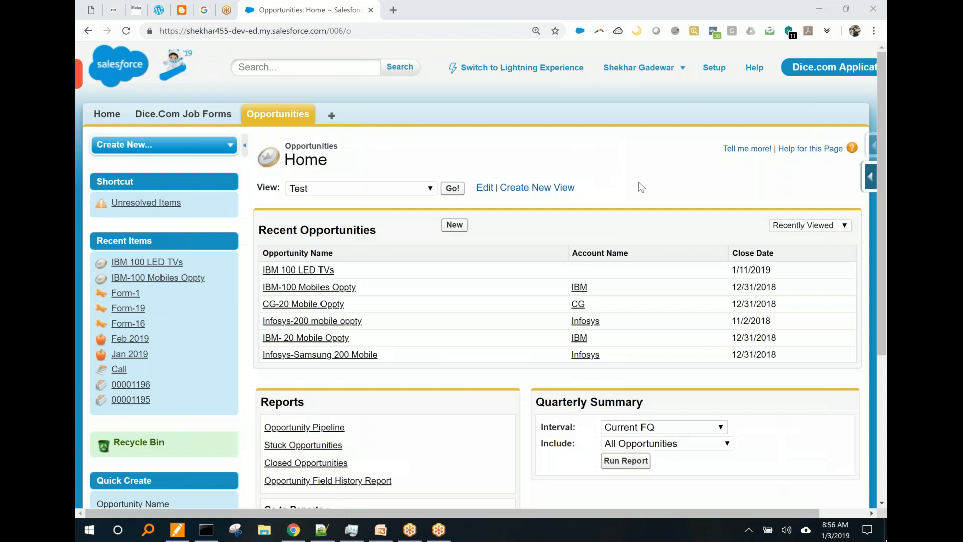
{"action": "left_click", "coordinate": [301, 271]}
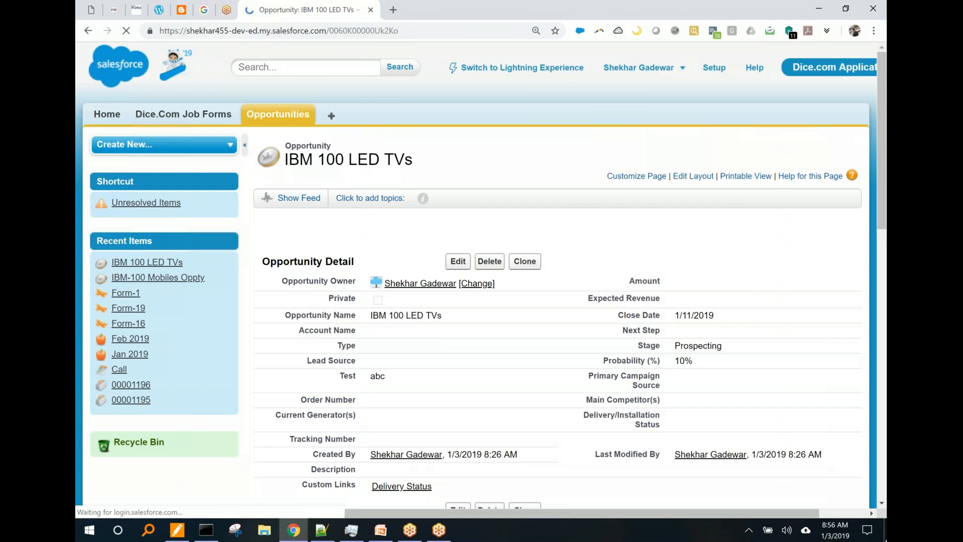
{"action": "scroll", "coordinate": [393, 333], "scroll_direction": "down", "scroll_amount": 6}
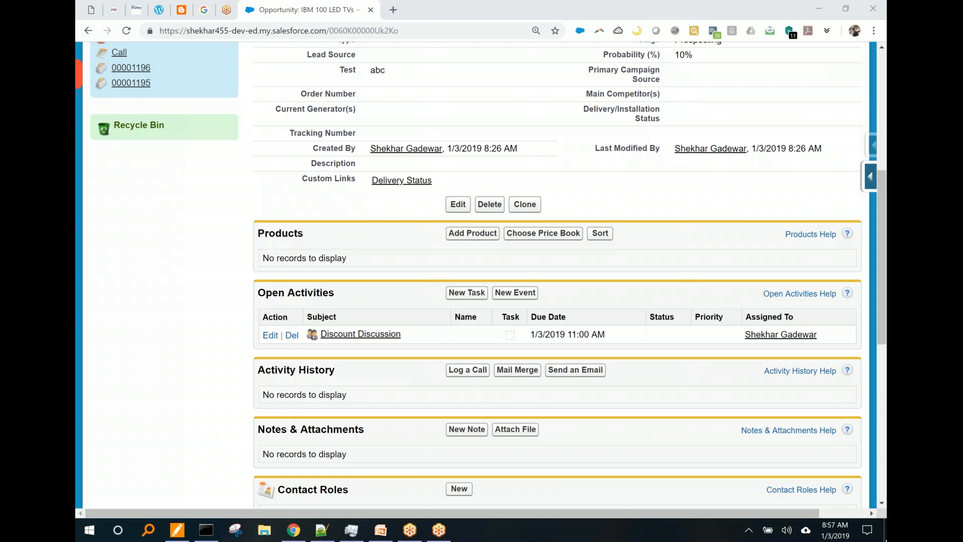
{"action": "left_click", "coordinate": [361, 334]}
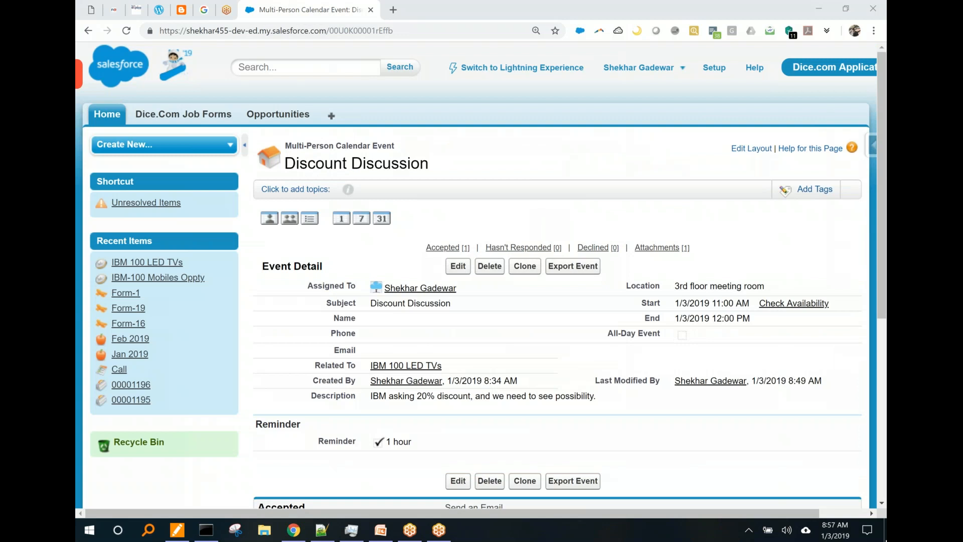
{"action": "mouse_move", "coordinate": [491, 147]}
{"action": "left_mouse_down"}
{"action": "mouse_move", "coordinate": [451, 497]}
{"action": "mouse_move", "coordinate": [494, 158]}
{"action": "mouse_move", "coordinate": [454, 166]}
{"action": "left_mouse_up"}
{"action": "left_click_drag", "start_coordinate": [700, 75], "coordinate": [675, 150]}
{"action": "left_click", "coordinate": [735, 75]}
{"action": "left_click_drag", "start_coordinate": [750, 126], "coordinate": [777, 49]}
{"action": "left_click_drag", "start_coordinate": [747, 107], "coordinate": [780, 70]}
{"action": "mouse_move", "coordinate": [599, 213]}
{"action": "left_mouse_down"}
{"action": "mouse_move", "coordinate": [615, 201]}
{"action": "mouse_move", "coordinate": [760, 376]}
{"action": "left_mouse_up"}
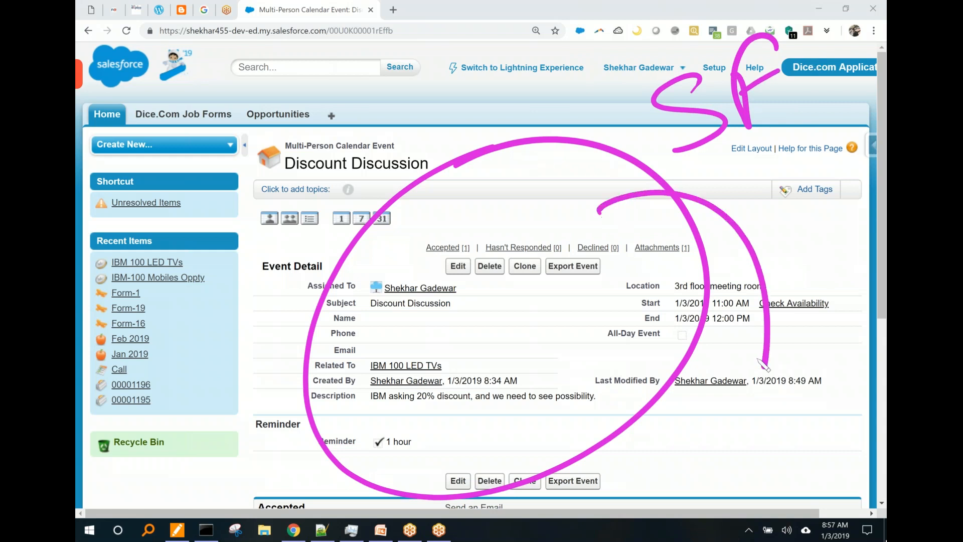
{"action": "left_click_drag", "start_coordinate": [747, 317], "coordinate": [785, 346]}
{"action": "mouse_move", "coordinate": [747, 427]}
{"action": "left_mouse_down"}
{"action": "mouse_move", "coordinate": [752, 466]}
{"action": "mouse_move", "coordinate": [737, 425]}
{"action": "left_mouse_up"}
{"action": "left_click_drag", "start_coordinate": [790, 374], "coordinate": [797, 494]}
{"action": "left_click_drag", "start_coordinate": [820, 394], "coordinate": [866, 434]}
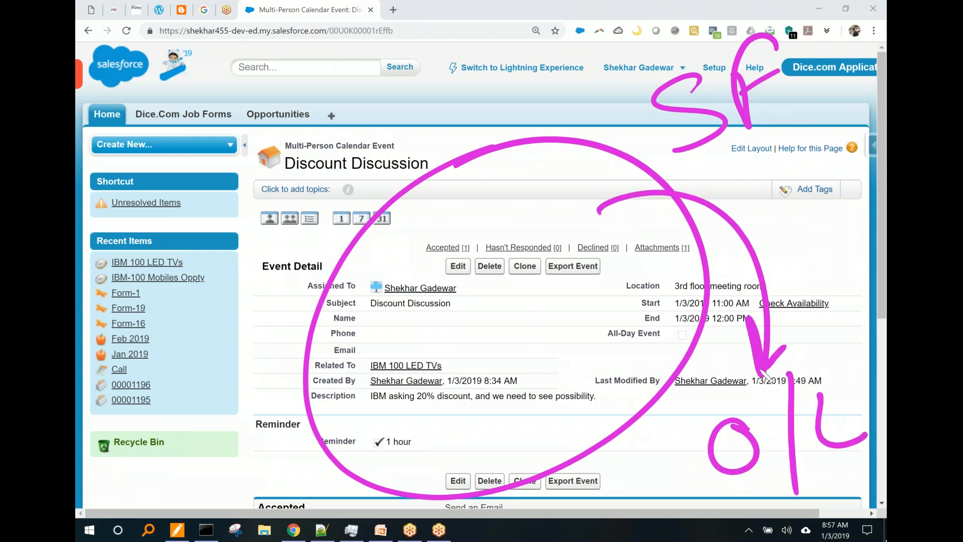
Step: Export the Discount Discussion event as an .ics calendar file
{"action": "key", "text": "e"}
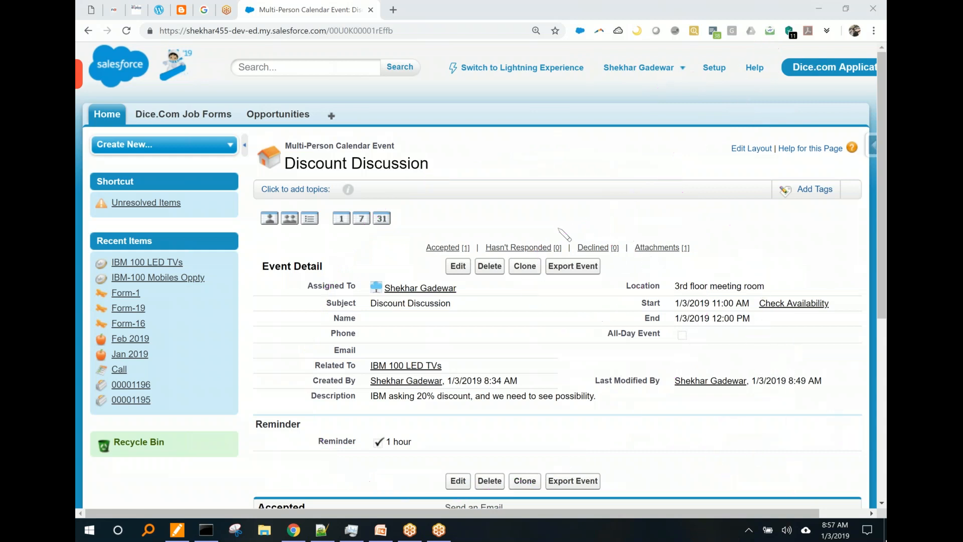
{"action": "left_click", "coordinate": [573, 265]}
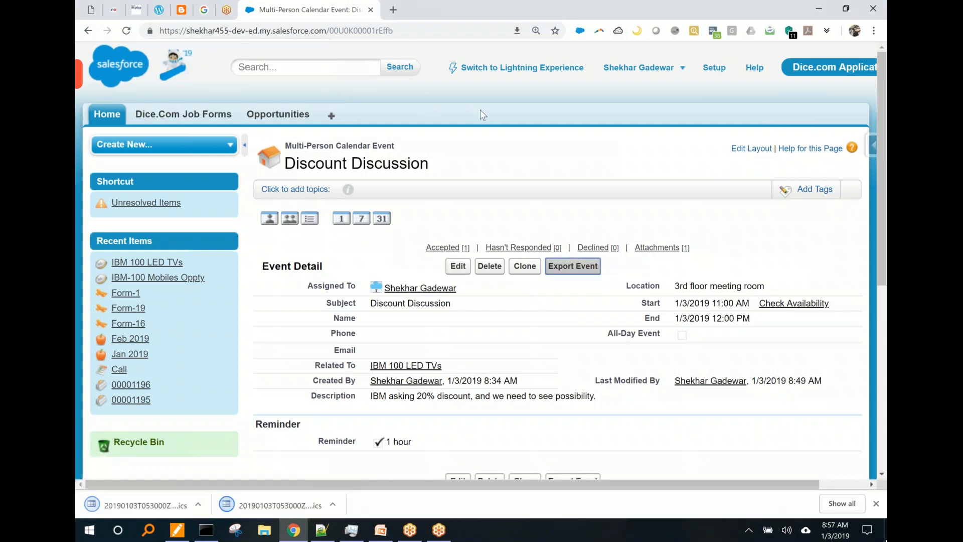
{"action": "mouse_move", "coordinate": [287, 310]}
{"action": "left_mouse_down"}
{"action": "mouse_move", "coordinate": [153, 450]}
{"action": "mouse_move", "coordinate": [157, 472]}
{"action": "left_mouse_up"}
{"action": "mouse_move", "coordinate": [135, 427]}
{"action": "left_mouse_down"}
{"action": "mouse_move", "coordinate": [162, 464]}
{"action": "mouse_move", "coordinate": [180, 434]}
{"action": "left_mouse_up"}
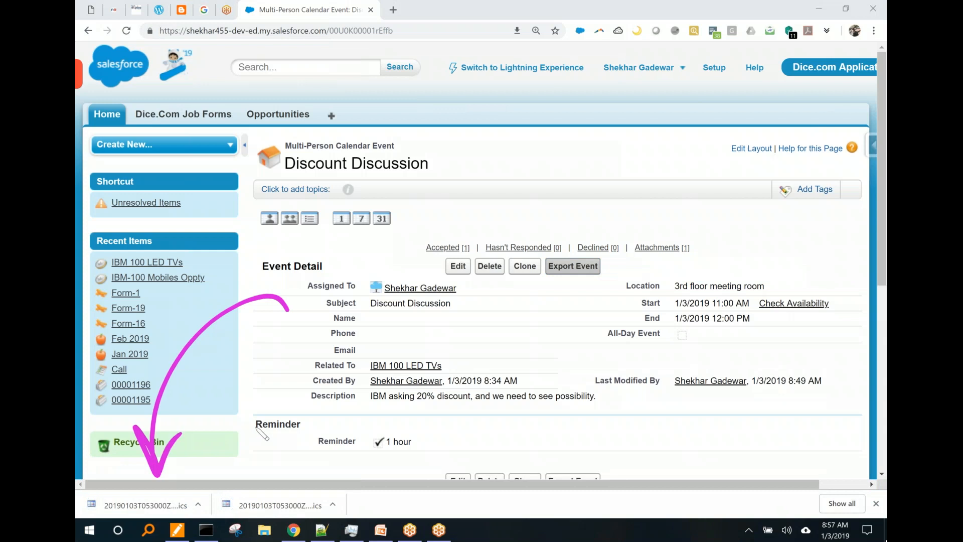
{"action": "mouse_move", "coordinate": [742, 123]}
{"action": "left_mouse_down"}
{"action": "mouse_move", "coordinate": [602, 98]}
{"action": "mouse_move", "coordinate": [802, 251]}
{"action": "mouse_move", "coordinate": [664, 111]}
{"action": "left_mouse_up"}
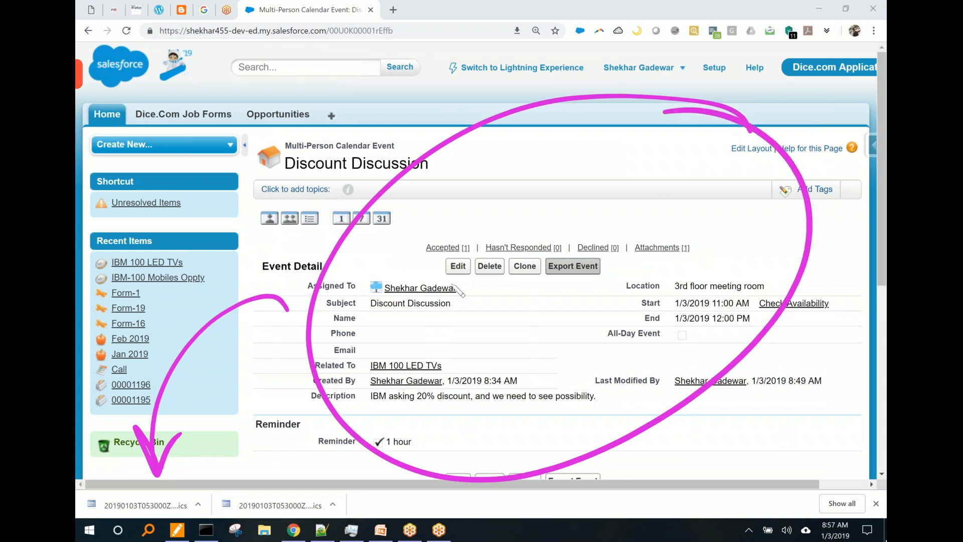
{"action": "mouse_move", "coordinate": [608, 250]}
{"action": "left_mouse_down"}
{"action": "mouse_move", "coordinate": [511, 303]}
{"action": "mouse_move", "coordinate": [602, 239]}
{"action": "left_mouse_up"}
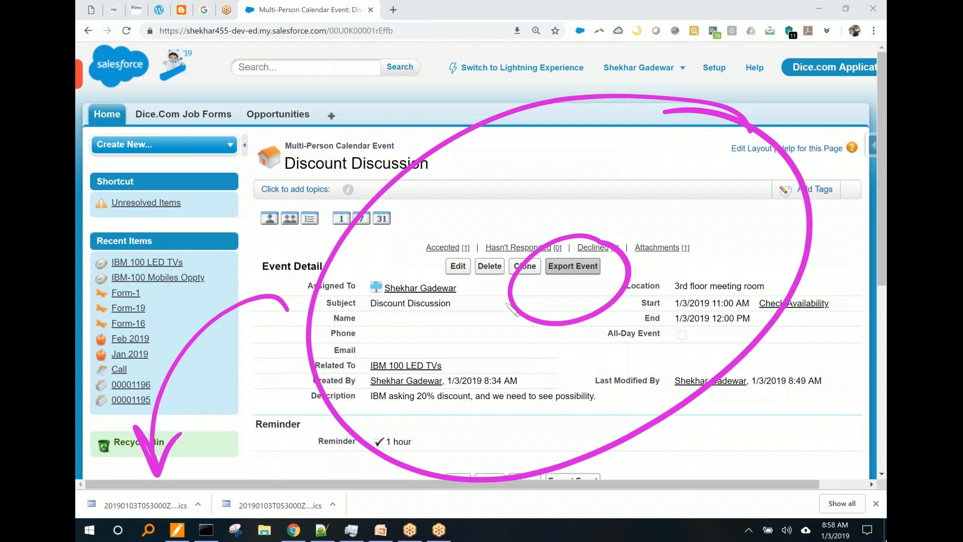
{"action": "key", "text": "ctrl+shift+7"}
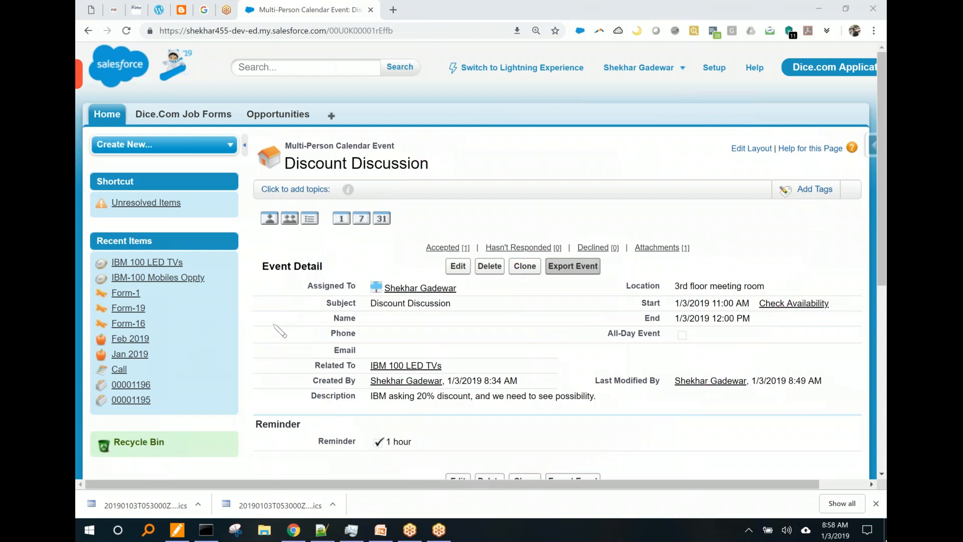
{"action": "left_click_drag", "start_coordinate": [310, 272], "coordinate": [180, 465]}
{"action": "mouse_move", "coordinate": [170, 430]}
{"action": "left_mouse_down"}
{"action": "mouse_move", "coordinate": [207, 438]}
{"action": "mouse_move", "coordinate": [235, 423]}
{"action": "left_mouse_up"}
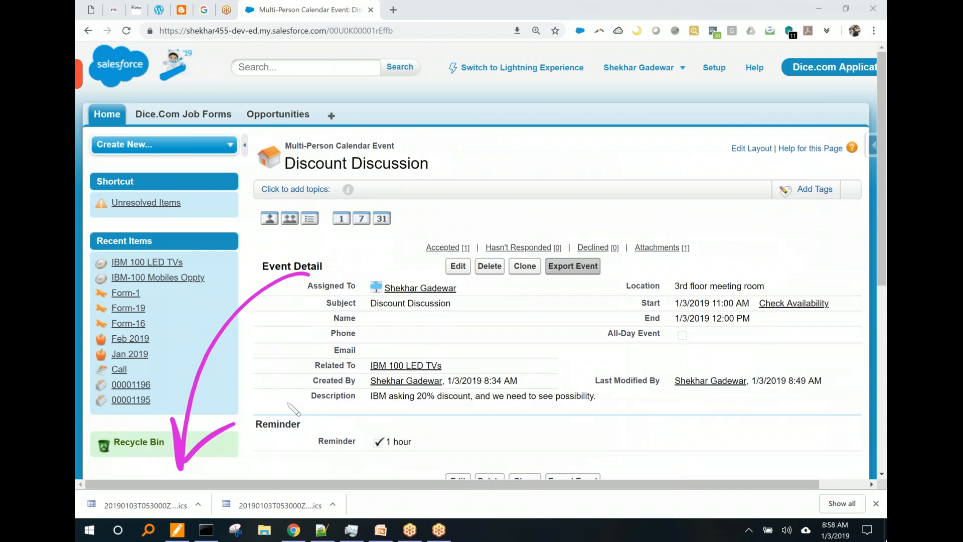
{"action": "key", "text": "ctrl+shift+7"}
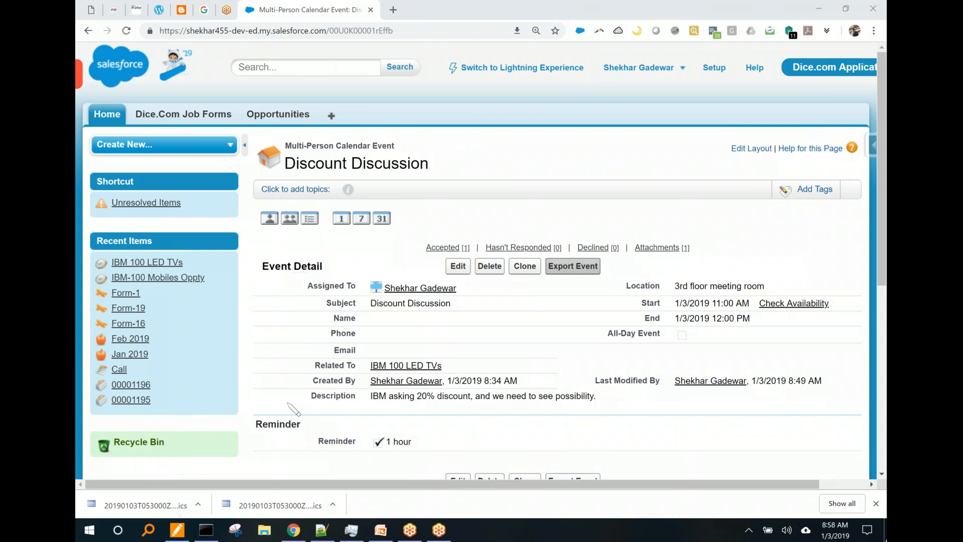
Step: Open the IBM 100 LED TVs opportunity and start a new task from its Open Activities
{"action": "left_click", "coordinate": [269, 117]}
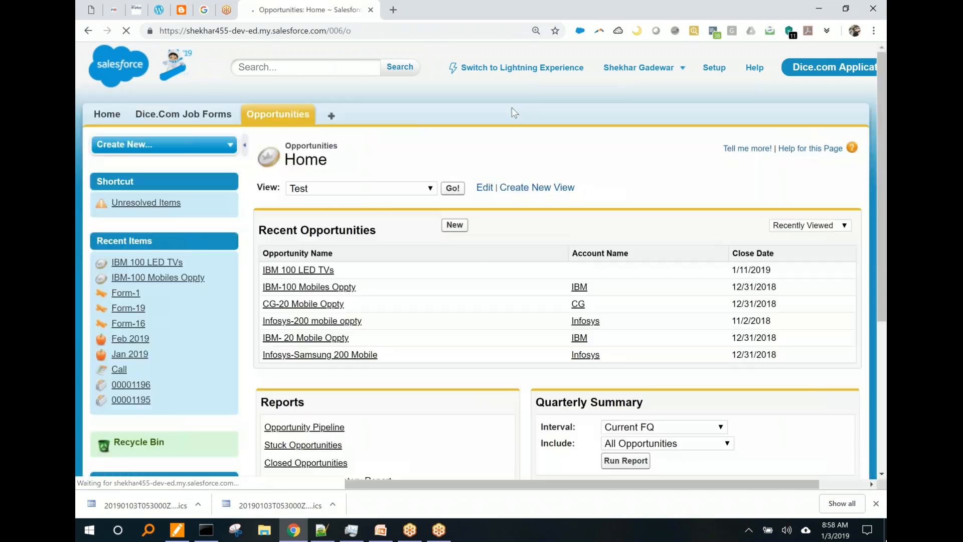
{"action": "left_click", "coordinate": [302, 273]}
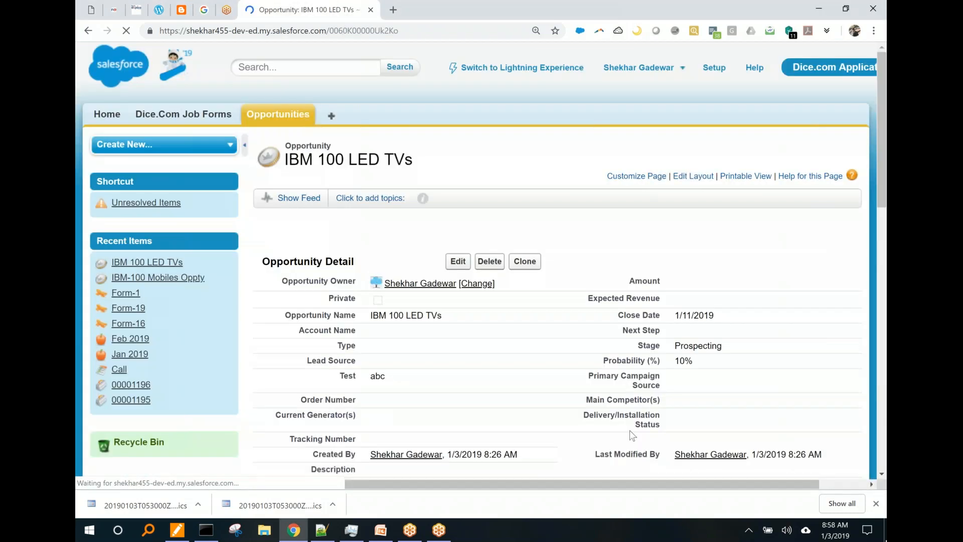
{"action": "left_click", "coordinate": [876, 503]}
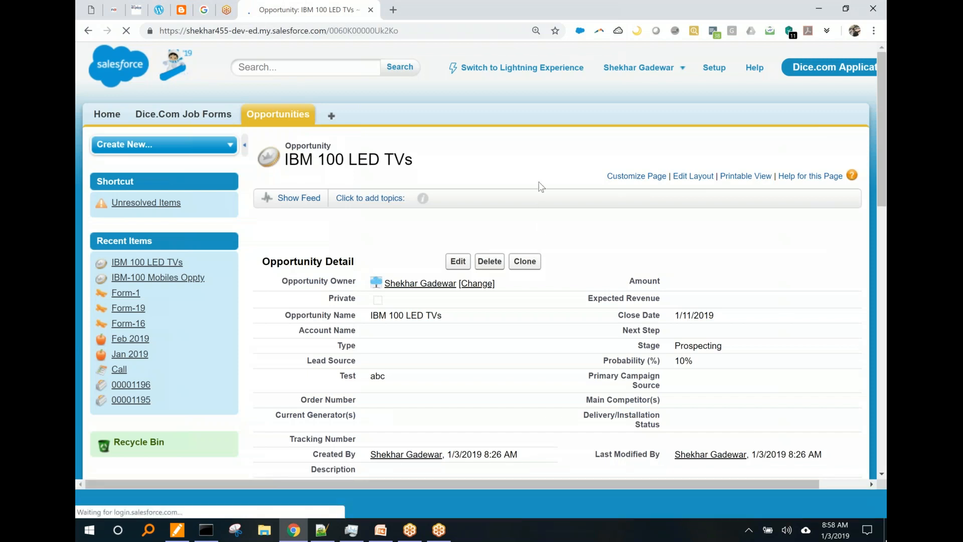
{"action": "scroll", "coordinate": [539, 187], "scroll_direction": "down", "scroll_amount": 3}
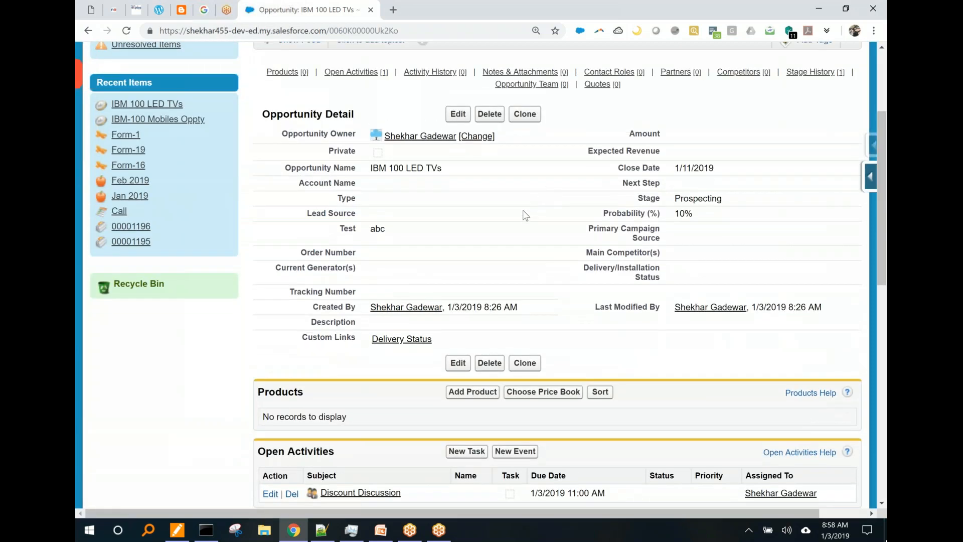
{"action": "scroll", "coordinate": [524, 215], "scroll_direction": "down", "scroll_amount": 5}
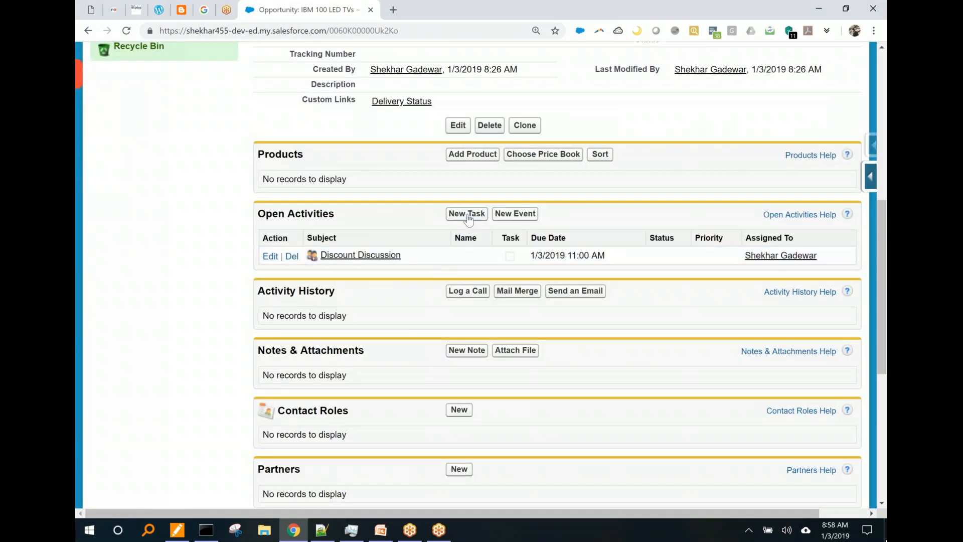
{"action": "left_click", "coordinate": [468, 218]}
{"action": "left_click", "coordinate": [468, 216]}
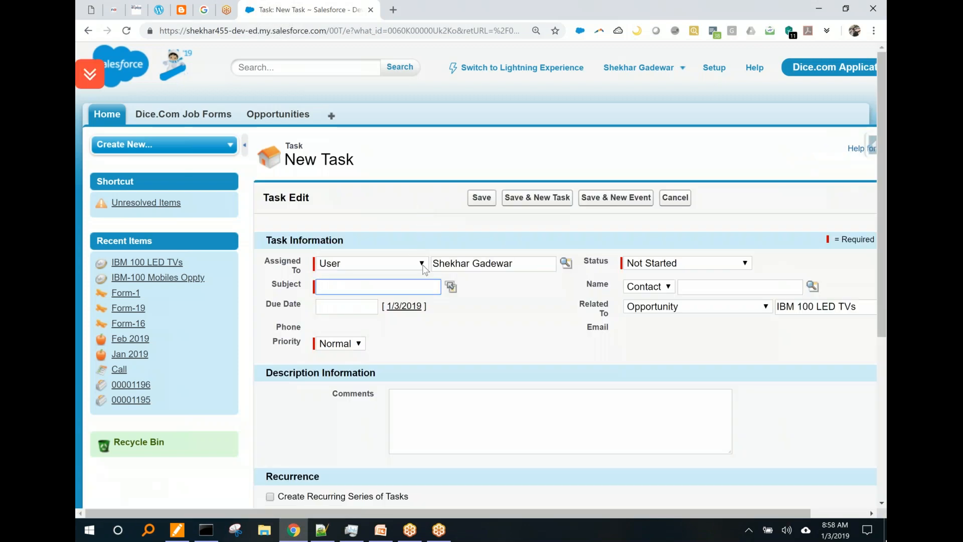
Step: Replace the new task's assignee with another user chosen through the user lookup
{"action": "left_click", "coordinate": [407, 265]}
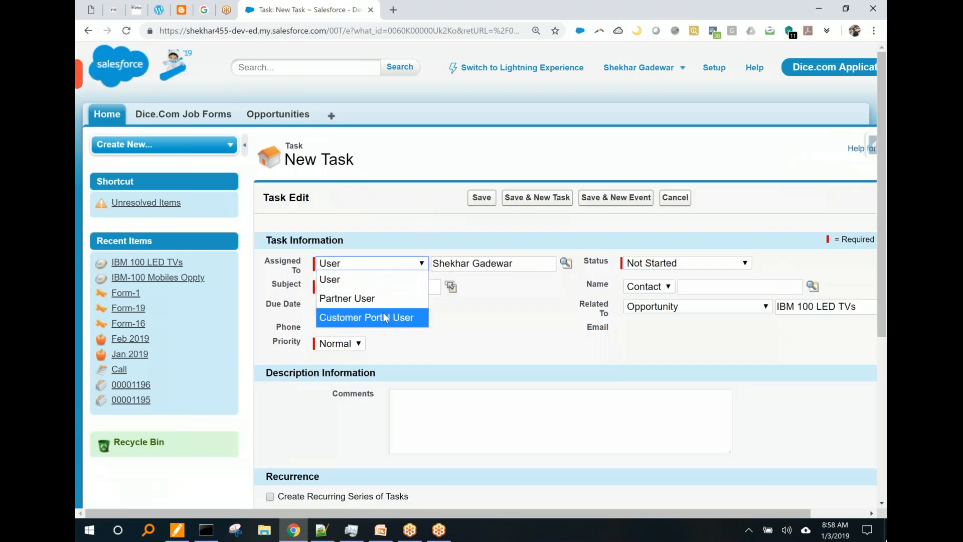
{"action": "left_click", "coordinate": [407, 239]}
{"action": "left_click", "coordinate": [521, 261]}
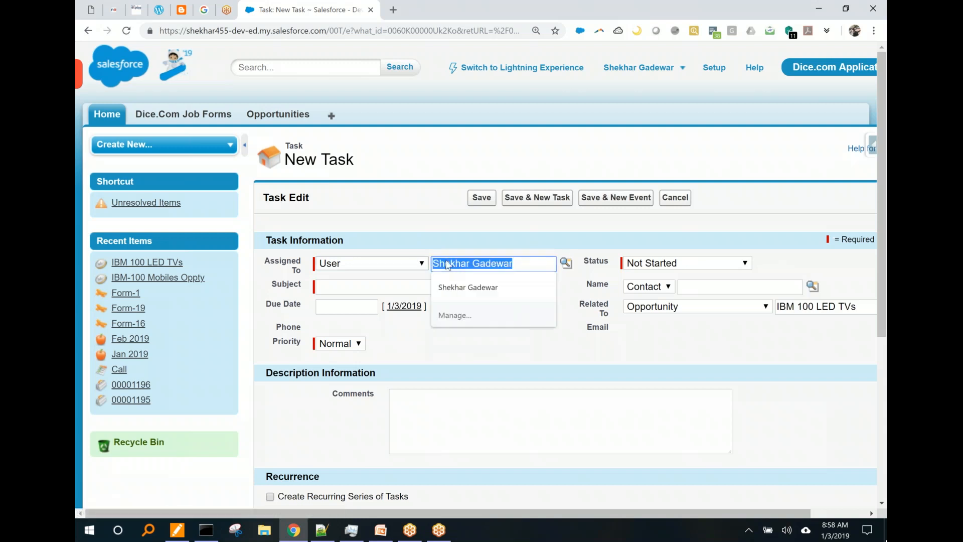
{"action": "left_click_drag", "start_coordinate": [537, 266], "coordinate": [397, 263]}
{"action": "key", "text": "BackSpace"}
{"action": "key", "text": "BackSpace"}
{"action": "key", "text": "BackSpace"}
{"action": "key", "text": "BackSpace"}
{"action": "key", "text": "BackSpace"}
{"action": "key", "text": "BackSpace"}
{"action": "key", "text": "BackSpace"}
{"action": "key", "text": "BackSpace"}
{"action": "key", "text": "BackSpace"}
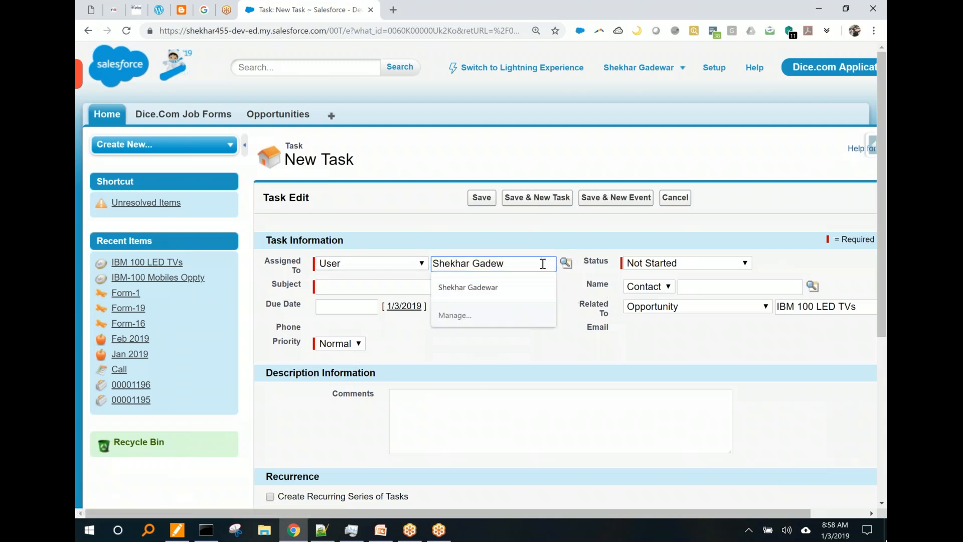
{"action": "key", "text": "BackSpace"}
{"action": "key", "text": "BackSpace"}
{"action": "key", "text": "BackSpace"}
{"action": "key", "text": "BackSpace"}
{"action": "key", "text": "BackSpace"}
{"action": "key", "text": "BackSpace"}
{"action": "left_click", "coordinate": [566, 263]}
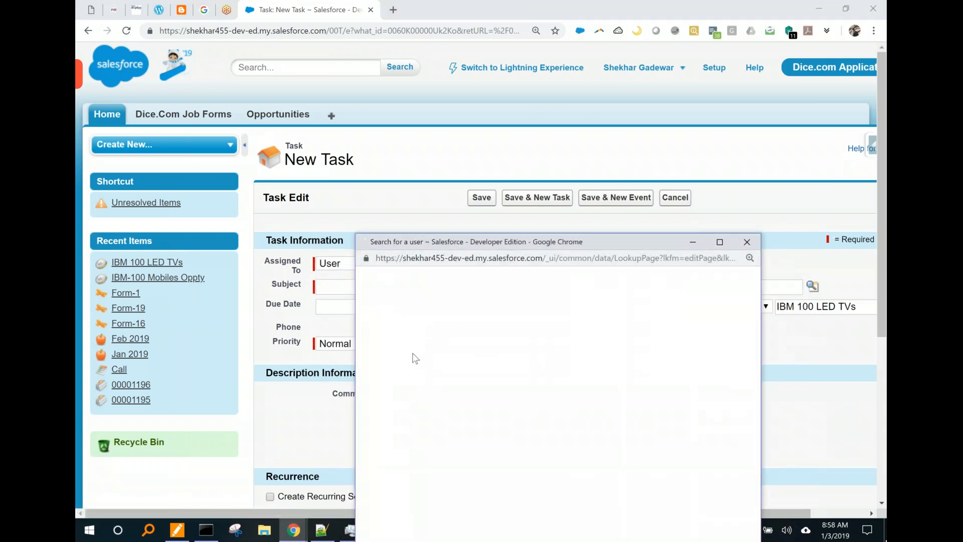
{"action": "left_click", "coordinate": [392, 462]}
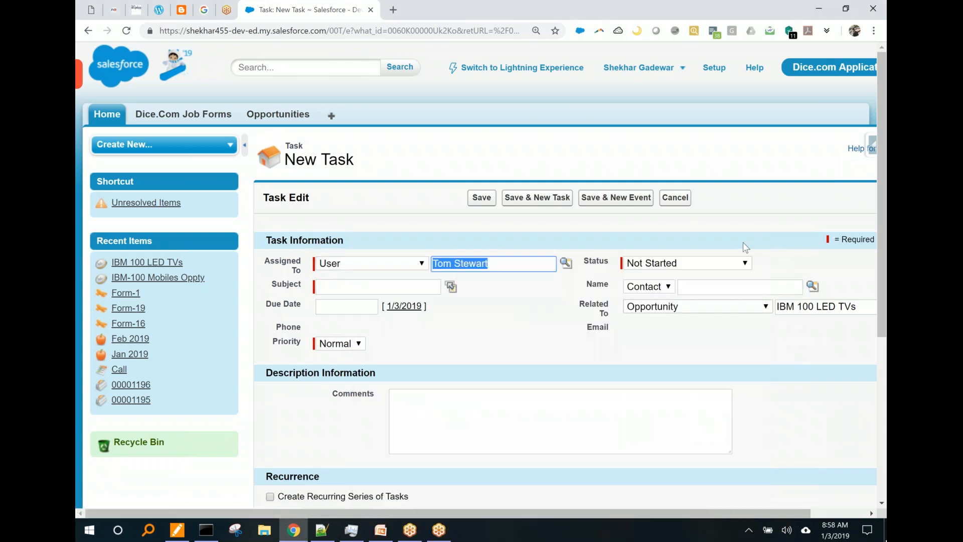
Step: Examine the task's Status, the record types offered for Name, and the Related To opportunity
{"action": "left_click", "coordinate": [734, 272]}
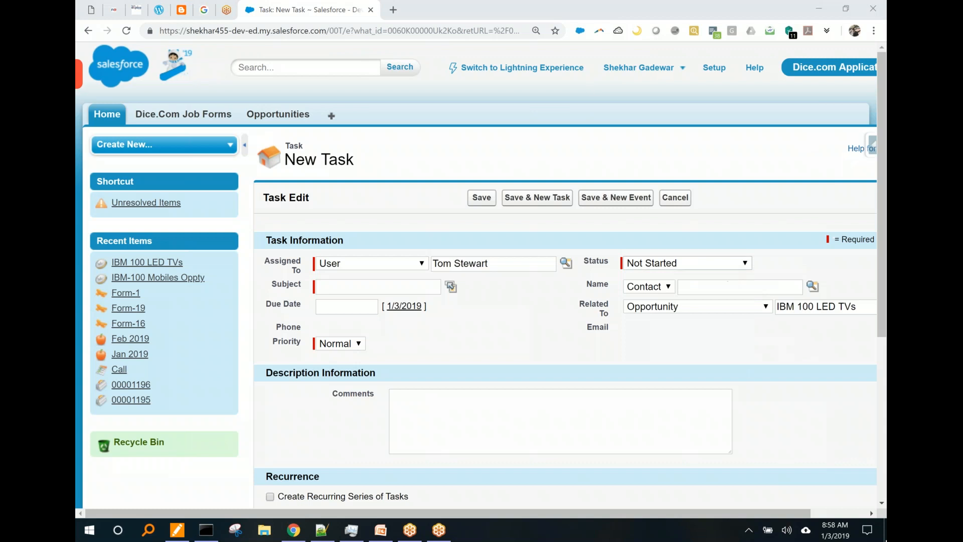
{"action": "left_click", "coordinate": [649, 286]}
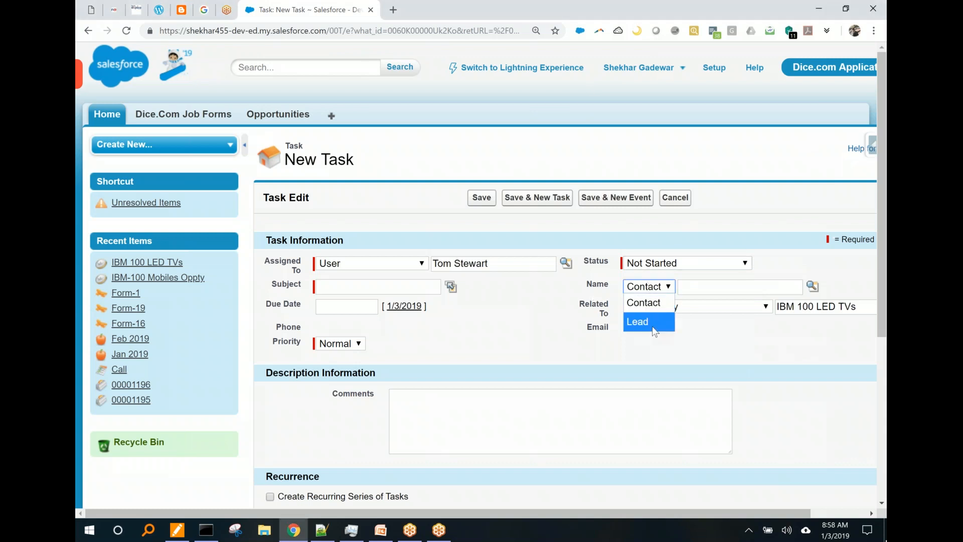
{"action": "left_click", "coordinate": [708, 341]}
{"action": "left_click", "coordinate": [661, 288]}
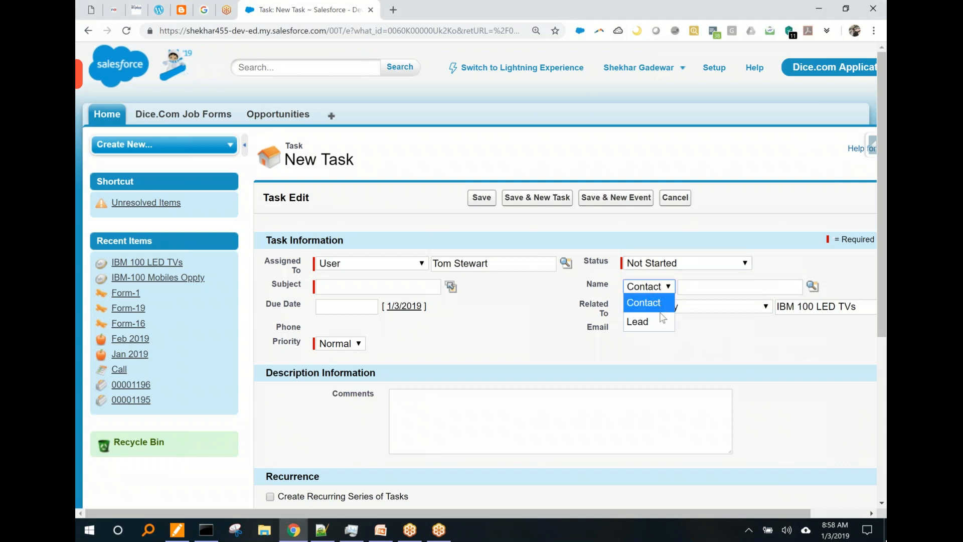
{"action": "left_click", "coordinate": [701, 328]}
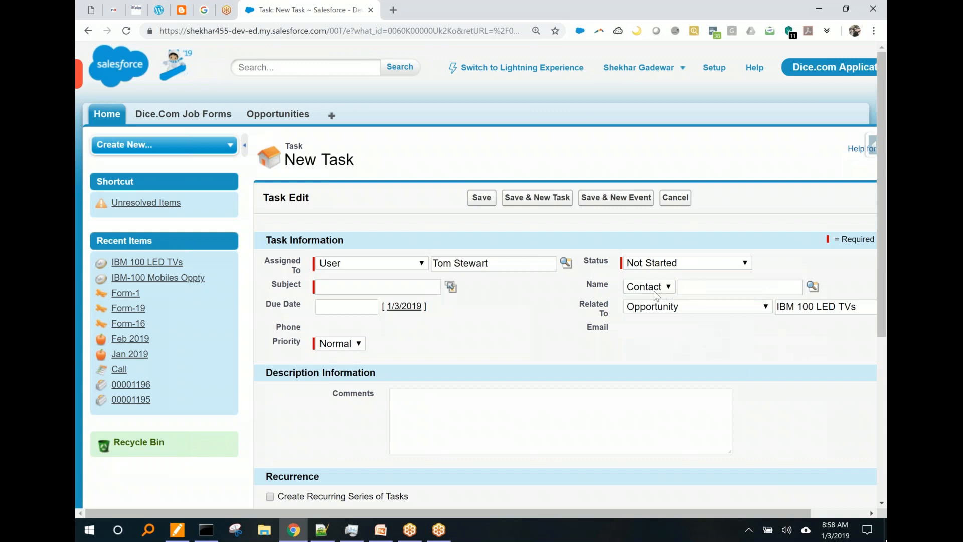
{"action": "double_click", "coordinate": [594, 310]}
{"action": "left_click", "coordinate": [804, 308]}
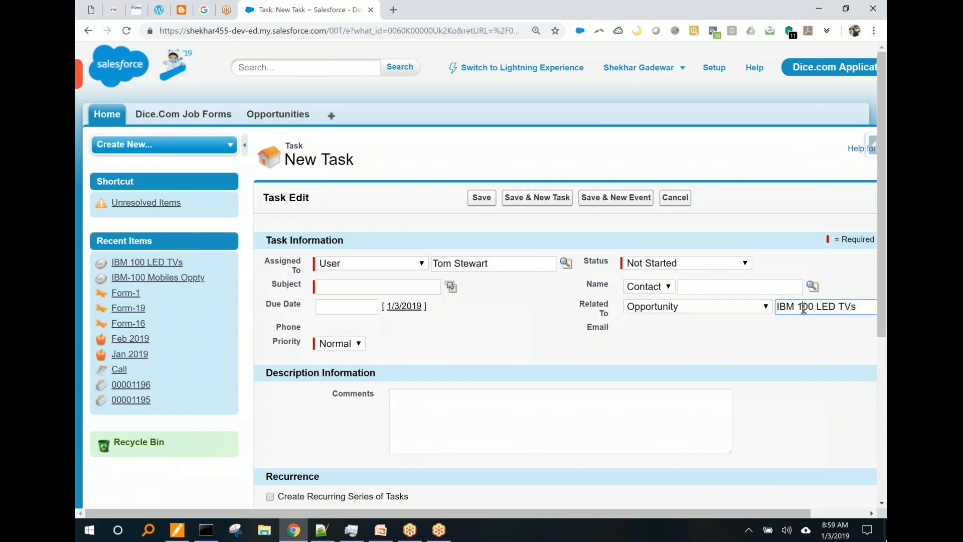
Step: Set the task's due date to 1/10/2019 and its subject to "Take advance amount"
{"action": "left_click", "coordinate": [277, 306]}
{"action": "double_click", "coordinate": [277, 307]}
{"action": "left_click", "coordinate": [395, 307]}
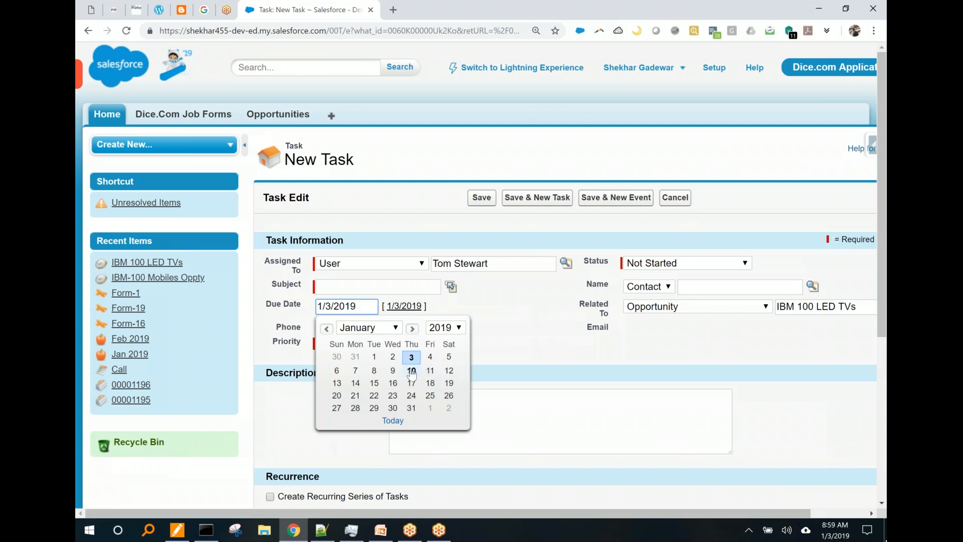
{"action": "left_click", "coordinate": [411, 372]}
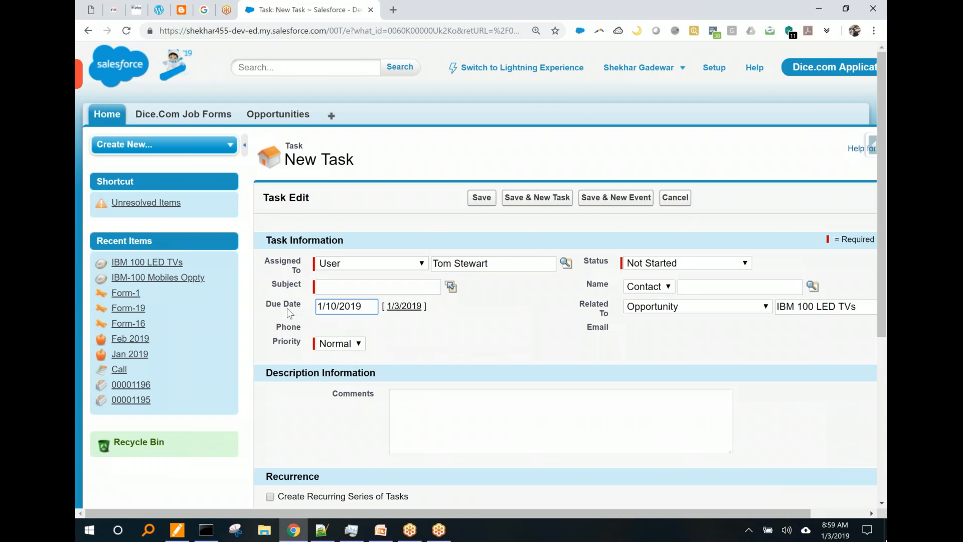
{"action": "left_click", "coordinate": [372, 291]}
{"action": "type", "text": "Take advance amount"}
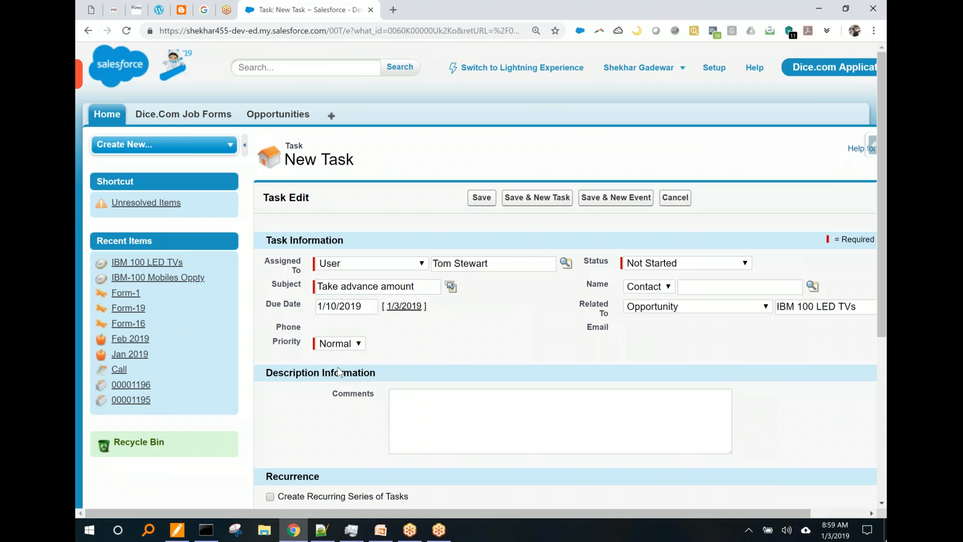
Step: Set the task's priority to High and enter the comment "Take the advance amount before deal."
{"action": "left_click", "coordinate": [351, 348]}
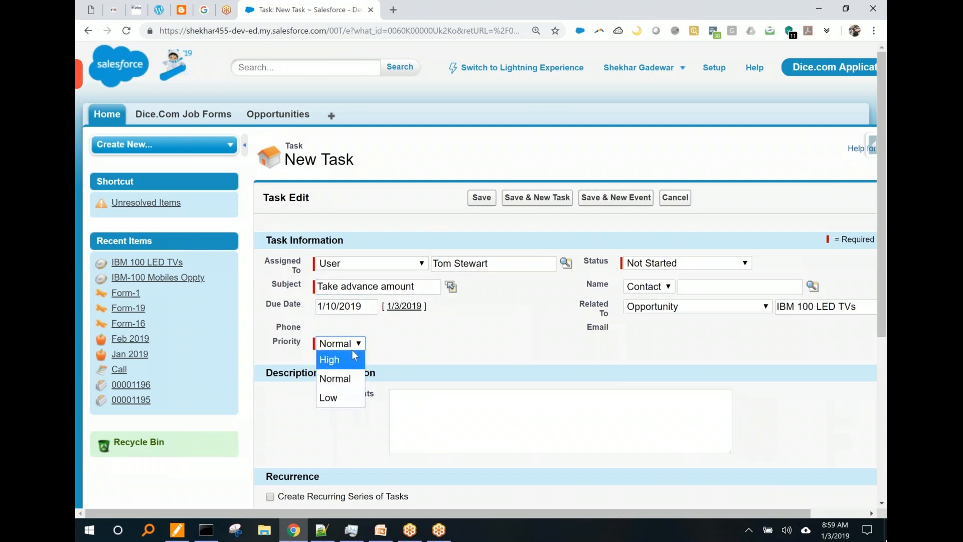
{"action": "left_click", "coordinate": [351, 355]}
{"action": "scroll", "coordinate": [437, 339], "scroll_direction": "down", "scroll_amount": 2}
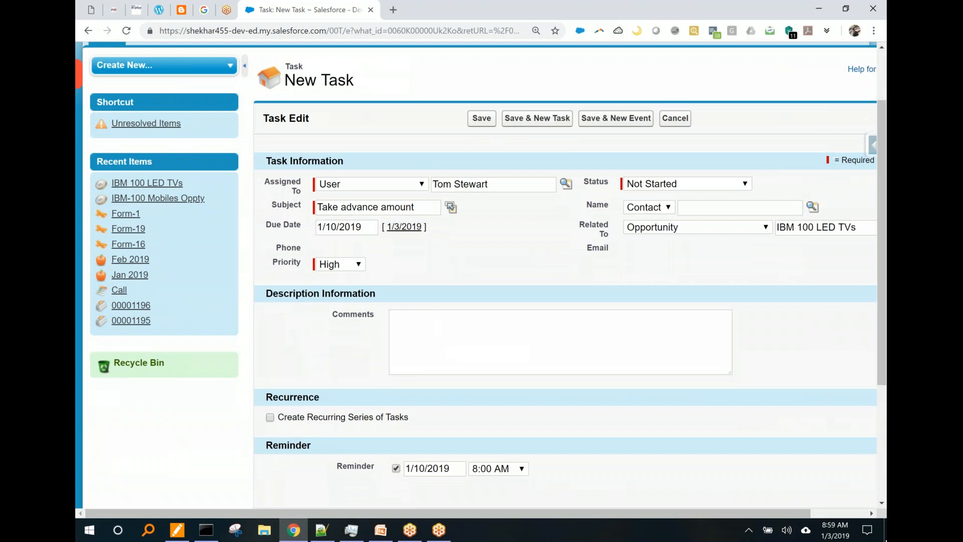
{"action": "left_click", "coordinate": [438, 329]}
{"action": "type", "text": "Take"}
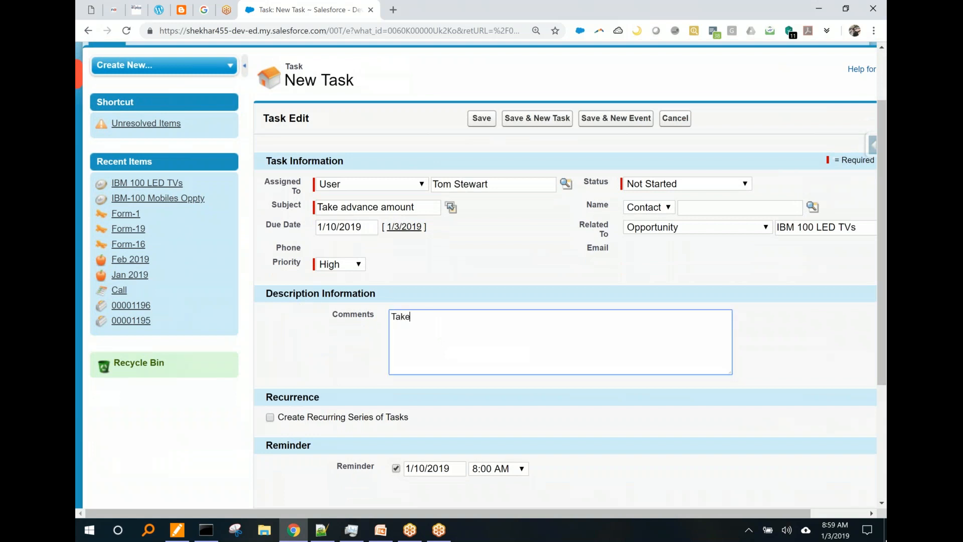
{"action": "type", "text": " the advance amount before deal."}
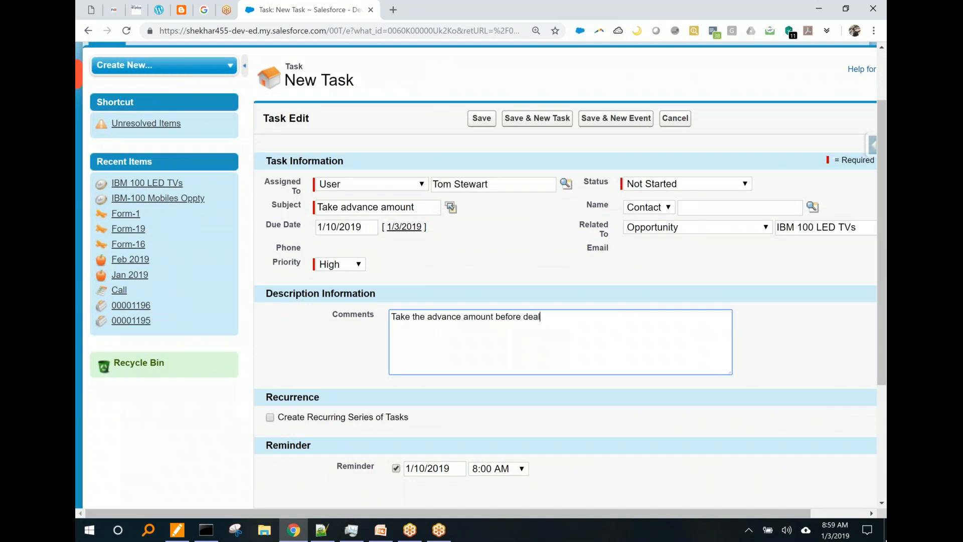
Step: Review the new task's reminder and attachments sections, and save the task
{"action": "scroll", "coordinate": [425, 368], "scroll_direction": "down", "scroll_amount": 2}
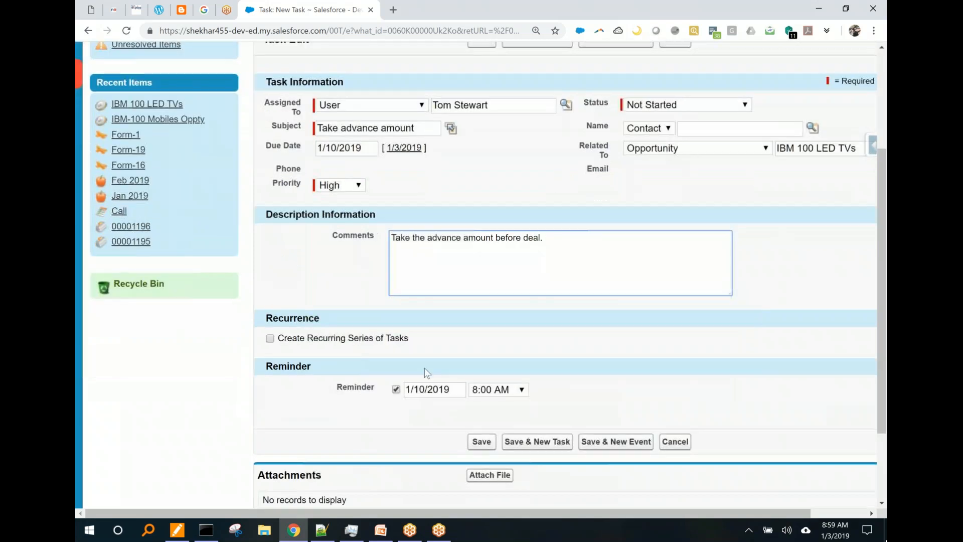
{"action": "left_click", "coordinate": [487, 396]}
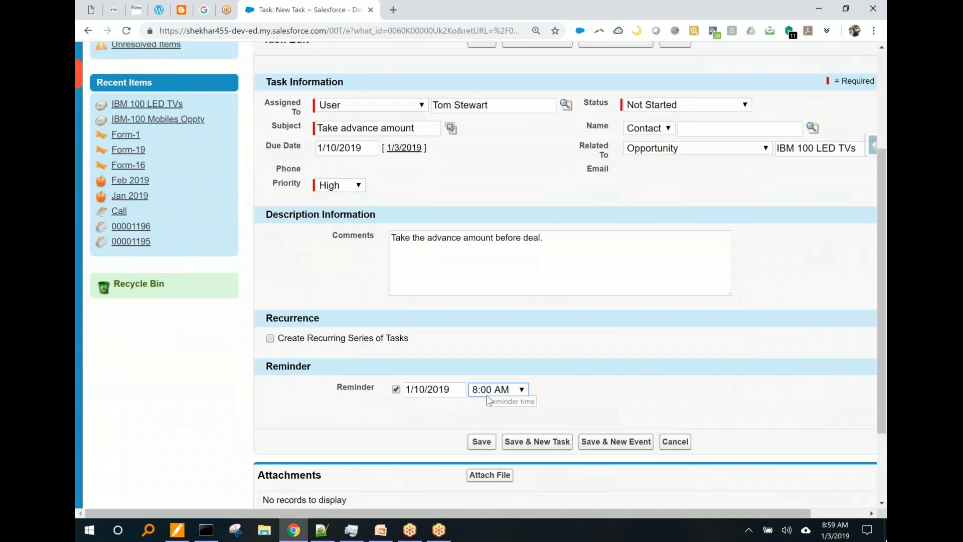
{"action": "scroll", "coordinate": [606, 350], "scroll_direction": "down", "scroll_amount": 3}
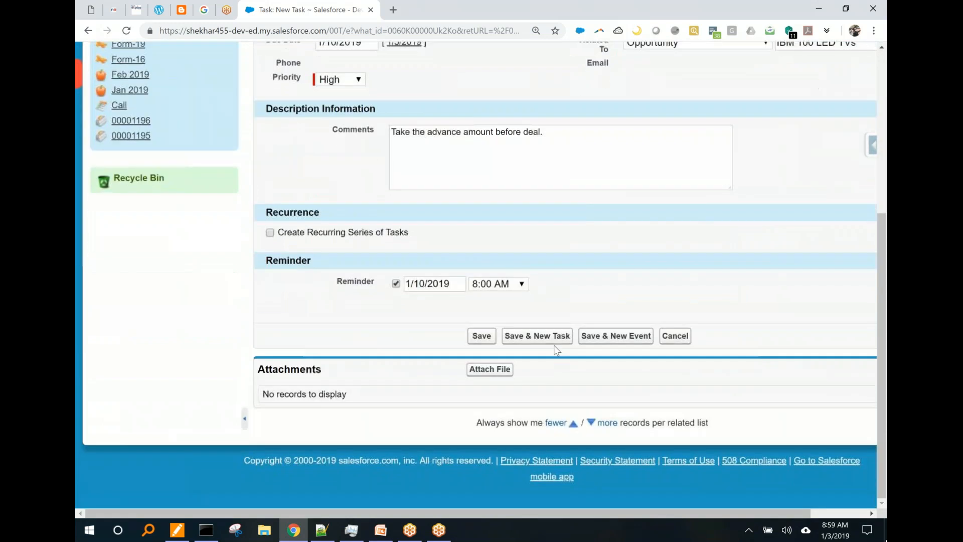
{"action": "left_click_drag", "start_coordinate": [325, 369], "coordinate": [266, 369]}
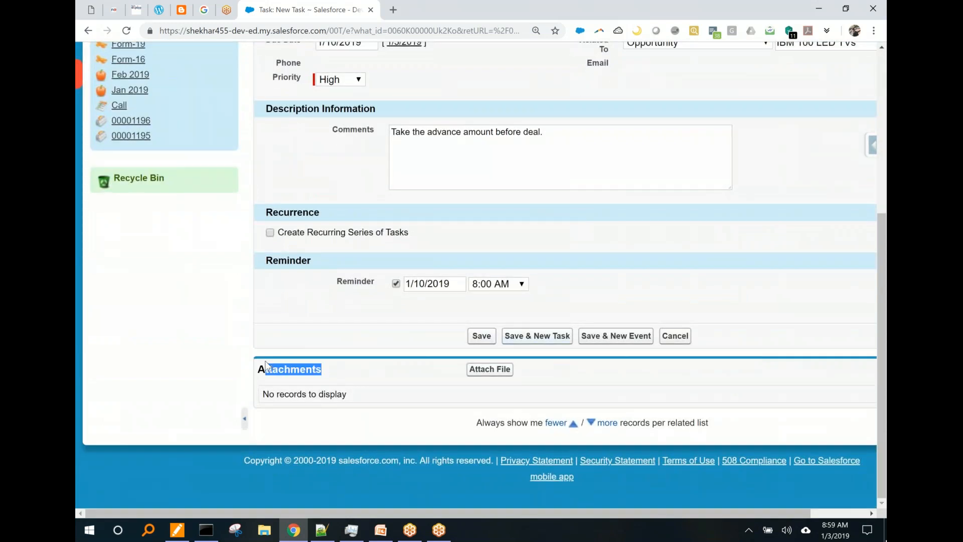
{"action": "left_click", "coordinate": [481, 336]}
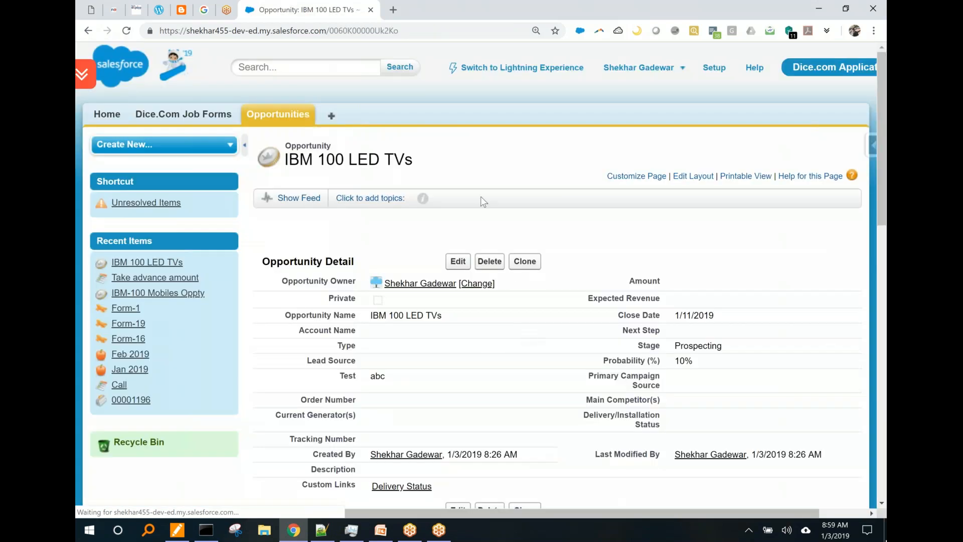
Step: Check the Take advance amount task in the opportunity's Open Activities list
{"action": "scroll", "coordinate": [448, 250], "scroll_direction": "down", "scroll_amount": 5}
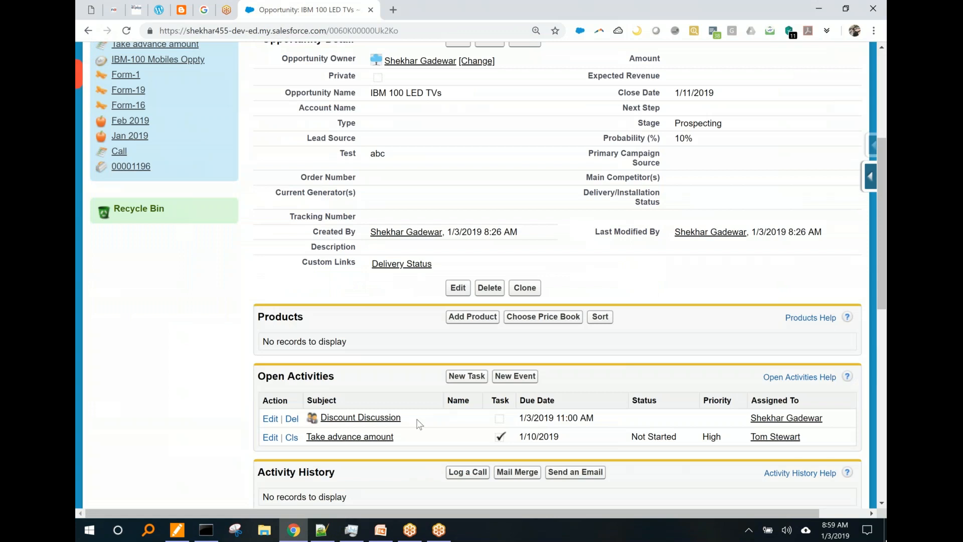
{"action": "scroll", "coordinate": [411, 422], "scroll_direction": "down", "scroll_amount": 1}
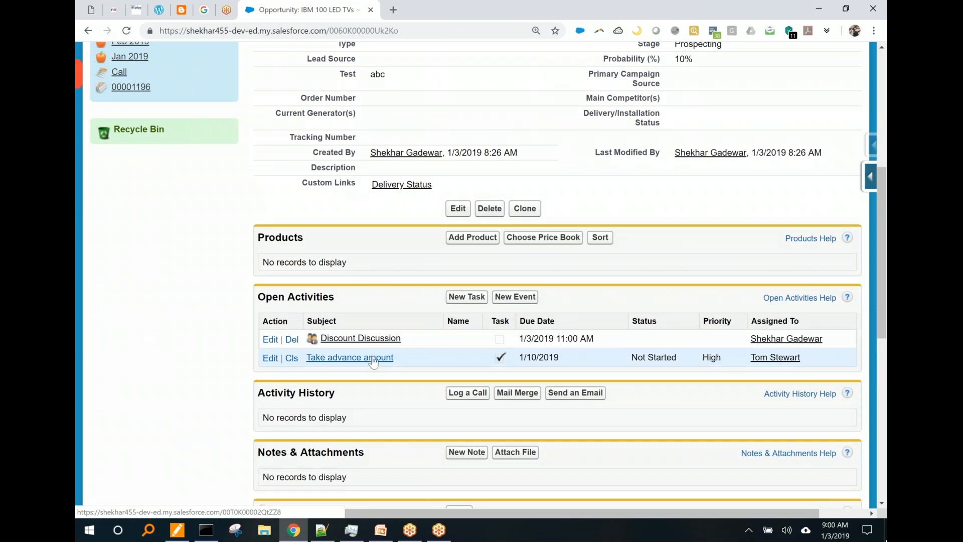
{"action": "scroll", "coordinate": [373, 362], "scroll_direction": "up", "scroll_amount": 6}
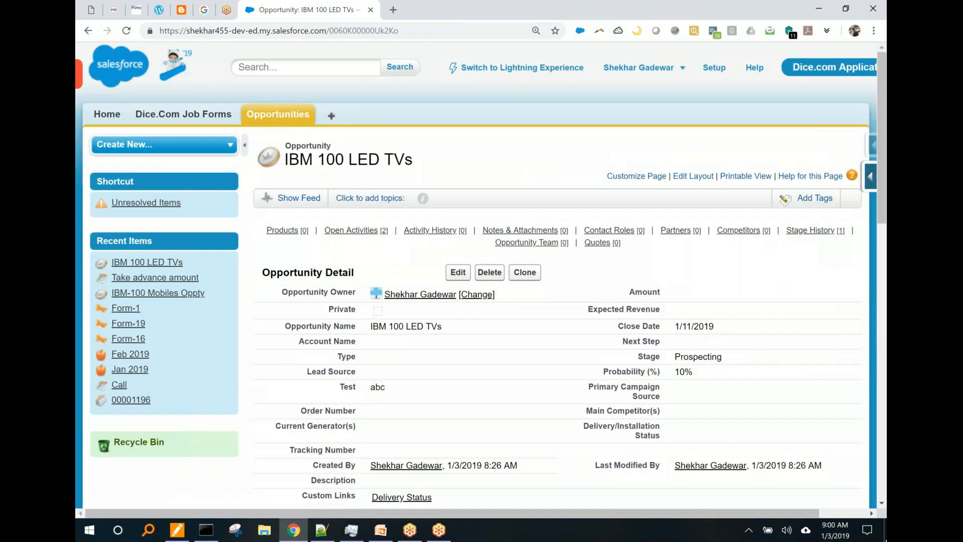
Step: Open the Users list under Manage Users in Setup and log in as the task's assignee
{"action": "left_click_drag", "start_coordinate": [666, 69], "coordinate": [826, 40]}
{"action": "left_click", "coordinate": [826, 43]}
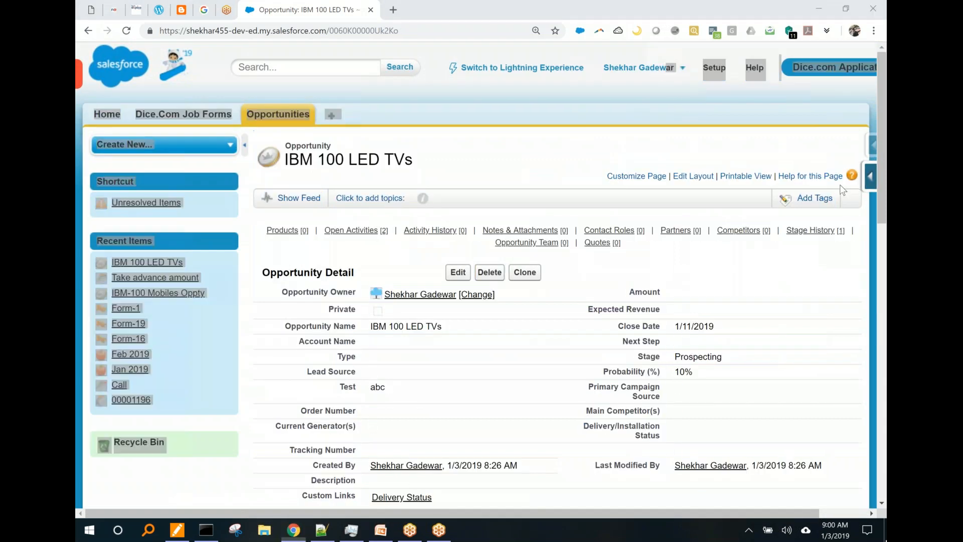
{"action": "left_click", "coordinate": [719, 72]}
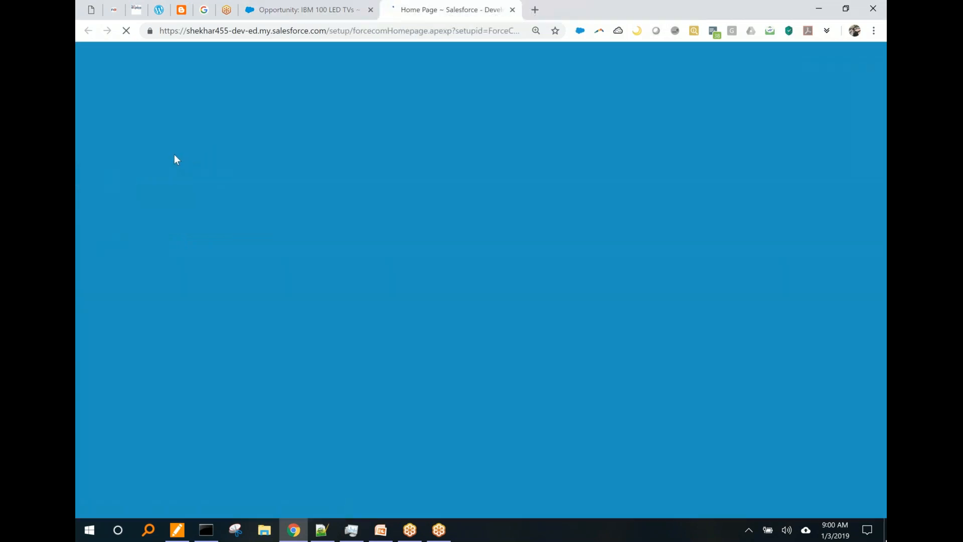
{"action": "scroll", "coordinate": [105, 205], "scroll_direction": "down", "scroll_amount": 5}
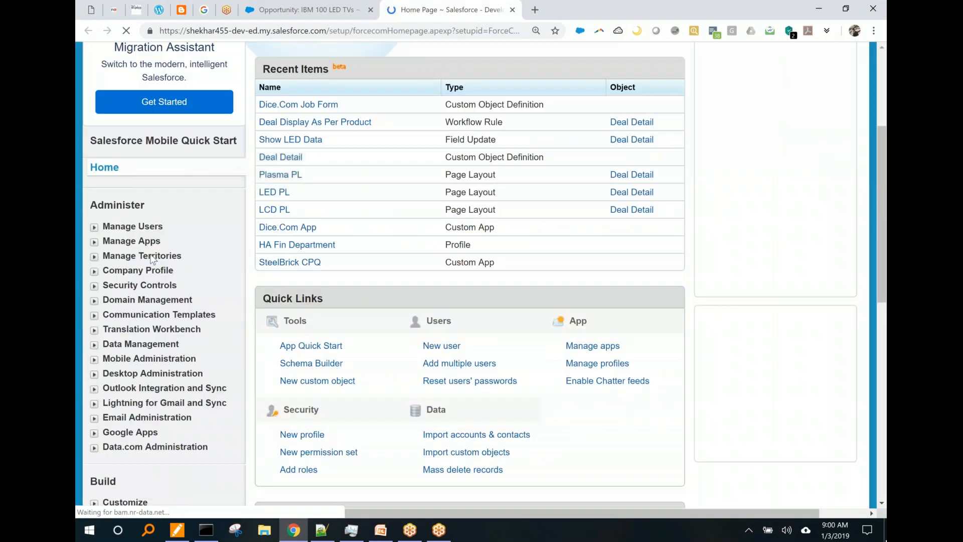
{"action": "left_click", "coordinate": [94, 187]}
{"action": "left_click", "coordinate": [128, 203]}
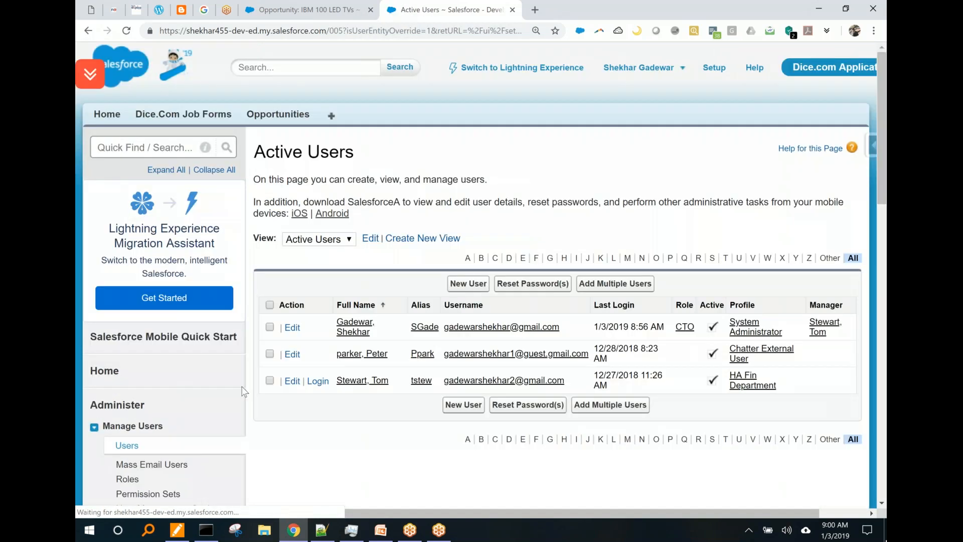
{"action": "left_click", "coordinate": [314, 382]}
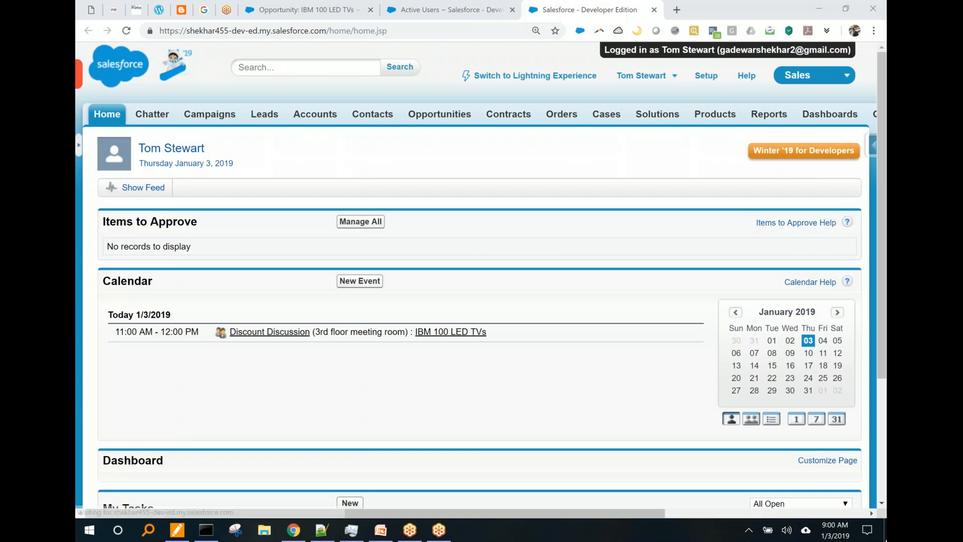
Step: Examine the Discount Discussion event and the My Tasks list on the assignee's home page
{"action": "left_click", "coordinate": [431, 86]}
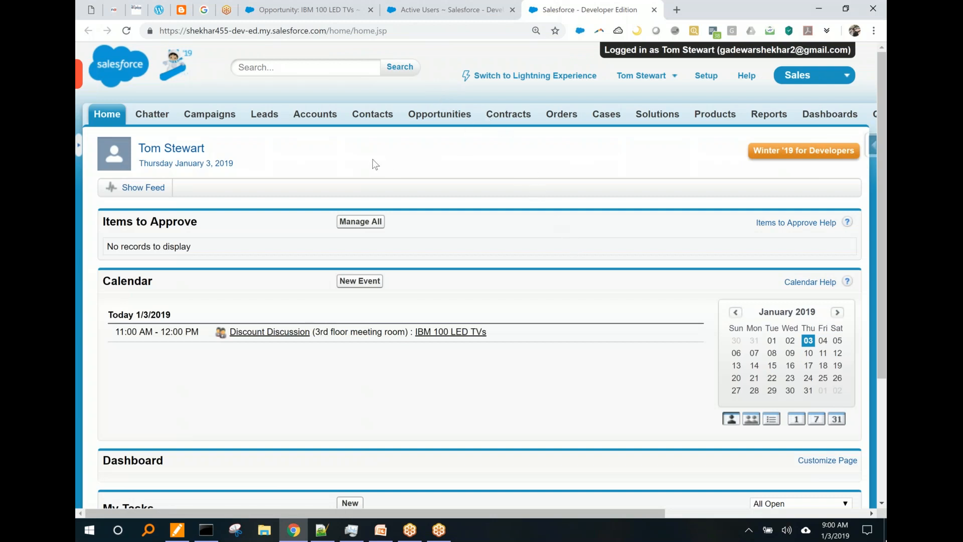
{"action": "scroll", "coordinate": [396, 169], "scroll_direction": "down", "scroll_amount": 3}
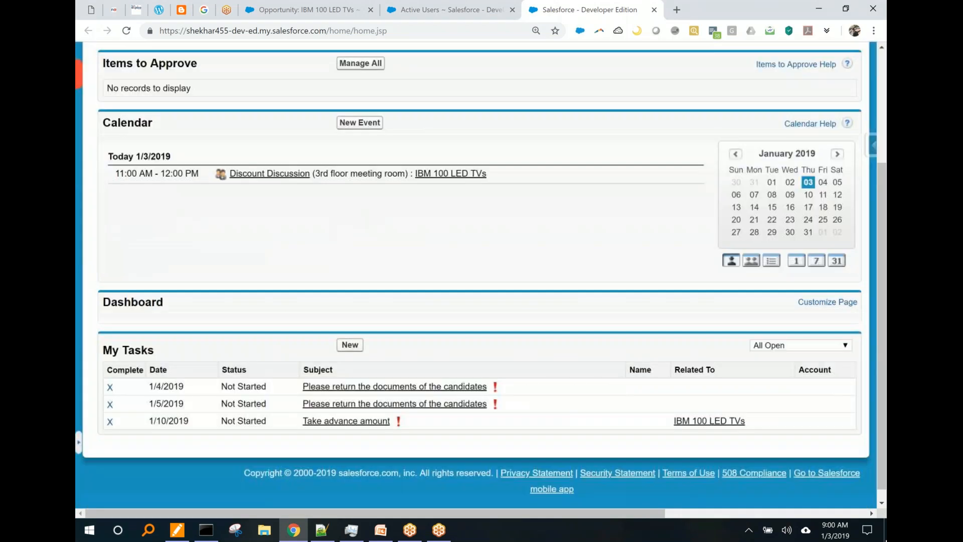
{"action": "mouse_move", "coordinate": [269, 173]}
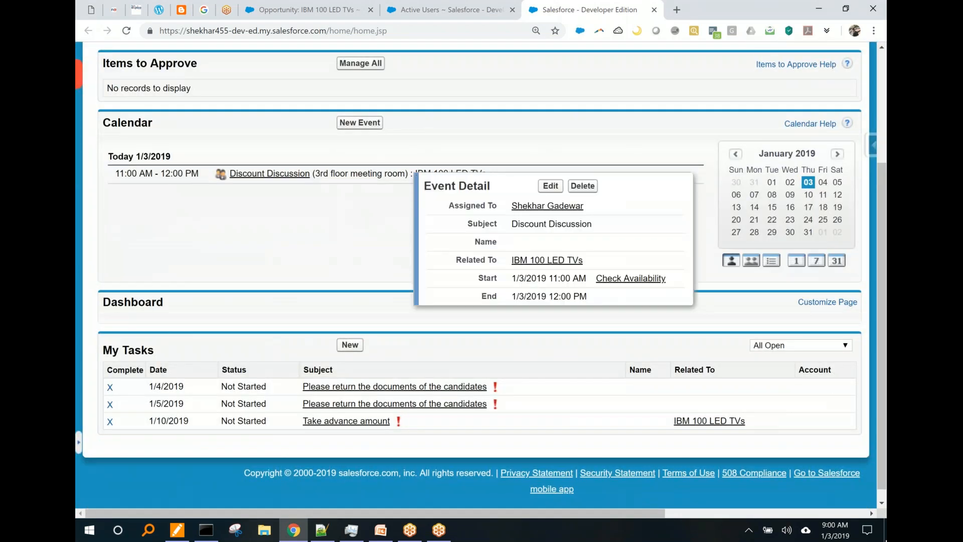
{"action": "mouse_move", "coordinate": [156, 315]}
{"action": "left_mouse_down"}
{"action": "mouse_move", "coordinate": [101, 361]}
{"action": "mouse_move", "coordinate": [208, 289]}
{"action": "mouse_move", "coordinate": [426, 491]}
{"action": "mouse_move", "coordinate": [371, 449]}
{"action": "mouse_move", "coordinate": [404, 459]}
{"action": "left_mouse_up"}
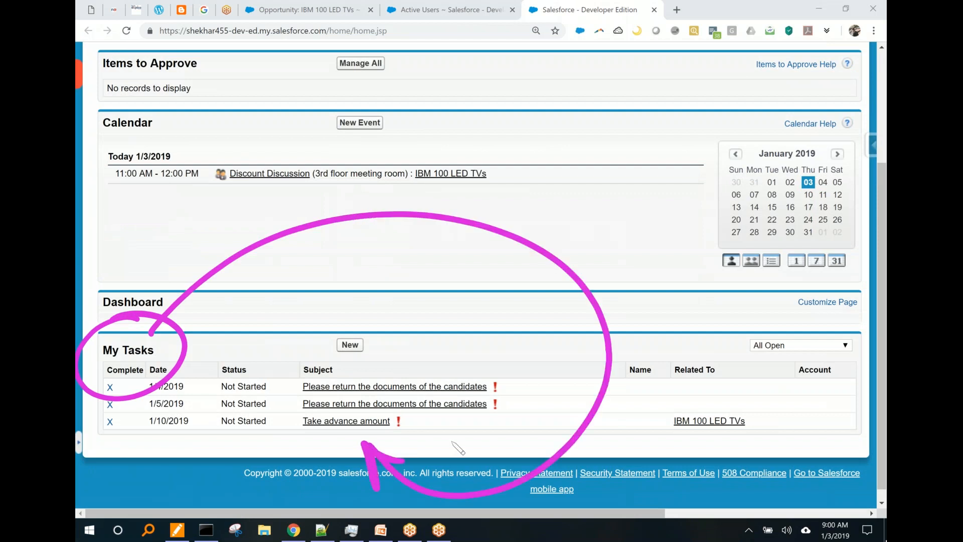
{"action": "key", "text": "ctrl+shift+7"}
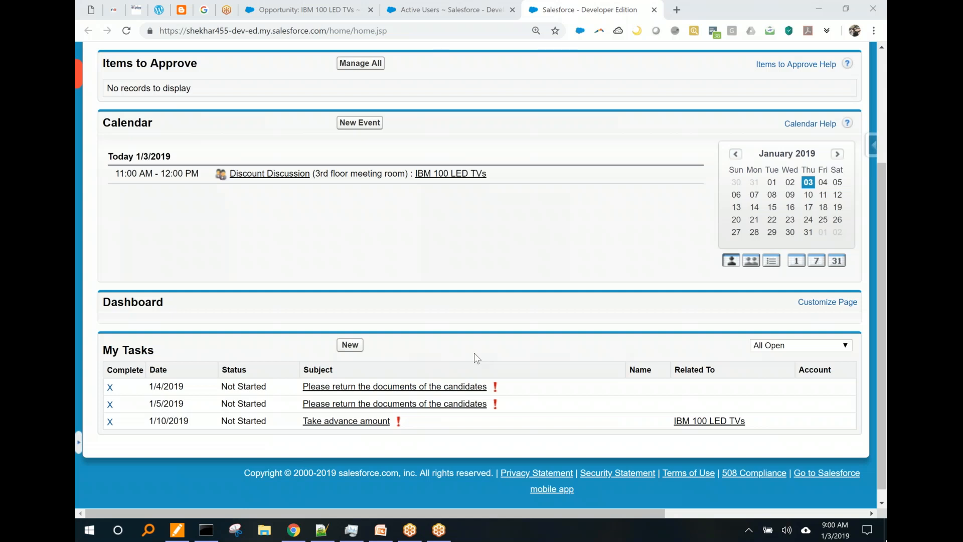
Step: Open the Take advance amount task from My Tasks and dismiss the Lightning promotion
{"action": "left_click", "coordinate": [346, 421]}
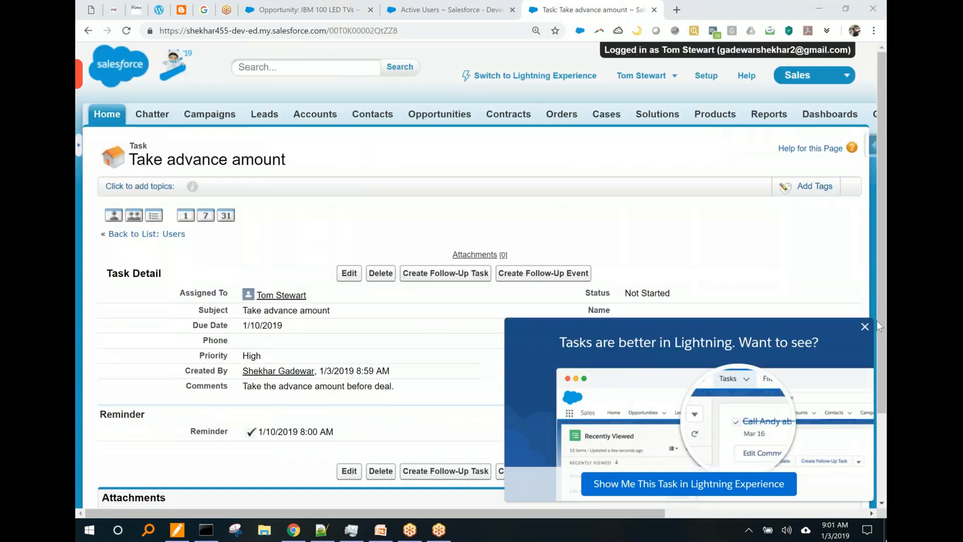
{"action": "left_click", "coordinate": [865, 327]}
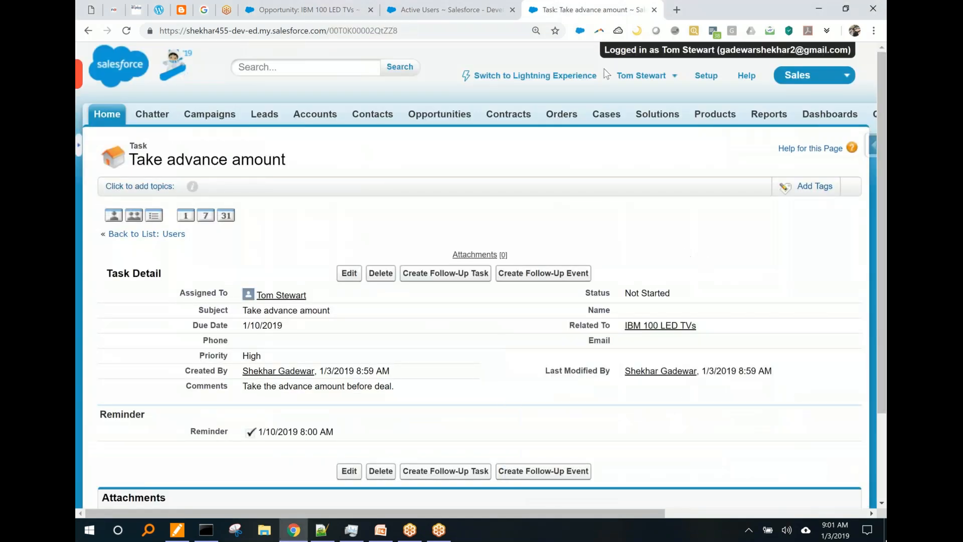
{"action": "left_click", "coordinate": [456, 21]}
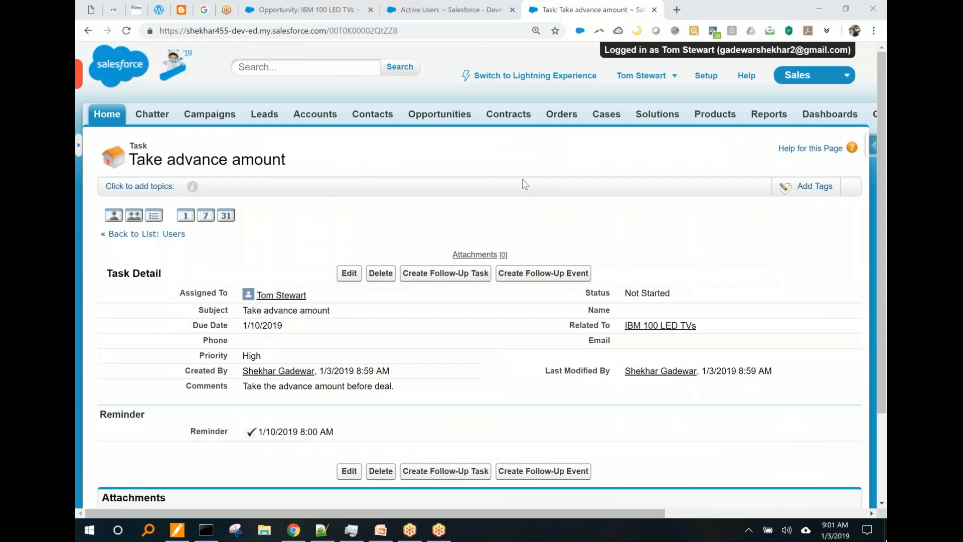
Step: Edit the Take advance amount task, set its Status to Completed, and save it
{"action": "left_click", "coordinate": [351, 273]}
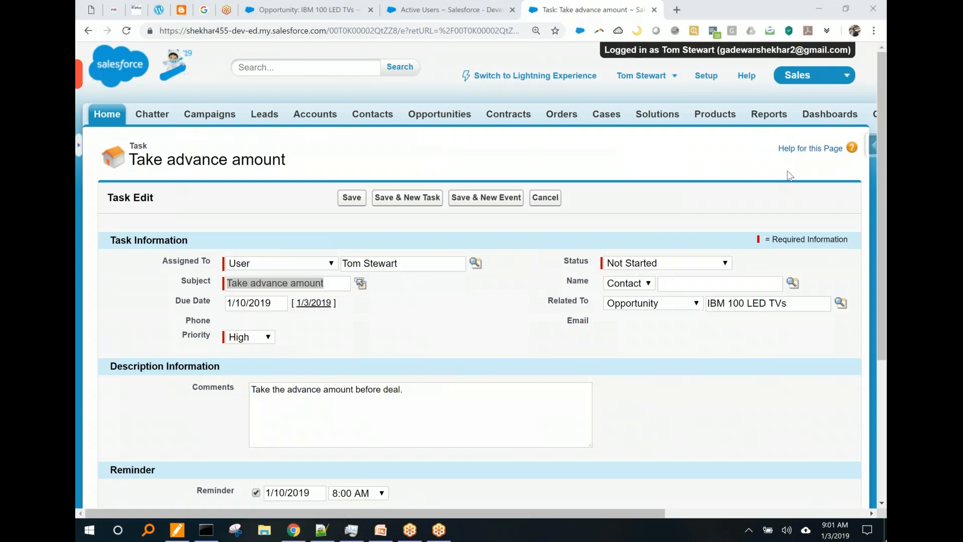
{"action": "left_click", "coordinate": [691, 265]}
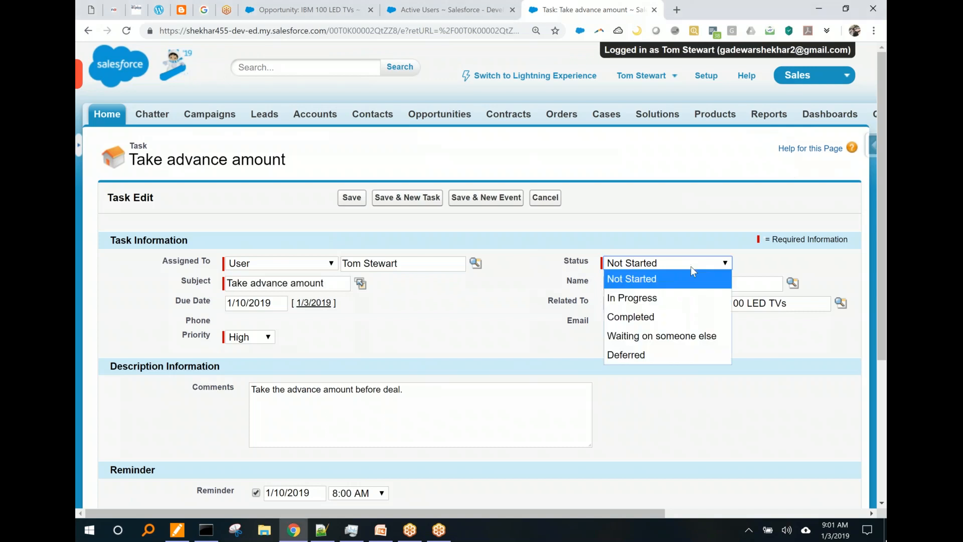
{"action": "left_click", "coordinate": [686, 299]}
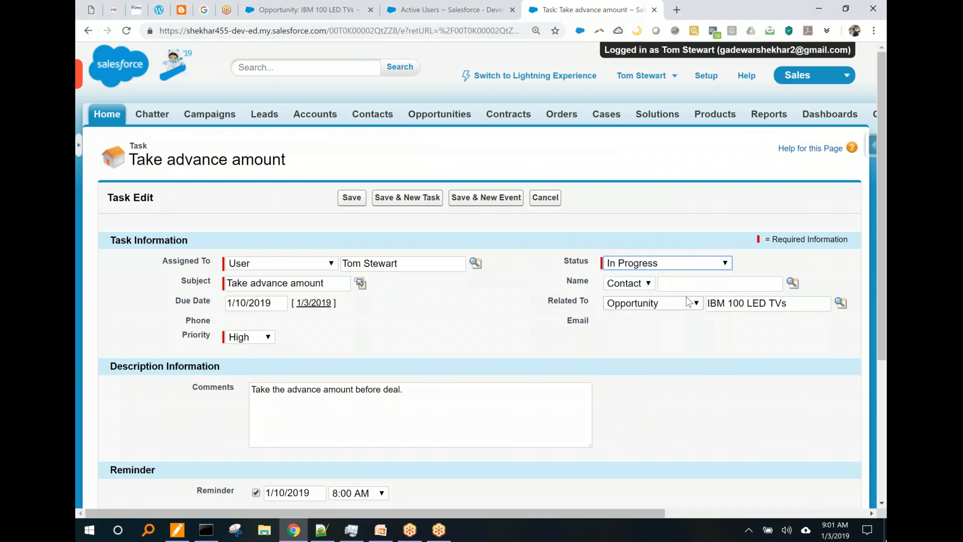
{"action": "left_click", "coordinate": [694, 267]}
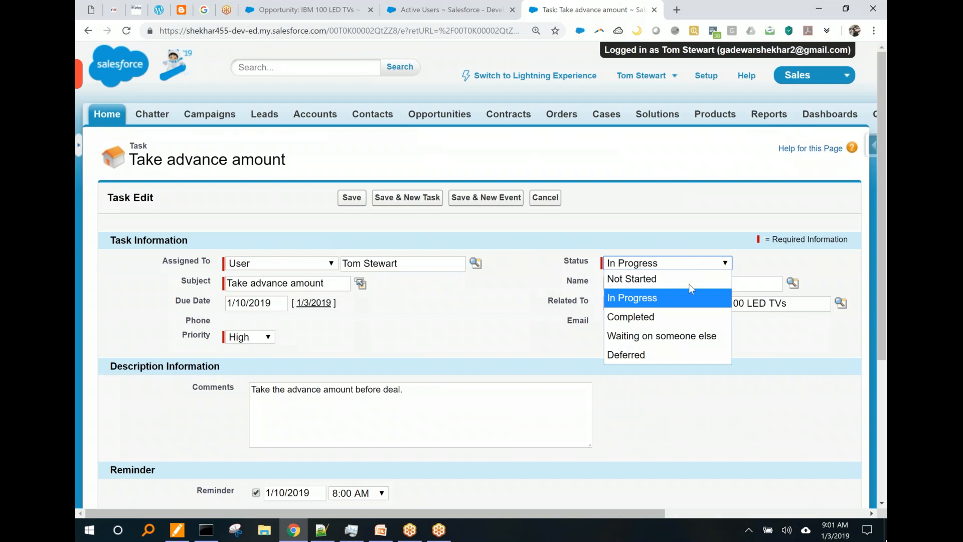
{"action": "left_click", "coordinate": [690, 313]}
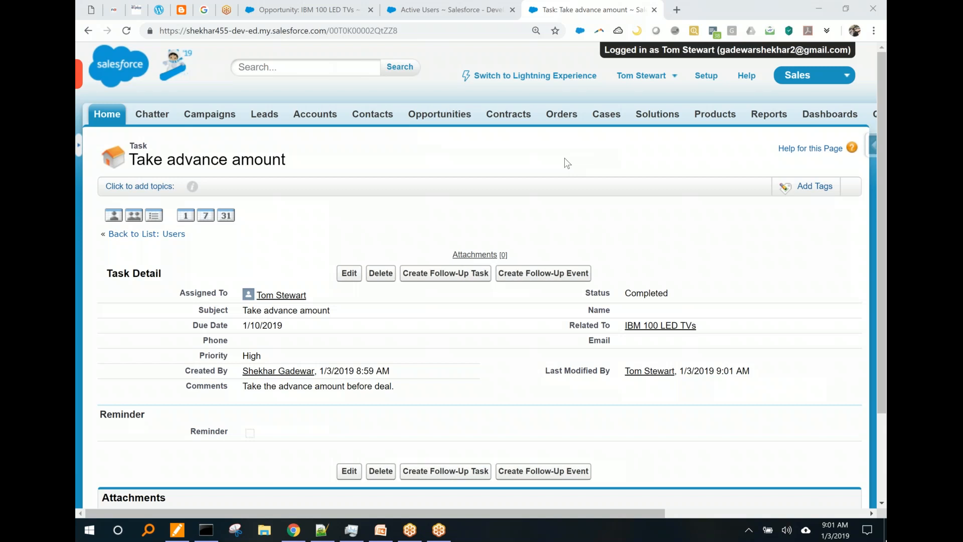
Step: Close the assignee's task tab and the users tab, and return to the opportunity's Open Activities list
{"action": "key", "text": "ctrl+w"}
{"action": "key", "text": "ctrl+w"}
{"action": "scroll", "coordinate": [413, 263], "scroll_direction": "down", "scroll_amount": 8}
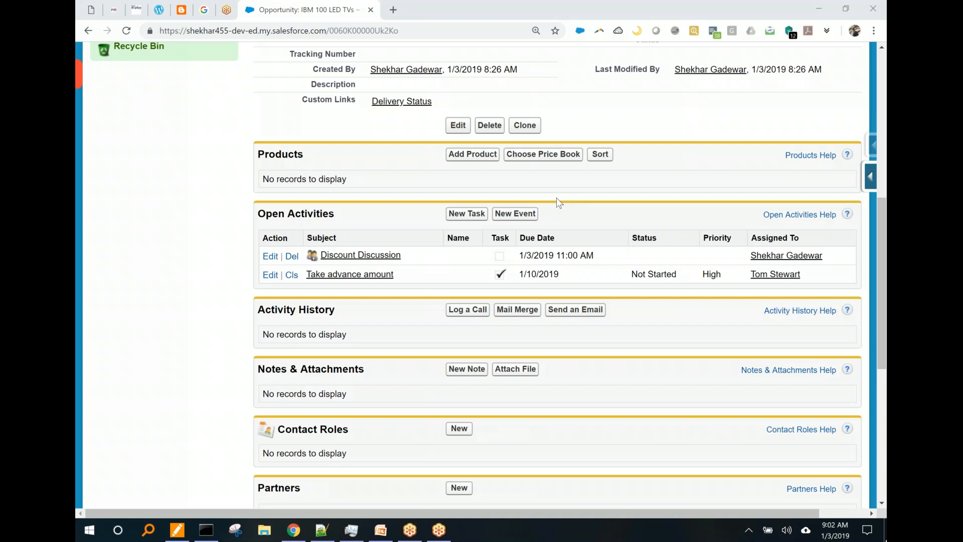
{"action": "left_click", "coordinate": [179, 340]}
{"action": "mouse_move", "coordinate": [367, 190]}
{"action": "left_mouse_down"}
{"action": "mouse_move", "coordinate": [195, 268]}
{"action": "mouse_move", "coordinate": [269, 250]}
{"action": "left_mouse_up"}
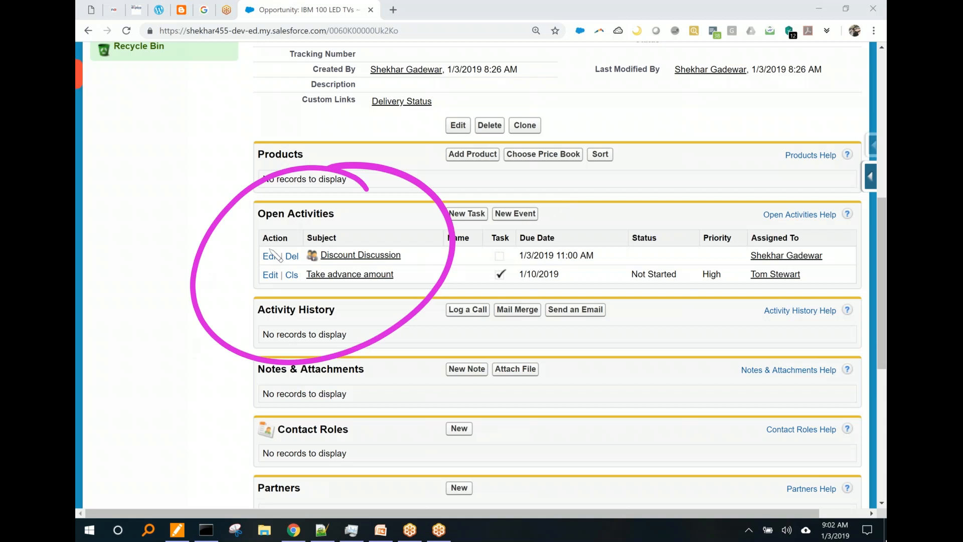
{"action": "mouse_move", "coordinate": [304, 260]}
{"action": "left_mouse_down"}
{"action": "mouse_move", "coordinate": [280, 275]}
{"action": "mouse_move", "coordinate": [303, 260]}
{"action": "left_mouse_up"}
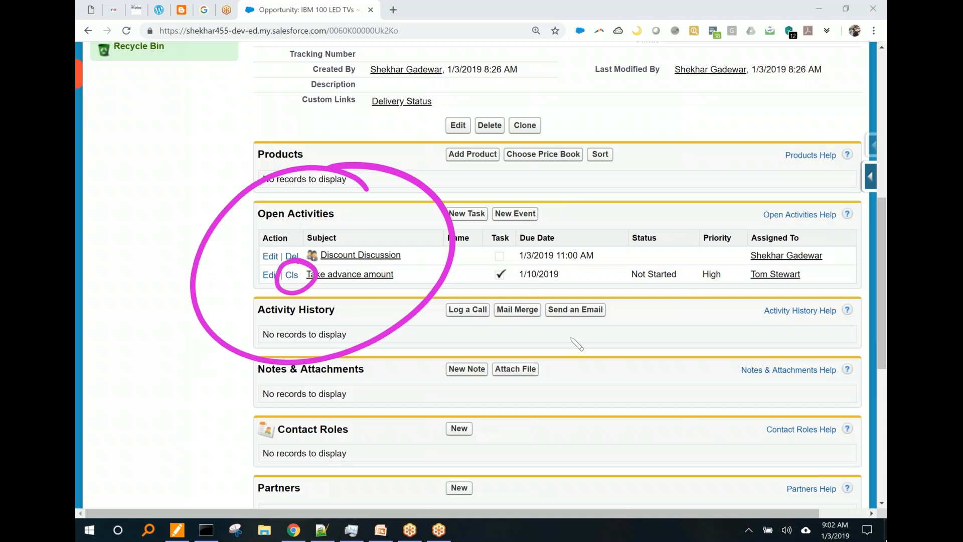
{"action": "left_click_drag", "start_coordinate": [570, 332], "coordinate": [594, 361]}
{"action": "left_click_drag", "start_coordinate": [582, 295], "coordinate": [622, 359]}
{"action": "mouse_move", "coordinate": [638, 286]}
{"action": "left_mouse_down"}
{"action": "mouse_move", "coordinate": [687, 260]}
{"action": "mouse_move", "coordinate": [667, 304]}
{"action": "left_mouse_up"}
{"action": "mouse_move", "coordinate": [702, 259]}
{"action": "left_mouse_down"}
{"action": "mouse_move", "coordinate": [722, 236]}
{"action": "mouse_move", "coordinate": [758, 254]}
{"action": "mouse_move", "coordinate": [585, 404]}
{"action": "left_mouse_up"}
{"action": "left_click_drag", "start_coordinate": [825, 271], "coordinate": [602, 426]}
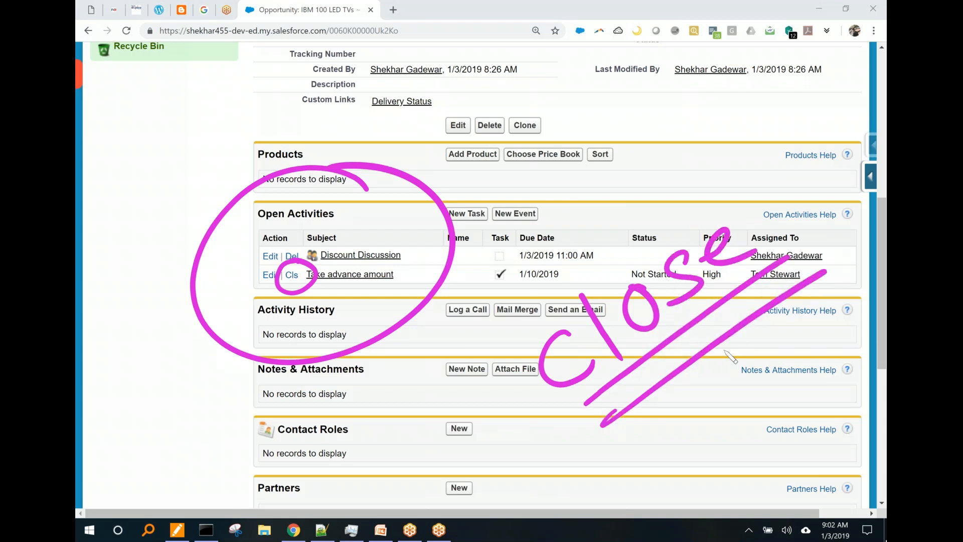
{"action": "key", "text": "e"}
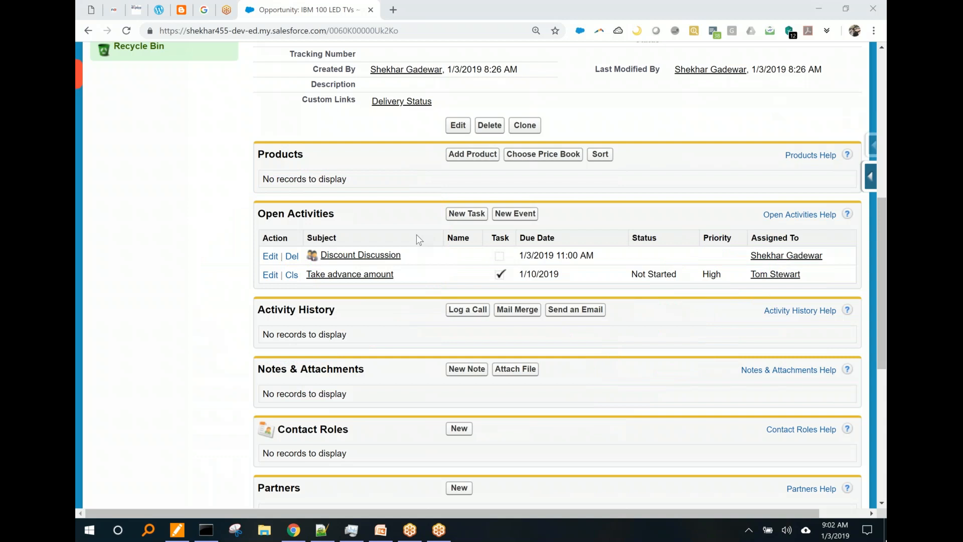
Step: Inspect the Status options in the Take advance amount task's close form, and leave it unsaved for the home page
{"action": "left_click", "coordinate": [291, 275]}
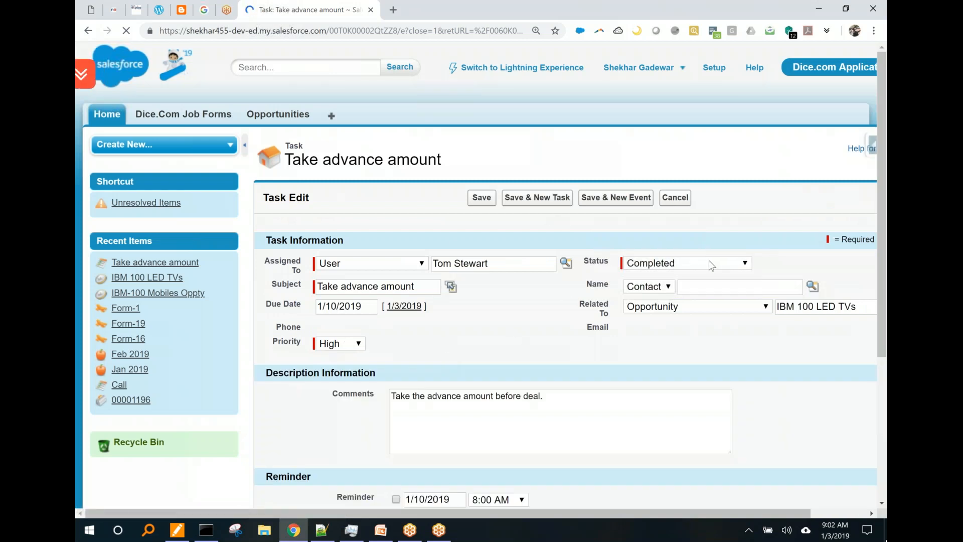
{"action": "key", "text": "ctrl"}
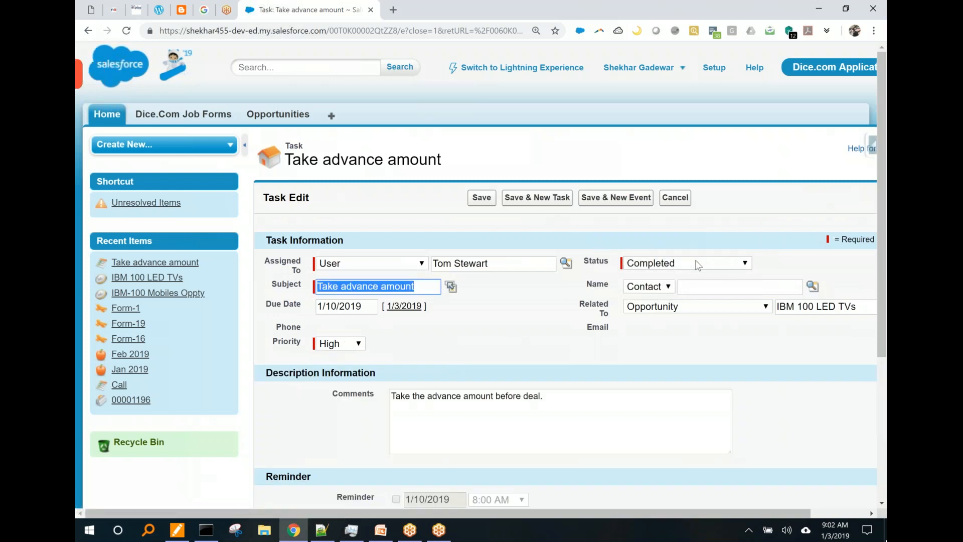
{"action": "left_click", "coordinate": [694, 262]}
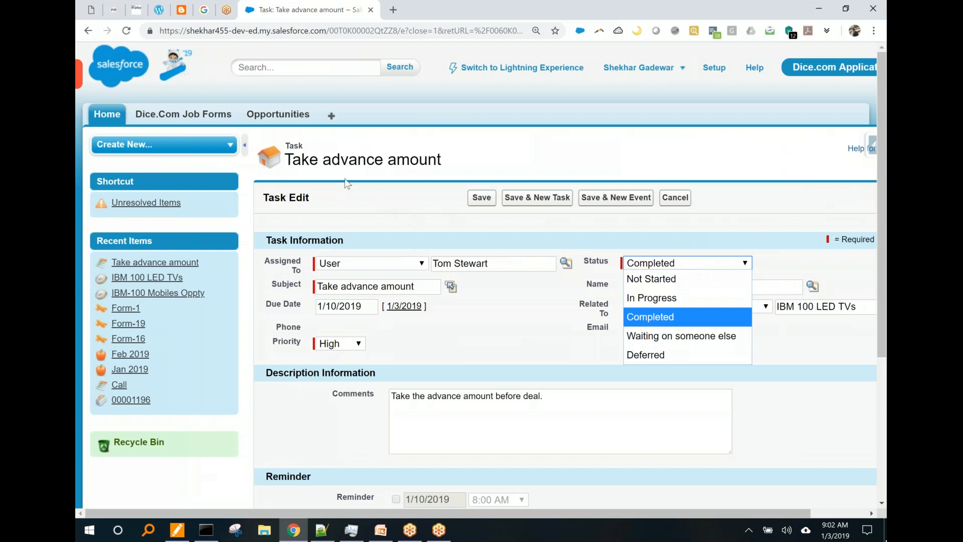
{"action": "left_click", "coordinate": [117, 116]}
{"action": "left_click", "coordinate": [116, 115]}
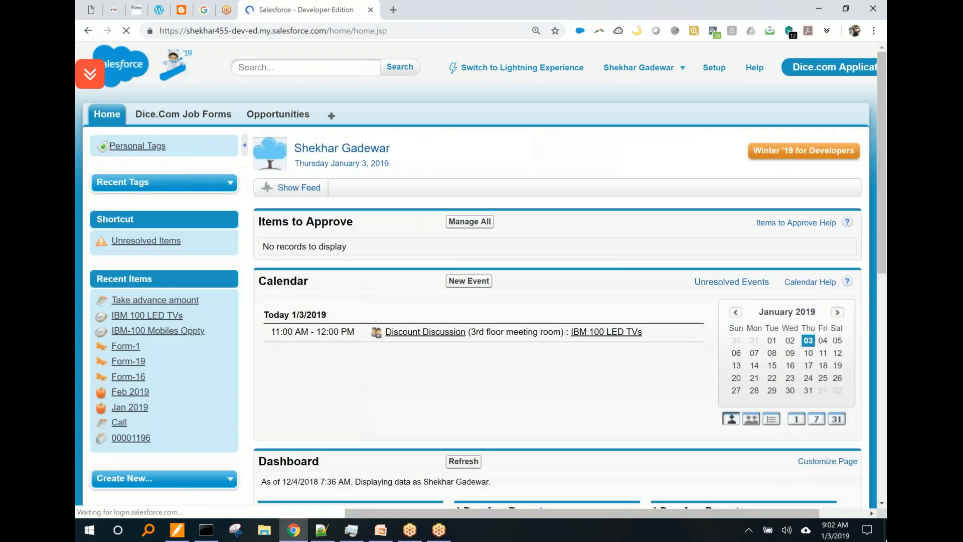
Step: Open the IBM 100 LED TVs opportunity and examine the Take advance amount task in its Activity History
{"action": "left_click", "coordinate": [296, 118]}
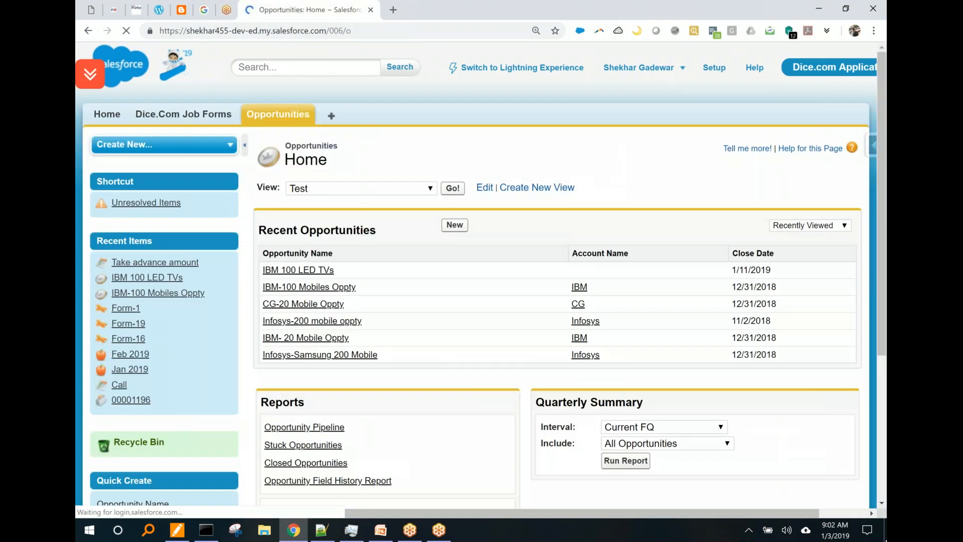
{"action": "left_click", "coordinate": [298, 269]}
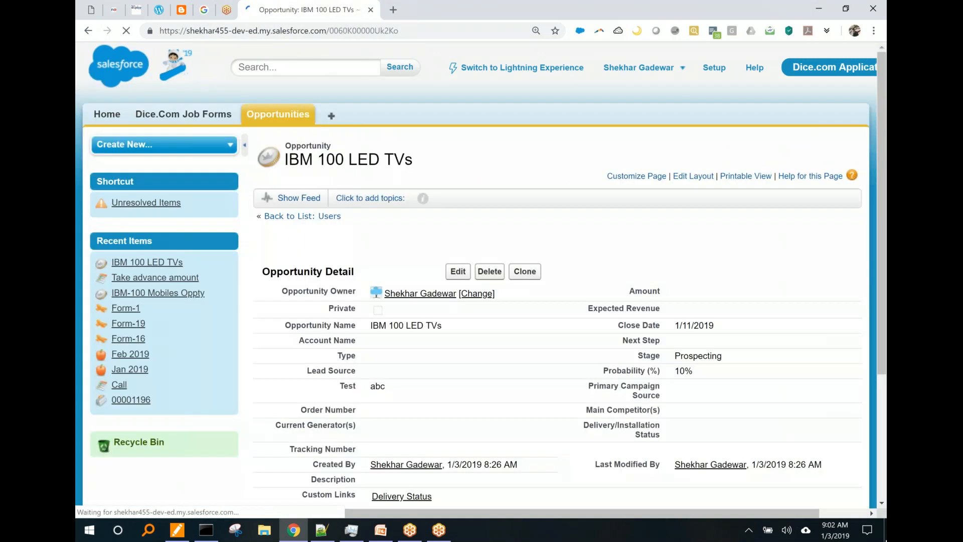
{"action": "scroll", "coordinate": [374, 391], "scroll_direction": "down", "scroll_amount": 5}
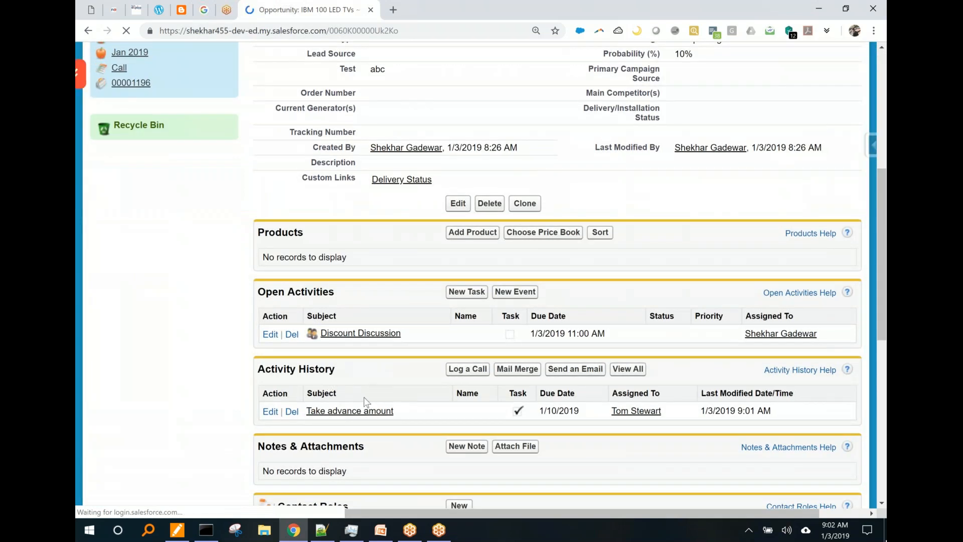
{"action": "scroll", "coordinate": [425, 435], "scroll_direction": "down", "scroll_amount": 2}
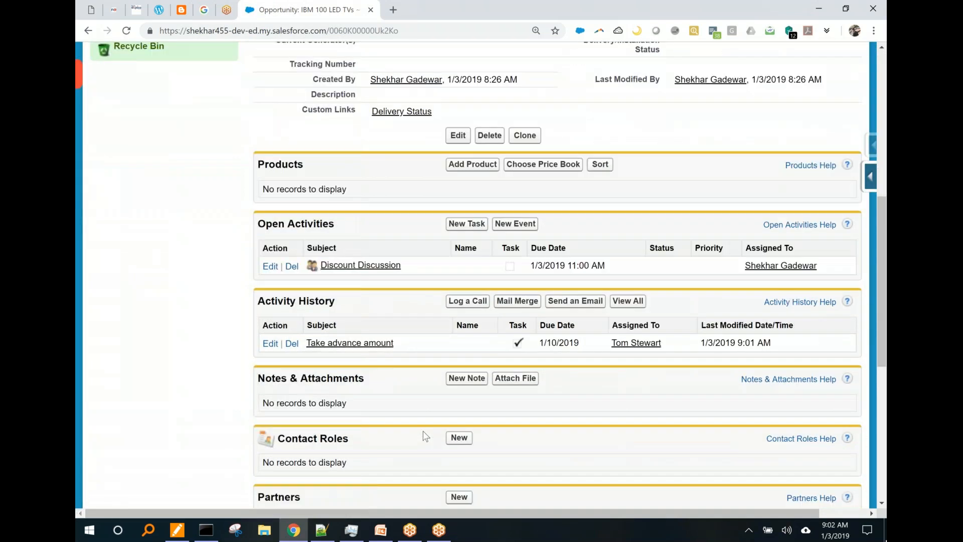
{"action": "mouse_move", "coordinate": [360, 298]}
{"action": "left_mouse_down"}
{"action": "mouse_move", "coordinate": [196, 397]}
{"action": "mouse_move", "coordinate": [397, 307]}
{"action": "left_mouse_up"}
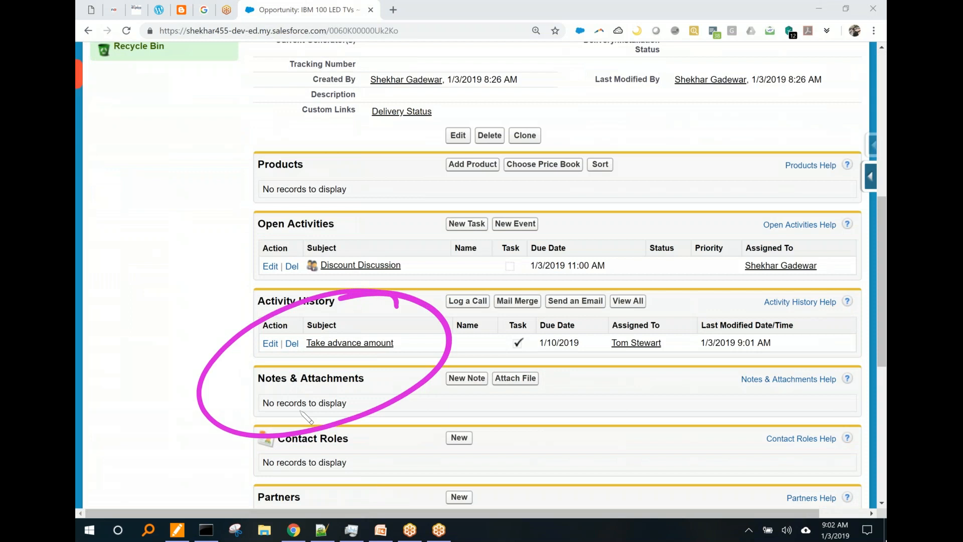
{"action": "mouse_move", "coordinate": [816, 301]}
{"action": "left_mouse_down"}
{"action": "mouse_move", "coordinate": [785, 289]}
{"action": "mouse_move", "coordinate": [833, 378]}
{"action": "left_mouse_up"}
{"action": "left_click_drag", "start_coordinate": [780, 273], "coordinate": [848, 376]}
{"action": "mouse_move", "coordinate": [751, 371]}
{"action": "left_mouse_down"}
{"action": "mouse_move", "coordinate": [790, 329]}
{"action": "mouse_move", "coordinate": [781, 357]}
{"action": "left_mouse_up"}
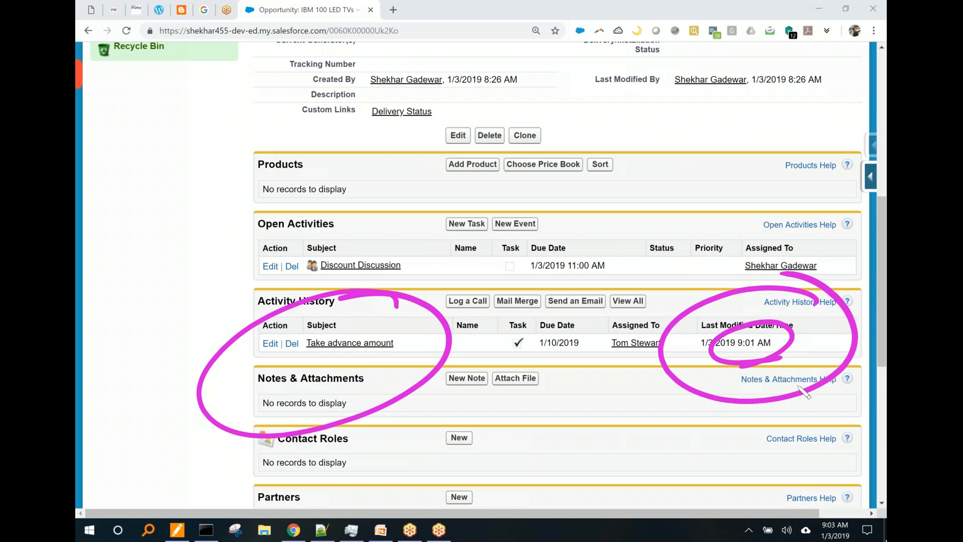
{"action": "key", "text": "ctrl+shift+7"}
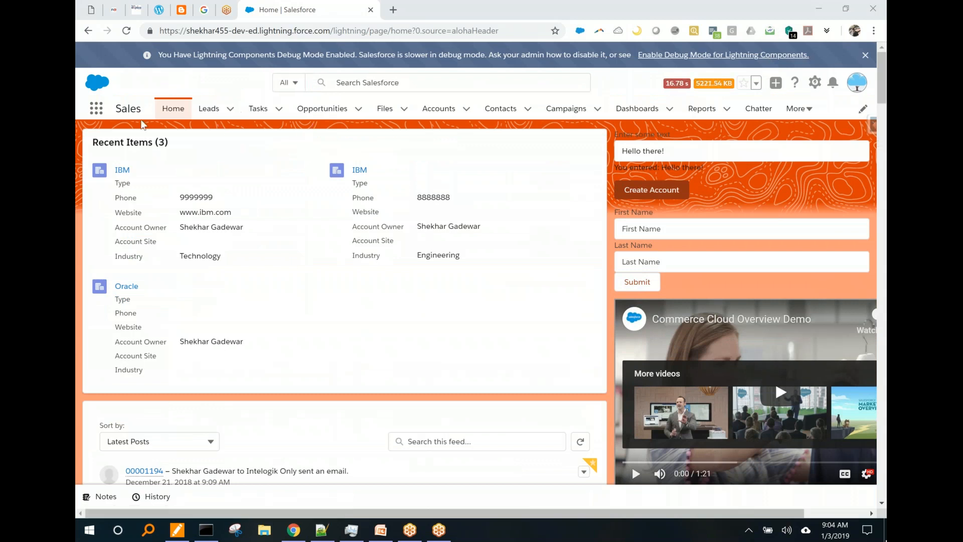
Step: Show the Tasks list in the Sales app, view a blank New Task form, and cancel it
{"action": "left_click", "coordinate": [256, 112]}
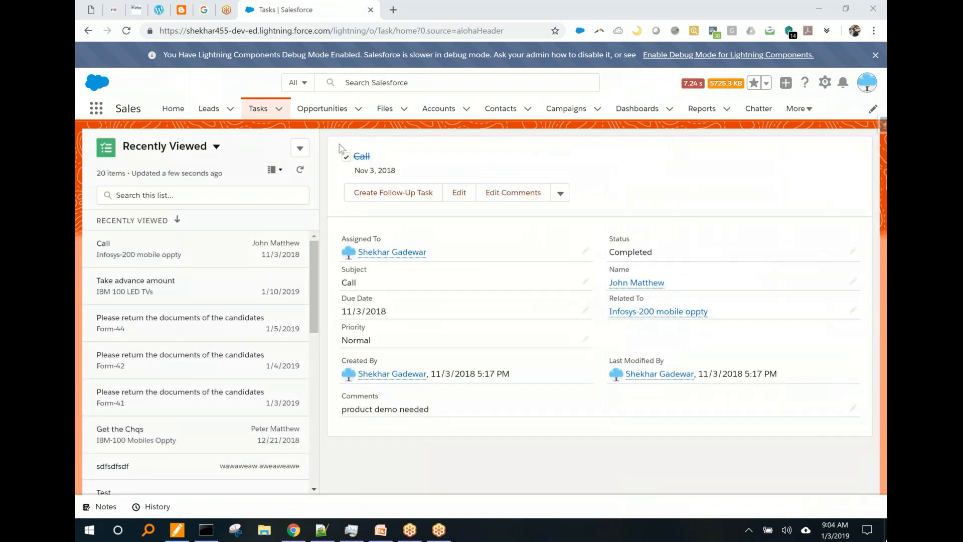
{"action": "left_click", "coordinate": [280, 109]}
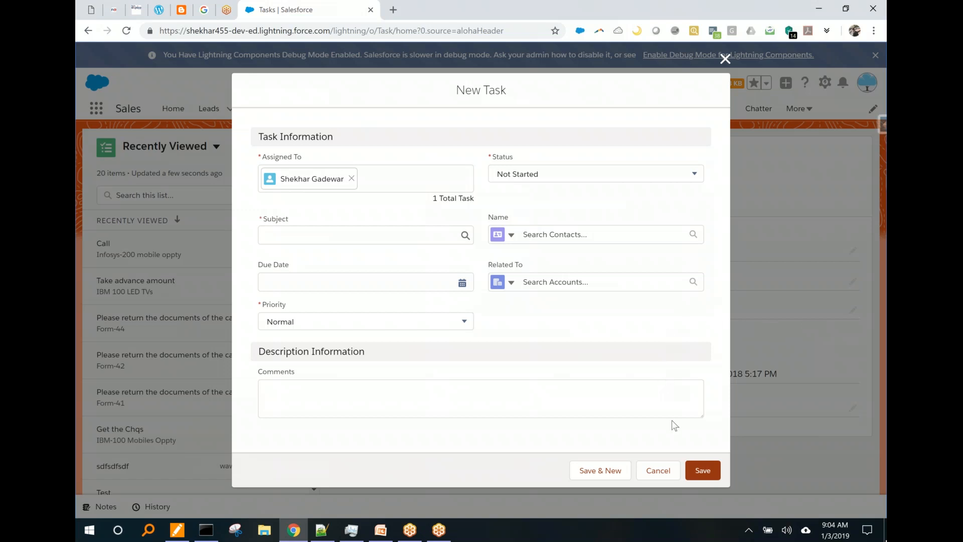
{"action": "left_click", "coordinate": [661, 471]}
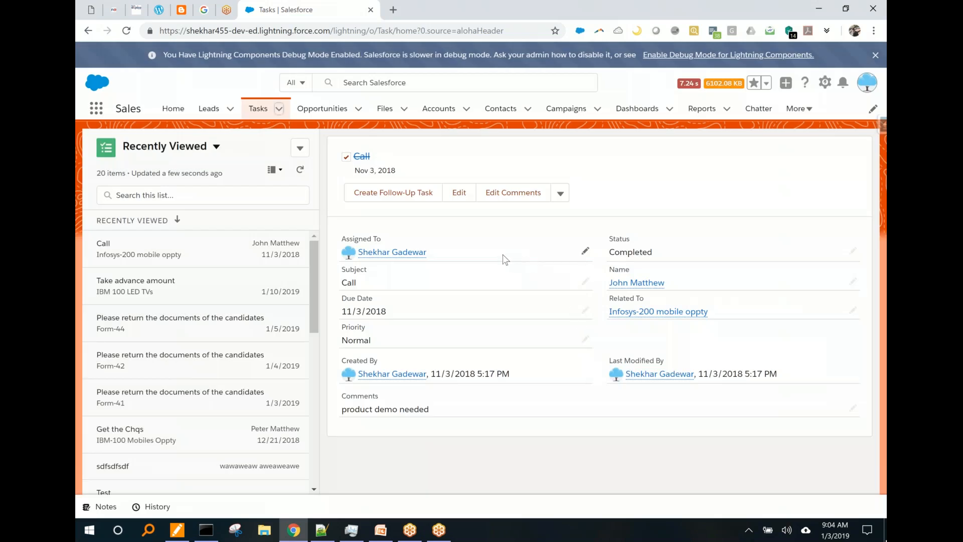
{"action": "left_click_drag", "start_coordinate": [422, 162], "coordinate": [389, 149]}
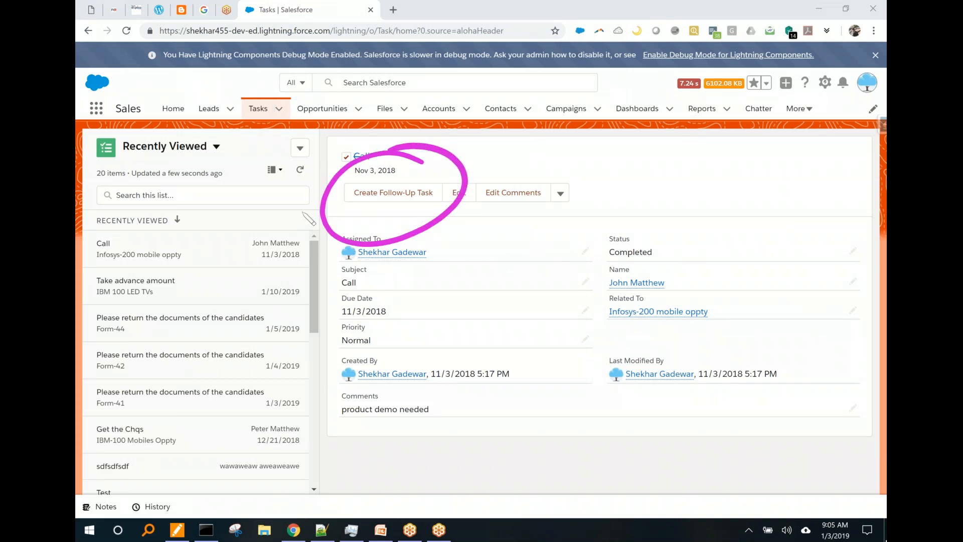
{"action": "key", "text": "Escape"}
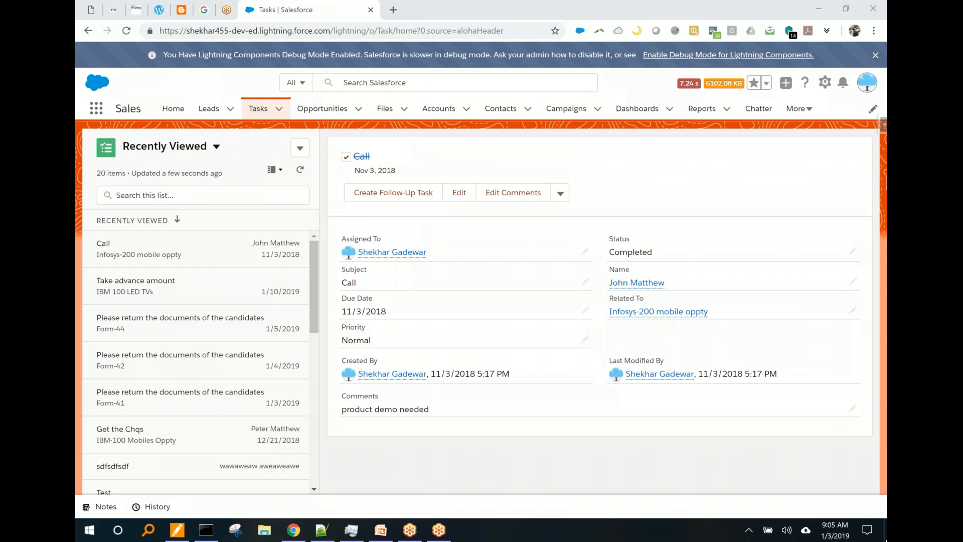
Step: Search the App Launcher for task, event, and cale, and open the Calendar item
{"action": "left_click", "coordinate": [100, 114]}
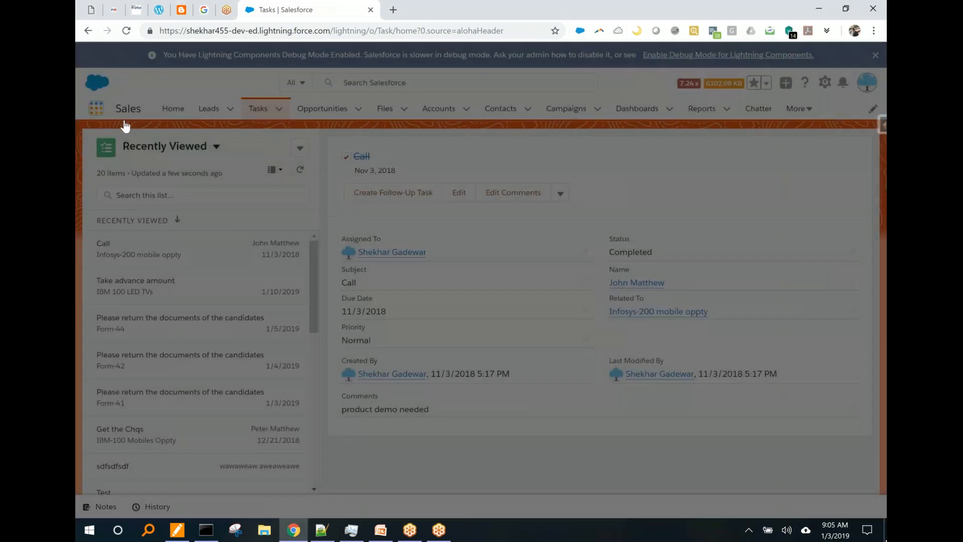
{"action": "type", "text": "task"}
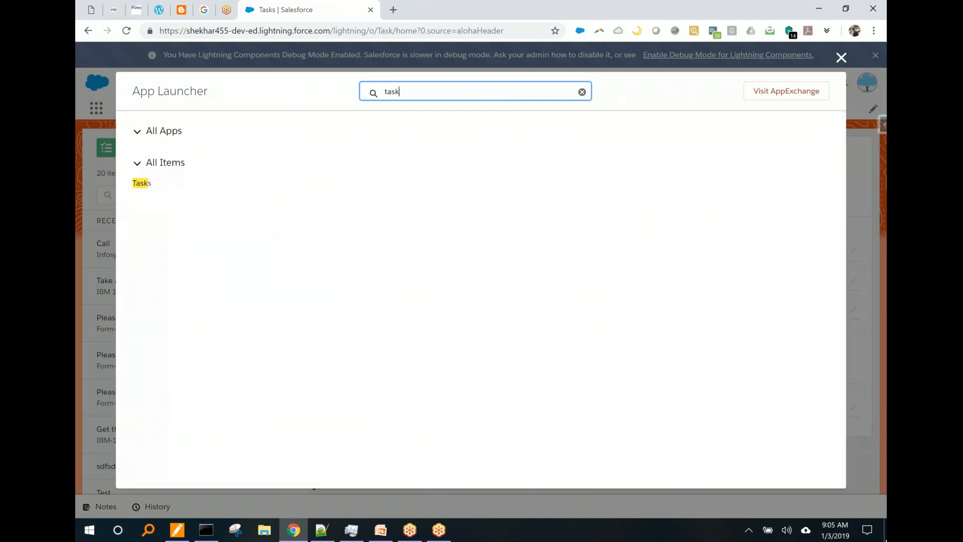
{"action": "key", "text": "ctrl+a"}
{"action": "type", "text": "event"}
{"action": "key", "text": "ctrl+a"}
{"action": "type", "text": "cale"}
{"action": "left_click", "coordinate": [149, 184]}
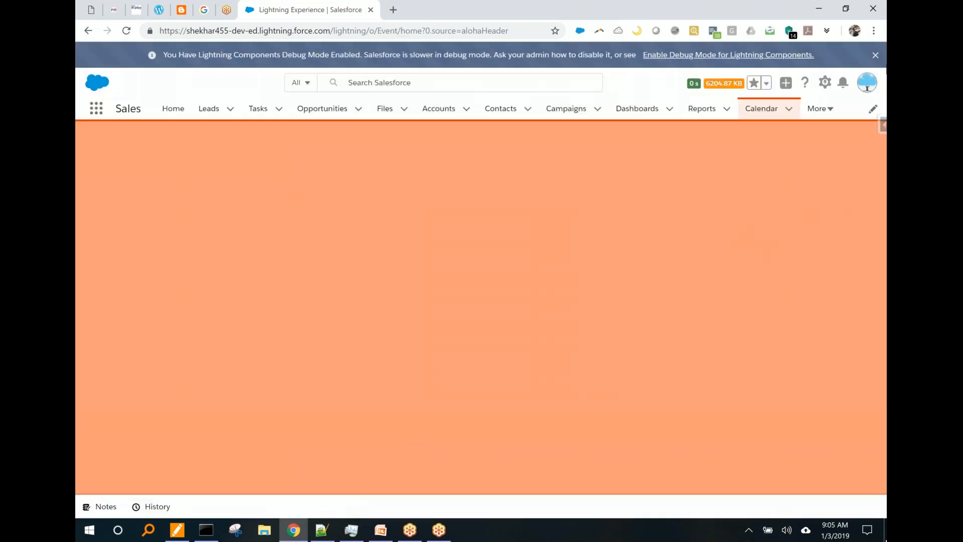
{"action": "left_click", "coordinate": [865, 201]}
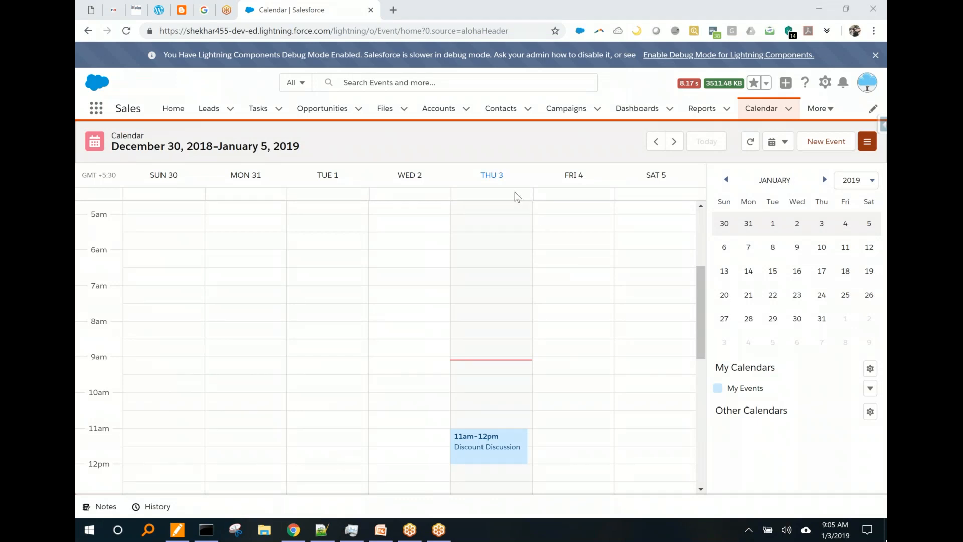
Step: Open the Discount Discussion event from the calendar, review its fields in the edit form, and save it
{"action": "scroll", "coordinate": [574, 359], "scroll_direction": "down", "scroll_amount": 1}
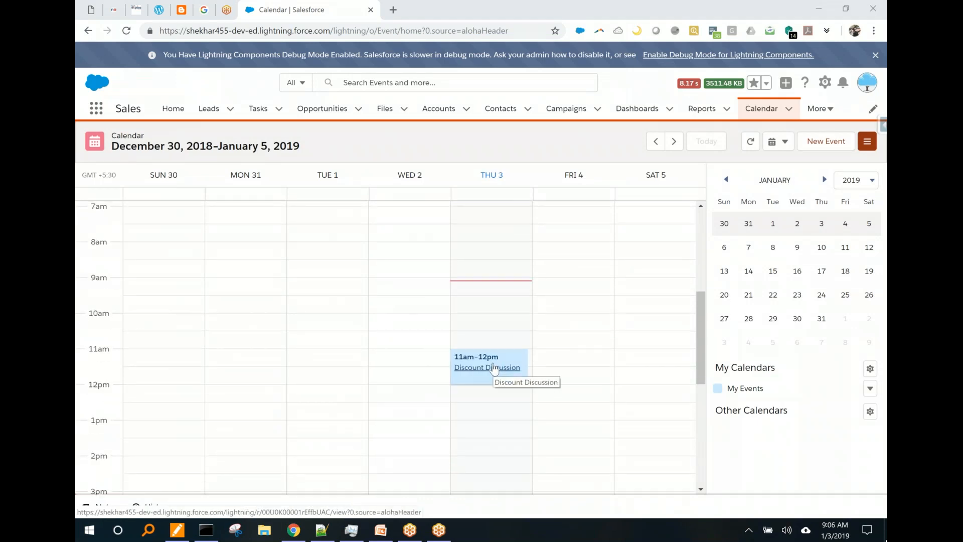
{"action": "left_click", "coordinate": [494, 366]}
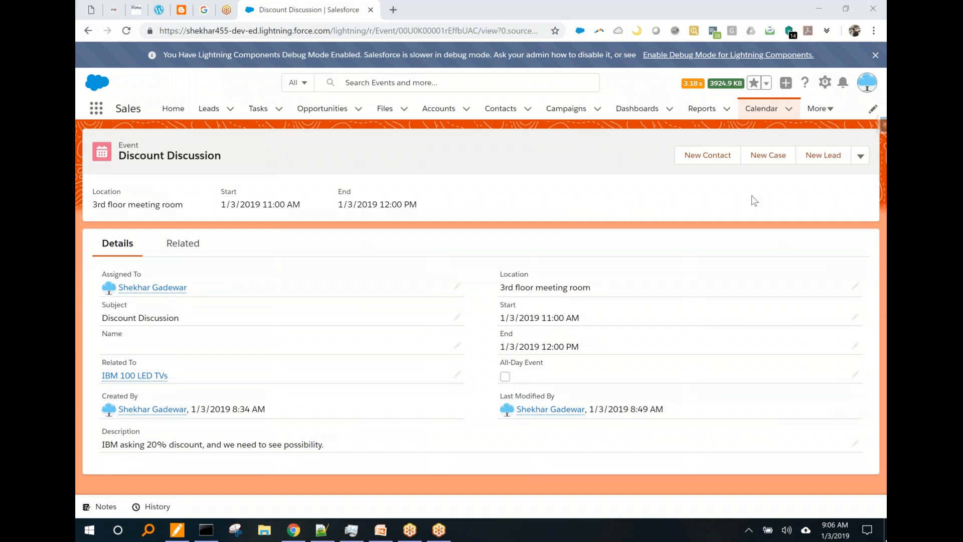
{"action": "left_click", "coordinate": [861, 156]}
{"action": "left_click", "coordinate": [828, 207]}
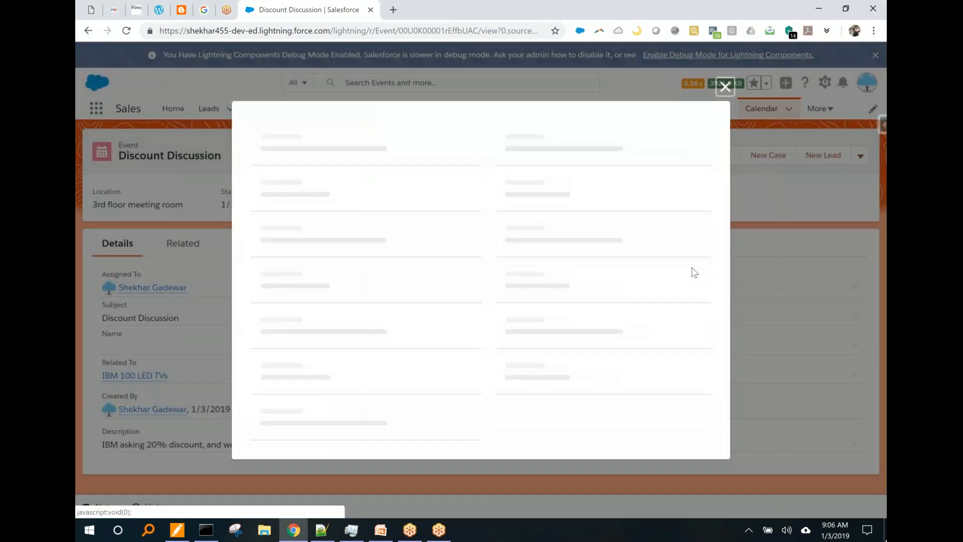
{"action": "scroll", "coordinate": [622, 291], "scroll_direction": "down", "scroll_amount": 1}
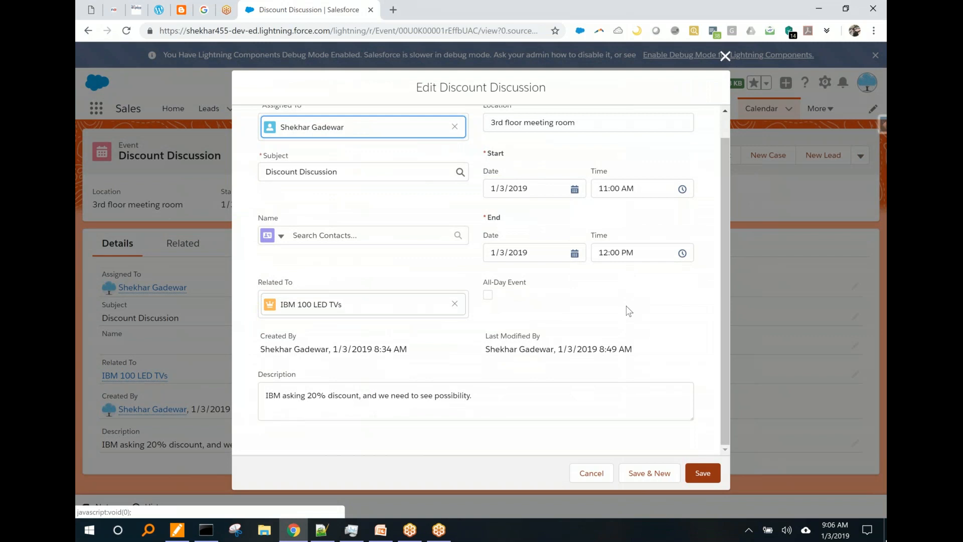
{"action": "scroll", "coordinate": [629, 311], "scroll_direction": "up", "scroll_amount": 1}
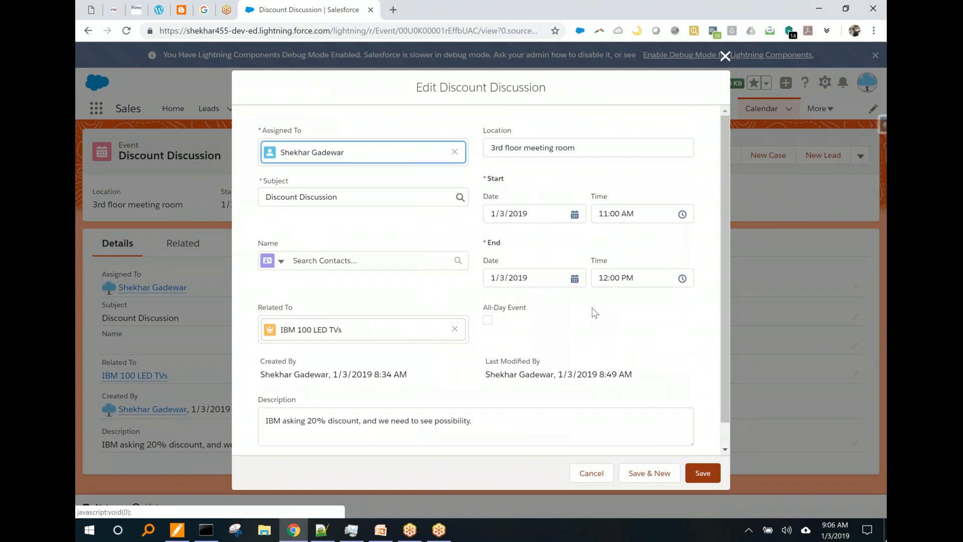
{"action": "left_click", "coordinate": [694, 471]}
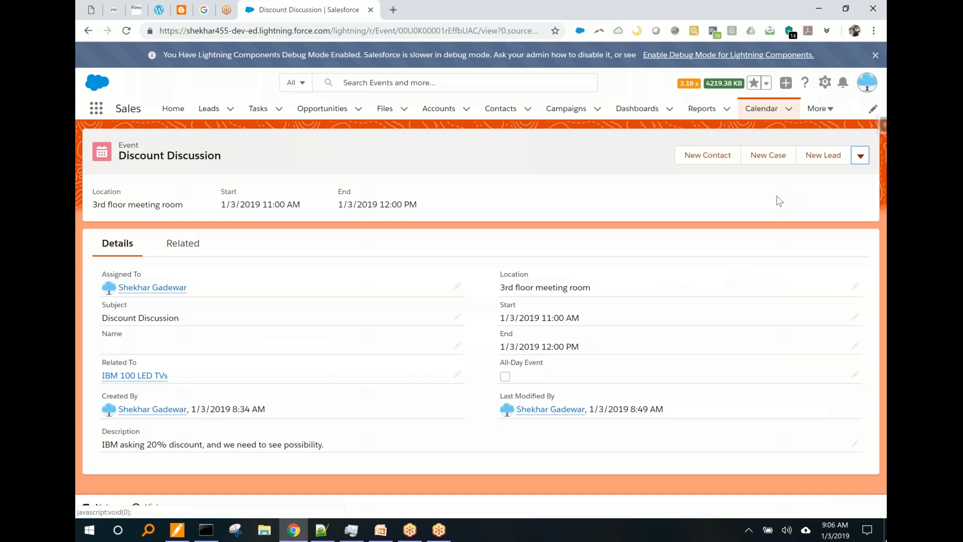
Step: Return to the calendar and look at its year choices and the mini-calendar sidebar
{"action": "left_click", "coordinate": [766, 115]}
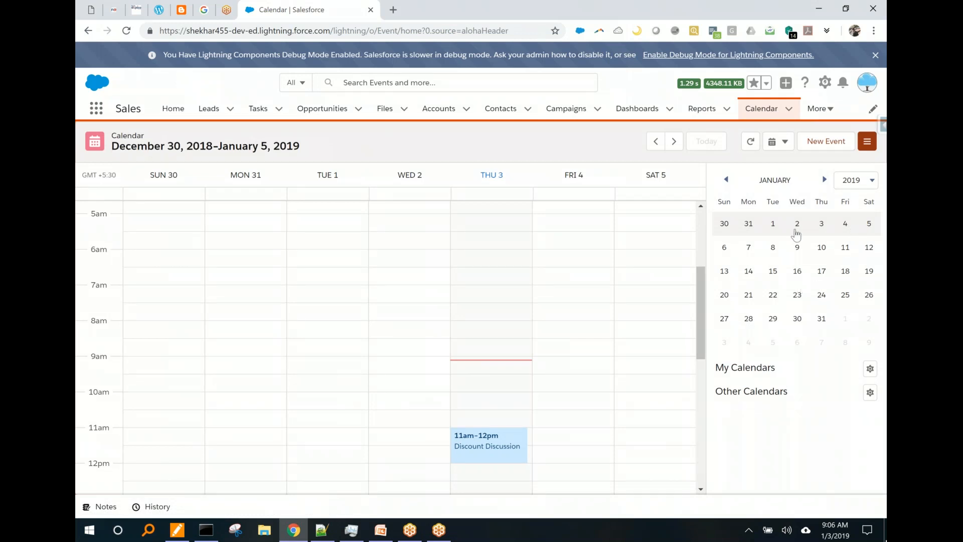
{"action": "left_click", "coordinate": [855, 180]}
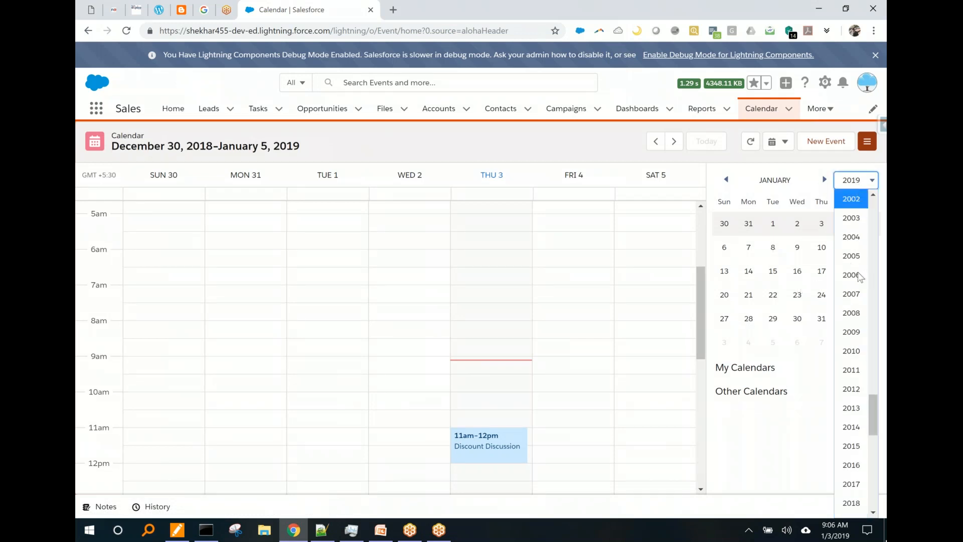
{"action": "left_click", "coordinate": [846, 188]}
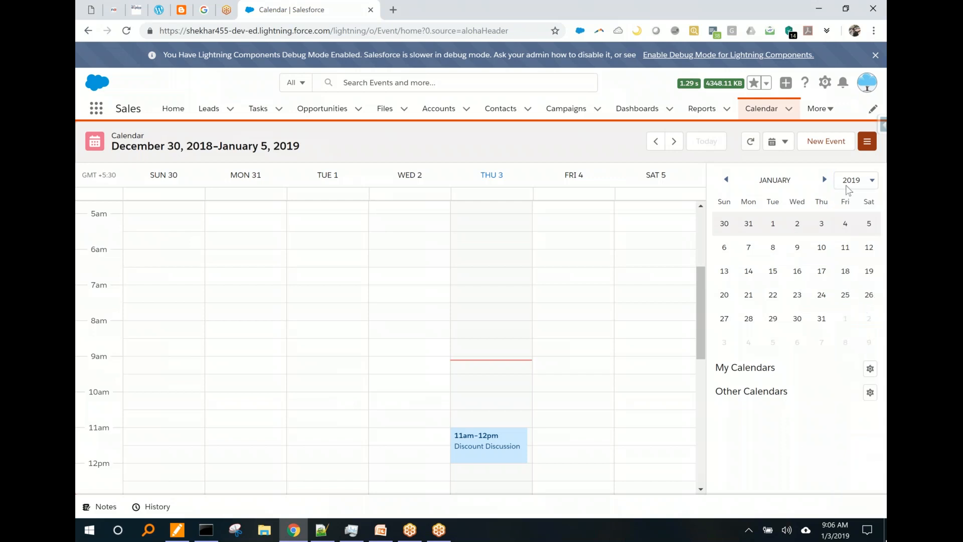
{"action": "left_click", "coordinate": [866, 141]}
{"action": "left_click", "coordinate": [869, 142]}
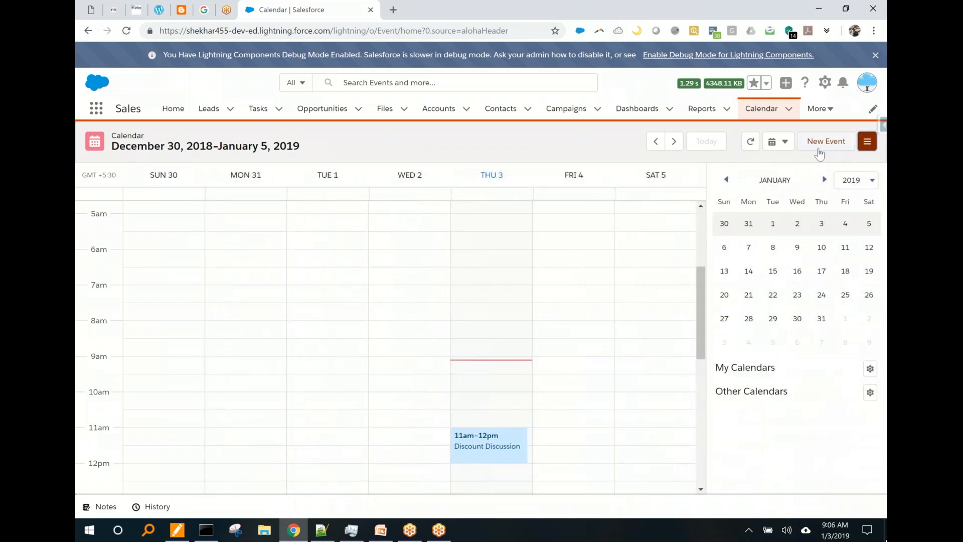
Step: Switch the calendar display to the Month view
{"action": "left_click", "coordinate": [785, 147]}
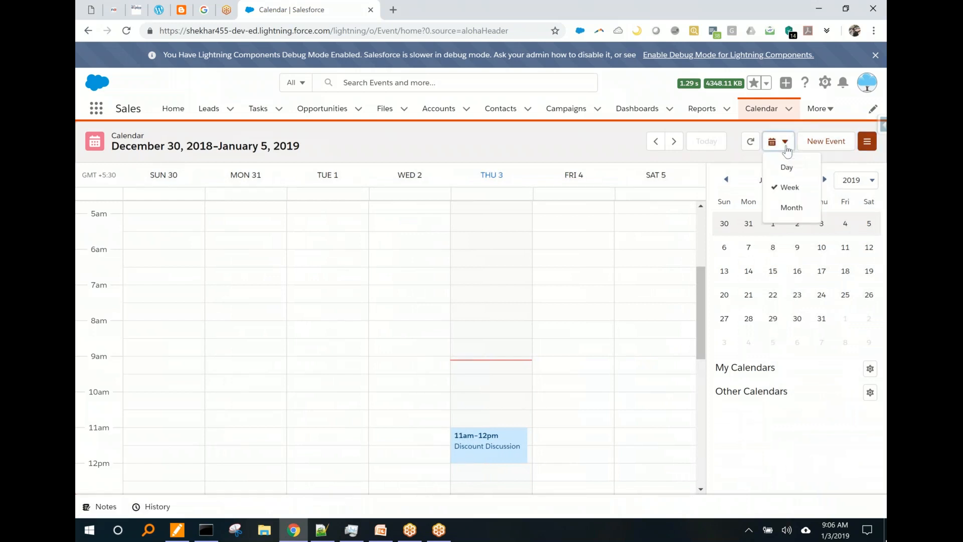
{"action": "left_click", "coordinate": [796, 214]}
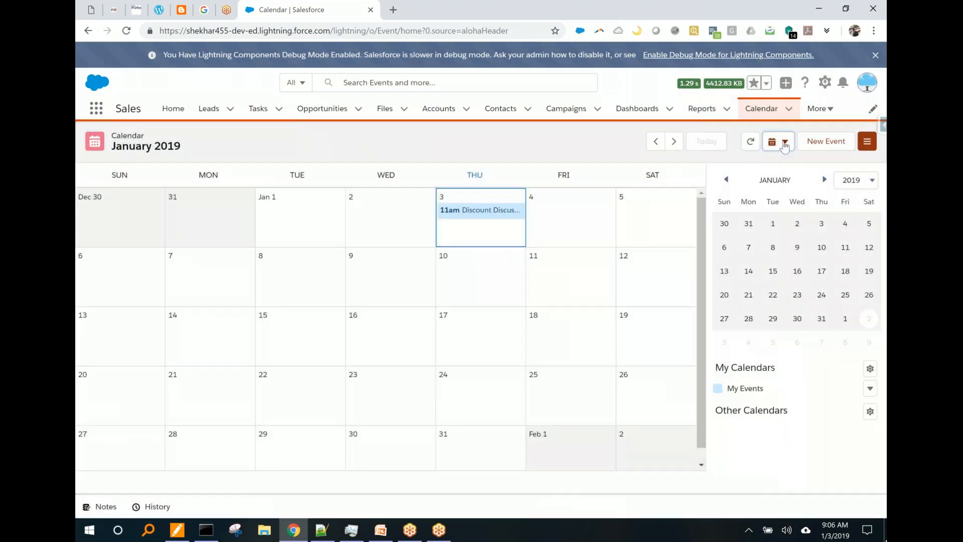
{"action": "left_click", "coordinate": [783, 144]}
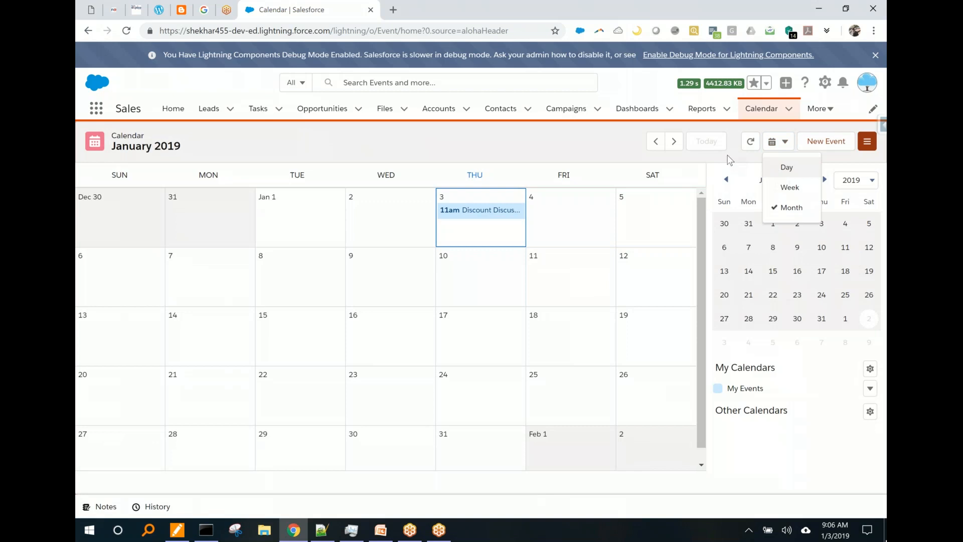
{"action": "left_click", "coordinate": [732, 159]}
Step: Create a calendar event with the subject Demo and the location Demo place, keeping the default start and end times, and save it
{"action": "left_click", "coordinate": [825, 143]}
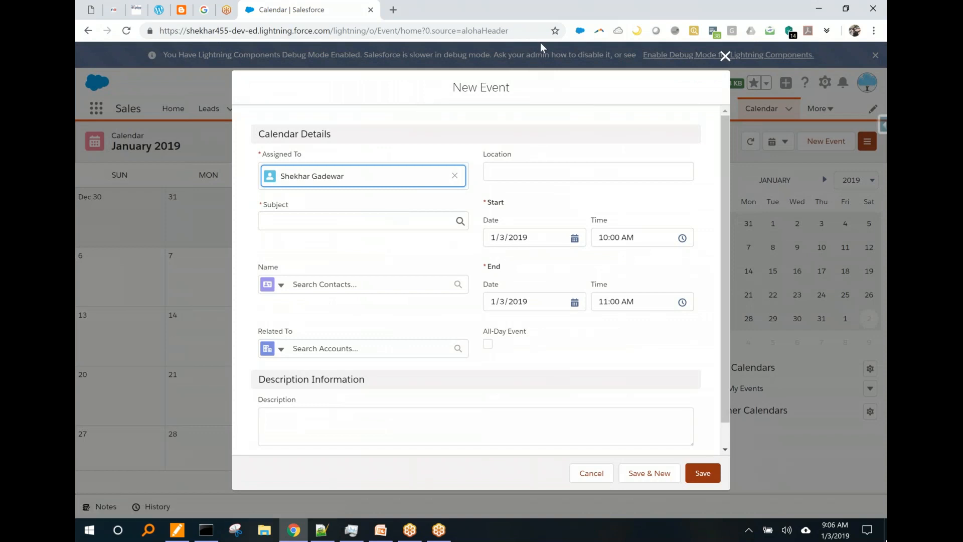
{"action": "left_click", "coordinate": [399, 223]}
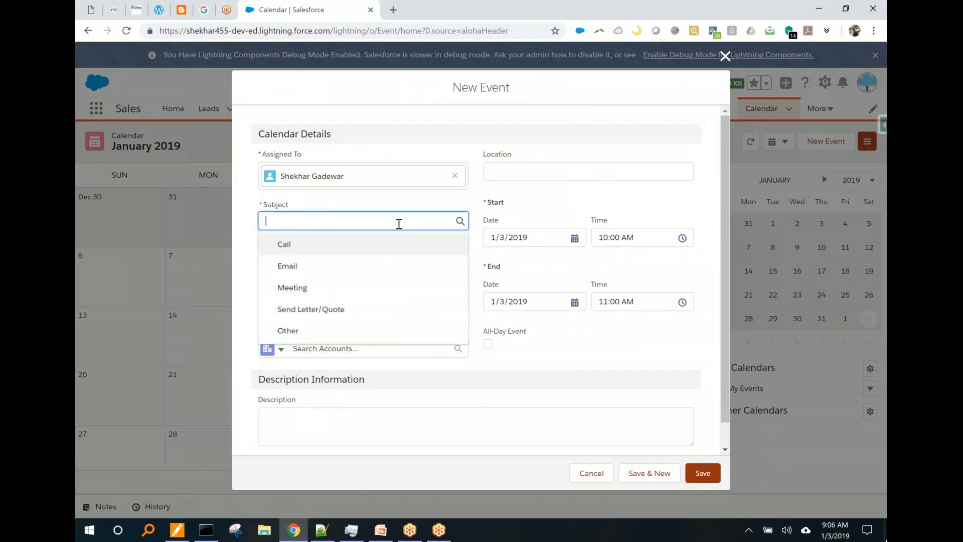
{"action": "type", "text": "Demo"}
{"action": "key", "text": "Tab"}
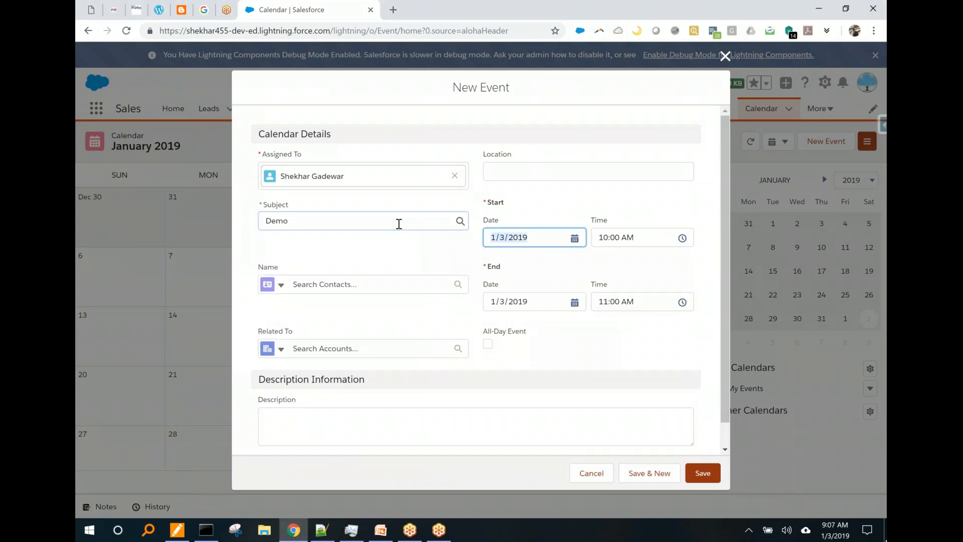
{"action": "left_click", "coordinate": [554, 174]}
{"action": "type", "text": "Demo"}
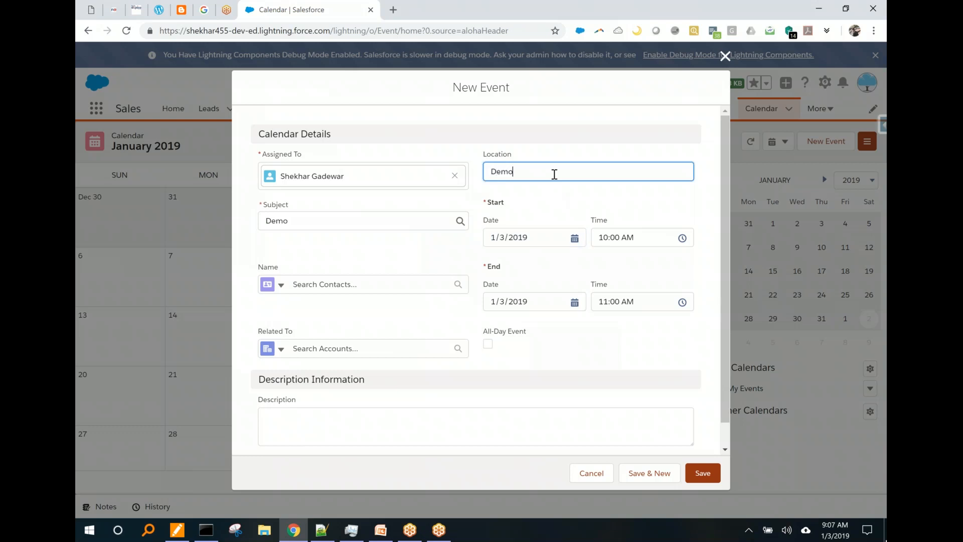
{"action": "key", "text": "Tab"}
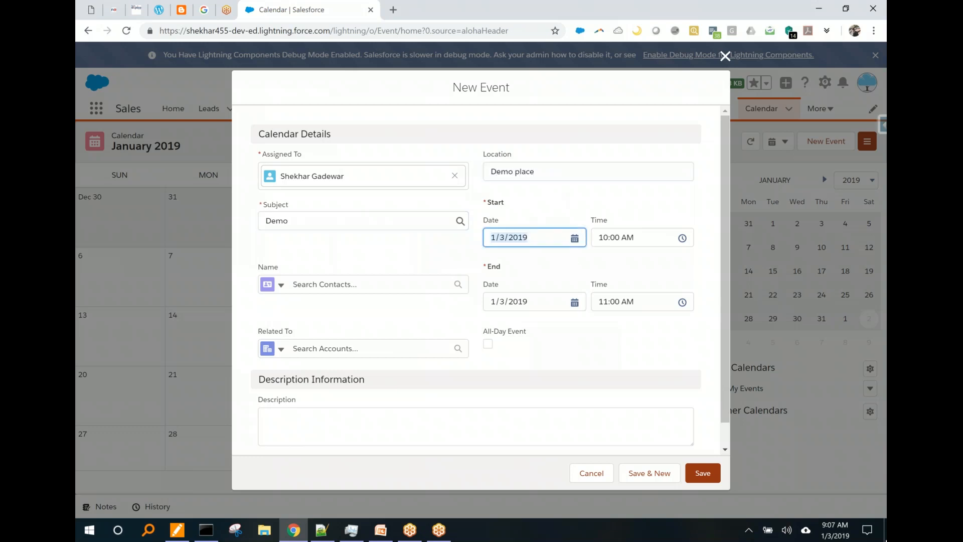
{"action": "scroll", "coordinate": [565, 331], "scroll_direction": "down", "scroll_amount": 1}
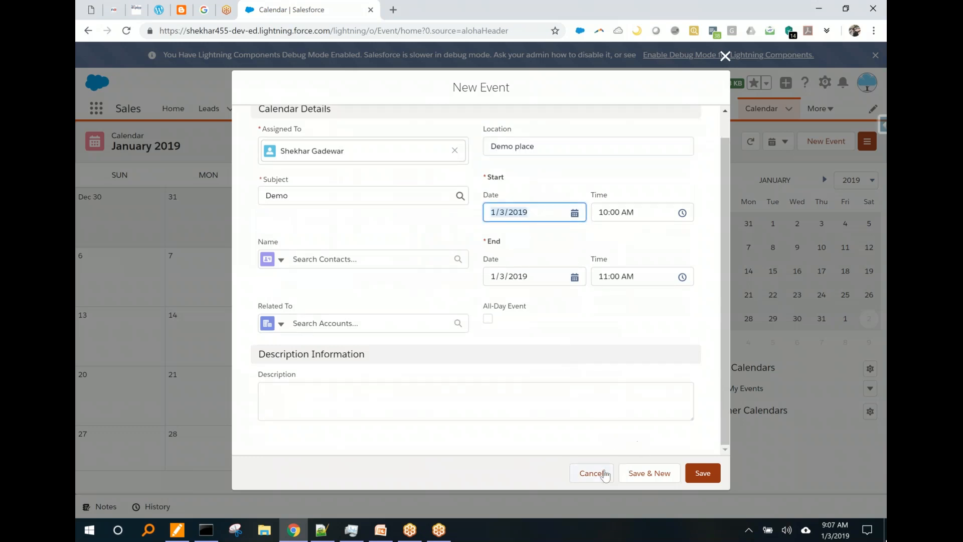
{"action": "left_click", "coordinate": [702, 479]}
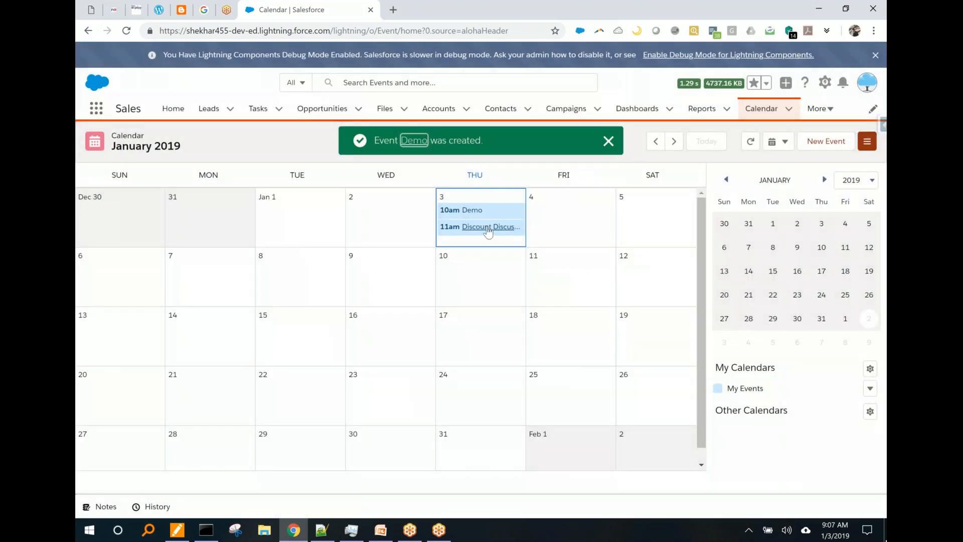
Step: Open the Demo event from the calendar and examine its details and related records
{"action": "left_click", "coordinate": [471, 216]}
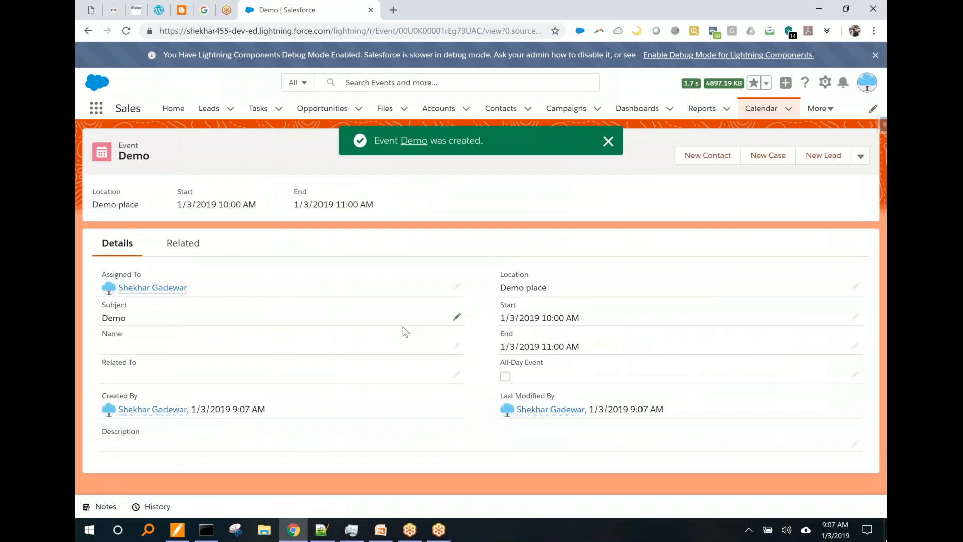
{"action": "left_click", "coordinate": [191, 240]}
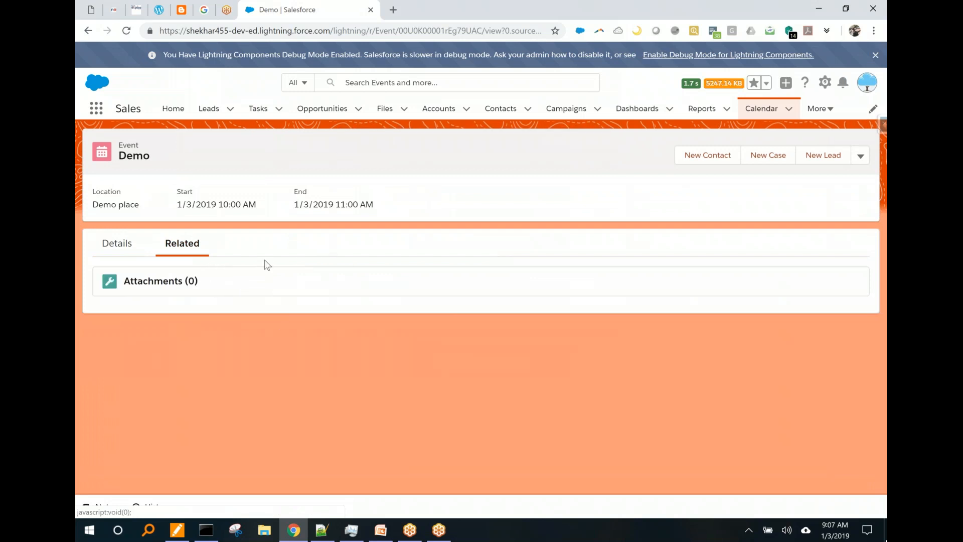
{"action": "left_click", "coordinate": [117, 243]}
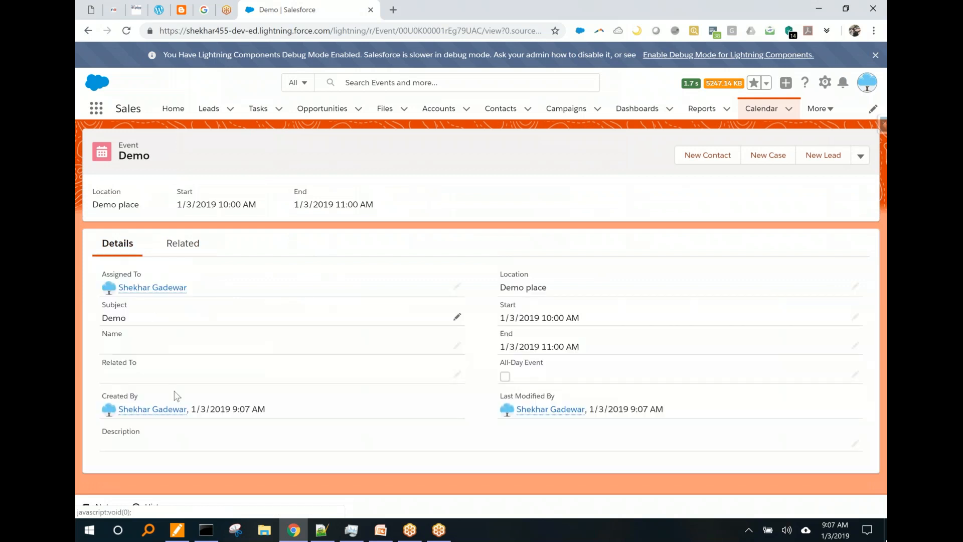
{"action": "left_click", "coordinate": [187, 249]}
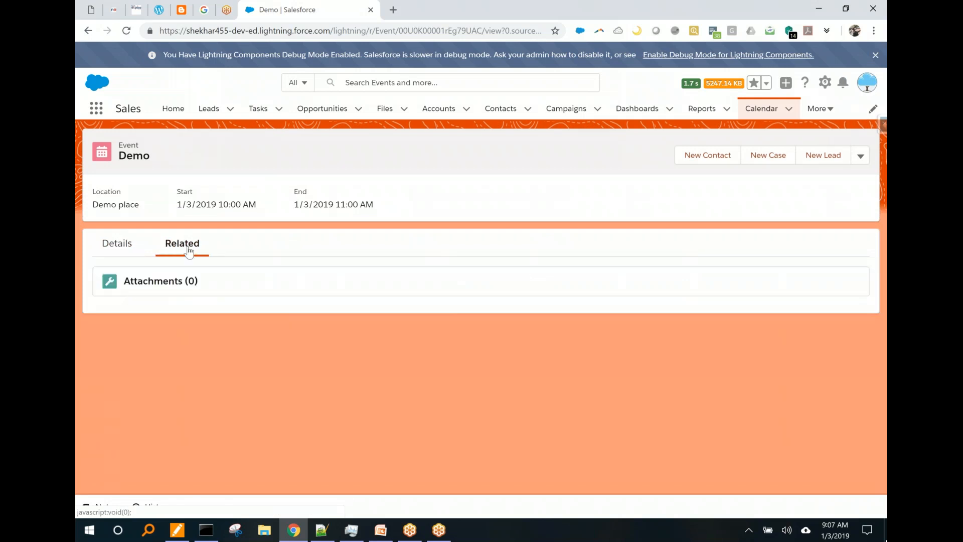
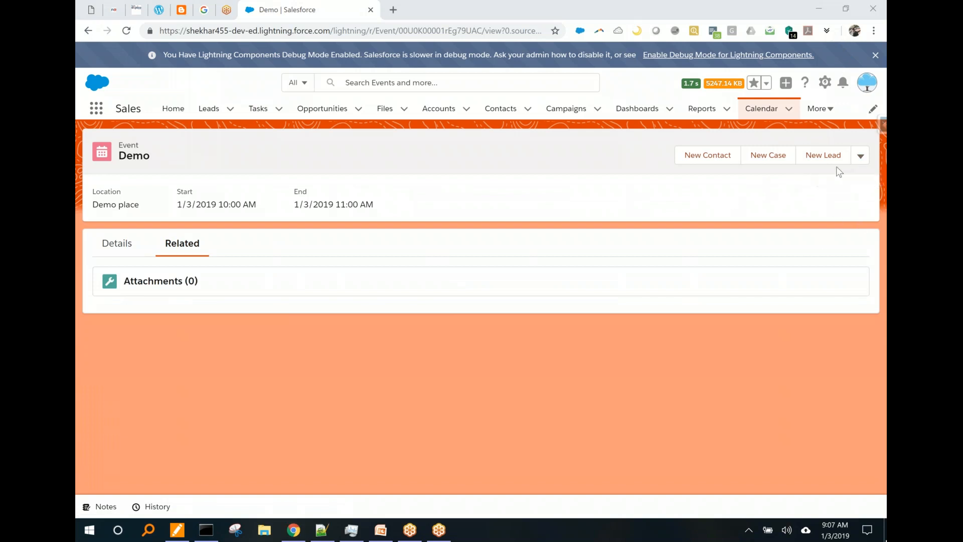
Step: Add a client from the Demo event with the Quick Client Entry action, filling in only the account name, and save it
{"action": "left_click", "coordinate": [860, 156]}
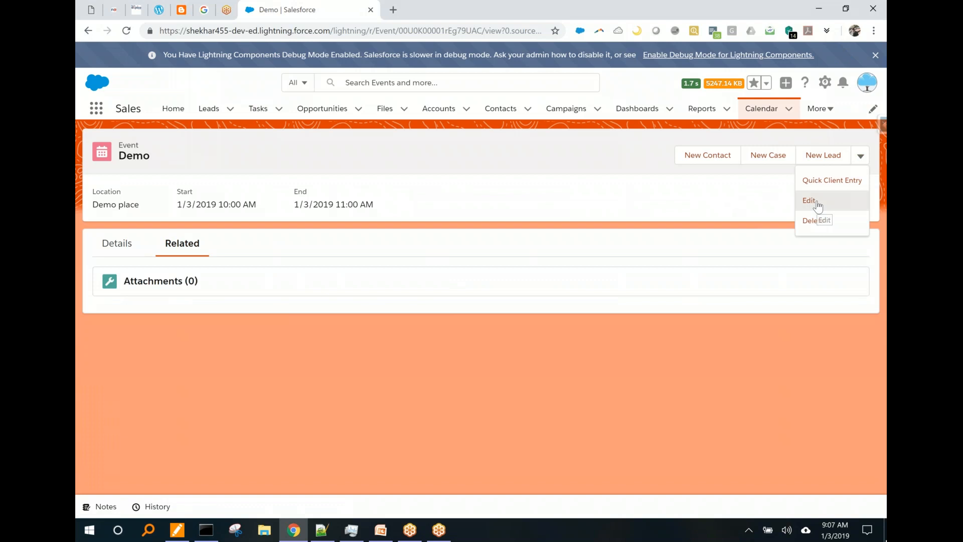
{"action": "left_click", "coordinate": [820, 181]}
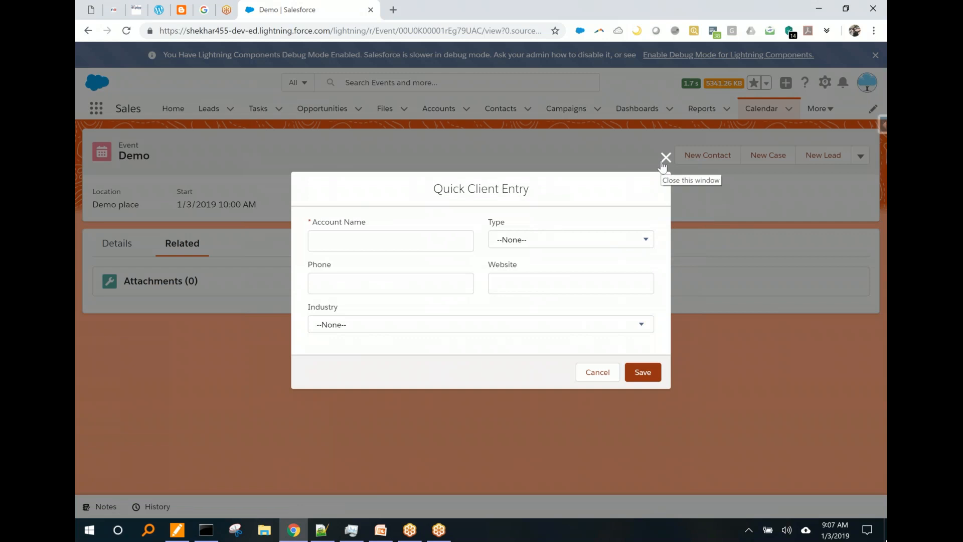
{"action": "left_click", "coordinate": [412, 250]}
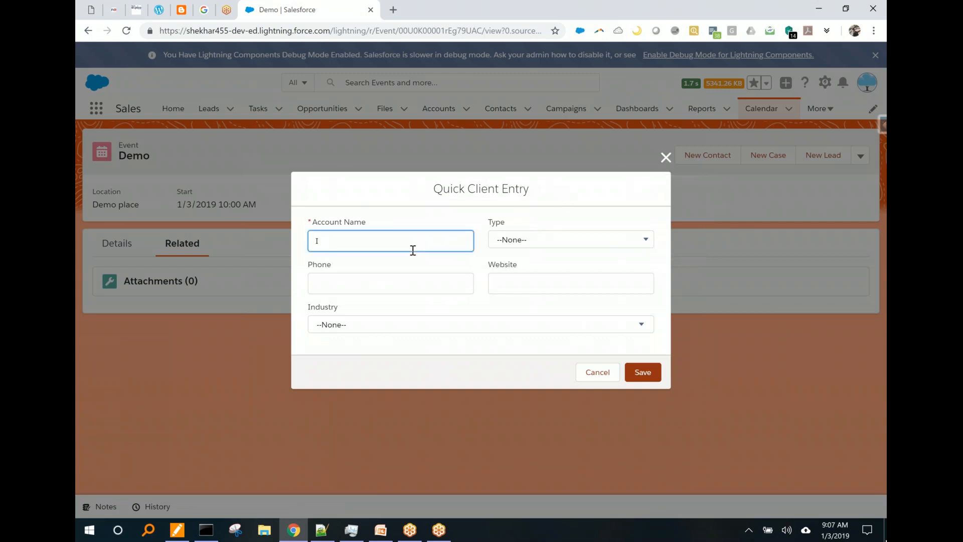
{"action": "key", "text": "Tab"}
{"action": "left_click", "coordinate": [642, 372]}
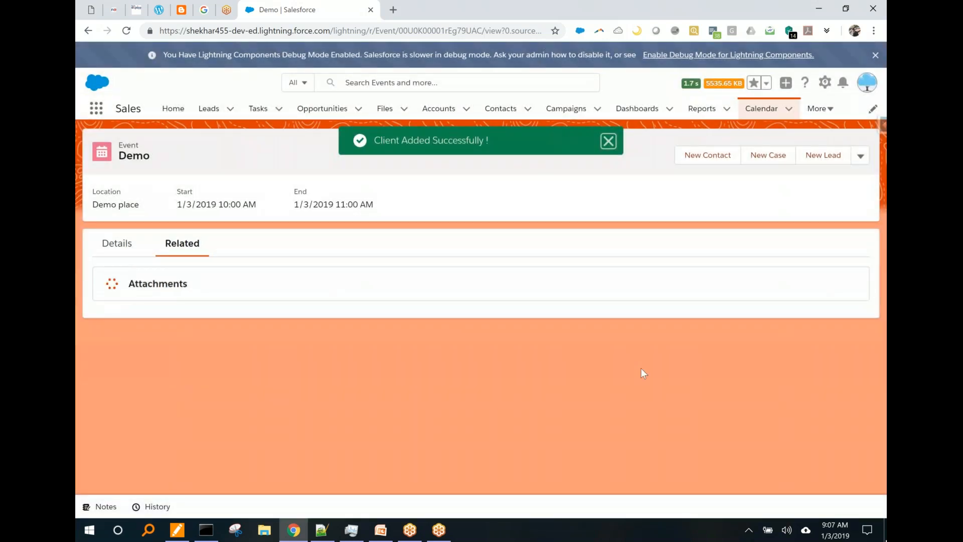
Step: Check the Demo event's details and related records again, and reload the record page
{"action": "left_click", "coordinate": [111, 245]}
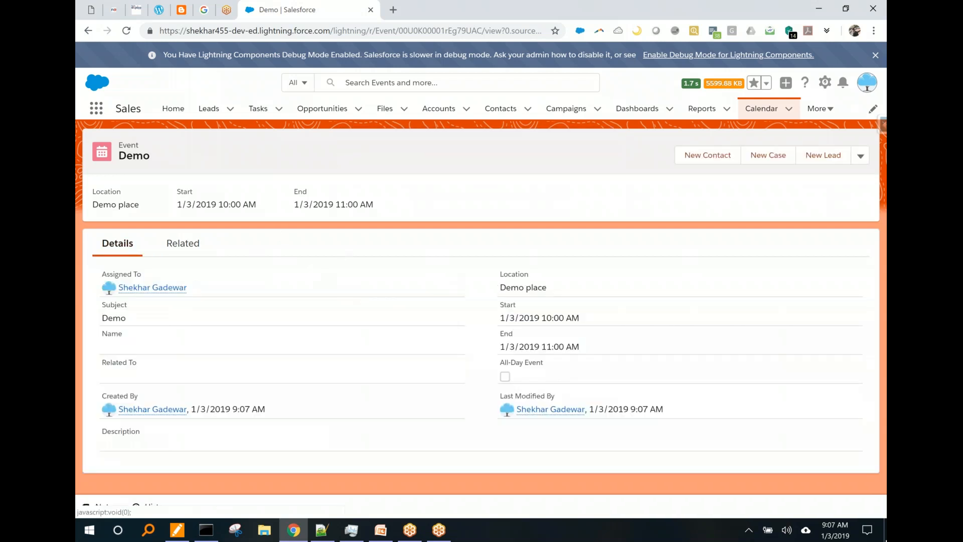
{"action": "left_click", "coordinate": [181, 243]}
{"action": "left_click", "coordinate": [122, 32]}
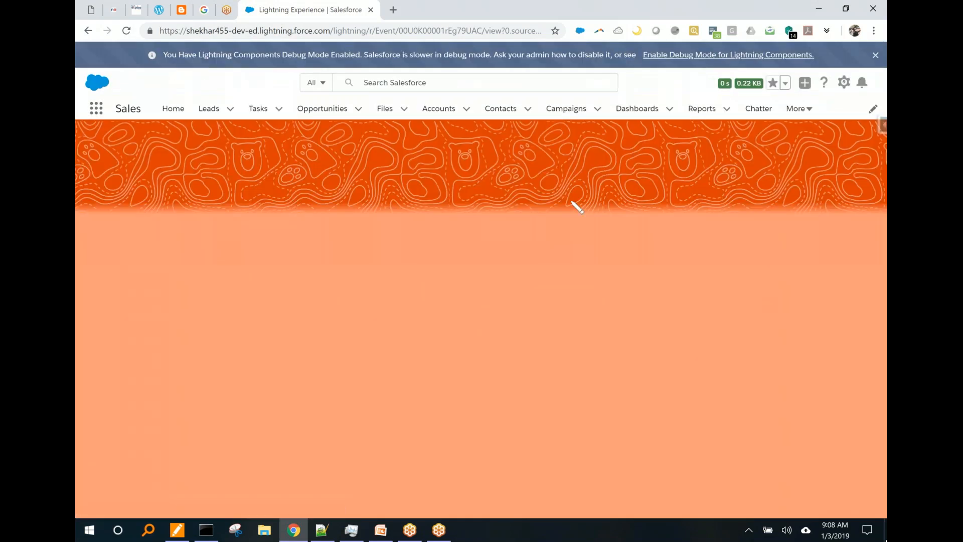
{"action": "left_click_drag", "start_coordinate": [587, 174], "coordinate": [446, 431]}
{"action": "left_click_drag", "start_coordinate": [474, 184], "coordinate": [660, 417]}
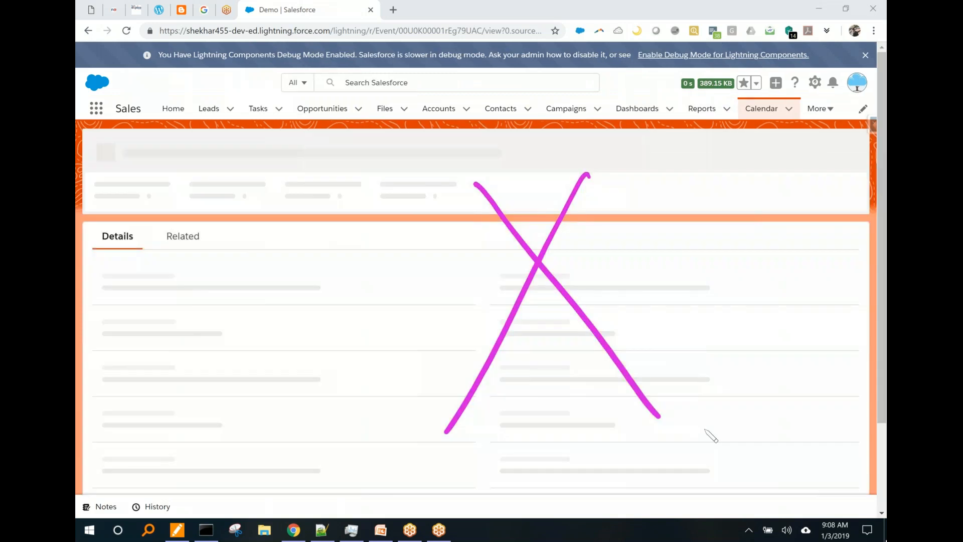
{"action": "mouse_move", "coordinate": [700, 247]}
{"action": "left_mouse_down"}
{"action": "mouse_move", "coordinate": [677, 286]}
{"action": "mouse_move", "coordinate": [715, 309]}
{"action": "left_mouse_up"}
{"action": "mouse_move", "coordinate": [725, 250]}
{"action": "left_mouse_down"}
{"action": "mouse_move", "coordinate": [817, 230]}
{"action": "mouse_move", "coordinate": [833, 150]}
{"action": "mouse_move", "coordinate": [849, 181]}
{"action": "left_mouse_up"}
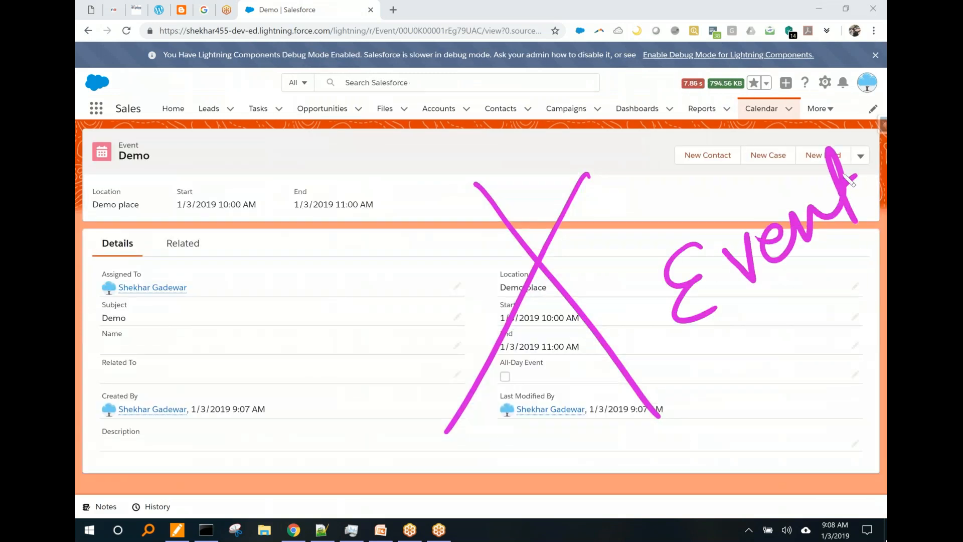
{"action": "key", "text": "Escape"}
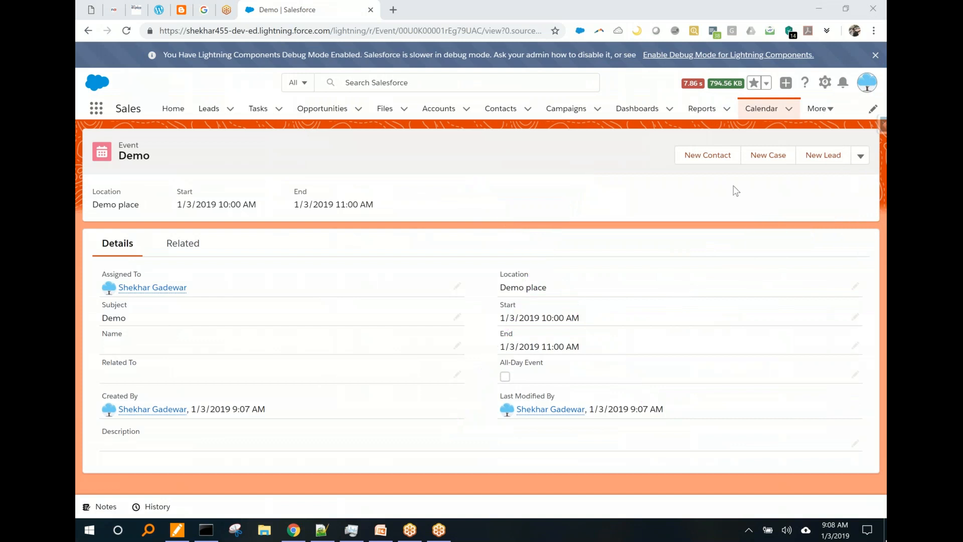
Step: View the Demo event's related attachments, and switch from Lightning Experience to Salesforce Classic
{"action": "left_click", "coordinate": [210, 245]}
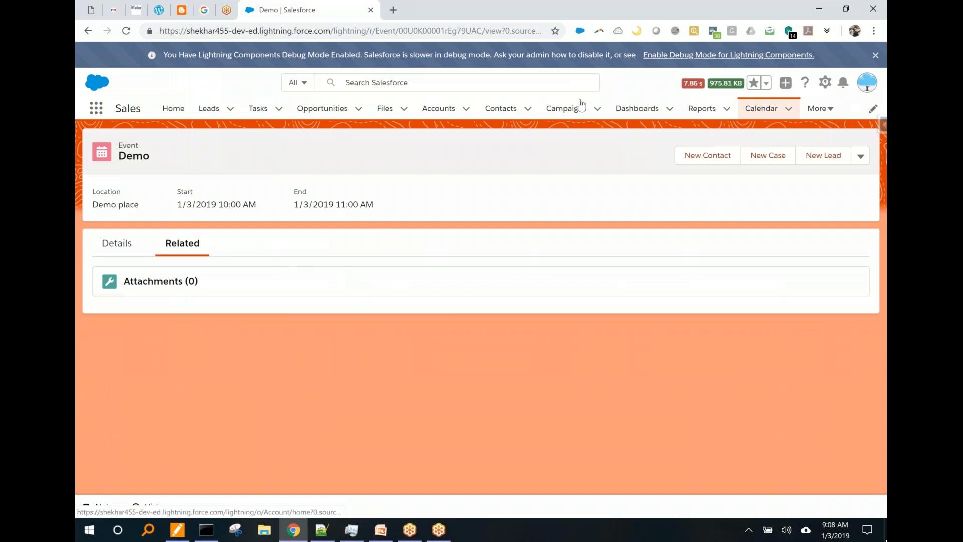
{"action": "left_click", "coordinate": [861, 91]}
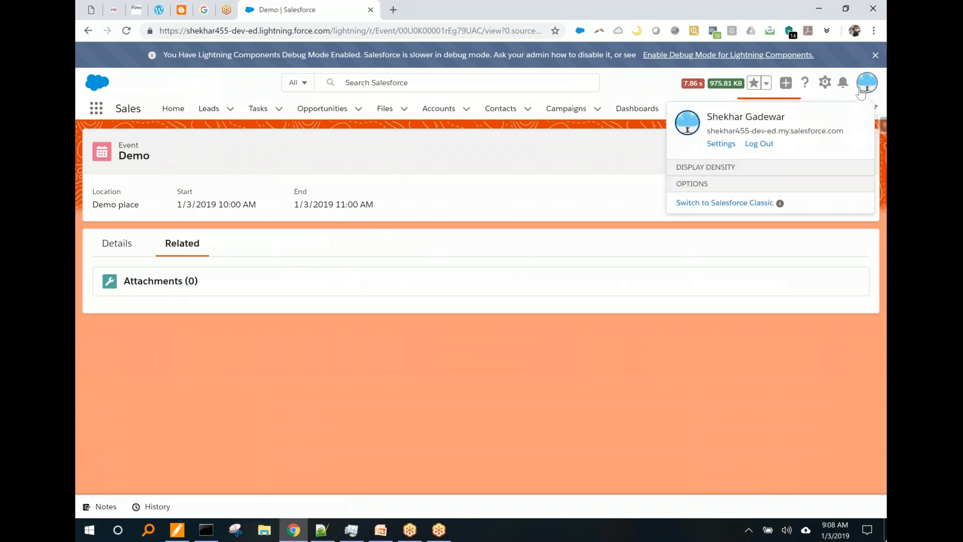
{"action": "left_click", "coordinate": [730, 253]}
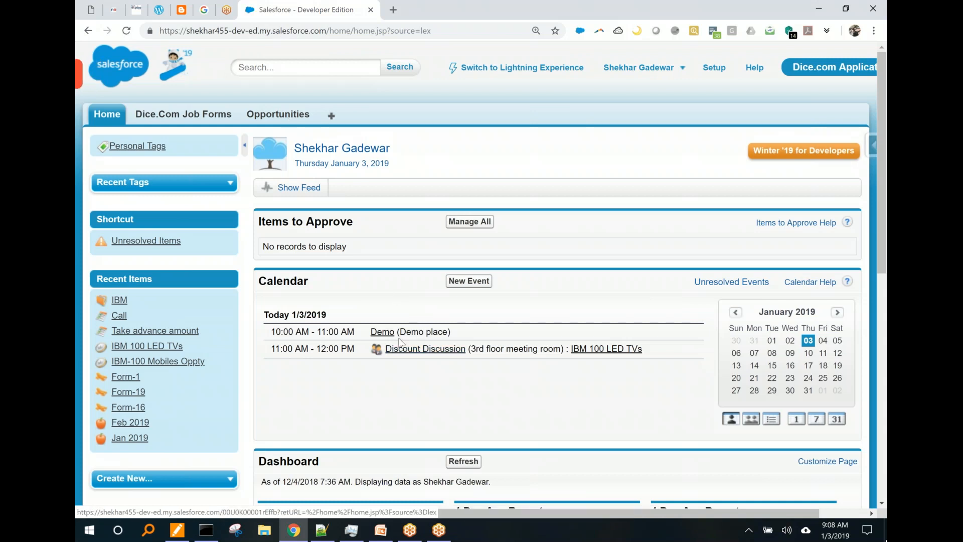
Step: Open the Demo event for editing from the home page calendar and look at its Attachments and Invite Others sections
{"action": "mouse_move", "coordinate": [387, 337]}
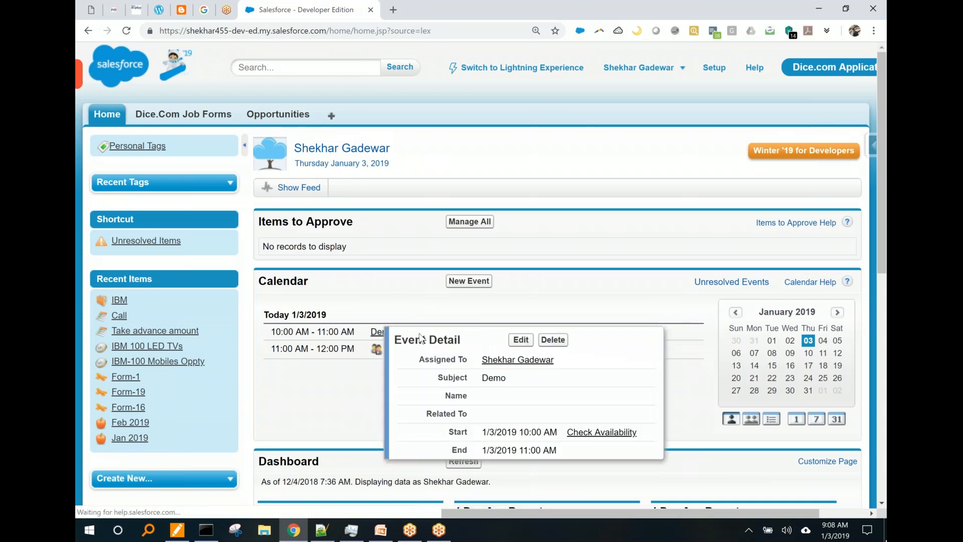
{"action": "left_click", "coordinate": [521, 341]}
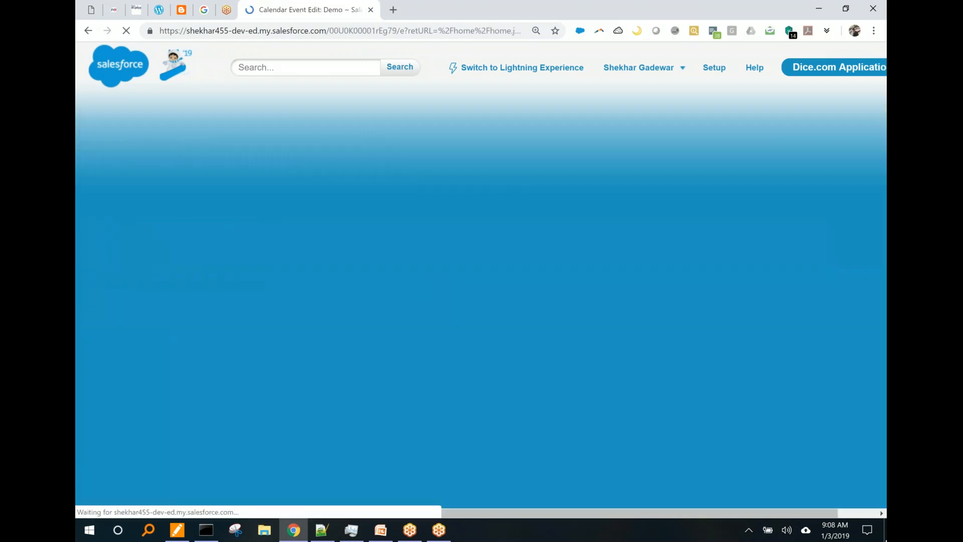
{"action": "scroll", "coordinate": [520, 340], "scroll_direction": "down", "scroll_amount": 3}
{"action": "scroll", "coordinate": [315, 345], "scroll_direction": "down", "scroll_amount": 3}
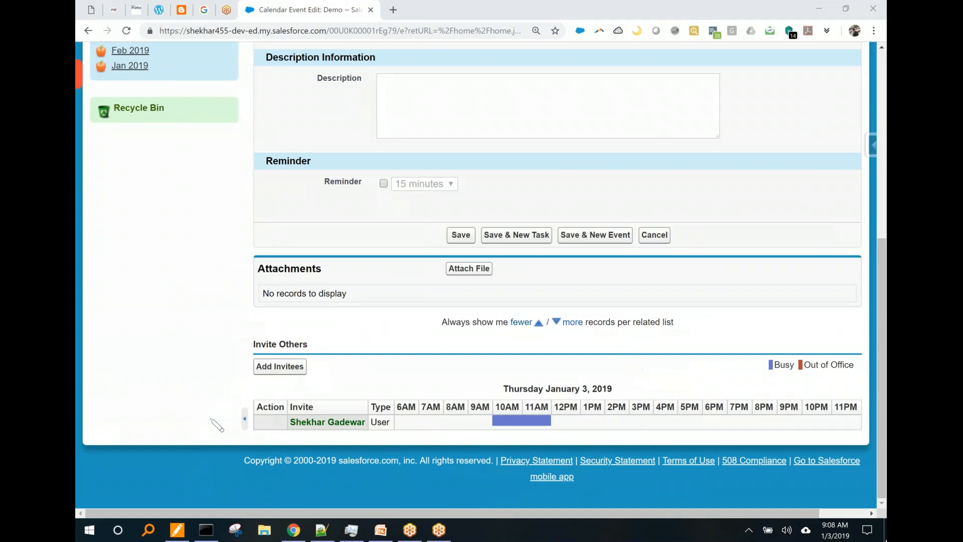
{"action": "left_click_drag", "start_coordinate": [607, 259], "coordinate": [640, 333]}
{"action": "mouse_move", "coordinate": [665, 248]}
{"action": "left_mouse_down"}
{"action": "mouse_move", "coordinate": [652, 256]}
{"action": "mouse_move", "coordinate": [654, 242]}
{"action": "left_mouse_up"}
{"action": "mouse_move", "coordinate": [708, 219]}
{"action": "left_mouse_down"}
{"action": "mouse_move", "coordinate": [726, 253]}
{"action": "mouse_move", "coordinate": [696, 205]}
{"action": "left_mouse_up"}
{"action": "mouse_move", "coordinate": [782, 171]}
{"action": "left_mouse_down"}
{"action": "mouse_move", "coordinate": [762, 181]}
{"action": "mouse_move", "coordinate": [752, 219]}
{"action": "left_mouse_up"}
{"action": "mouse_move", "coordinate": [823, 145]}
{"action": "left_mouse_down"}
{"action": "mouse_move", "coordinate": [831, 278]}
{"action": "mouse_move", "coordinate": [798, 150]}
{"action": "left_mouse_up"}
{"action": "key", "text": "Escape"}
Step: Review the whole Demo event edit form, from Calendar Details to Invite Others, and return to the home page without saving
{"action": "left_click", "coordinate": [380, 226]}
{"action": "scroll", "coordinate": [381, 229], "scroll_direction": "up", "scroll_amount": 5}
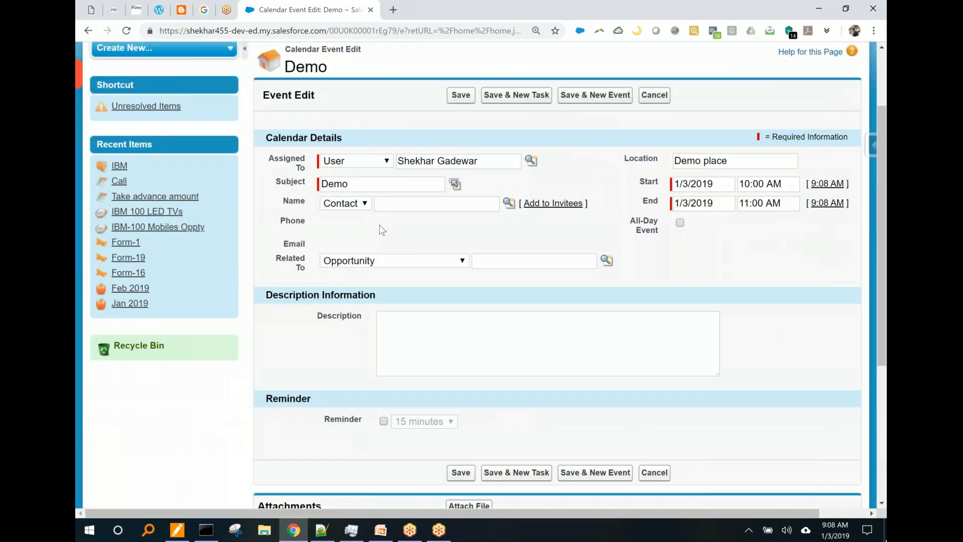
{"action": "scroll", "coordinate": [382, 230], "scroll_direction": "up", "scroll_amount": 2}
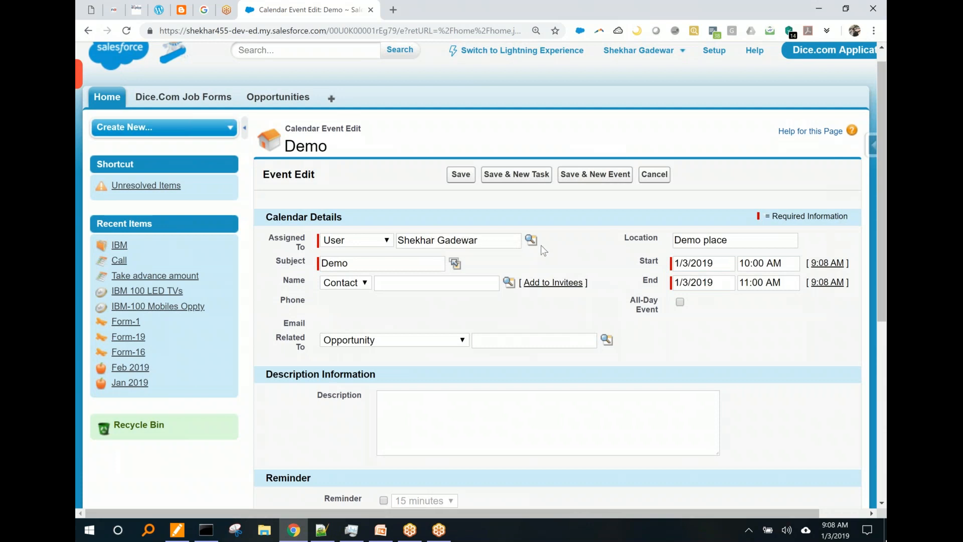
{"action": "scroll", "coordinate": [565, 239], "scroll_direction": "down", "scroll_amount": 6}
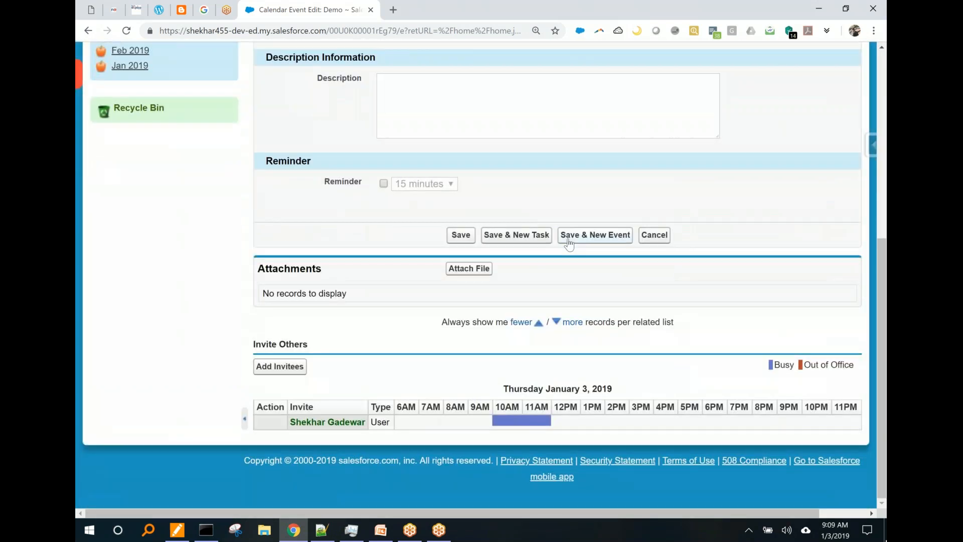
{"action": "scroll", "coordinate": [569, 244], "scroll_direction": "up", "scroll_amount": 7}
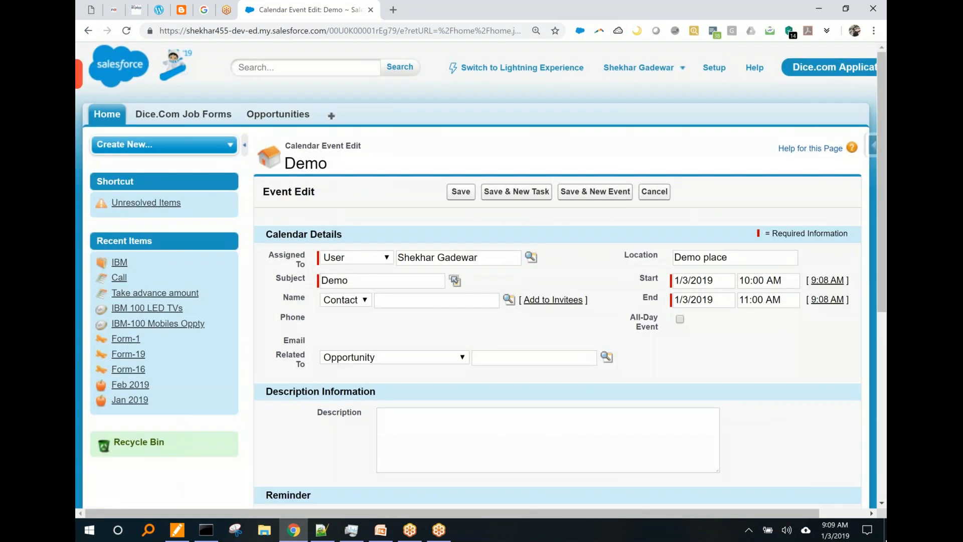
{"action": "left_click", "coordinate": [110, 117]}
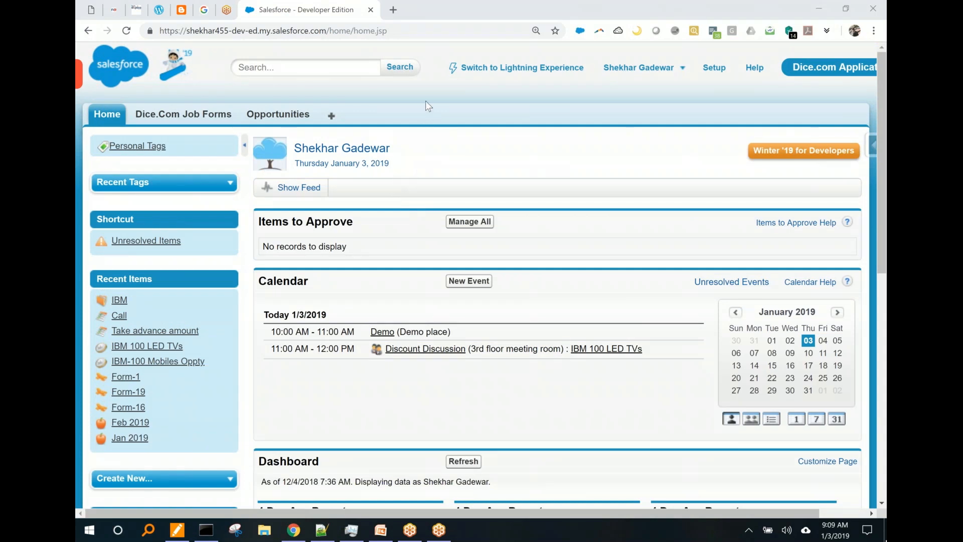
{"action": "left_click", "coordinate": [515, 179]}
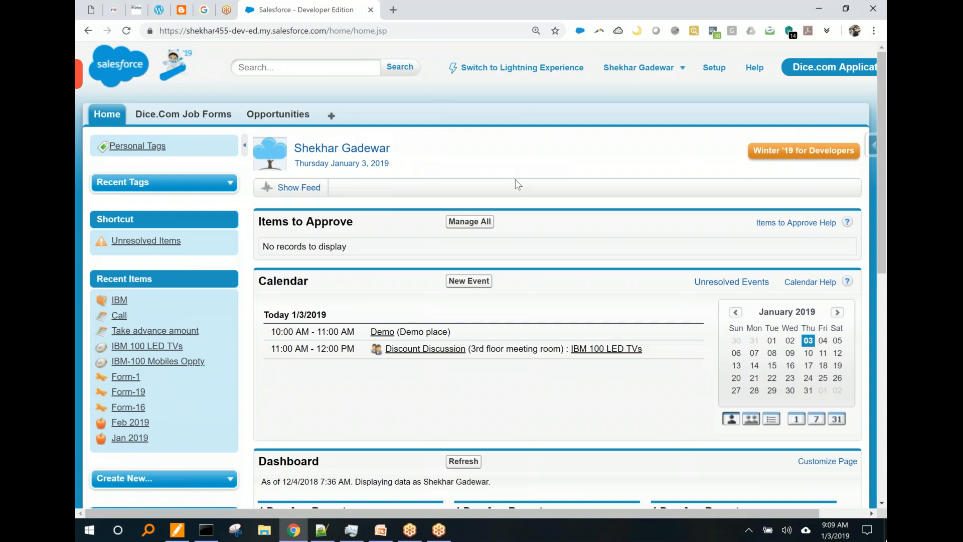
{"action": "left_click_drag", "start_coordinate": [582, 233], "coordinate": [592, 284]}
{"action": "mouse_move", "coordinate": [634, 221]}
{"action": "left_mouse_down"}
{"action": "mouse_move", "coordinate": [608, 240]}
{"action": "mouse_move", "coordinate": [634, 223]}
{"action": "left_mouse_up"}
{"action": "mouse_move", "coordinate": [679, 193]}
{"action": "left_mouse_down"}
{"action": "mouse_move", "coordinate": [663, 221]}
{"action": "mouse_move", "coordinate": [744, 186]}
{"action": "left_mouse_up"}
{"action": "left_click_drag", "start_coordinate": [680, 239], "coordinate": [739, 271]}
{"action": "left_click_drag", "start_coordinate": [710, 220], "coordinate": [697, 311]}
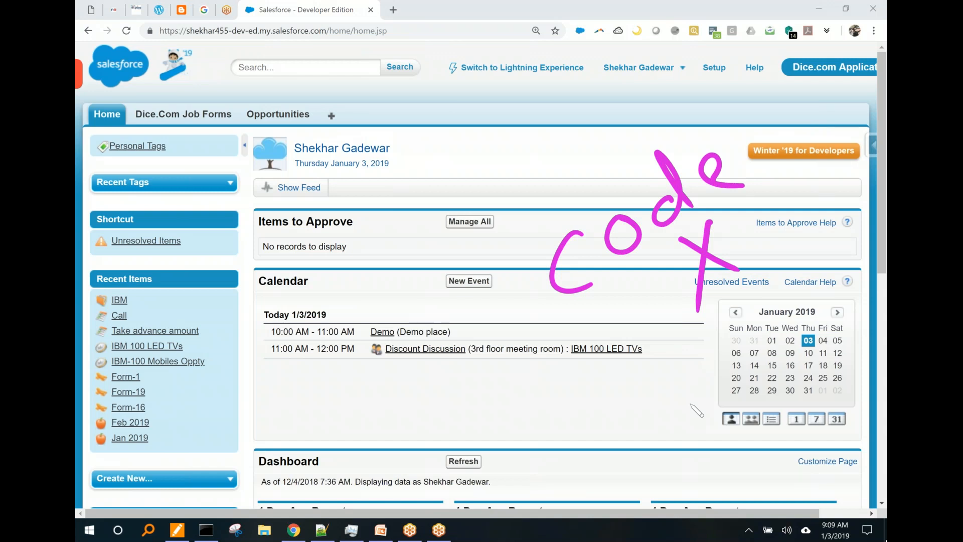
{"action": "key", "text": "ctrl+shift+7"}
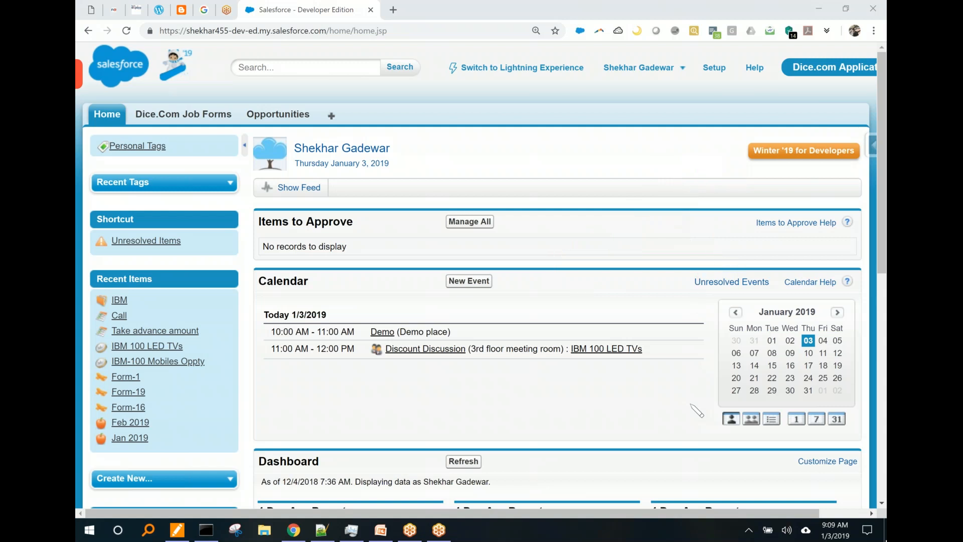
Step: Open the Dice.Com Job Form object definition from its tab and go to the Buttons, Links, and Actions section
{"action": "left_click", "coordinate": [213, 115]}
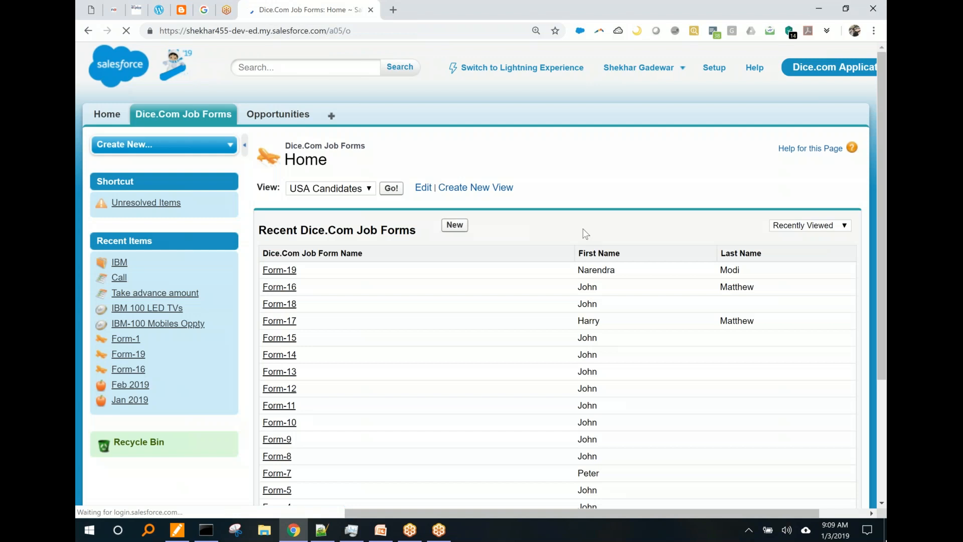
{"action": "left_click", "coordinate": [869, 182]}
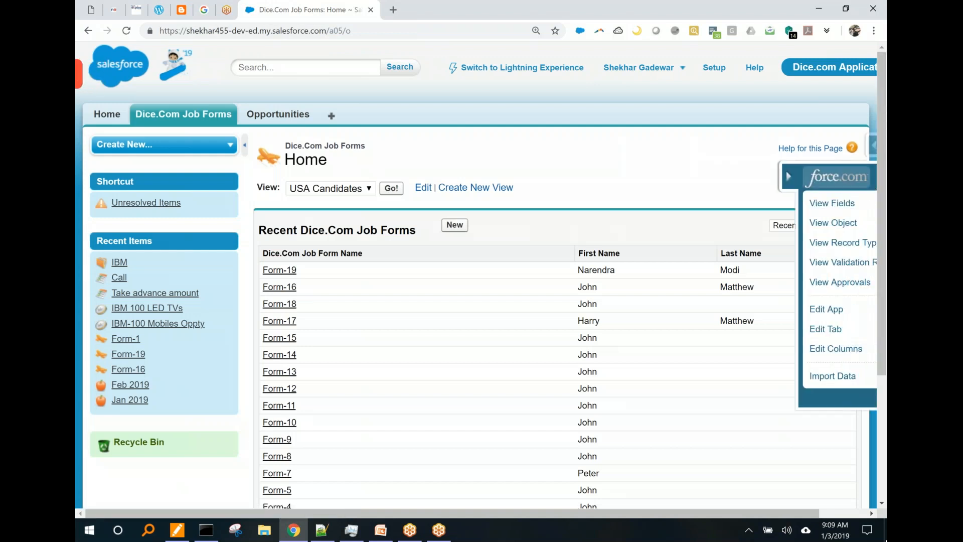
{"action": "left_click", "coordinate": [760, 207]}
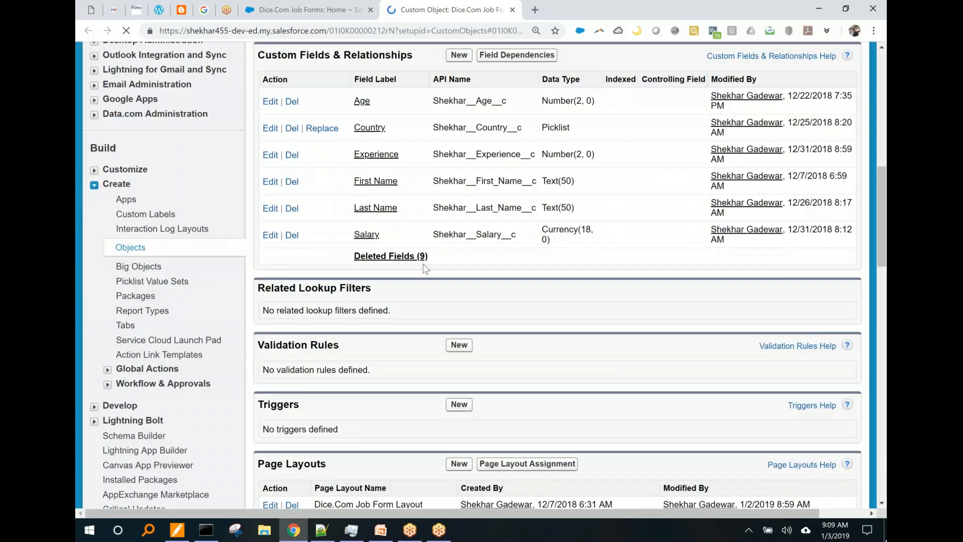
{"action": "scroll", "coordinate": [423, 263], "scroll_direction": "down", "scroll_amount": 8}
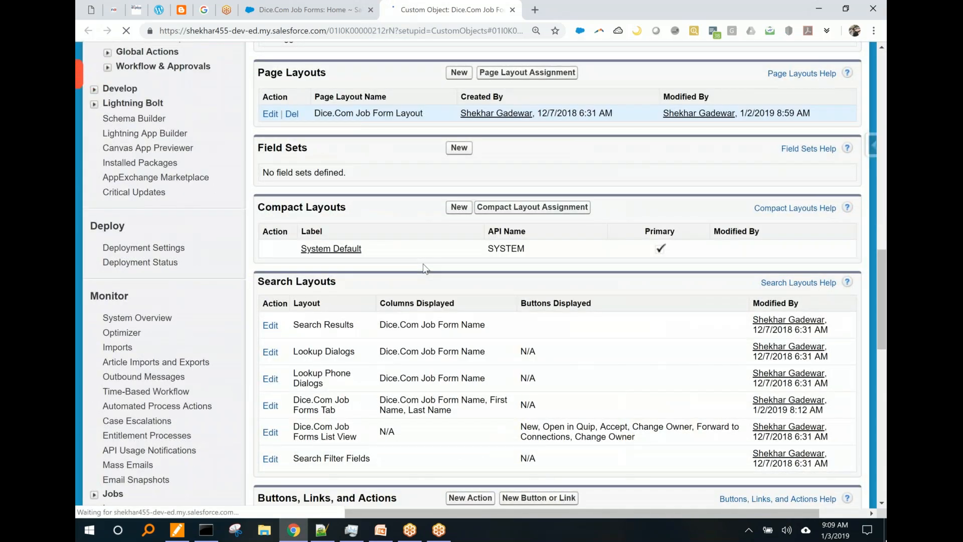
{"action": "scroll", "coordinate": [424, 269], "scroll_direction": "down", "scroll_amount": 3}
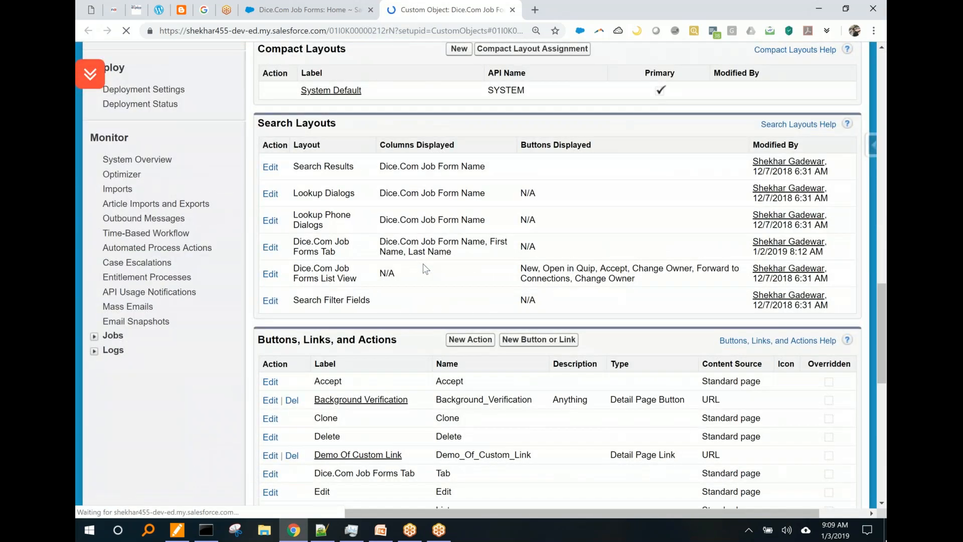
{"action": "scroll", "coordinate": [425, 270], "scroll_direction": "down", "scroll_amount": 3}
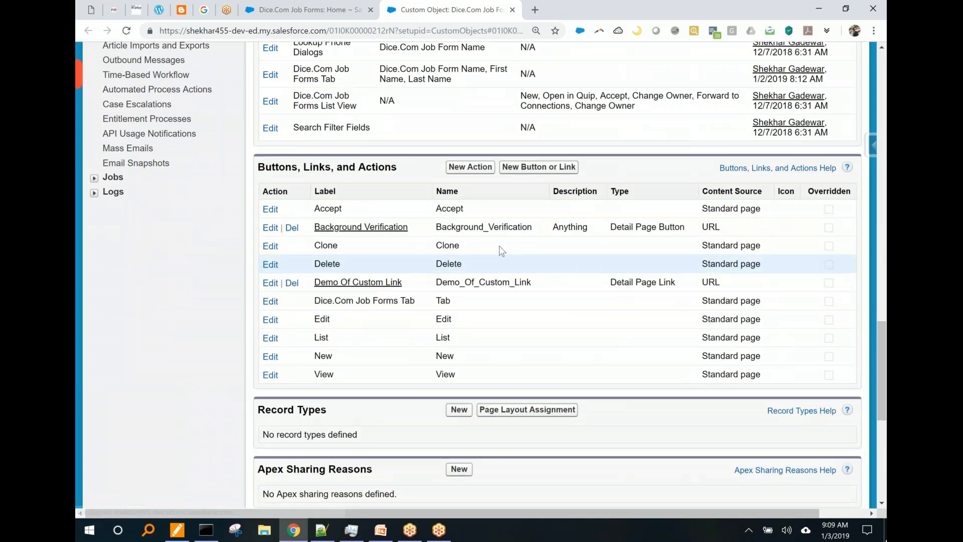
Step: Start a new custom button labelled New List Button for the Dice.Com Job Form object, with List Button as display type
{"action": "left_click", "coordinate": [484, 169]}
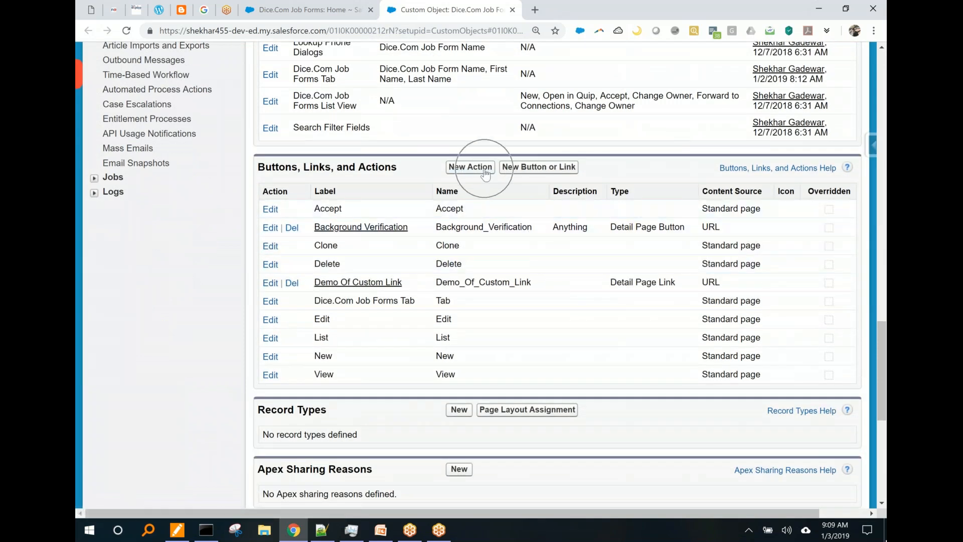
{"action": "left_click", "coordinate": [529, 172]}
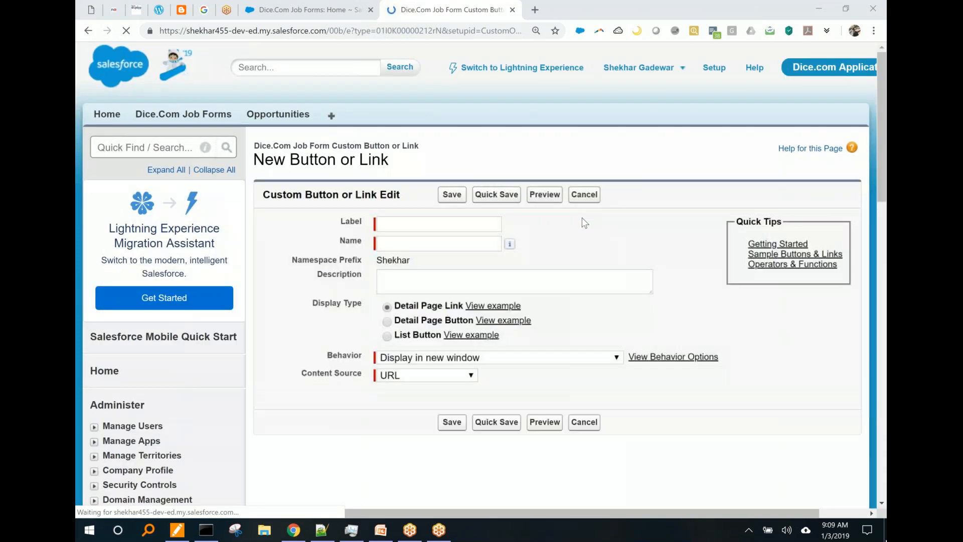
{"action": "scroll", "coordinate": [584, 223], "scroll_direction": "down", "scroll_amount": 1}
{"action": "left_click", "coordinate": [474, 146]}
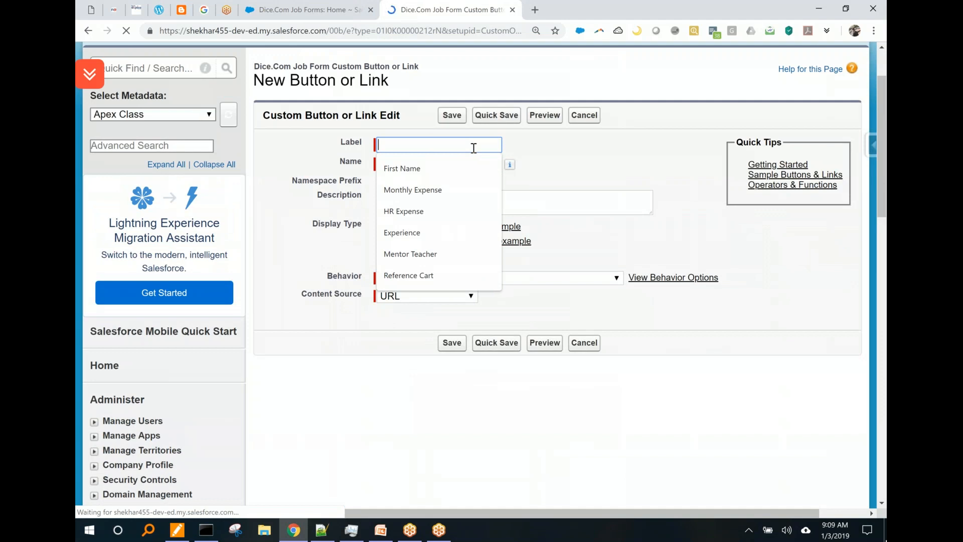
{"action": "type", "text": "New List Button"}
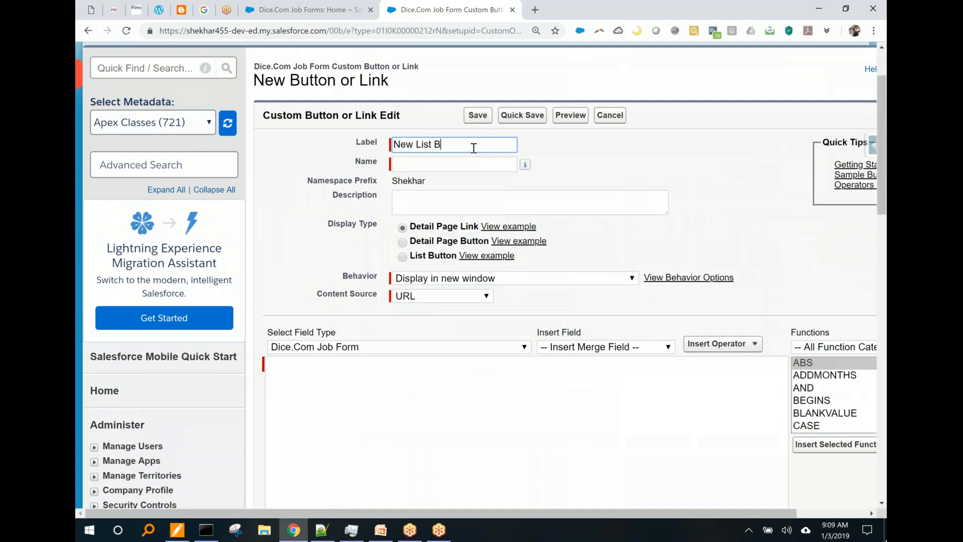
{"action": "key", "text": "Tab"}
{"action": "key", "text": "Tab"}
{"action": "key", "text": "Tab"}
{"action": "key", "text": "Tab"}
{"action": "left_click", "coordinate": [434, 257]}
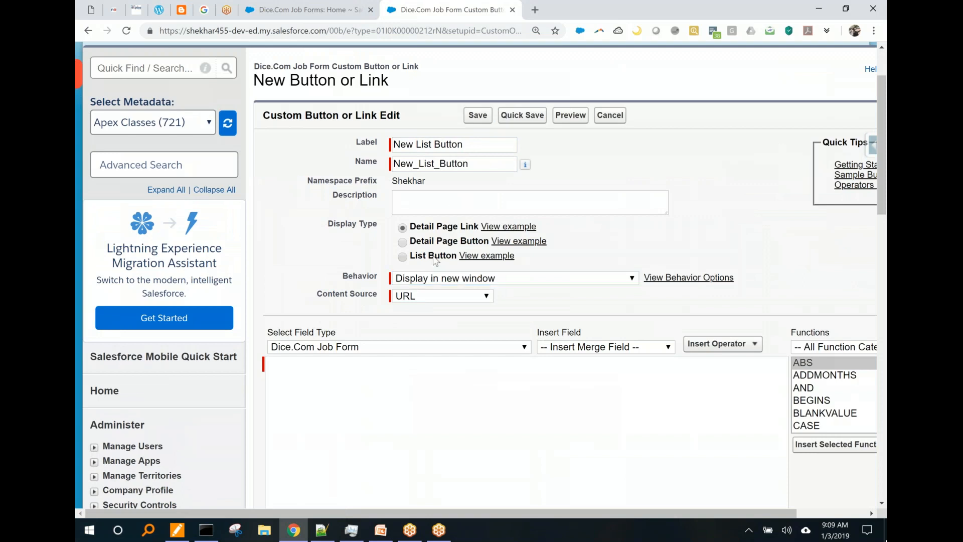
Step: Set the button's behavior to Execute JavaScript and its content source to OnClick JavaScript
{"action": "scroll", "coordinate": [459, 216], "scroll_direction": "down", "scroll_amount": 3}
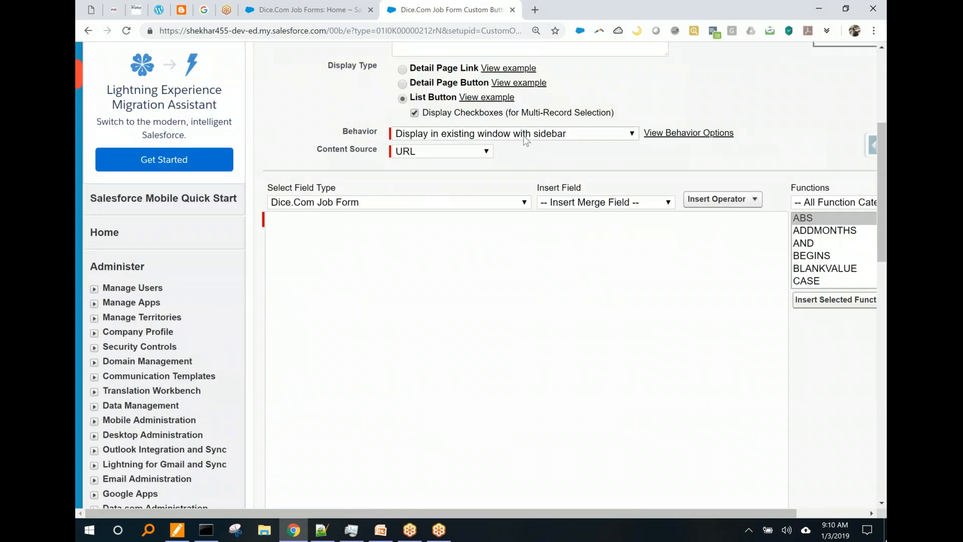
{"action": "left_click", "coordinate": [523, 136]}
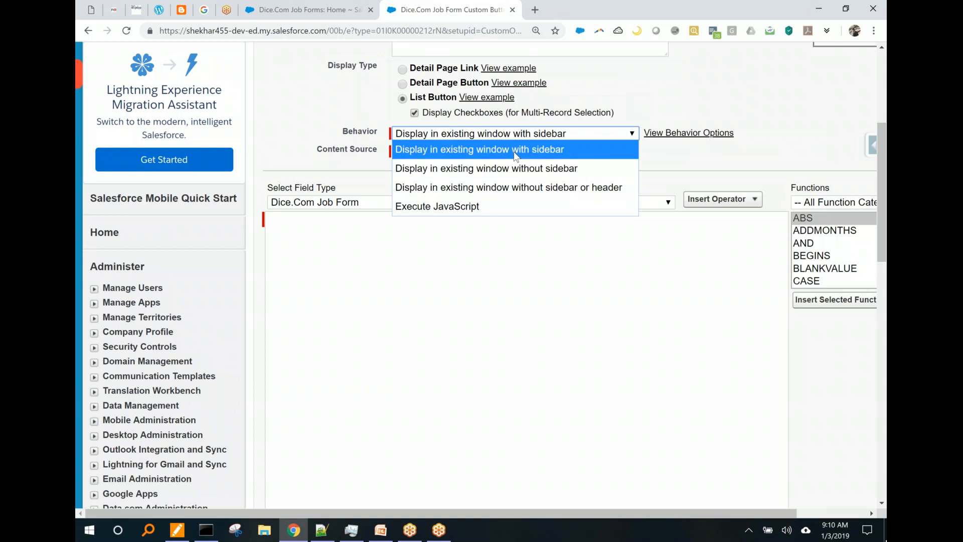
{"action": "left_click", "coordinate": [514, 203]}
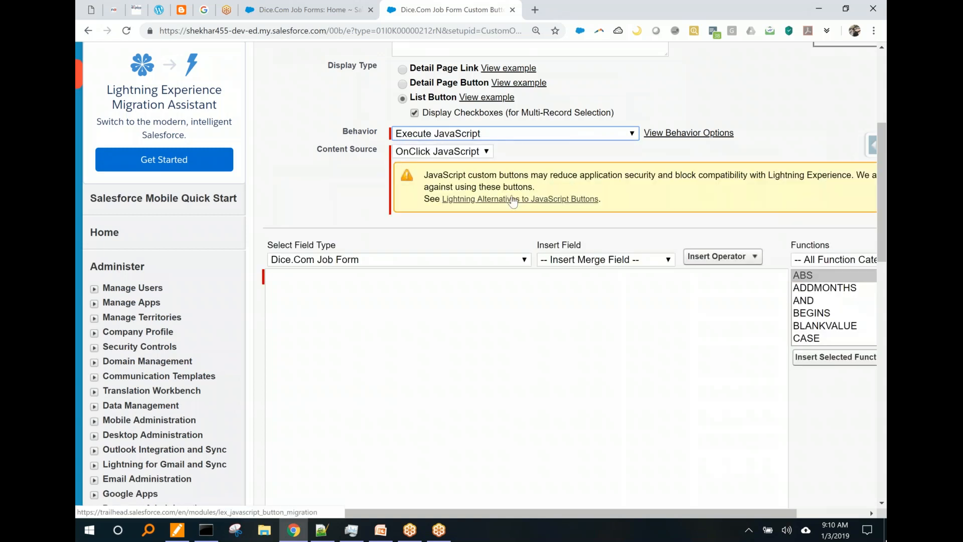
{"action": "left_click", "coordinate": [476, 152]}
{"action": "left_click", "coordinate": [474, 173]}
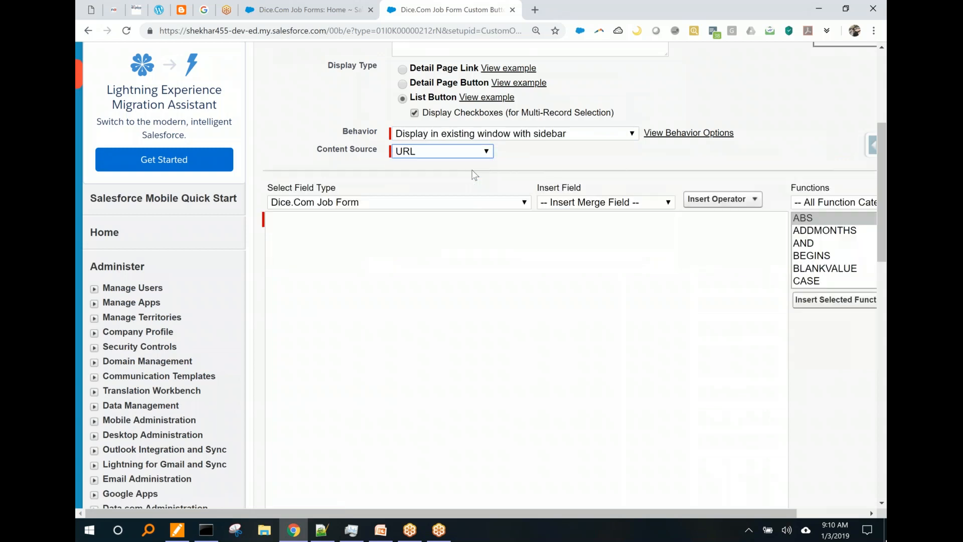
{"action": "left_click", "coordinate": [470, 157]}
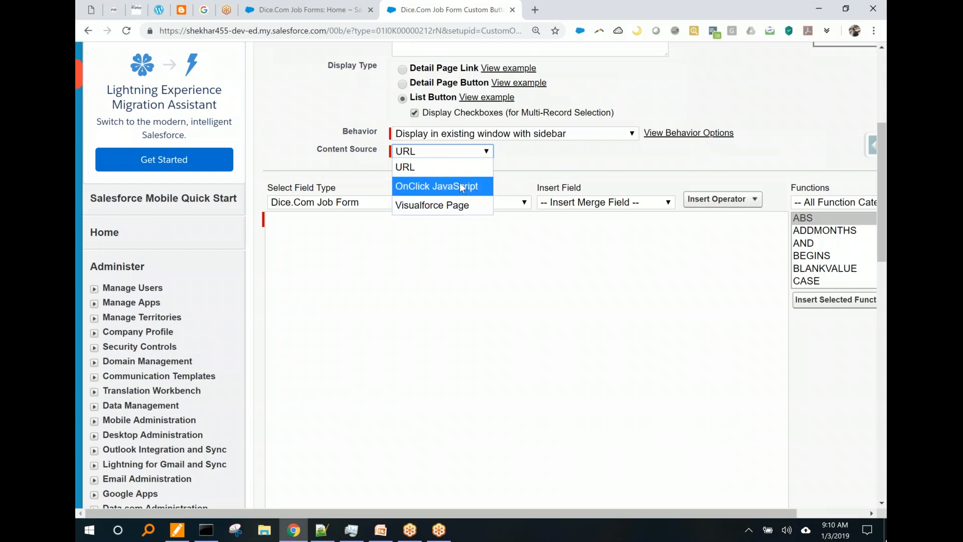
{"action": "left_click", "coordinate": [462, 188]}
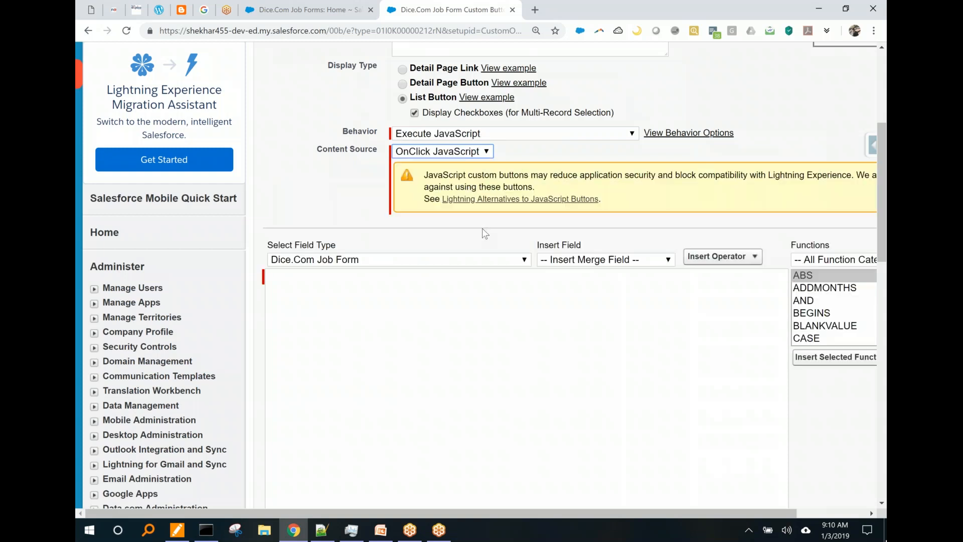
Step: Enter the placeholder text "any code in JS" as the button's code
{"action": "scroll", "coordinate": [494, 233], "scroll_direction": "down", "scroll_amount": 3}
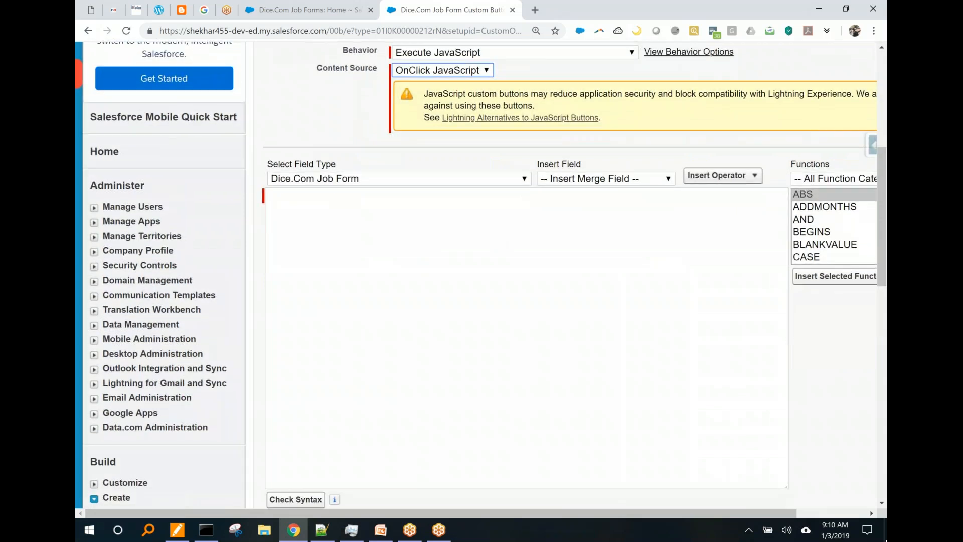
{"action": "left_click", "coordinate": [485, 134]}
{"action": "type", "text": "an"}
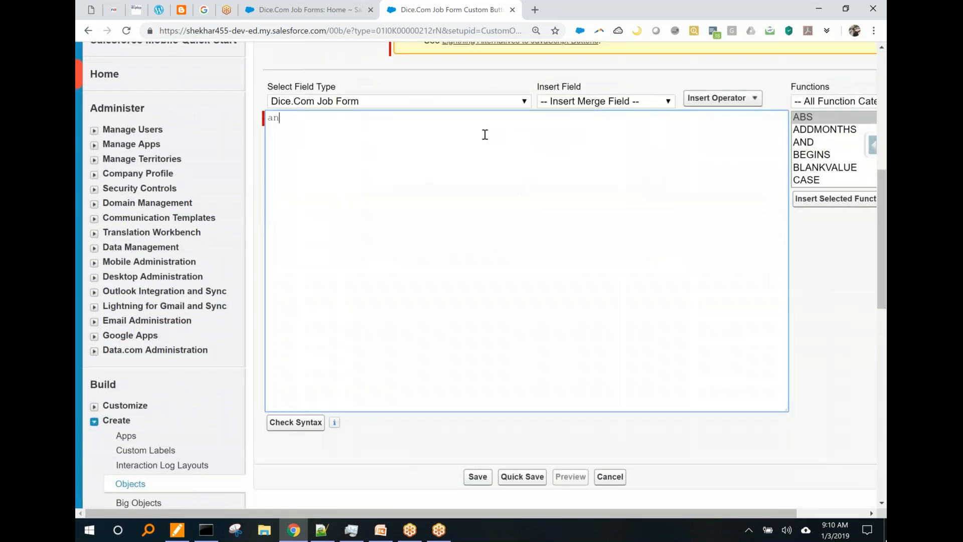
{"action": "type", "text": "y code in JS"}
Step: Try Visualforce Page as content source, check its Content choices, and return the content source to OnClick JavaScript
{"action": "scroll", "coordinate": [515, 149], "scroll_direction": "up", "scroll_amount": 3}
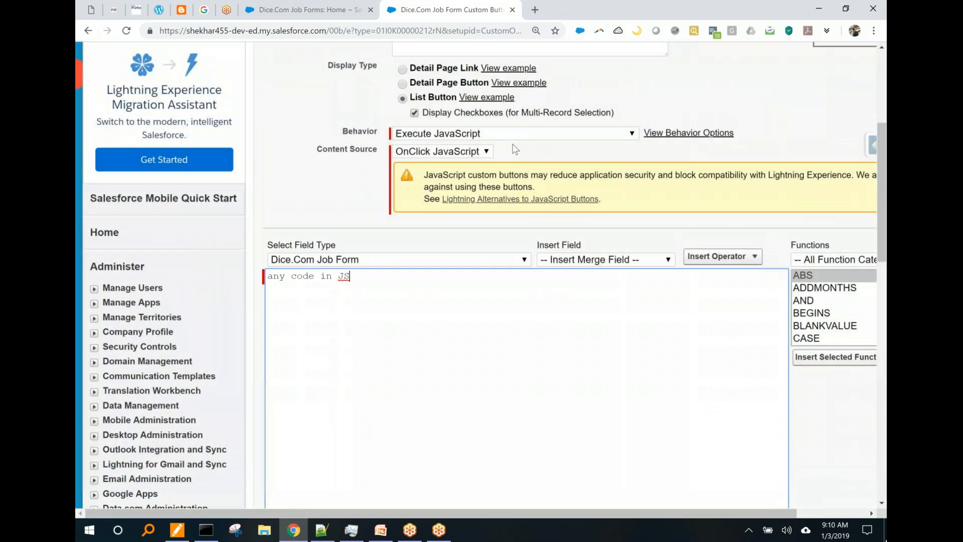
{"action": "left_click", "coordinate": [475, 152]}
{"action": "left_click", "coordinate": [464, 203]}
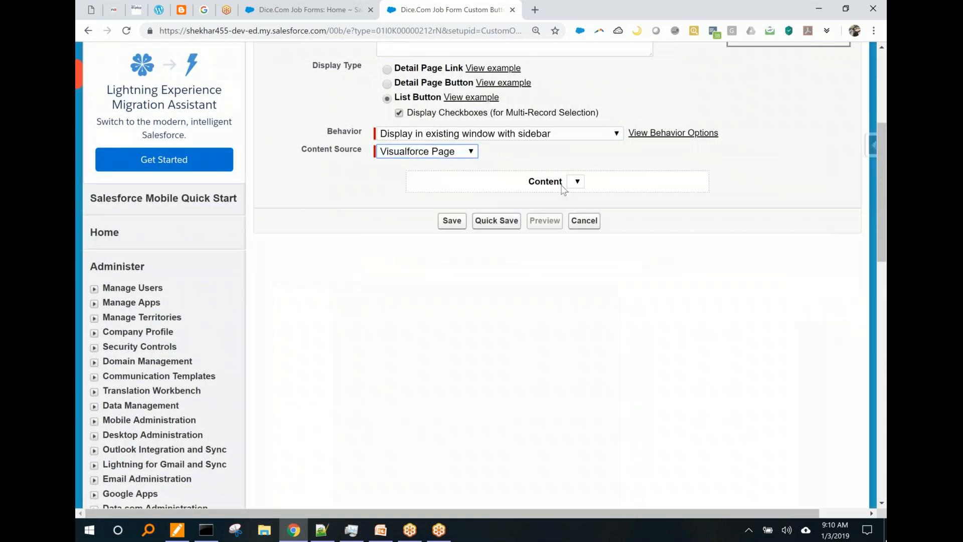
{"action": "left_click", "coordinate": [577, 183]}
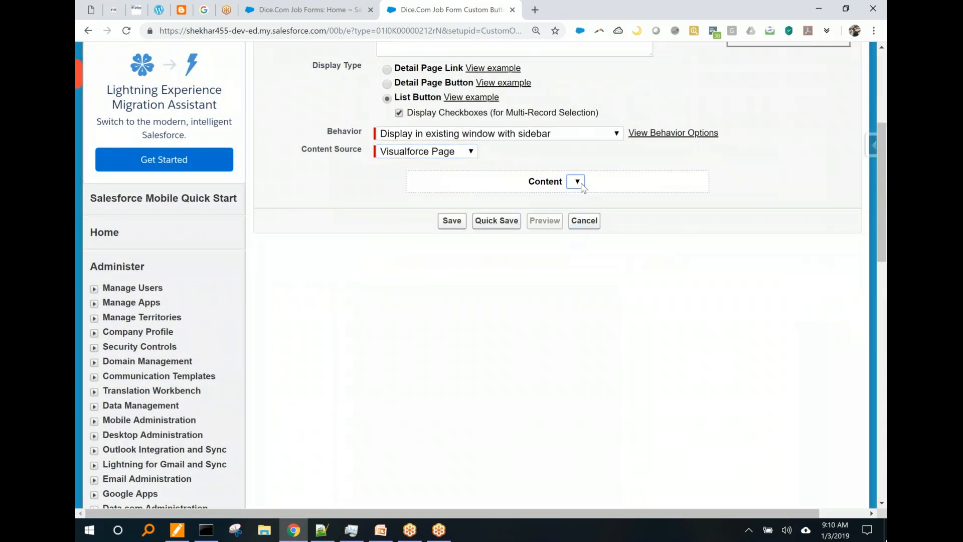
{"action": "mouse_move", "coordinate": [670, 116]}
{"action": "left_mouse_down"}
{"action": "mouse_move", "coordinate": [442, 311]}
{"action": "mouse_move", "coordinate": [599, 123]}
{"action": "left_mouse_up"}
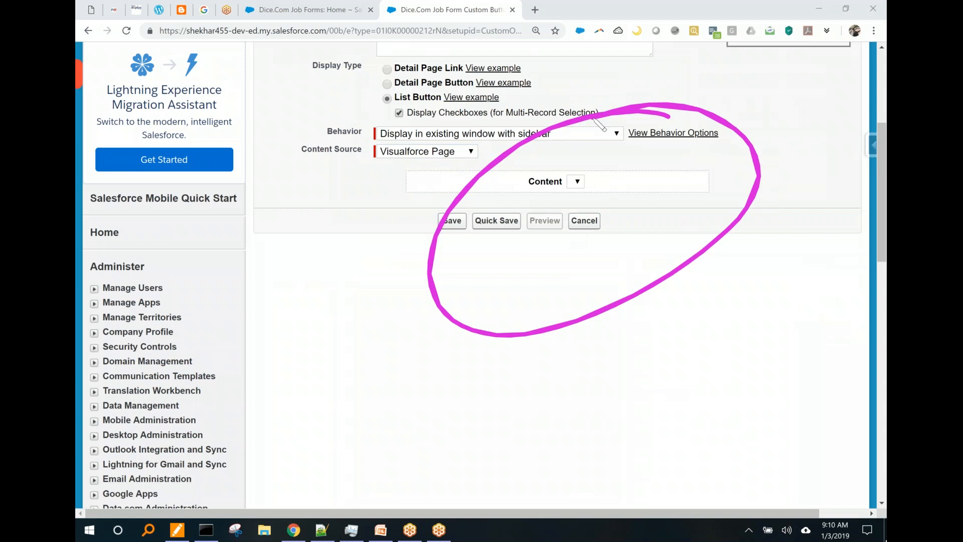
{"action": "key", "text": "Escape"}
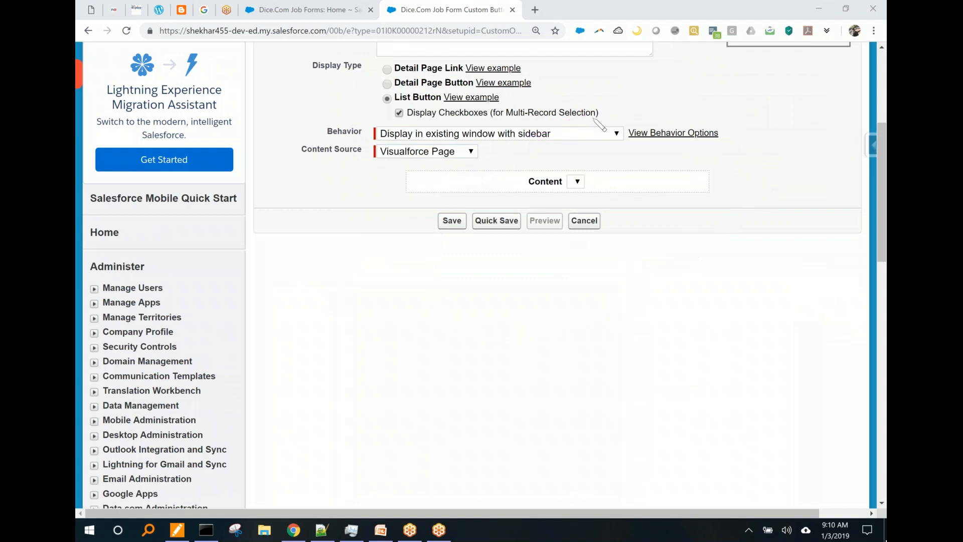
{"action": "left_click", "coordinate": [462, 159]}
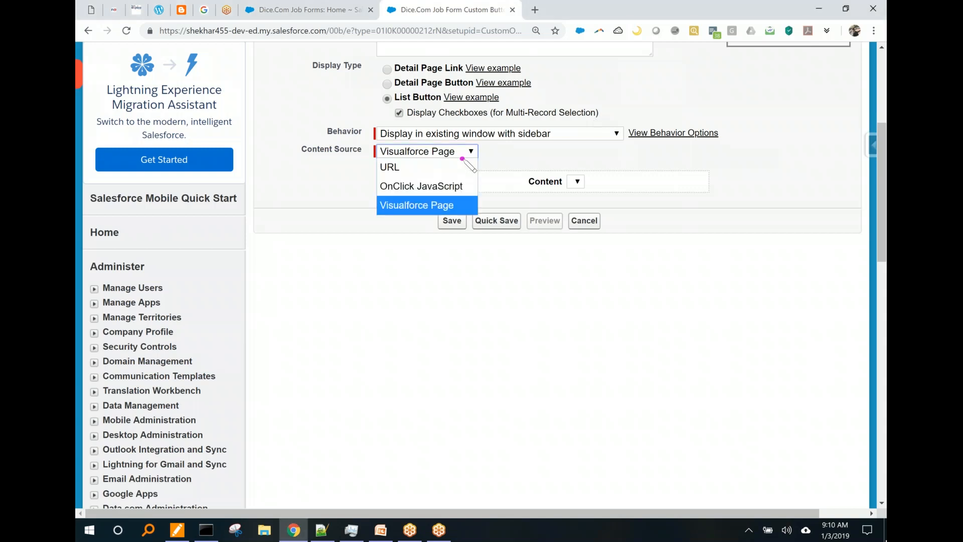
{"action": "key", "text": "Up"}
{"action": "key", "text": "Return"}
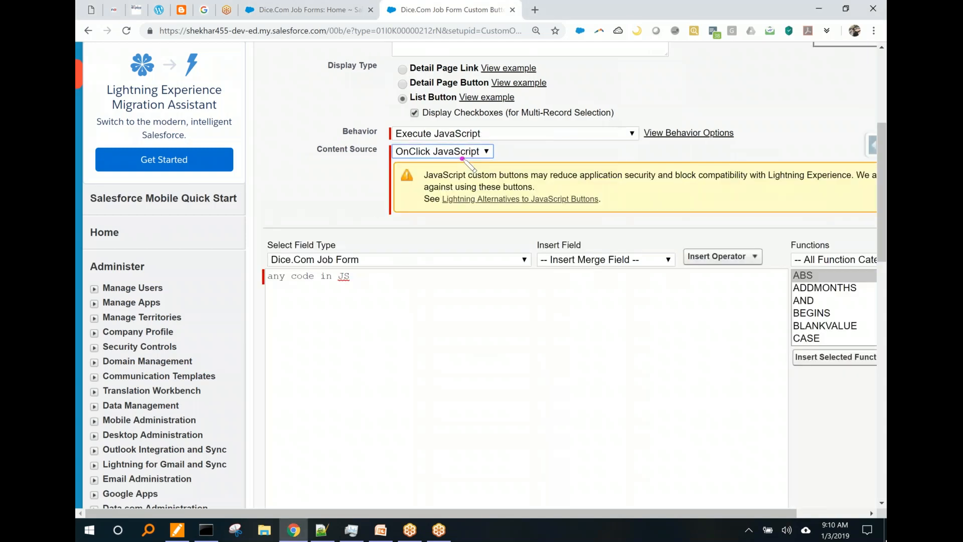
Step: Replace the button's code with alert('This is one line code of Javascript');
{"action": "left_click_drag", "start_coordinate": [358, 280], "coordinate": [244, 282]}
{"action": "key", "text": "BackSpace"}
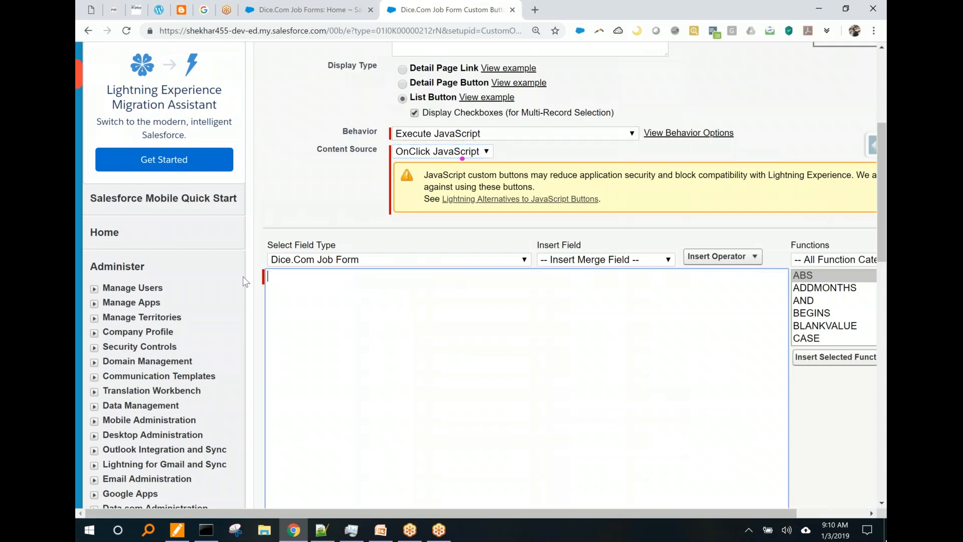
{"action": "type", "text": "alert"}
{"action": "type", "text": "()"}
{"action": "type", "text": "'"}
{"action": "type", "text": "'"}
{"action": "type", "text": "This"}
{"action": "type", "text": " is one l"}
{"action": "type", "text": "ine code of"}
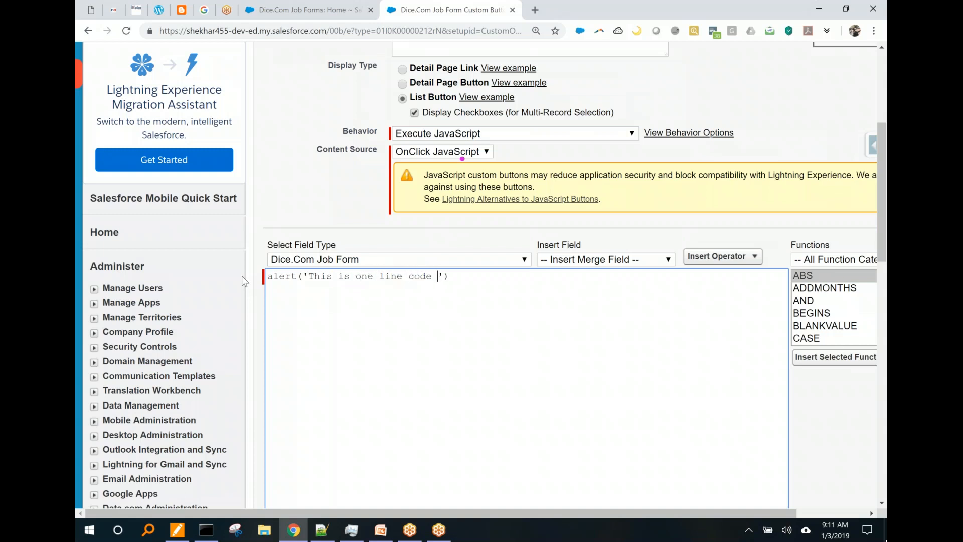
{"action": "type", "text": " Jave"}
{"action": "key", "text": "BackSpace"}
{"action": "type", "text": "ascript"}
{"action": "key", "text": "Right"}
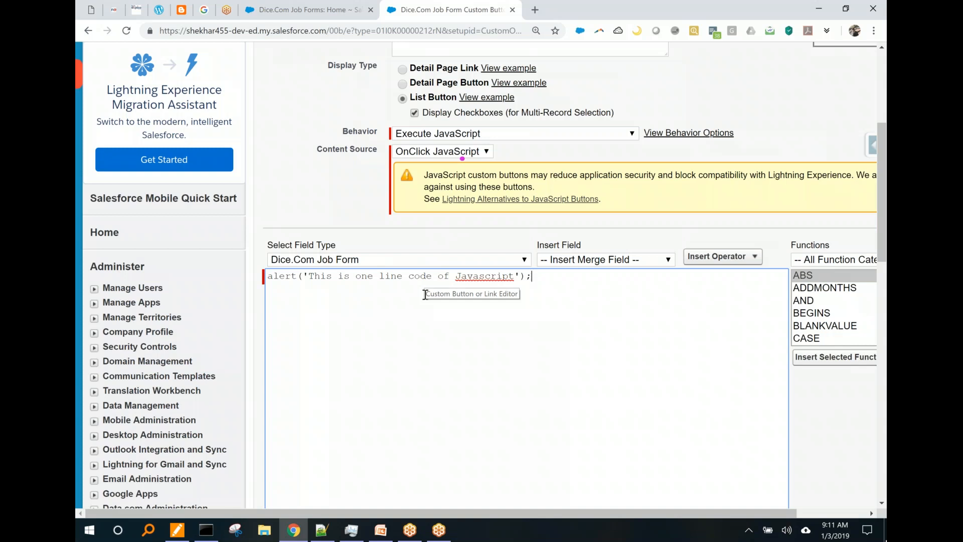
Step: Save the New List Button and return to the Dice.Com Job Form object definition
{"action": "left_click_drag", "start_coordinate": [531, 276], "coordinate": [266, 282]}
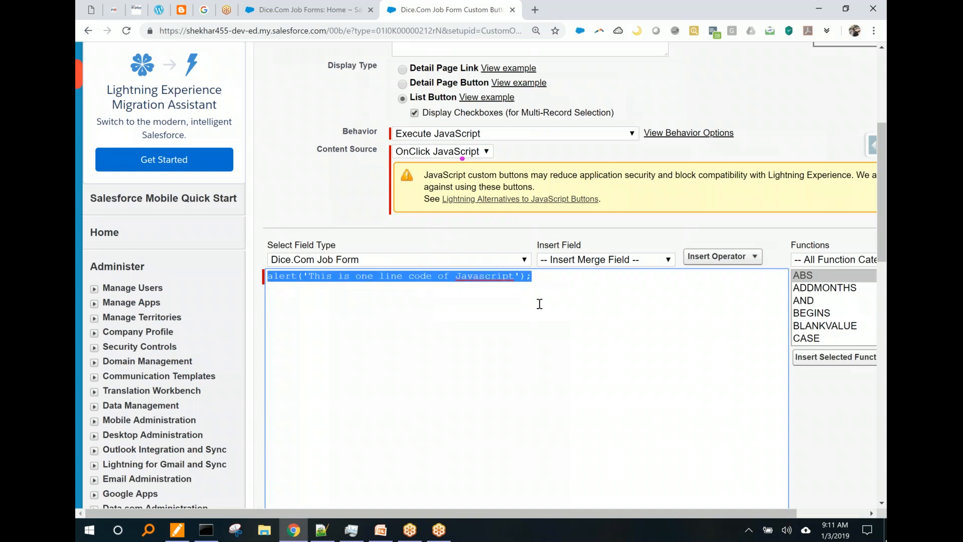
{"action": "scroll", "coordinate": [542, 304], "scroll_direction": "down", "scroll_amount": 6}
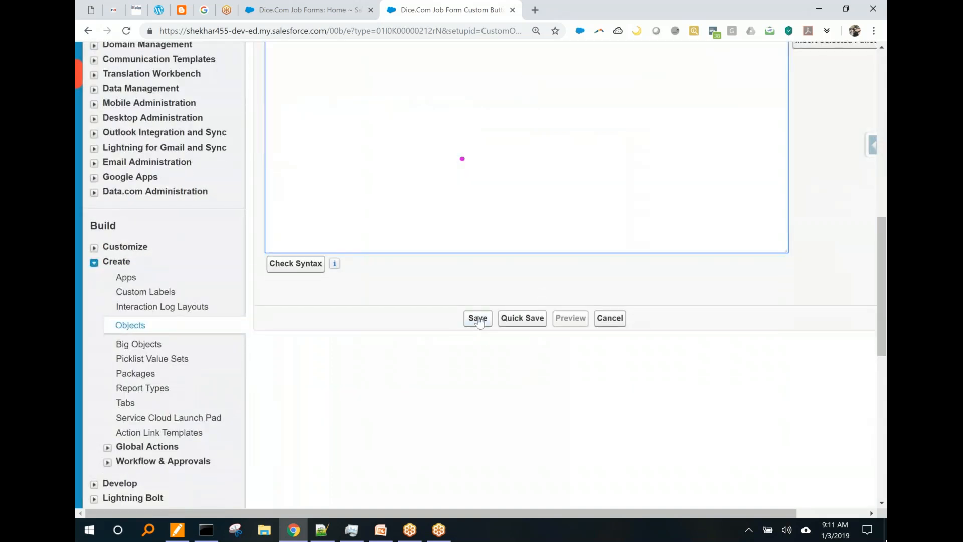
{"action": "left_click", "coordinate": [500, 320]}
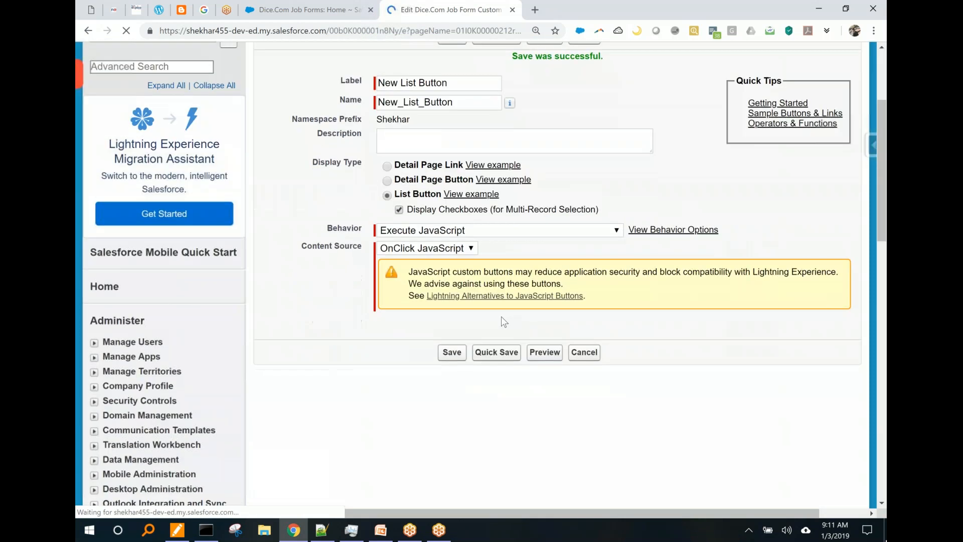
{"action": "left_click", "coordinate": [457, 197]}
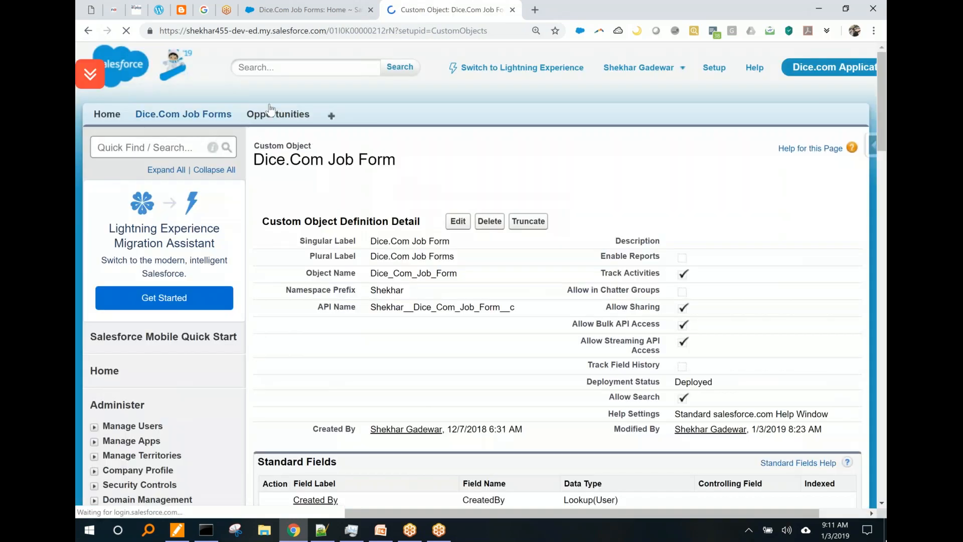
Step: Bring up the Dice.Com Job Forms home in its separate browser tab and open the Form-19 record
{"action": "left_click", "coordinate": [626, 6]}
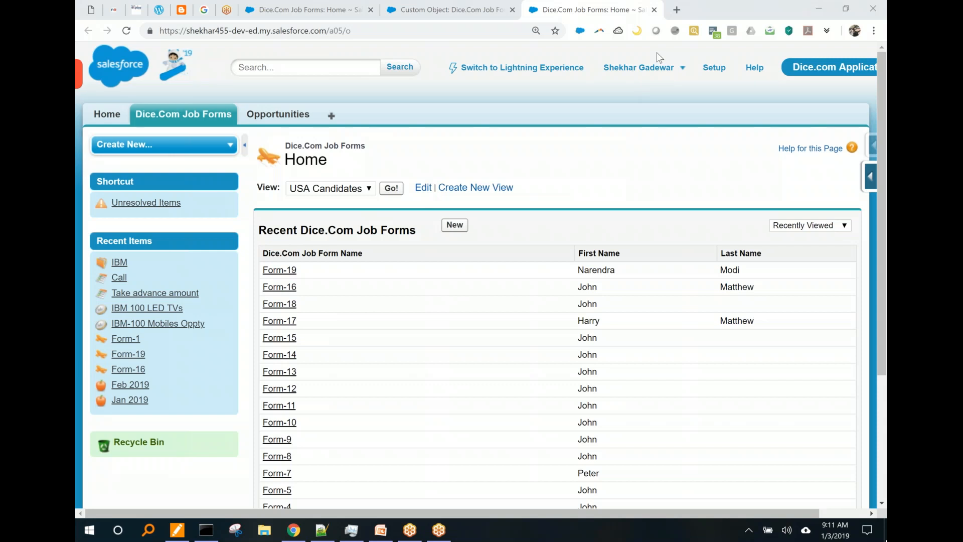
{"action": "left_click", "coordinate": [496, 134]}
{"action": "left_click", "coordinate": [283, 271]}
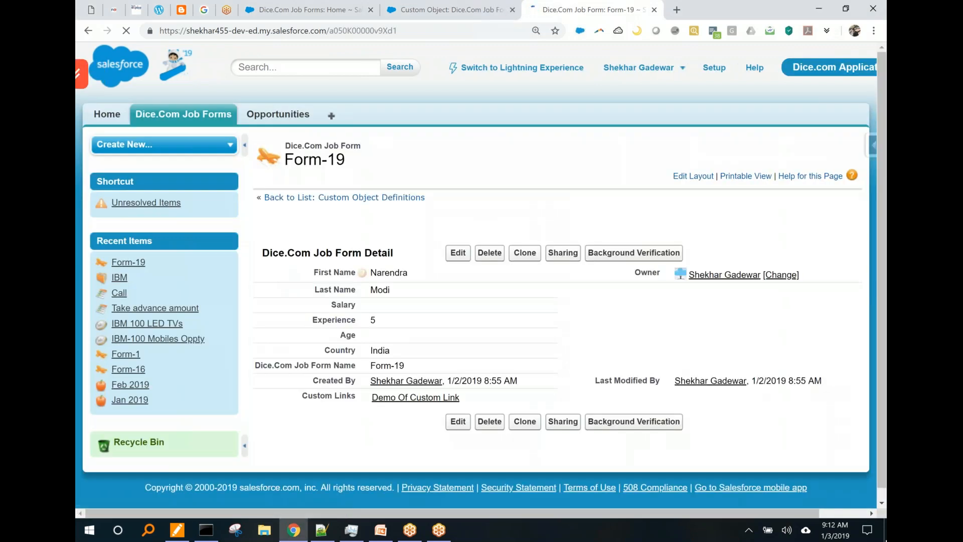
{"action": "left_click_drag", "start_coordinate": [424, 162], "coordinate": [364, 180]}
{"action": "left_click_drag", "start_coordinate": [377, 231], "coordinate": [371, 311]}
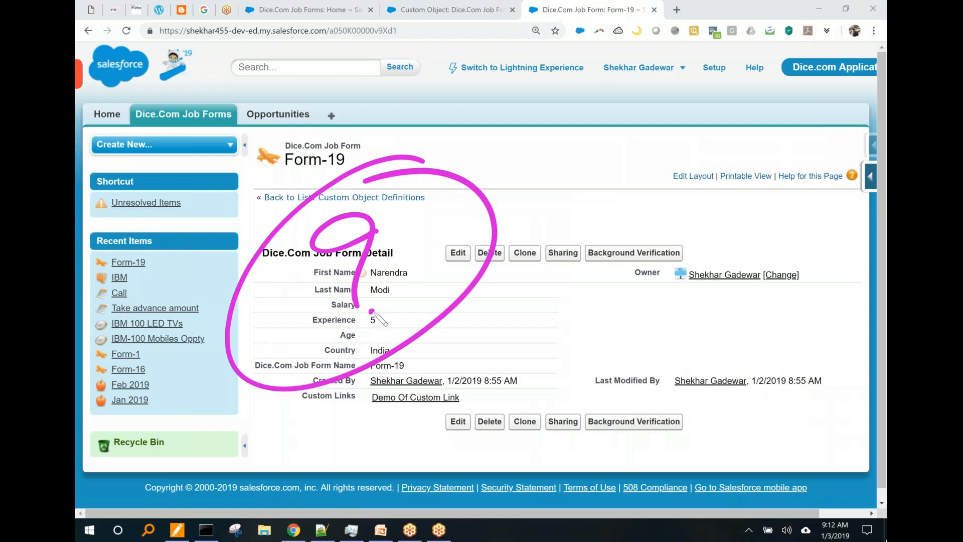
{"action": "left_click_drag", "start_coordinate": [831, 169], "coordinate": [752, 358]}
{"action": "left_click_drag", "start_coordinate": [753, 199], "coordinate": [860, 415]}
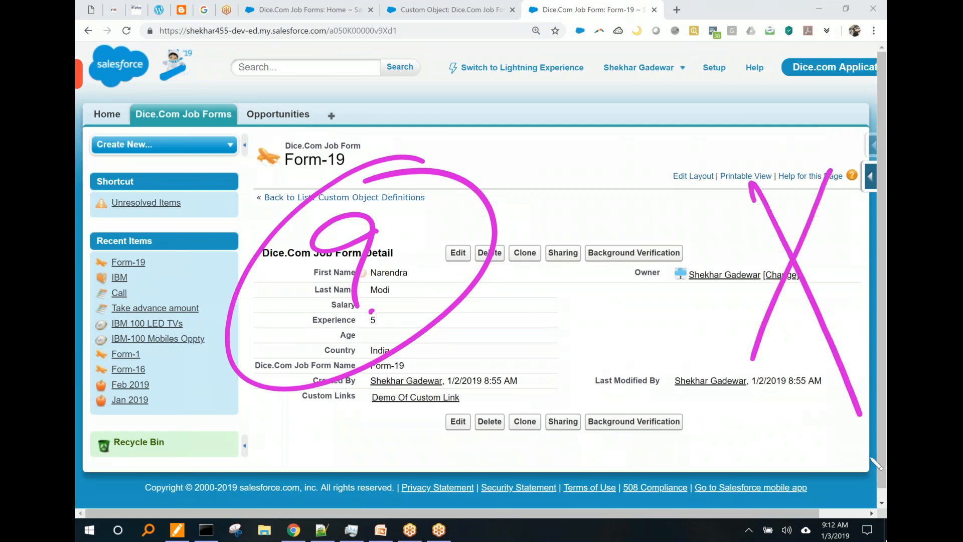
{"action": "key", "text": "ctrl+shift+7"}
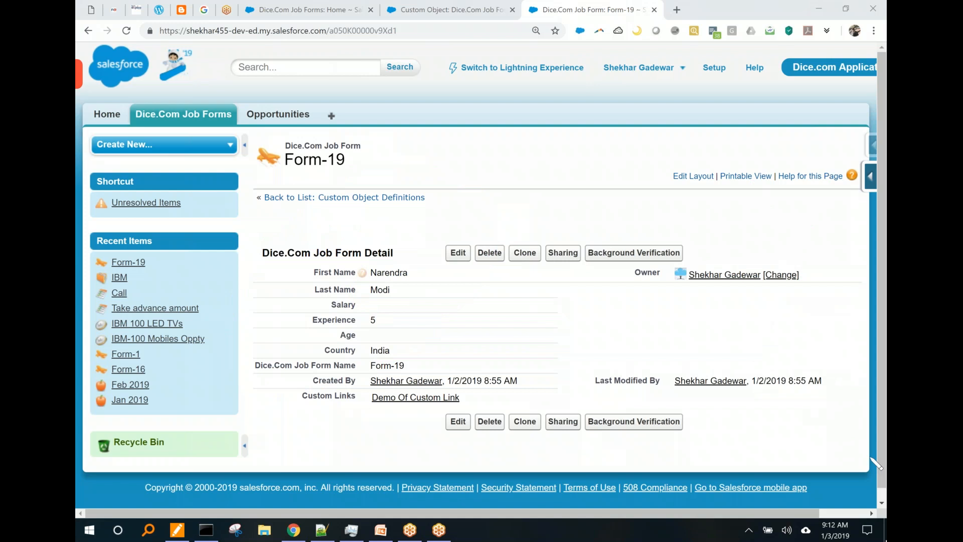
Step: Return to the Dice.Com Job Forms home and open the USA Candidates list view
{"action": "scroll", "coordinate": [722, 266], "scroll_direction": "down", "scroll_amount": 1}
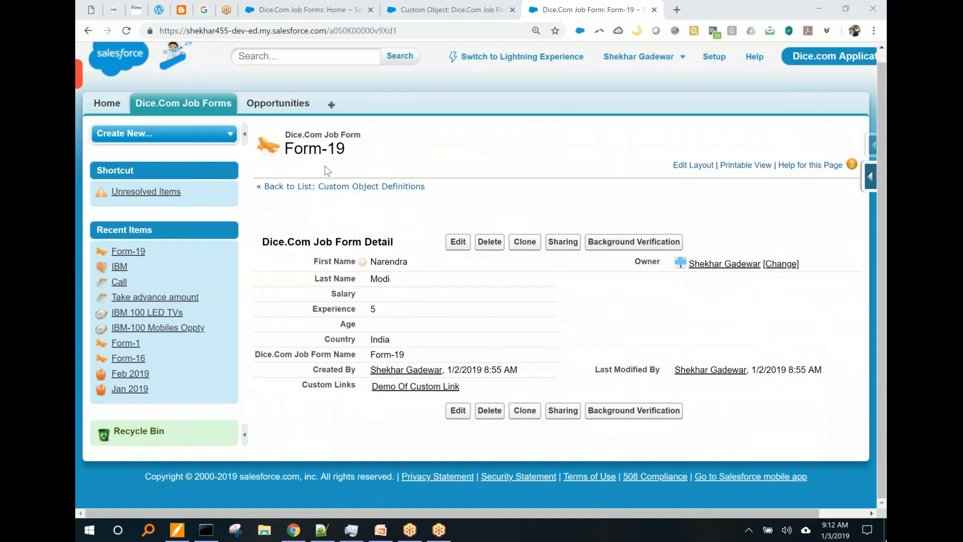
{"action": "left_click", "coordinate": [197, 110]}
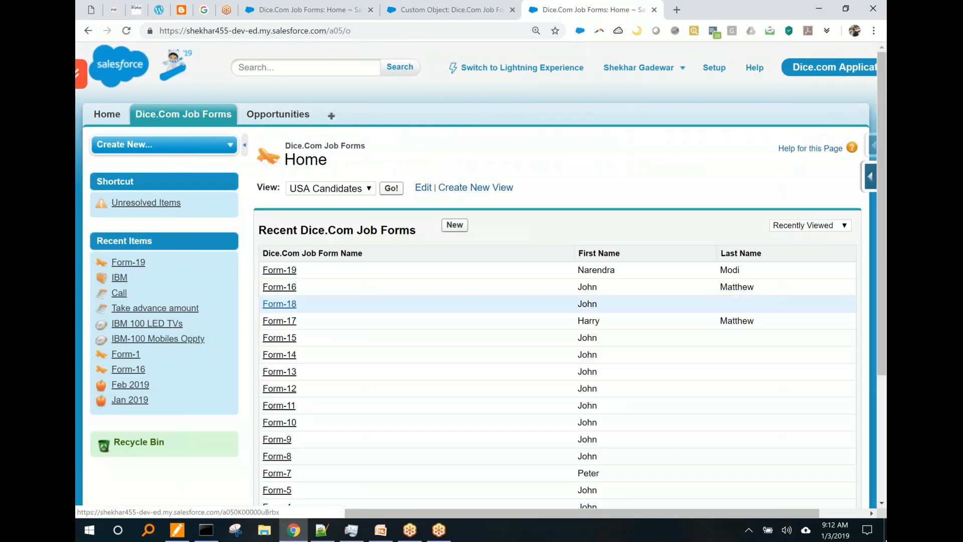
{"action": "key", "text": "ctrl+shift+3"}
{"action": "mouse_move", "coordinate": [430, 145]}
{"action": "left_mouse_down"}
{"action": "mouse_move", "coordinate": [319, 149]}
{"action": "mouse_move", "coordinate": [423, 146]}
{"action": "mouse_move", "coordinate": [380, 148]}
{"action": "left_mouse_up"}
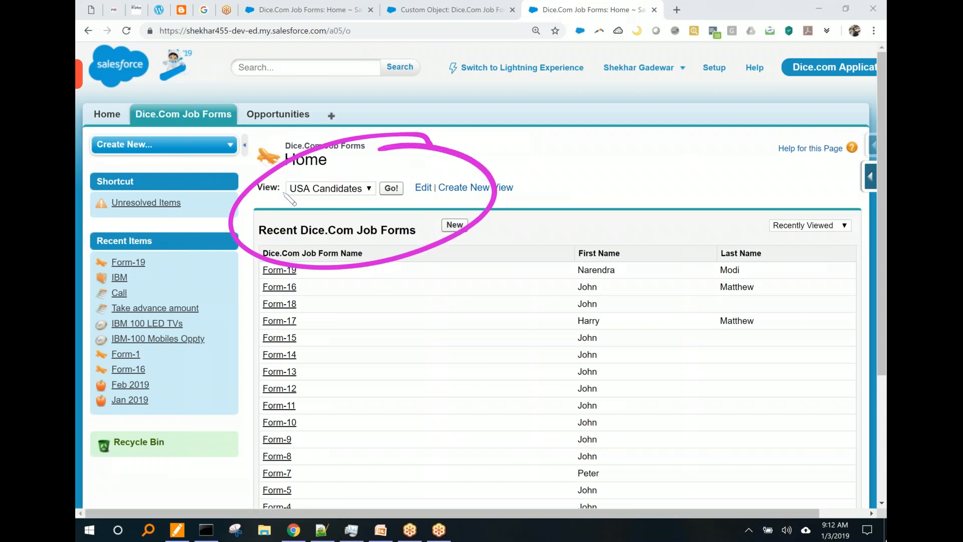
{"action": "left_click", "coordinate": [391, 188]}
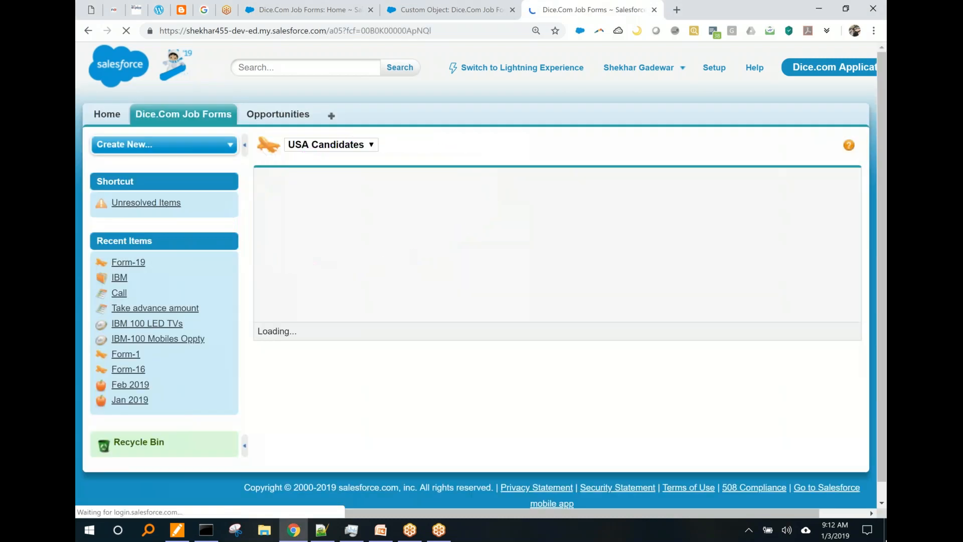
{"action": "key", "text": "ctrl+shift+3"}
{"action": "left_click_drag", "start_coordinate": [431, 174], "coordinate": [457, 208]}
{"action": "mouse_move", "coordinate": [548, 158]}
{"action": "left_mouse_down"}
{"action": "mouse_move", "coordinate": [556, 206]}
{"action": "mouse_move", "coordinate": [569, 202]}
{"action": "left_mouse_up"}
{"action": "left_click_drag", "start_coordinate": [655, 156], "coordinate": [662, 196]}
{"action": "left_click_drag", "start_coordinate": [652, 160], "coordinate": [700, 208]}
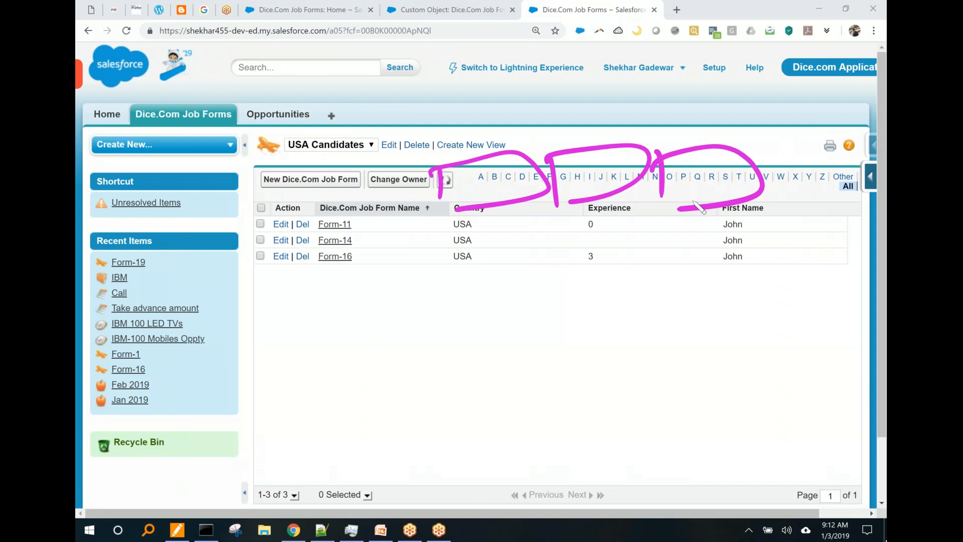
{"action": "key", "text": "ctrl+shift+7"}
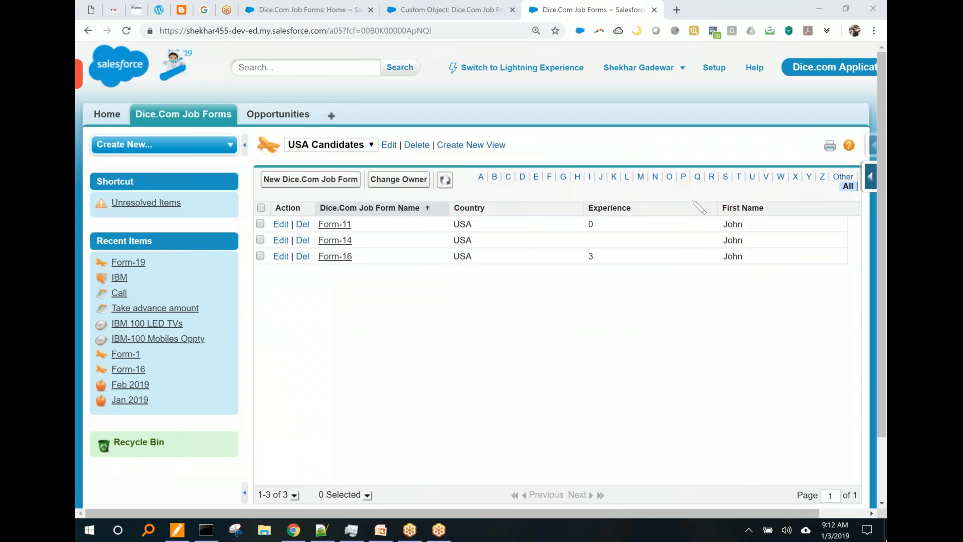
Step: Open the Dice.Com Job Form object definition in a new browser tab and close the old definition tab
{"action": "left_click", "coordinate": [872, 177]}
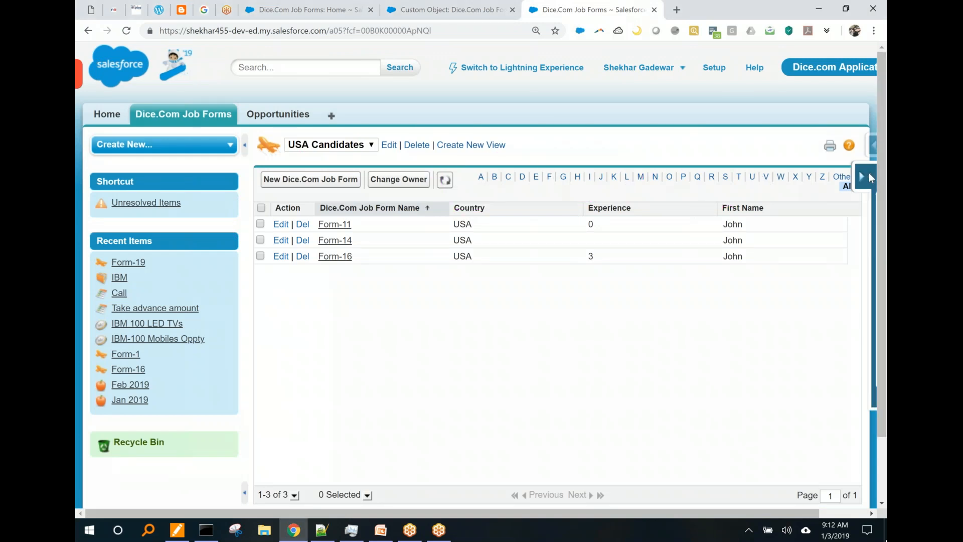
{"action": "left_click", "coordinate": [773, 204]}
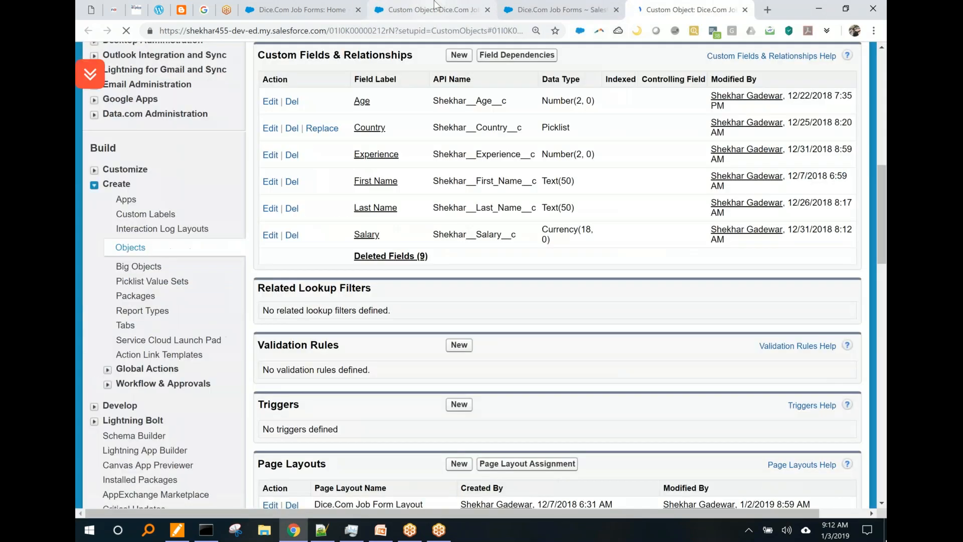
{"action": "middle_click", "coordinate": [405, 14]}
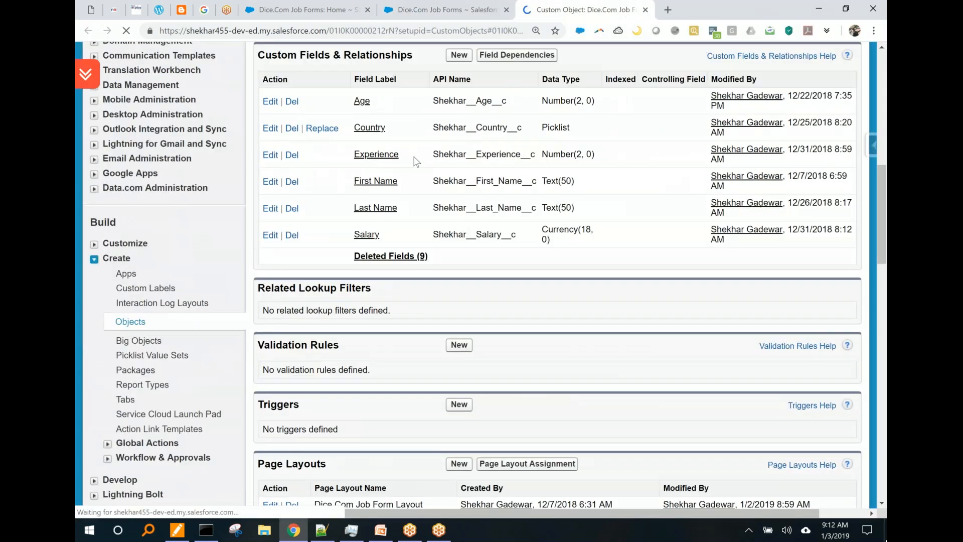
Step: Find "list view" on the object definition page and open the Dice.Com Job Forms List View search layout for editing
{"action": "scroll", "coordinate": [418, 323], "scroll_direction": "down", "scroll_amount": 8}
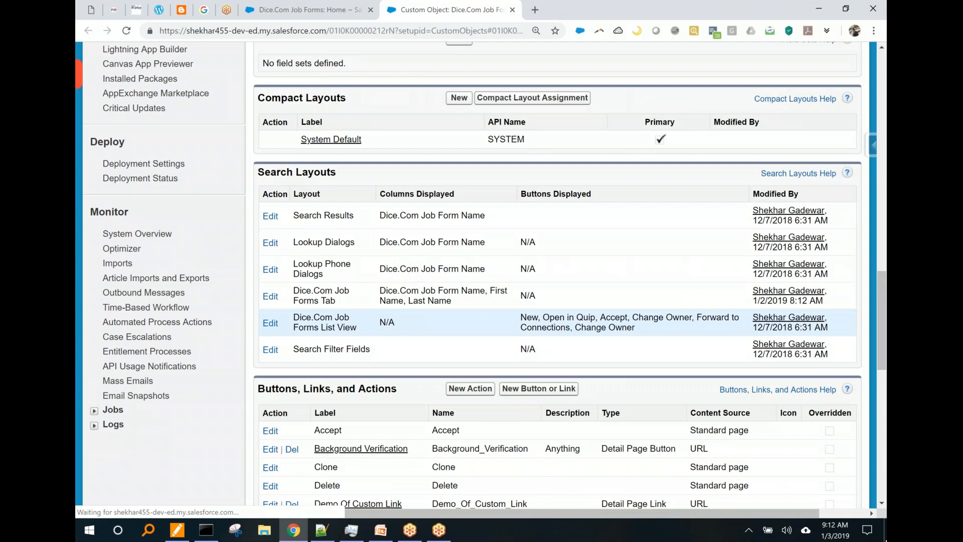
{"action": "left_click_drag", "start_coordinate": [340, 328], "coordinate": [348, 327]}
{"action": "left_click", "coordinate": [377, 303]}
{"action": "key", "text": "ctrl+f"}
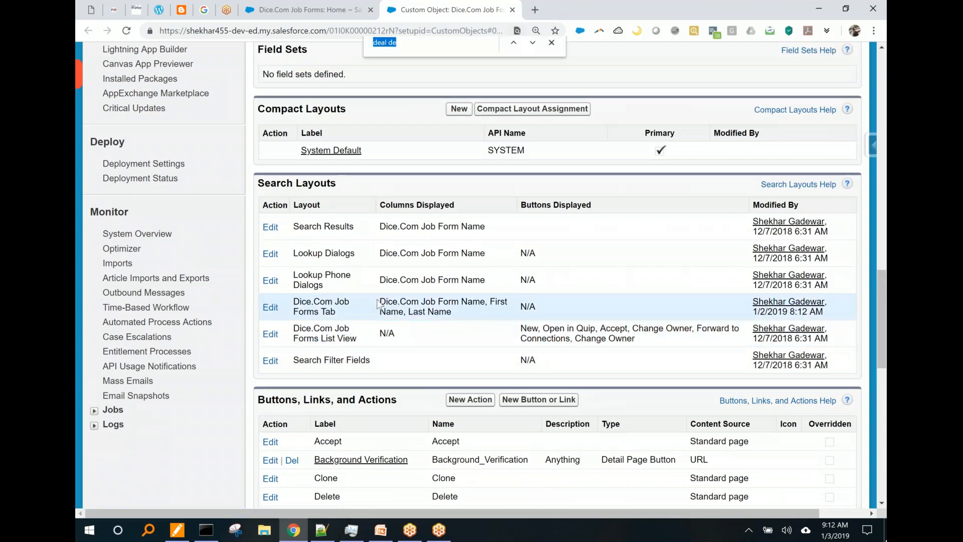
{"action": "type", "text": "list vie"}
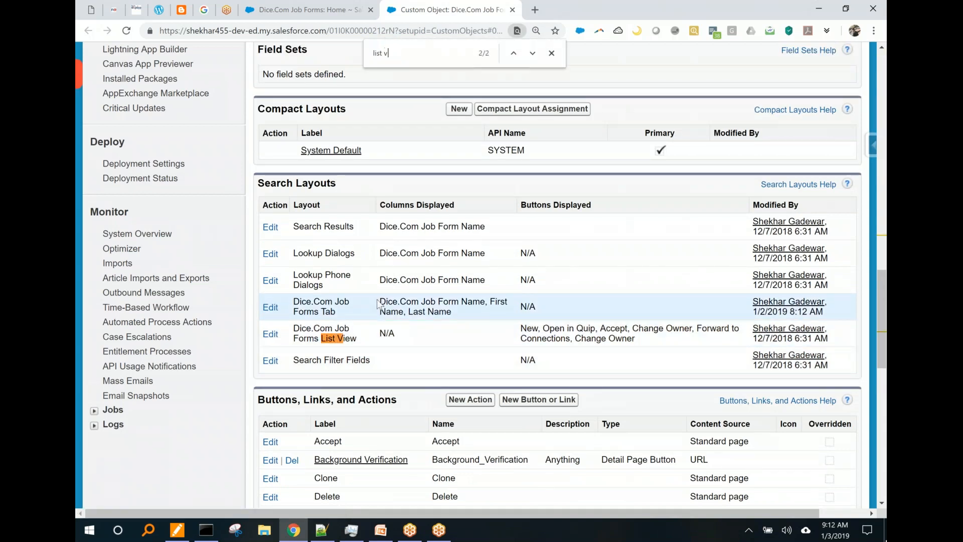
{"action": "type", "text": "w"}
{"action": "left_click", "coordinate": [271, 334]}
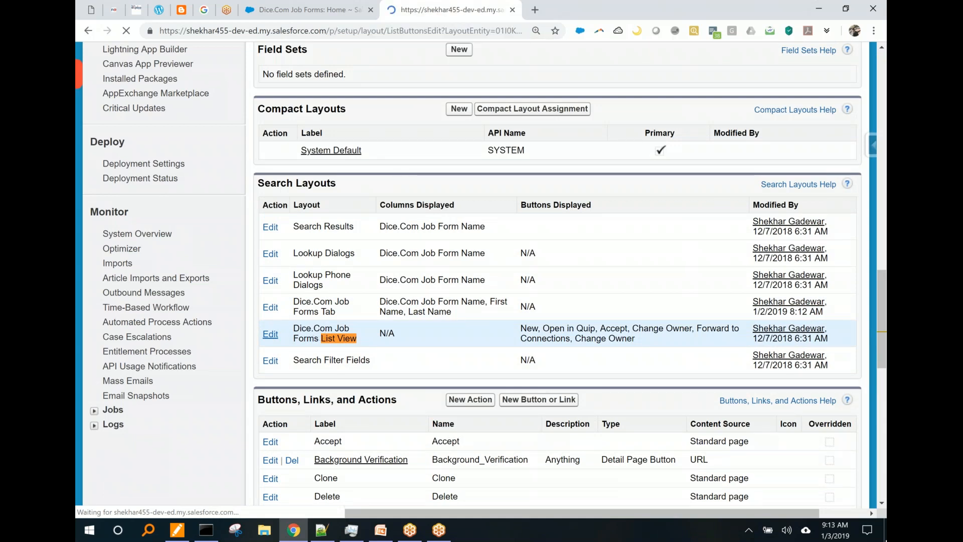
{"action": "scroll", "coordinate": [524, 292], "scroll_direction": "down", "scroll_amount": 3}
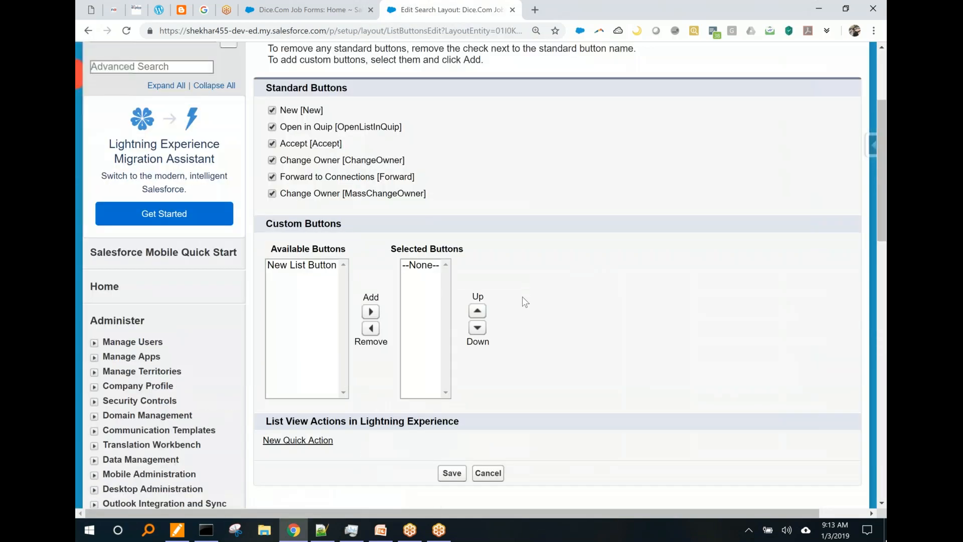
{"action": "mouse_move", "coordinate": [457, 184]}
{"action": "left_mouse_down"}
{"action": "mouse_move", "coordinate": [183, 386]}
{"action": "mouse_move", "coordinate": [470, 183]}
{"action": "left_mouse_up"}
{"action": "left_click_drag", "start_coordinate": [323, 204], "coordinate": [251, 245]}
{"action": "left_click_drag", "start_coordinate": [345, 244], "coordinate": [326, 194]}
{"action": "mouse_move", "coordinate": [284, 294]}
{"action": "left_mouse_down"}
{"action": "mouse_move", "coordinate": [412, 315]}
{"action": "mouse_move", "coordinate": [424, 332]}
{"action": "left_mouse_up"}
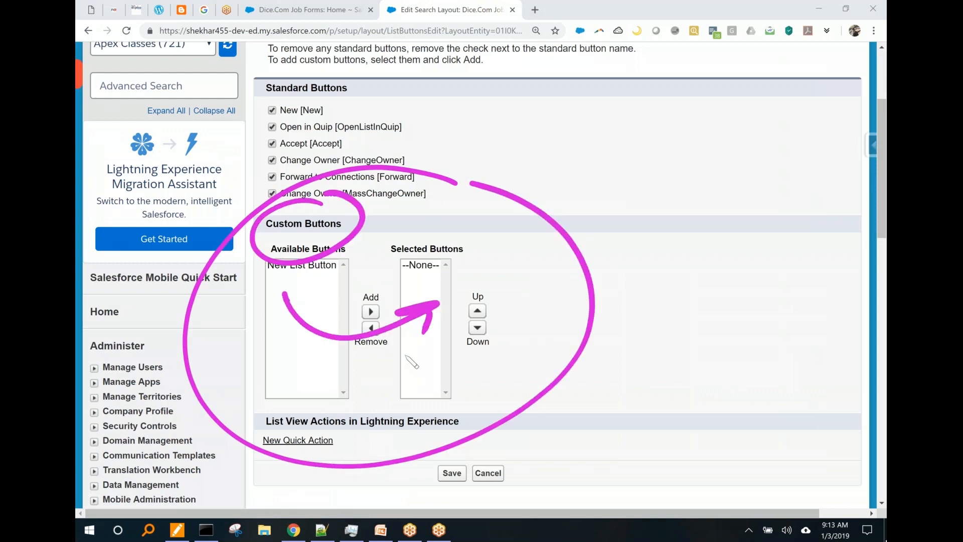
{"action": "scroll", "coordinate": [406, 355], "scroll_direction": "right", "scroll_amount": 1}
{"action": "scroll", "coordinate": [406, 356], "scroll_direction": "up", "scroll_amount": 3}
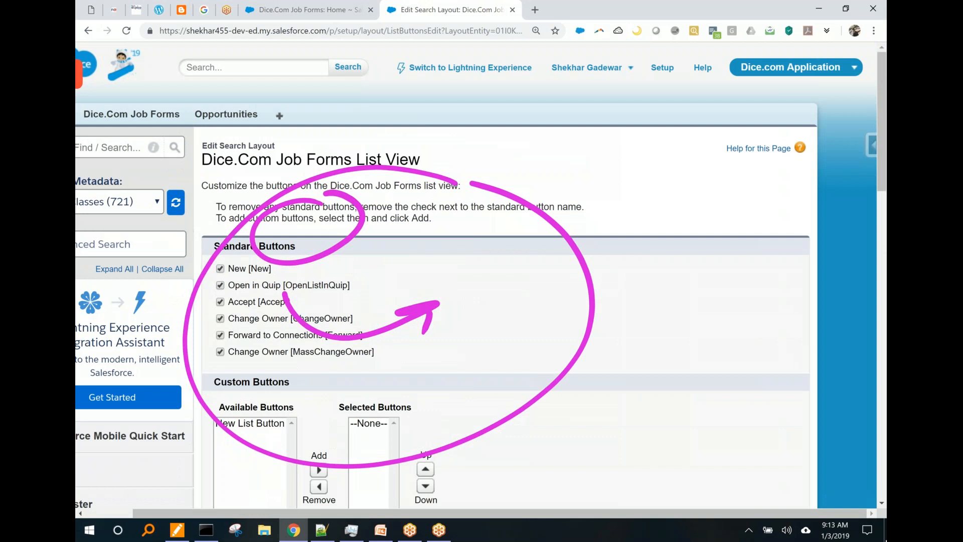
{"action": "key", "text": "Escape"}
{"action": "scroll", "coordinate": [404, 354], "scroll_direction": "down", "scroll_amount": 3}
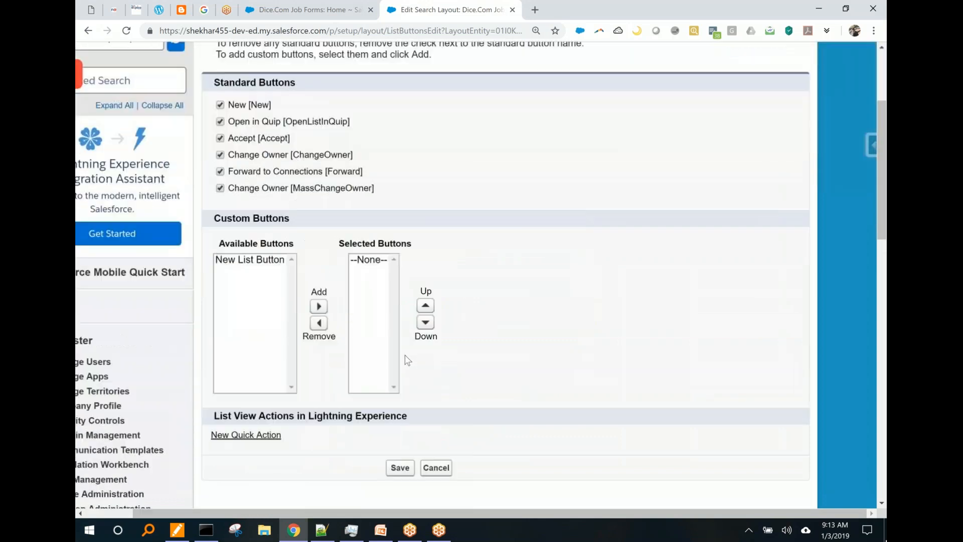
{"action": "scroll", "coordinate": [405, 354], "scroll_direction": "left", "scroll_amount": 1}
{"action": "left_click_drag", "start_coordinate": [307, 233], "coordinate": [292, 299]}
{"action": "mouse_move", "coordinate": [244, 273]}
{"action": "left_mouse_down"}
{"action": "mouse_move", "coordinate": [232, 316]}
{"action": "mouse_move", "coordinate": [406, 323]}
{"action": "mouse_move", "coordinate": [370, 377]}
{"action": "left_mouse_up"}
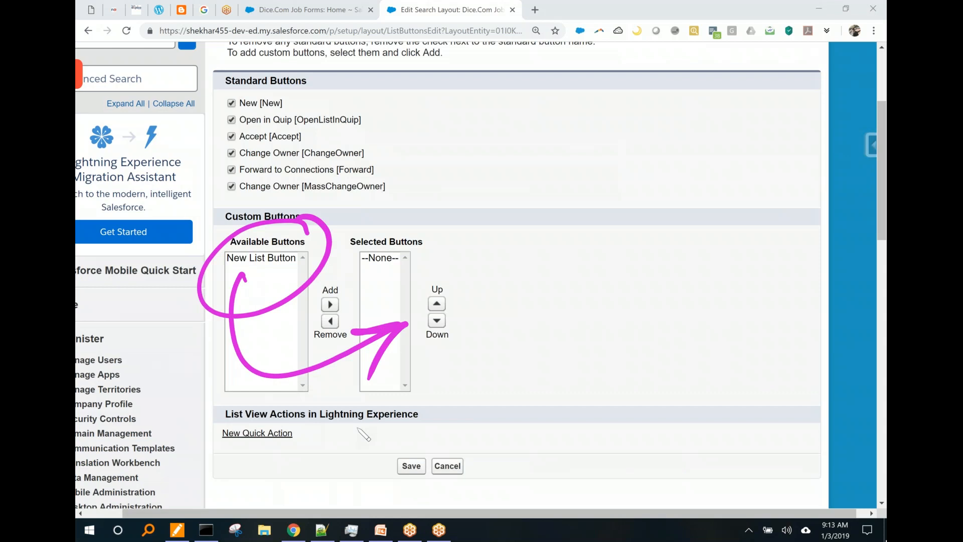
{"action": "key", "text": "Escape"}
Step: Add New List Button to the selected custom buttons of the list view layout and save it
{"action": "left_click", "coordinate": [261, 258]}
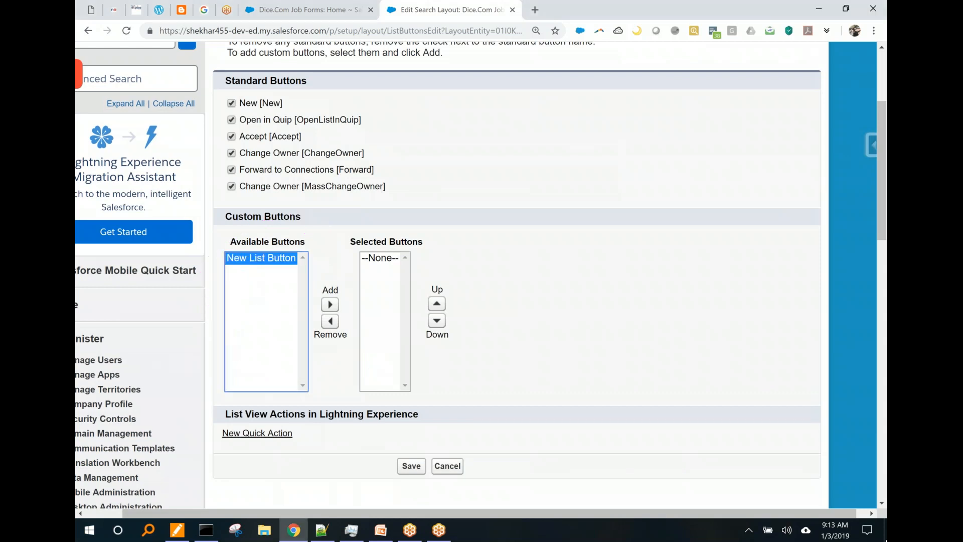
{"action": "left_click", "coordinate": [330, 305]}
{"action": "left_click", "coordinate": [411, 465]}
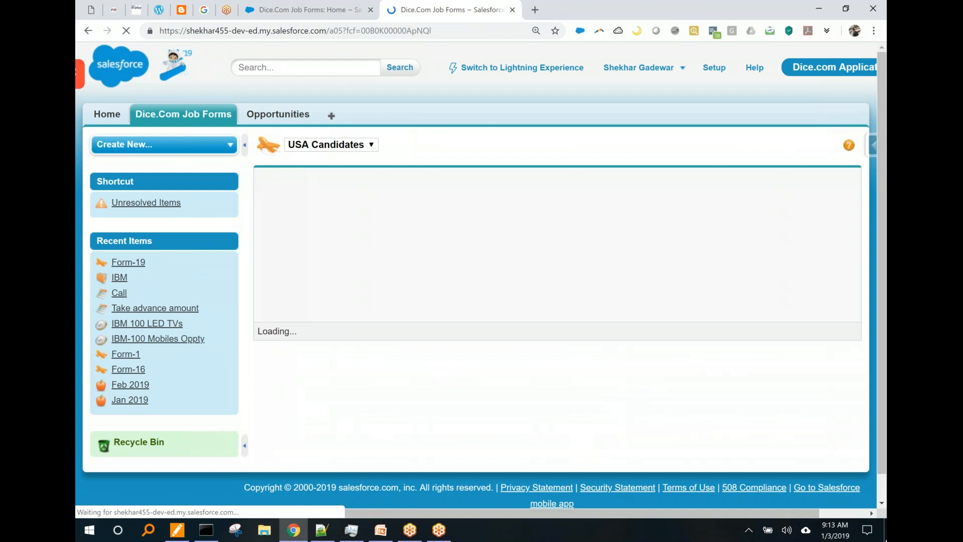
{"action": "mouse_move", "coordinate": [498, 158]}
{"action": "left_mouse_down"}
{"action": "mouse_move", "coordinate": [539, 181]}
{"action": "mouse_move", "coordinate": [426, 163]}
{"action": "left_mouse_up"}
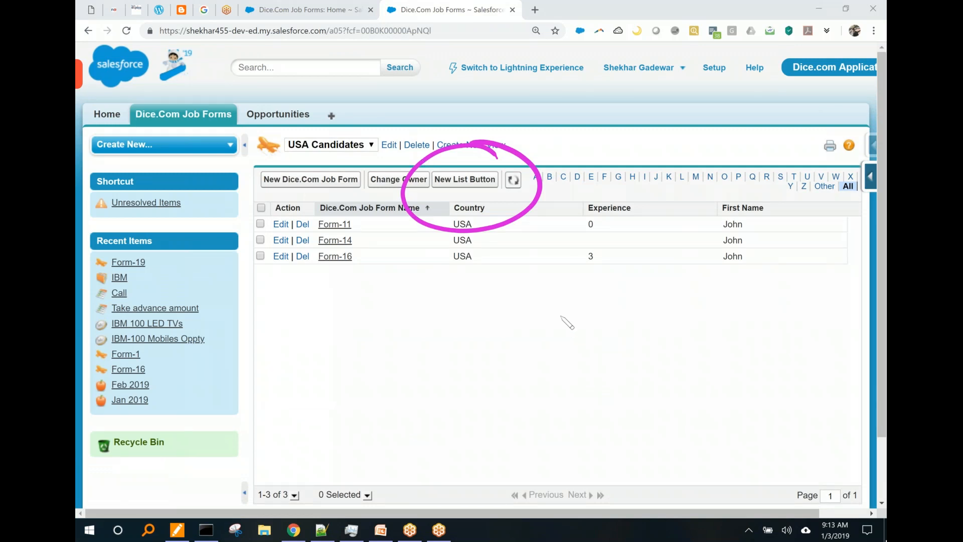
{"action": "left_click_drag", "start_coordinate": [558, 316], "coordinate": [580, 362]}
{"action": "left_click_drag", "start_coordinate": [613, 292], "coordinate": [621, 294]}
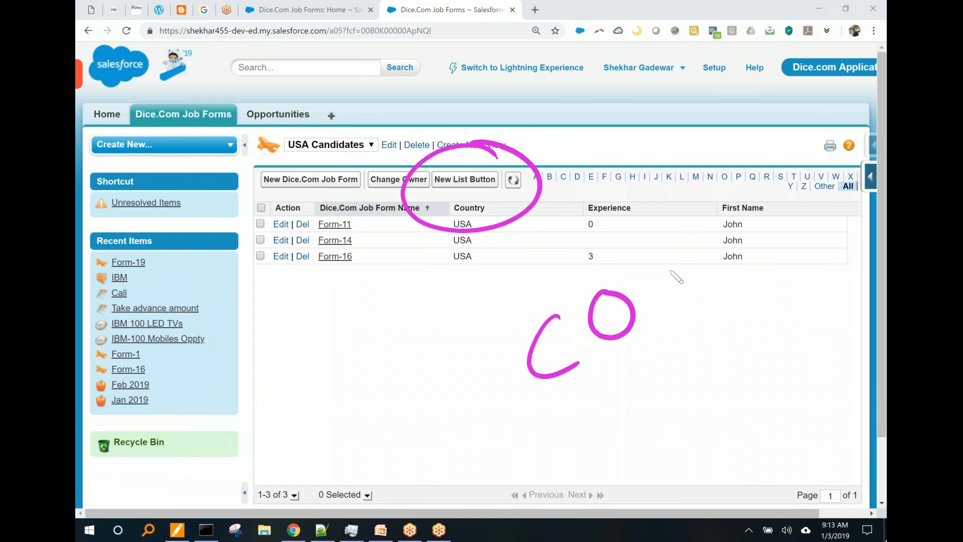
{"action": "left_click_drag", "start_coordinate": [674, 263], "coordinate": [674, 285]}
{"action": "left_click_drag", "start_coordinate": [668, 206], "coordinate": [715, 266]}
{"action": "left_click_drag", "start_coordinate": [733, 226], "coordinate": [783, 241]}
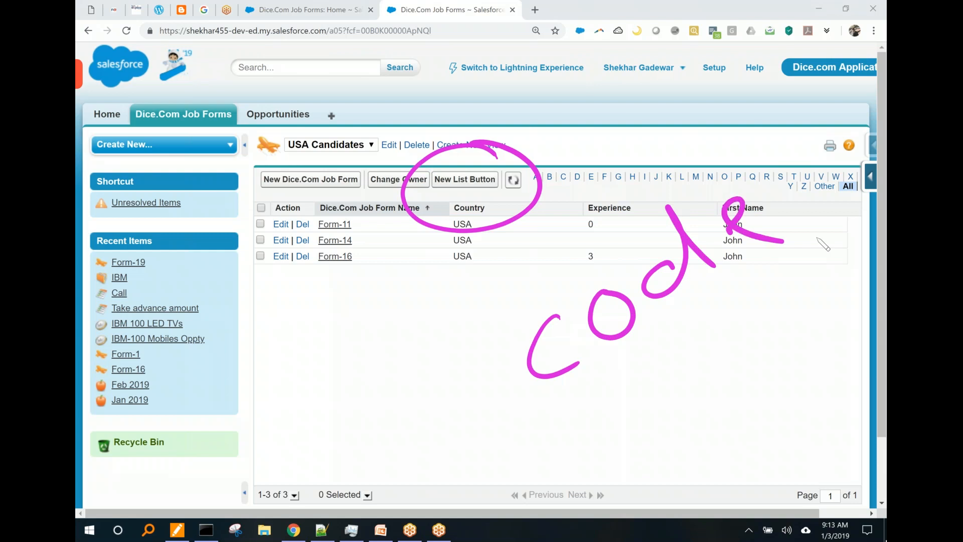
{"action": "mouse_move", "coordinate": [541, 138]}
{"action": "left_mouse_down"}
{"action": "mouse_move", "coordinate": [831, 191]}
{"action": "mouse_move", "coordinate": [839, 263]}
{"action": "left_mouse_up"}
{"action": "mouse_move", "coordinate": [815, 200]}
{"action": "left_mouse_down"}
{"action": "mouse_move", "coordinate": [839, 263]}
{"action": "mouse_move", "coordinate": [868, 220]}
{"action": "left_mouse_up"}
{"action": "mouse_move", "coordinate": [763, 317]}
{"action": "left_mouse_down"}
{"action": "mouse_move", "coordinate": [781, 374]}
{"action": "mouse_move", "coordinate": [729, 389]}
{"action": "left_mouse_up"}
{"action": "left_click_drag", "start_coordinate": [737, 328], "coordinate": [795, 301]}
{"action": "mouse_move", "coordinate": [833, 291]}
{"action": "left_mouse_down"}
{"action": "mouse_move", "coordinate": [852, 331]}
{"action": "mouse_move", "coordinate": [809, 341]}
{"action": "left_mouse_up"}
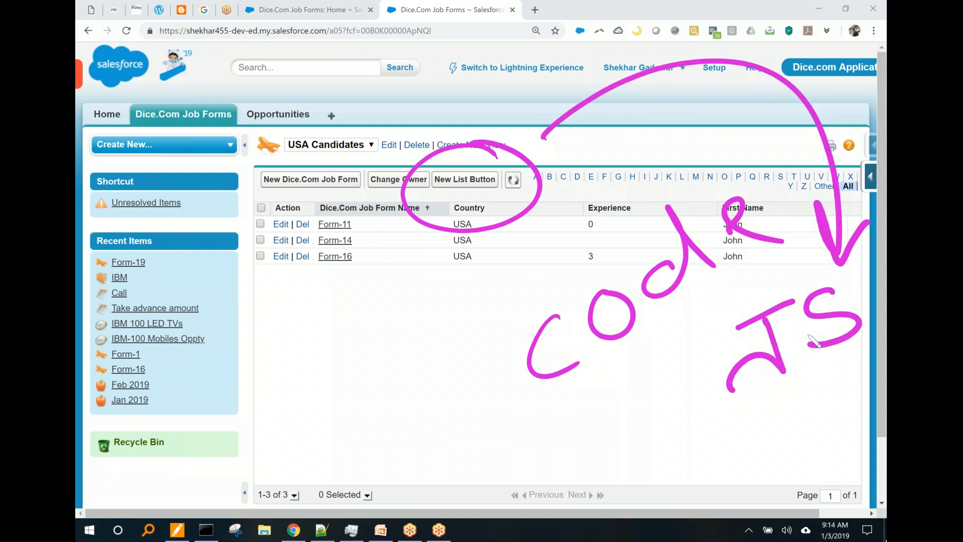
{"action": "mouse_move", "coordinate": [755, 414]}
{"action": "left_mouse_down"}
{"action": "mouse_move", "coordinate": [792, 464]}
{"action": "mouse_move", "coordinate": [795, 401]}
{"action": "left_mouse_up"}
{"action": "left_click_drag", "start_coordinate": [855, 371], "coordinate": [825, 459]}
{"action": "left_click_drag", "start_coordinate": [822, 421], "coordinate": [857, 399]}
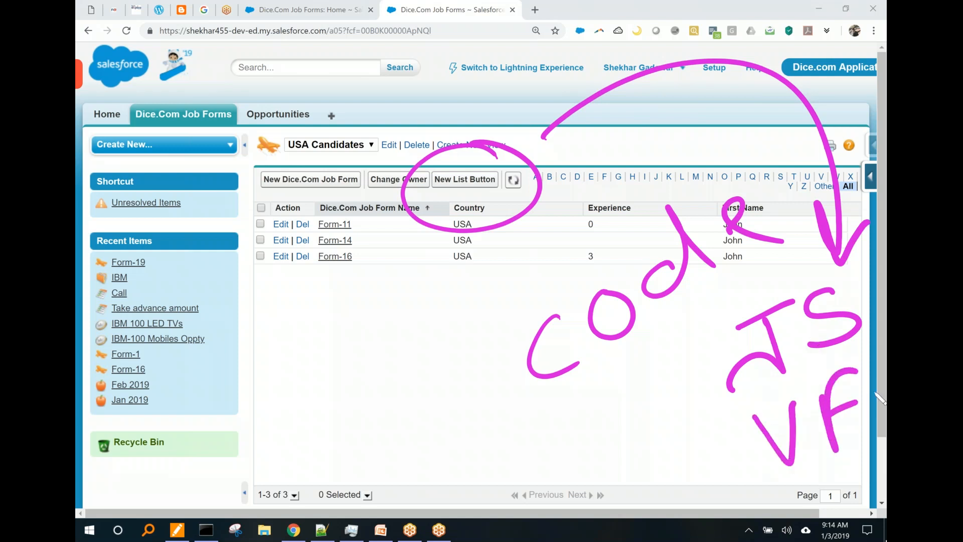
{"action": "key", "text": "ctrl+shift+7"}
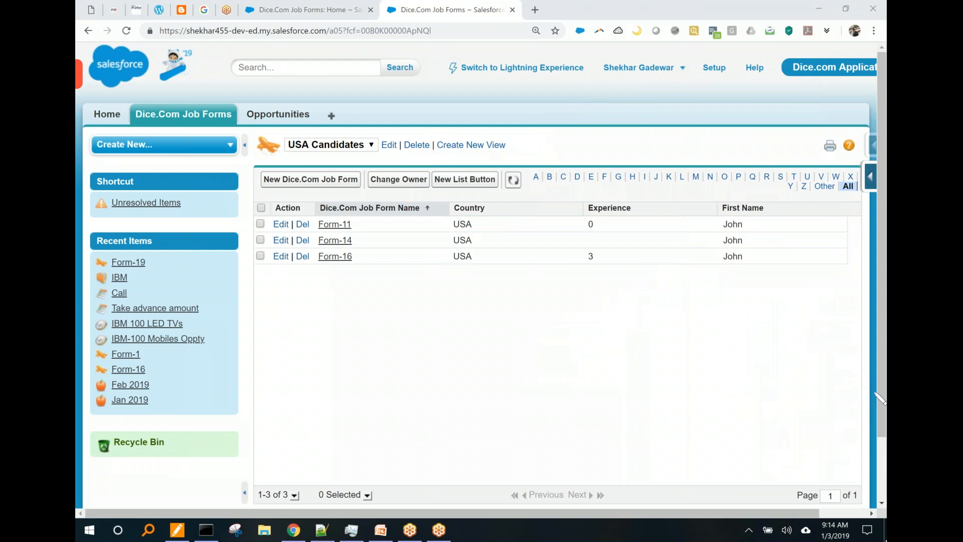
Step: Run the New List Button from the USA Candidates list view to test its JavaScript
{"action": "left_click", "coordinate": [465, 180]}
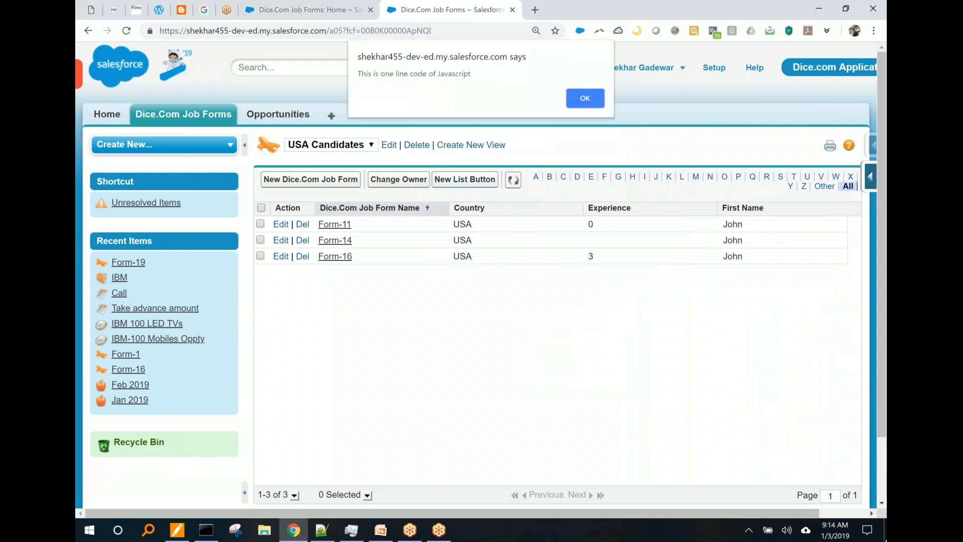
{"action": "mouse_move", "coordinate": [509, 23]}
{"action": "left_mouse_down"}
{"action": "mouse_move", "coordinate": [477, 153]}
{"action": "mouse_move", "coordinate": [474, 6]}
{"action": "left_mouse_up"}
{"action": "mouse_move", "coordinate": [472, 83]}
{"action": "left_mouse_down"}
{"action": "mouse_move", "coordinate": [371, 261]}
{"action": "mouse_move", "coordinate": [381, 374]}
{"action": "left_mouse_up"}
{"action": "mouse_move", "coordinate": [351, 309]}
{"action": "left_mouse_down"}
{"action": "mouse_move", "coordinate": [402, 330]}
{"action": "mouse_move", "coordinate": [414, 313]}
{"action": "left_mouse_up"}
{"action": "mouse_move", "coordinate": [512, 331]}
{"action": "left_mouse_down"}
{"action": "mouse_move", "coordinate": [518, 438]}
{"action": "mouse_move", "coordinate": [573, 400]}
{"action": "left_mouse_up"}
{"action": "left_click_drag", "start_coordinate": [512, 388], "coordinate": [559, 345]}
{"action": "mouse_move", "coordinate": [617, 291]}
{"action": "left_mouse_down"}
{"action": "mouse_move", "coordinate": [600, 307]}
{"action": "mouse_move", "coordinate": [589, 371]}
{"action": "left_mouse_up"}
{"action": "left_click", "coordinate": [657, 257]}
{"action": "left_click_drag", "start_coordinate": [659, 257], "coordinate": [647, 326]}
{"action": "left_click_drag", "start_coordinate": [693, 233], "coordinate": [708, 282]}
{"action": "left_click_drag", "start_coordinate": [666, 205], "coordinate": [674, 212]}
{"action": "mouse_move", "coordinate": [732, 199]}
{"action": "left_mouse_down"}
{"action": "mouse_move", "coordinate": [750, 228]}
{"action": "mouse_move", "coordinate": [768, 195]}
{"action": "mouse_move", "coordinate": [885, 135]}
{"action": "left_mouse_up"}
{"action": "left_click_drag", "start_coordinate": [544, 494], "coordinate": [562, 481]}
{"action": "left_click_drag", "start_coordinate": [793, 297], "coordinate": [861, 252]}
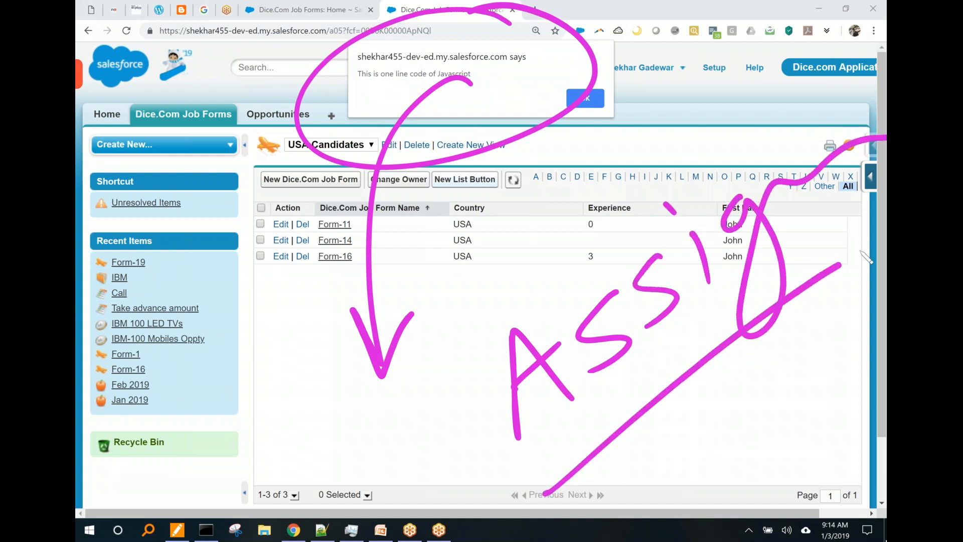
{"action": "key", "text": "ctrl+shift+7"}
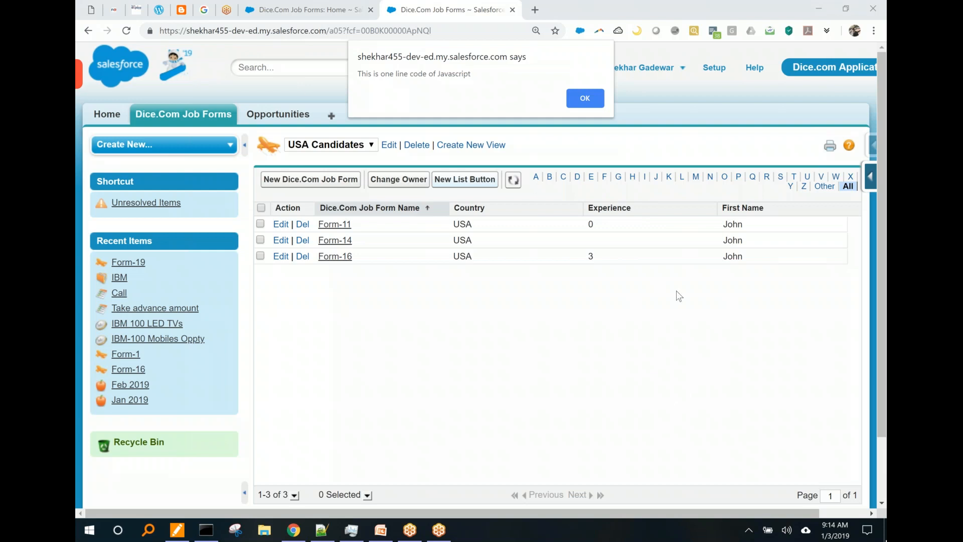
Step: Dismiss the JavaScript alert raised by the New List Button
{"action": "left_click", "coordinate": [598, 101]}
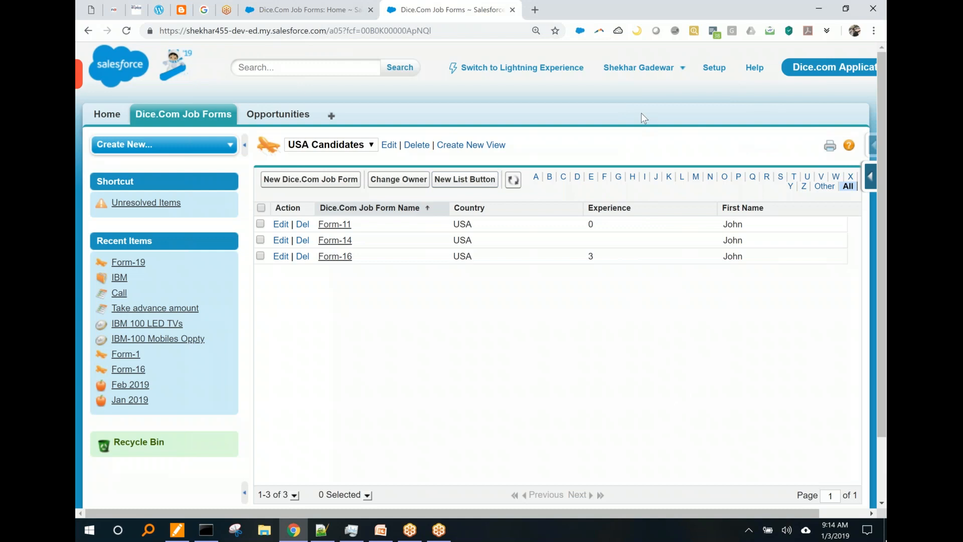
{"action": "key", "text": "ctrl+shift+2"}
{"action": "left_click_drag", "start_coordinate": [149, 191], "coordinate": [171, 224]}
{"action": "mouse_move", "coordinate": [176, 170]}
{"action": "left_mouse_down"}
{"action": "mouse_move", "coordinate": [177, 159]}
{"action": "mouse_move", "coordinate": [157, 155]}
{"action": "left_mouse_up"}
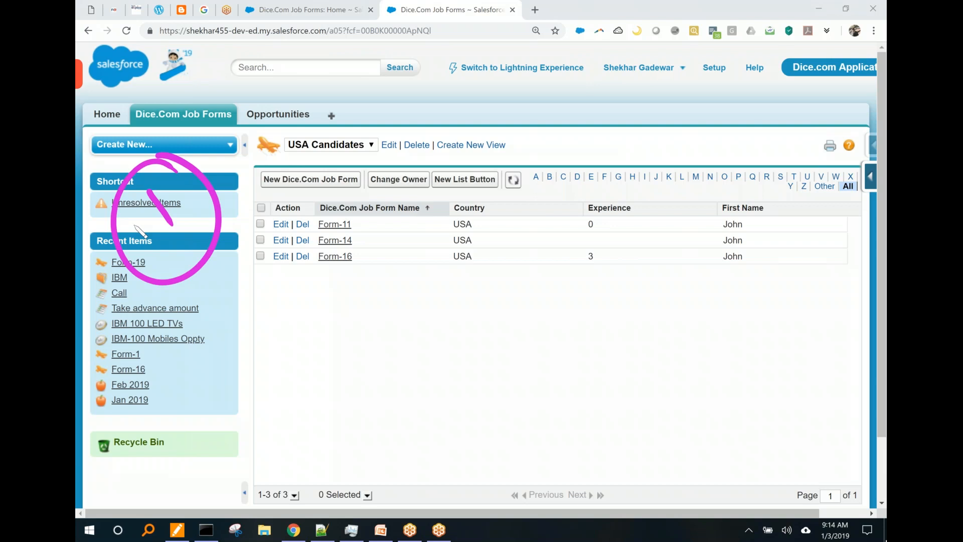
{"action": "mouse_move", "coordinate": [276, 128]}
{"action": "left_mouse_down"}
{"action": "mouse_move", "coordinate": [322, 202]}
{"action": "mouse_move", "coordinate": [315, 80]}
{"action": "mouse_move", "coordinate": [337, 219]}
{"action": "left_mouse_up"}
{"action": "mouse_move", "coordinate": [312, 134]}
{"action": "left_mouse_down"}
{"action": "mouse_move", "coordinate": [362, 152]}
{"action": "mouse_move", "coordinate": [433, 25]}
{"action": "left_mouse_up"}
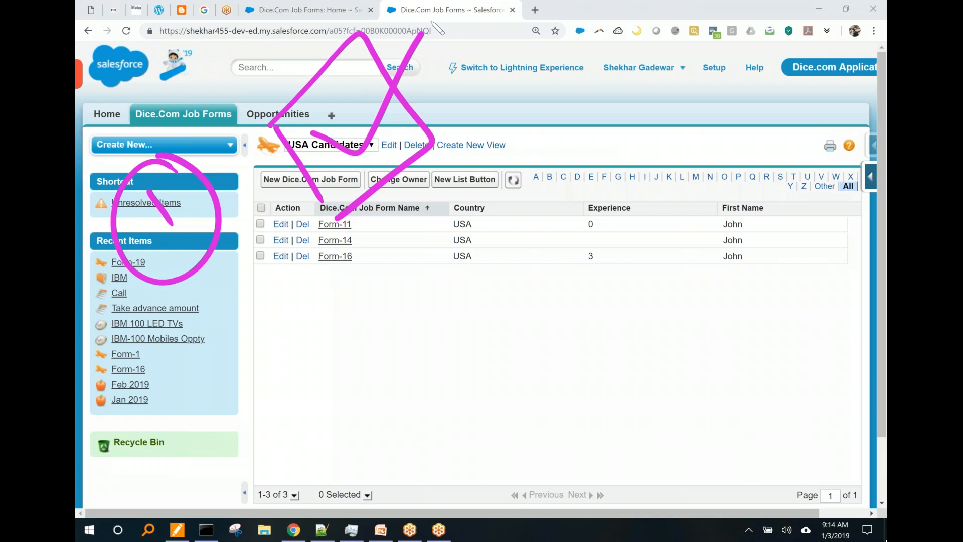
{"action": "left_click_drag", "start_coordinate": [248, 366], "coordinate": [290, 374]}
{"action": "mouse_move", "coordinate": [285, 327]}
{"action": "left_mouse_down"}
{"action": "mouse_move", "coordinate": [201, 387]}
{"action": "mouse_move", "coordinate": [296, 326]}
{"action": "left_mouse_up"}
{"action": "left_click_drag", "start_coordinate": [409, 250], "coordinate": [441, 283]}
{"action": "mouse_move", "coordinate": [456, 198]}
{"action": "left_mouse_down"}
{"action": "mouse_move", "coordinate": [479, 261]}
{"action": "mouse_move", "coordinate": [569, 224]}
{"action": "left_mouse_up"}
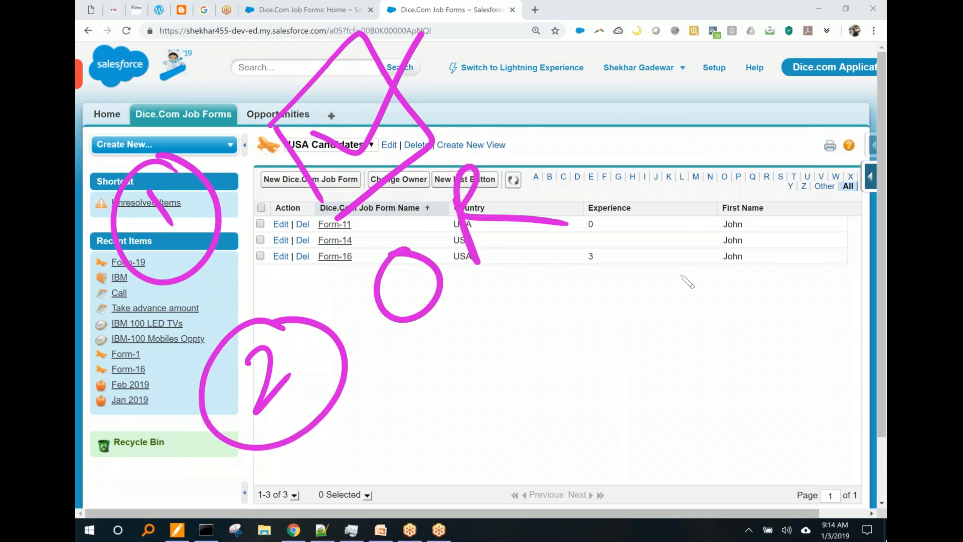
{"action": "left_click_drag", "start_coordinate": [386, 435], "coordinate": [409, 481]}
{"action": "mouse_move", "coordinate": [433, 410]}
{"action": "left_mouse_down"}
{"action": "mouse_move", "coordinate": [489, 431]}
{"action": "mouse_move", "coordinate": [421, 385]}
{"action": "left_mouse_up"}
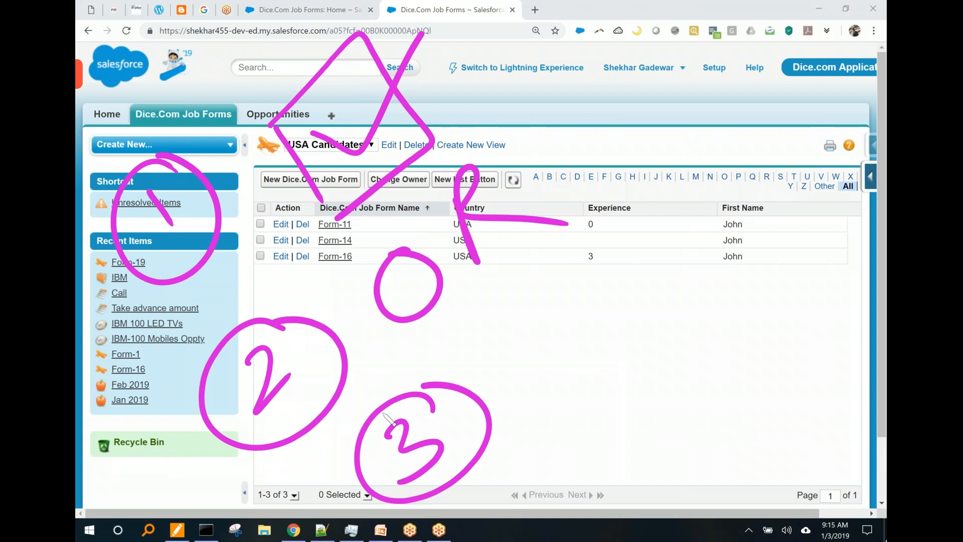
{"action": "mouse_move", "coordinate": [548, 339]}
{"action": "left_mouse_down"}
{"action": "mouse_move", "coordinate": [569, 311]}
{"action": "mouse_move", "coordinate": [630, 301]}
{"action": "mouse_move", "coordinate": [683, 271]}
{"action": "left_mouse_up"}
{"action": "mouse_move", "coordinate": [708, 185]}
{"action": "left_mouse_down"}
{"action": "mouse_move", "coordinate": [722, 206]}
{"action": "mouse_move", "coordinate": [752, 175]}
{"action": "mouse_move", "coordinate": [843, 161]}
{"action": "mouse_move", "coordinate": [772, 242]}
{"action": "left_mouse_up"}
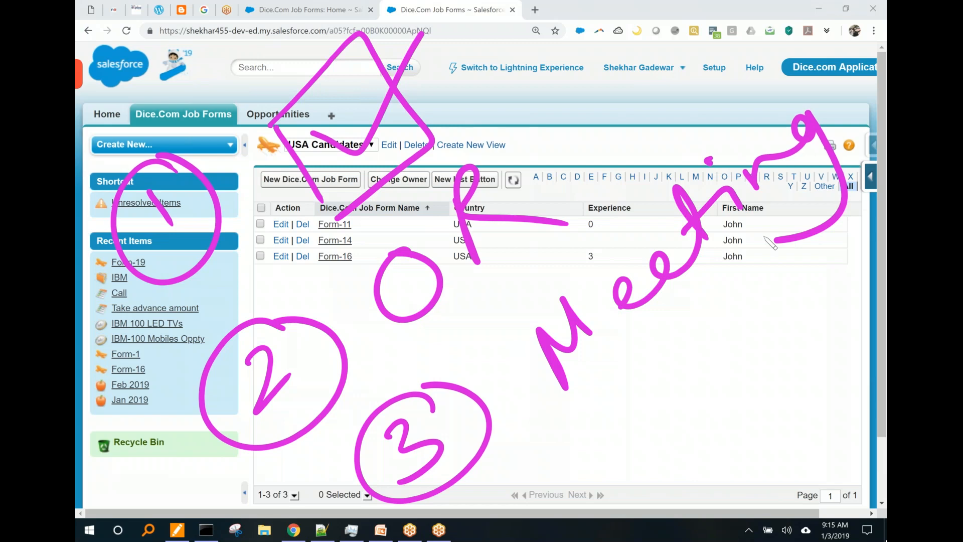
{"action": "key", "text": "e"}
{"action": "mouse_move", "coordinate": [166, 266]}
{"action": "left_mouse_down"}
{"action": "mouse_move", "coordinate": [173, 320]}
{"action": "mouse_move", "coordinate": [216, 291]}
{"action": "left_mouse_up"}
{"action": "left_click_drag", "start_coordinate": [196, 280], "coordinate": [230, 326]}
{"action": "mouse_move", "coordinate": [200, 232]}
{"action": "left_mouse_down"}
{"action": "mouse_move", "coordinate": [291, 301]}
{"action": "mouse_move", "coordinate": [211, 232]}
{"action": "left_mouse_up"}
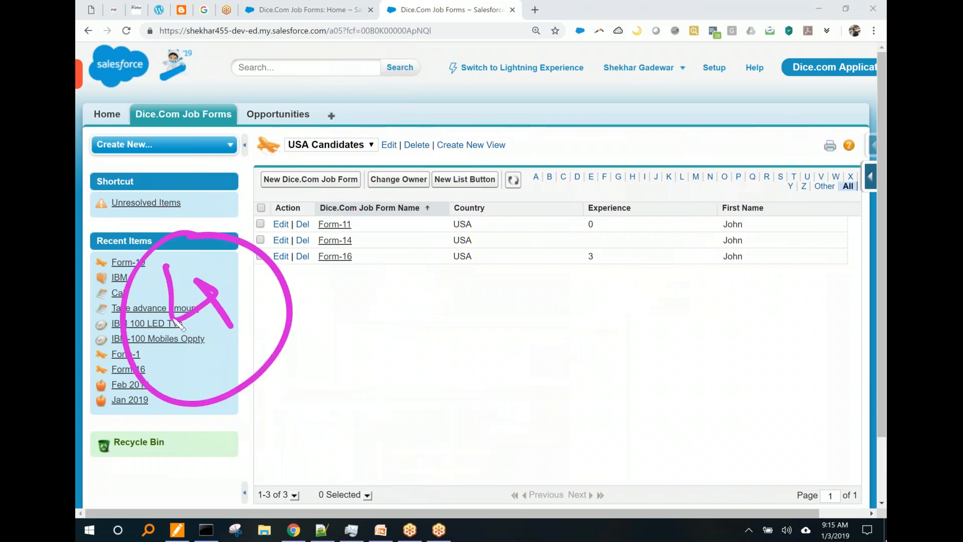
{"action": "left_click_drag", "start_coordinate": [339, 171], "coordinate": [364, 241]}
{"action": "left_click_drag", "start_coordinate": [309, 198], "coordinate": [386, 130]}
{"action": "mouse_move", "coordinate": [420, 107]}
{"action": "left_mouse_down"}
{"action": "mouse_move", "coordinate": [433, 131]}
{"action": "mouse_move", "coordinate": [514, 164]}
{"action": "left_mouse_up"}
{"action": "left_click_drag", "start_coordinate": [503, 62], "coordinate": [518, 106]}
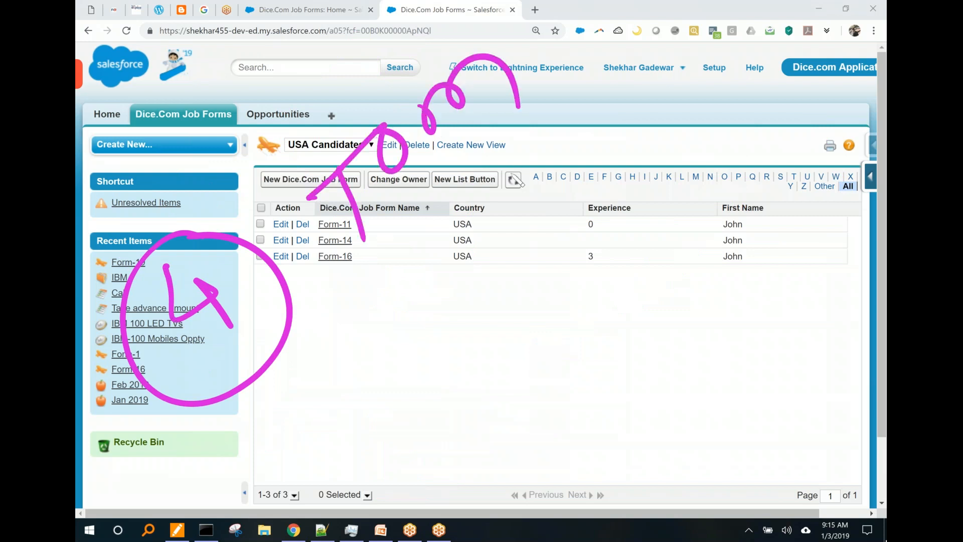
{"action": "mouse_move", "coordinate": [371, 242]}
{"action": "left_mouse_down"}
{"action": "mouse_move", "coordinate": [533, 92]}
{"action": "mouse_move", "coordinate": [537, 103]}
{"action": "mouse_move", "coordinate": [547, 98]}
{"action": "left_mouse_up"}
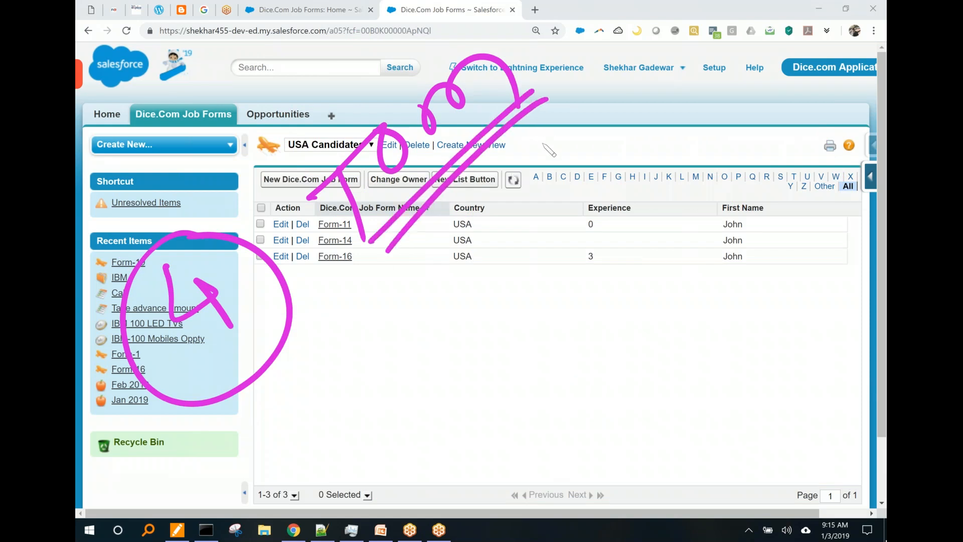
{"action": "right_click", "coordinate": [544, 144]}
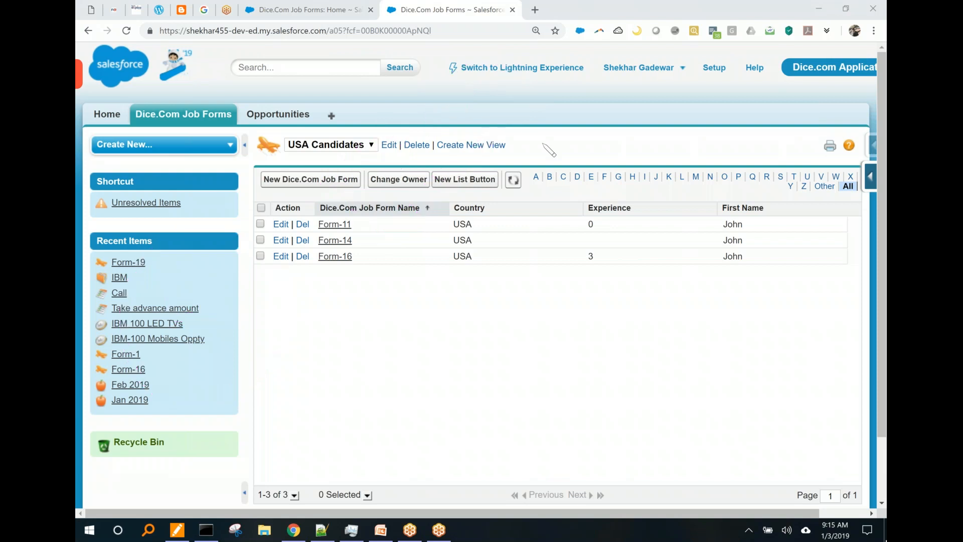
{"action": "left_click_drag", "start_coordinate": [253, 281], "coordinate": [254, 334]}
{"action": "mouse_move", "coordinate": [281, 227]}
{"action": "left_mouse_down"}
{"action": "mouse_move", "coordinate": [291, 356]}
{"action": "mouse_move", "coordinate": [271, 230]}
{"action": "left_mouse_up"}
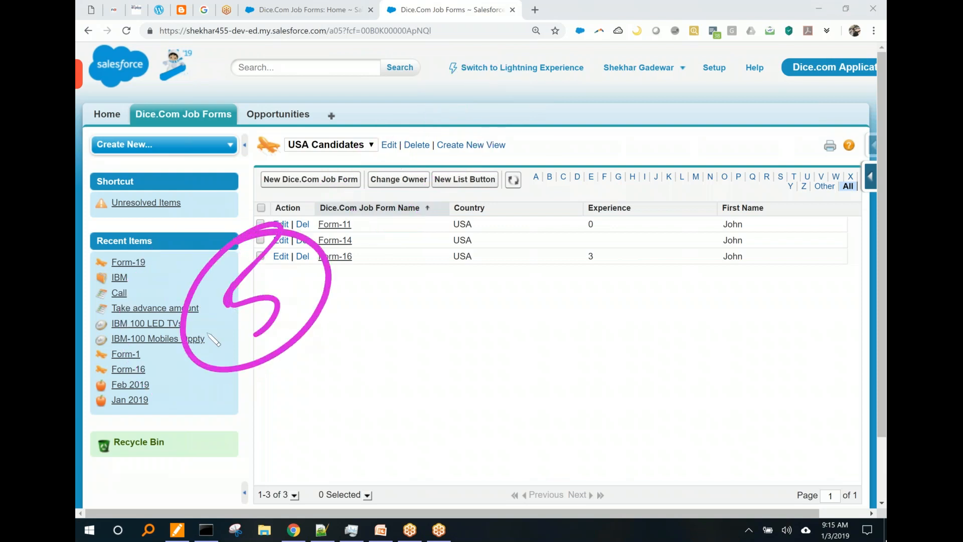
{"action": "mouse_move", "coordinate": [445, 214]}
{"action": "left_mouse_down"}
{"action": "mouse_move", "coordinate": [464, 234]}
{"action": "mouse_move", "coordinate": [519, 185]}
{"action": "mouse_move", "coordinate": [577, 113]}
{"action": "mouse_move", "coordinate": [615, 38]}
{"action": "mouse_move", "coordinate": [582, 60]}
{"action": "mouse_move", "coordinate": [585, 43]}
{"action": "left_mouse_up"}
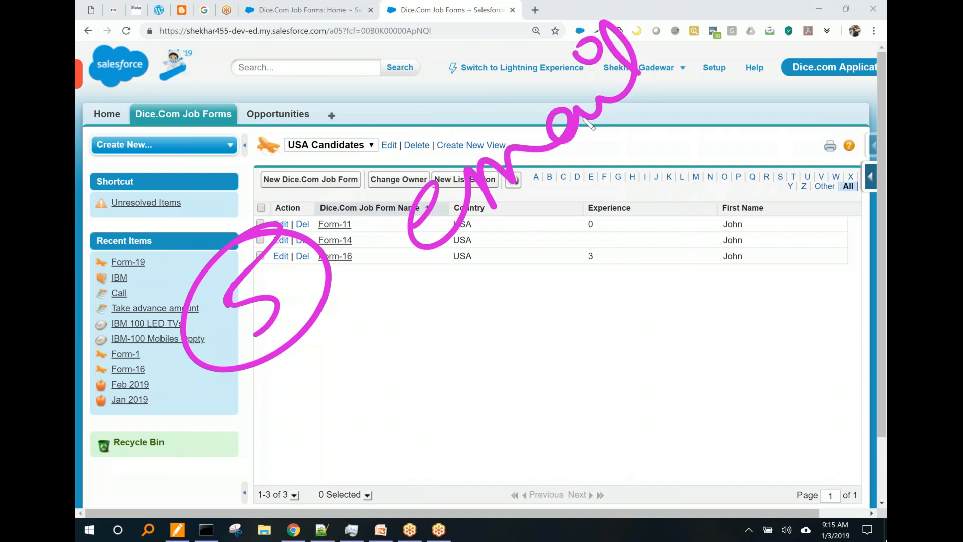
{"action": "mouse_move", "coordinate": [513, 211]}
{"action": "left_mouse_down"}
{"action": "mouse_move", "coordinate": [651, 216]}
{"action": "mouse_move", "coordinate": [667, 204]}
{"action": "left_mouse_up"}
{"action": "left_click_drag", "start_coordinate": [635, 209], "coordinate": [664, 229]}
{"action": "left_click_drag", "start_coordinate": [701, 150], "coordinate": [729, 207]}
{"action": "left_click_drag", "start_coordinate": [752, 149], "coordinate": [766, 177]}
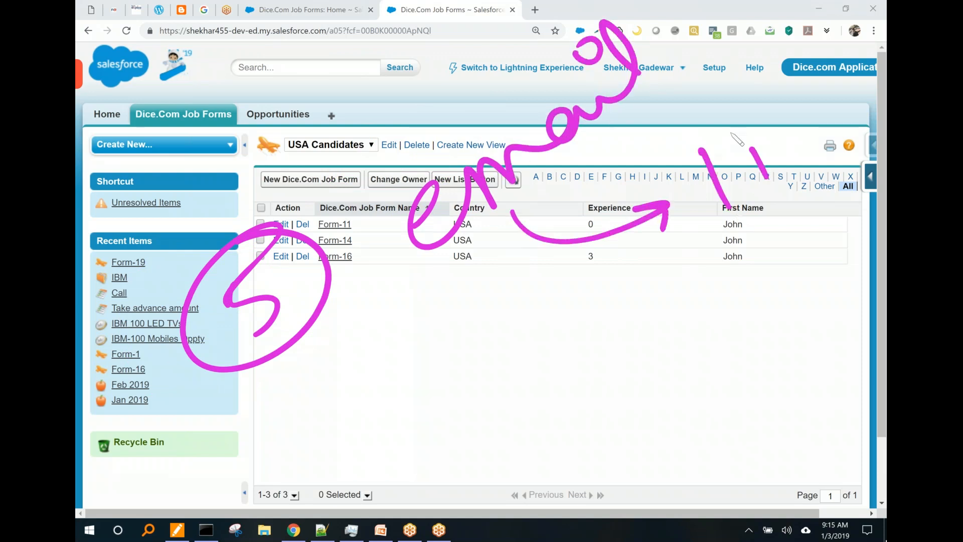
{"action": "left_click_drag", "start_coordinate": [726, 127], "coordinate": [730, 132]}
{"action": "left_click_drag", "start_coordinate": [765, 138], "coordinate": [803, 135]}
{"action": "mouse_move", "coordinate": [807, 66]}
{"action": "left_mouse_down"}
{"action": "mouse_move", "coordinate": [834, 148]}
{"action": "mouse_move", "coordinate": [887, 122]}
{"action": "left_mouse_up"}
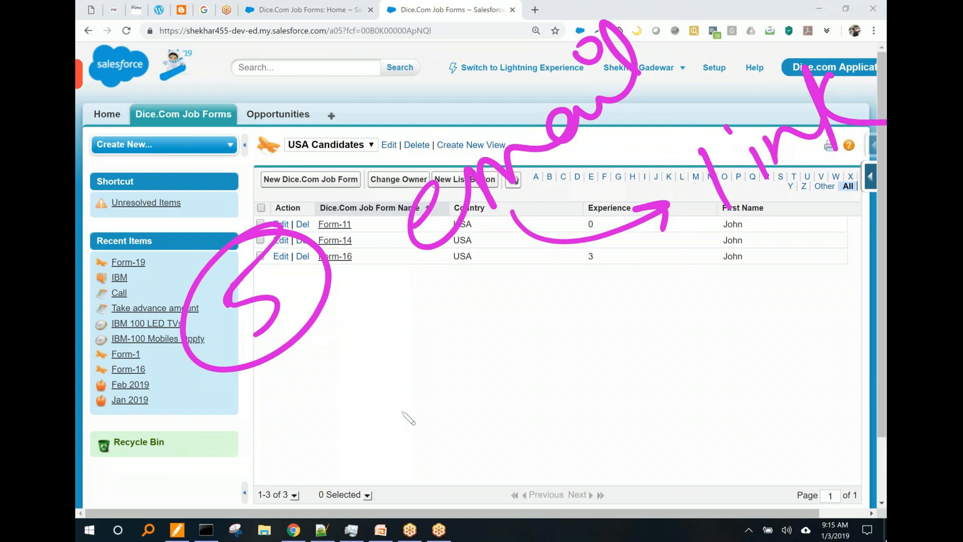
{"action": "left_click_drag", "start_coordinate": [414, 413], "coordinate": [390, 448]}
{"action": "left_click_drag", "start_coordinate": [427, 377], "coordinate": [401, 381]}
{"action": "left_click_drag", "start_coordinate": [587, 329], "coordinate": [554, 409]}
{"action": "mouse_move", "coordinate": [596, 346]}
{"action": "left_mouse_down"}
{"action": "mouse_move", "coordinate": [647, 307]}
{"action": "mouse_move", "coordinate": [667, 321]}
{"action": "mouse_move", "coordinate": [752, 286]}
{"action": "left_mouse_up"}
{"action": "mouse_move", "coordinate": [692, 382]}
{"action": "left_mouse_down"}
{"action": "mouse_move", "coordinate": [702, 412]}
{"action": "mouse_move", "coordinate": [733, 427]}
{"action": "left_mouse_up"}
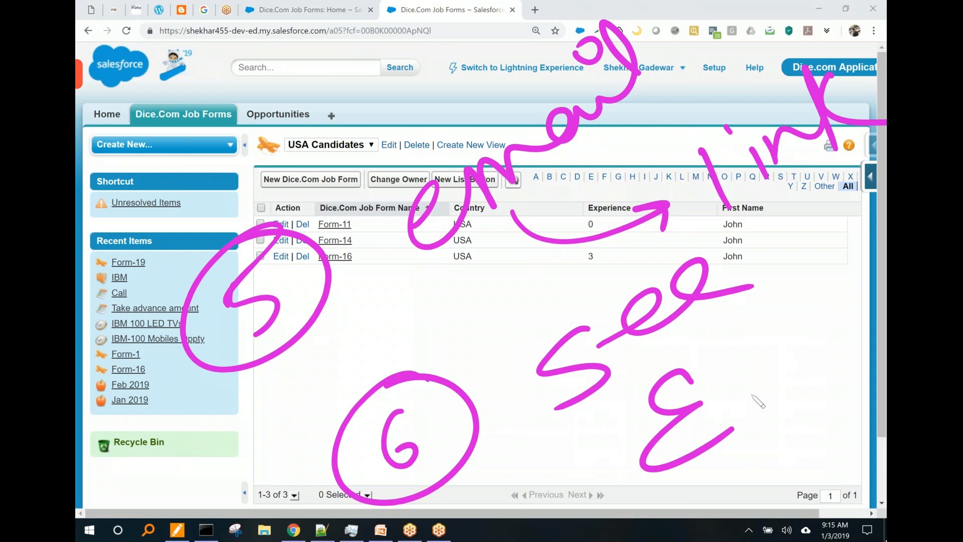
{"action": "mouse_move", "coordinate": [802, 353]}
{"action": "left_mouse_down"}
{"action": "mouse_move", "coordinate": [817, 340]}
{"action": "mouse_move", "coordinate": [805, 408]}
{"action": "left_mouse_up"}
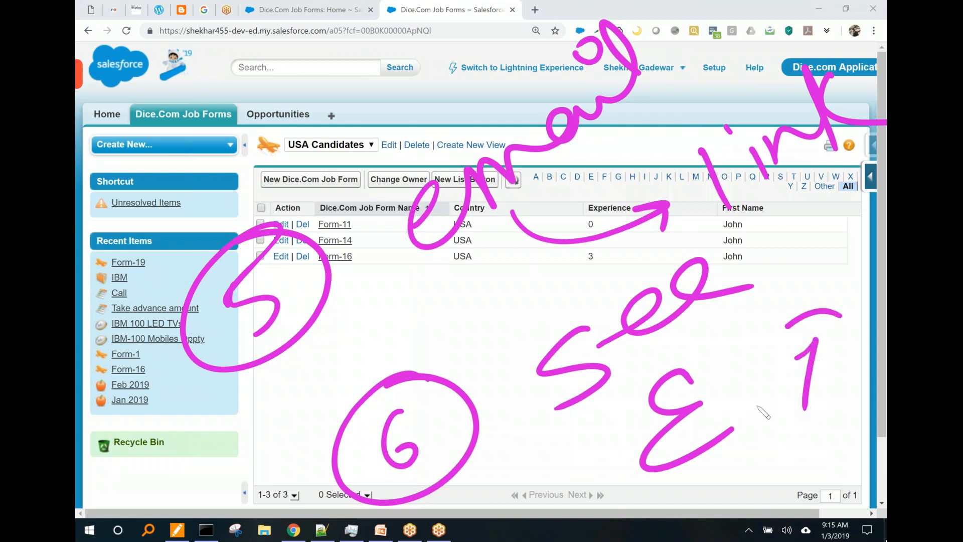
{"action": "left_click_drag", "start_coordinate": [788, 319], "coordinate": [780, 325]}
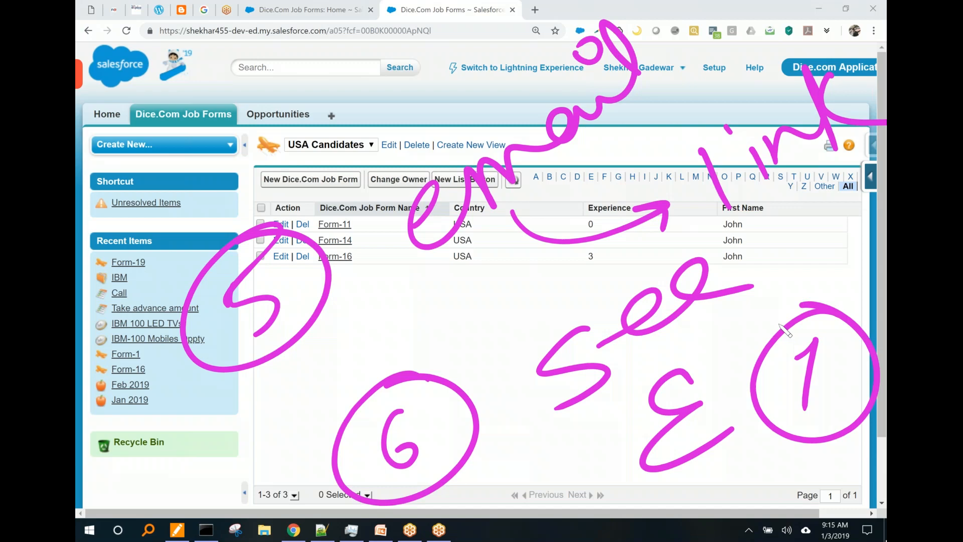
{"action": "key", "text": "ctrl+shift+7"}
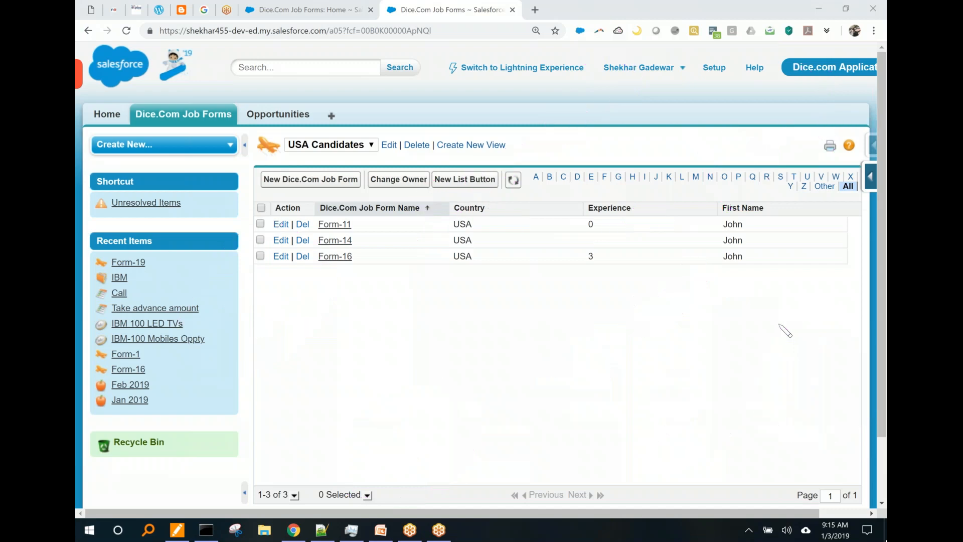
{"action": "mouse_move", "coordinate": [203, 92]}
{"action": "left_mouse_down"}
{"action": "mouse_move", "coordinate": [211, 176]}
{"action": "mouse_move", "coordinate": [193, 95]}
{"action": "left_mouse_up"}
{"action": "mouse_move", "coordinate": [213, 52]}
{"action": "left_mouse_down"}
{"action": "mouse_move", "coordinate": [166, 229]}
{"action": "mouse_move", "coordinate": [215, 55]}
{"action": "left_mouse_up"}
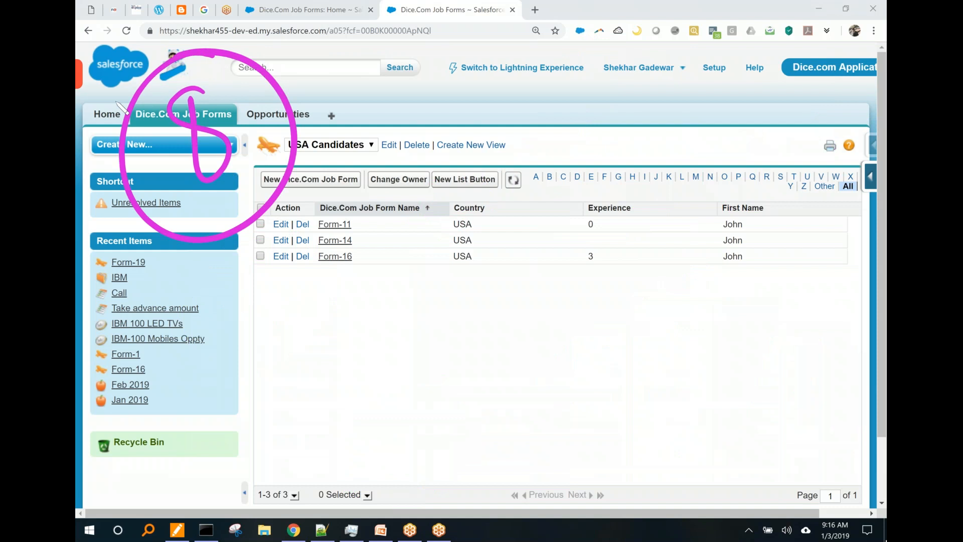
{"action": "left_click_drag", "start_coordinate": [317, 240], "coordinate": [330, 312]}
{"action": "mouse_move", "coordinate": [292, 259]}
{"action": "left_mouse_down"}
{"action": "mouse_move", "coordinate": [343, 201]}
{"action": "mouse_move", "coordinate": [400, 184]}
{"action": "mouse_move", "coordinate": [424, 213]}
{"action": "left_mouse_up"}
{"action": "left_click_drag", "start_coordinate": [436, 125], "coordinate": [463, 193]}
{"action": "mouse_move", "coordinate": [461, 106]}
{"action": "left_mouse_down"}
{"action": "mouse_move", "coordinate": [454, 134]}
{"action": "mouse_move", "coordinate": [522, 158]}
{"action": "left_mouse_up"}
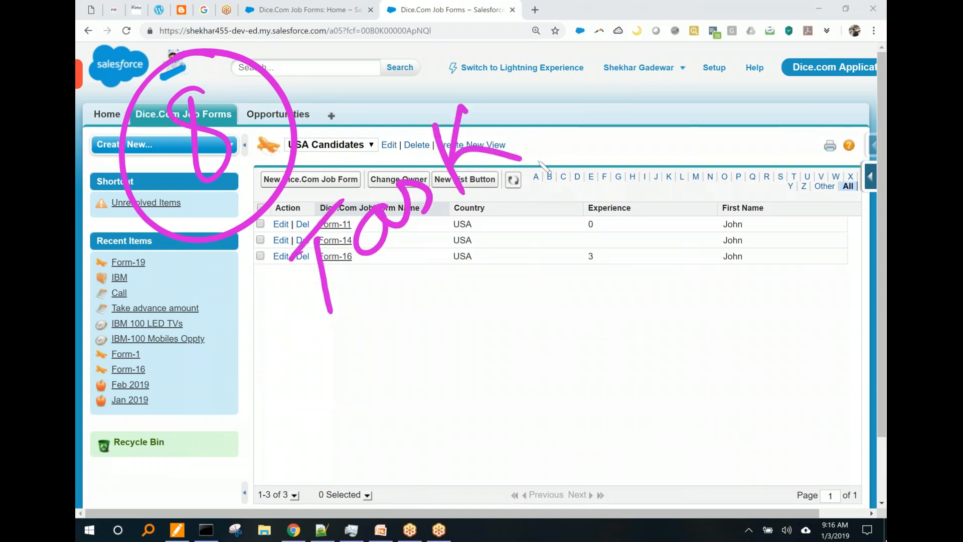
{"action": "mouse_move", "coordinate": [359, 377]}
{"action": "left_mouse_down"}
{"action": "mouse_move", "coordinate": [326, 401]}
{"action": "mouse_move", "coordinate": [346, 371]}
{"action": "mouse_move", "coordinate": [369, 441]}
{"action": "left_mouse_up"}
{"action": "mouse_move", "coordinate": [345, 351]}
{"action": "left_mouse_down"}
{"action": "mouse_move", "coordinate": [357, 357]}
{"action": "mouse_move", "coordinate": [352, 349]}
{"action": "left_mouse_up"}
{"action": "left_click_drag", "start_coordinate": [453, 316], "coordinate": [461, 369]}
{"action": "left_click_drag", "start_coordinate": [413, 333], "coordinate": [472, 281]}
{"action": "mouse_move", "coordinate": [476, 283]}
{"action": "left_mouse_down"}
{"action": "mouse_move", "coordinate": [538, 246]}
{"action": "mouse_move", "coordinate": [577, 245]}
{"action": "left_mouse_up"}
{"action": "left_click_drag", "start_coordinate": [592, 226], "coordinate": [622, 197]}
{"action": "left_click_drag", "start_coordinate": [652, 150], "coordinate": [675, 201]}
{"action": "mouse_move", "coordinate": [667, 121]}
{"action": "left_mouse_down"}
{"action": "mouse_move", "coordinate": [767, 118]}
{"action": "mouse_move", "coordinate": [782, 146]}
{"action": "left_mouse_up"}
{"action": "mouse_move", "coordinate": [767, 175]}
{"action": "left_mouse_down"}
{"action": "mouse_move", "coordinate": [686, 238]}
{"action": "mouse_move", "coordinate": [861, 122]}
{"action": "left_mouse_up"}
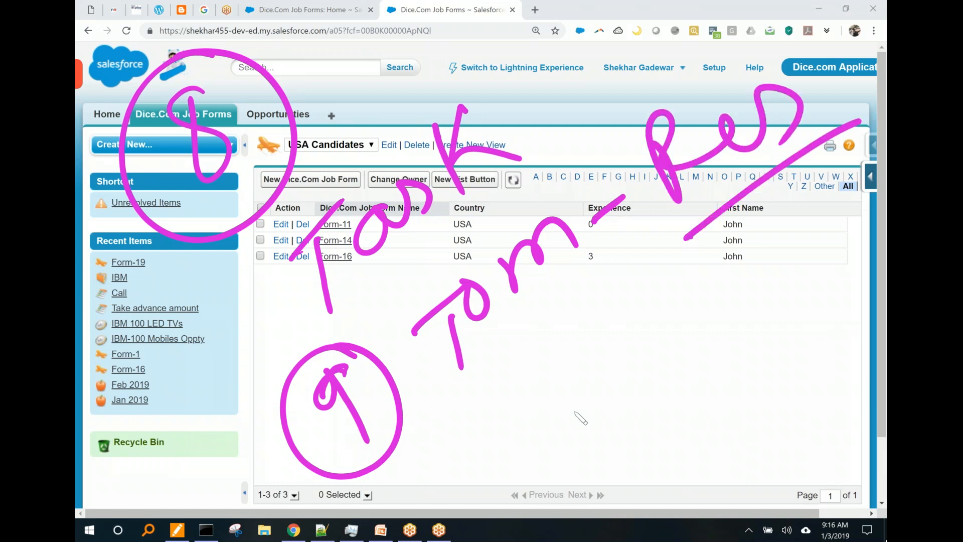
{"action": "left_click_drag", "start_coordinate": [567, 407], "coordinate": [581, 454]}
{"action": "left_click_drag", "start_coordinate": [600, 400], "coordinate": [597, 399]}
{"action": "mouse_move", "coordinate": [615, 372]}
{"action": "left_mouse_down"}
{"action": "mouse_move", "coordinate": [537, 445]}
{"action": "mouse_move", "coordinate": [538, 395]}
{"action": "left_mouse_up"}
{"action": "left_click_drag", "start_coordinate": [757, 328], "coordinate": [719, 393]}
{"action": "mouse_move", "coordinate": [812, 321]}
{"action": "left_mouse_down"}
{"action": "mouse_move", "coordinate": [815, 307]}
{"action": "mouse_move", "coordinate": [795, 296]}
{"action": "mouse_move", "coordinate": [885, 309]}
{"action": "left_mouse_up"}
{"action": "left_click_drag", "start_coordinate": [743, 424], "coordinate": [886, 351]}
{"action": "left_click_drag", "start_coordinate": [731, 463], "coordinate": [885, 378]}
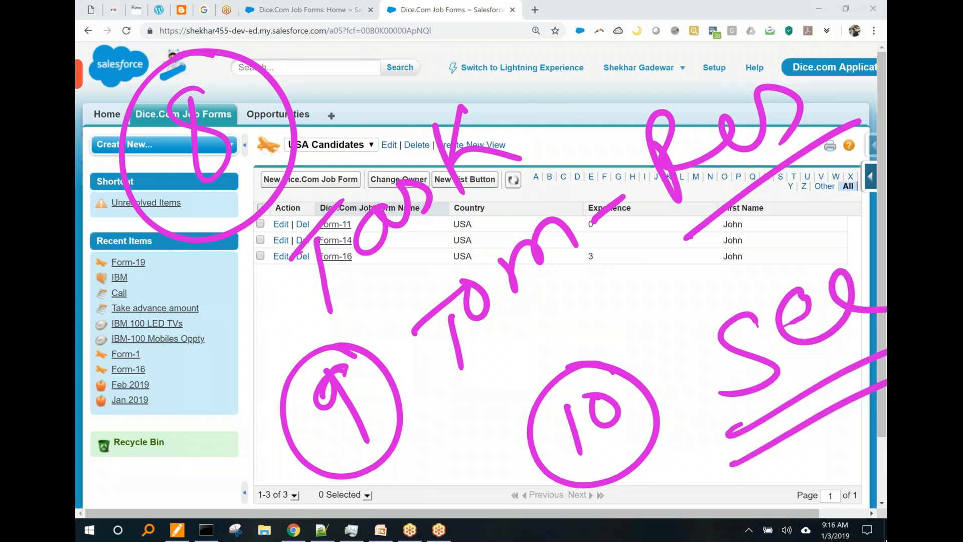
{"action": "key", "text": "Escape"}
{"action": "left_click_drag", "start_coordinate": [251, 224], "coordinate": [278, 281]}
{"action": "left_click_drag", "start_coordinate": [281, 203], "coordinate": [309, 251]}
{"action": "mouse_move", "coordinate": [301, 183]}
{"action": "left_mouse_down"}
{"action": "mouse_move", "coordinate": [239, 344]}
{"action": "mouse_move", "coordinate": [280, 191]}
{"action": "left_mouse_up"}
{"action": "left_click_drag", "start_coordinate": [389, 134], "coordinate": [441, 203]}
{"action": "mouse_move", "coordinate": [495, 96]}
{"action": "left_mouse_down"}
{"action": "mouse_move", "coordinate": [458, 108]}
{"action": "mouse_move", "coordinate": [522, 147]}
{"action": "left_mouse_up"}
{"action": "left_click_drag", "start_coordinate": [524, 78], "coordinate": [607, 122]}
{"action": "left_click_drag", "start_coordinate": [565, 48], "coordinate": [557, 183]}
{"action": "mouse_move", "coordinate": [464, 228]}
{"action": "left_mouse_down"}
{"action": "mouse_move", "coordinate": [646, 241]}
{"action": "mouse_move", "coordinate": [663, 283]}
{"action": "left_mouse_up"}
{"action": "left_click_drag", "start_coordinate": [732, 179], "coordinate": [733, 261]}
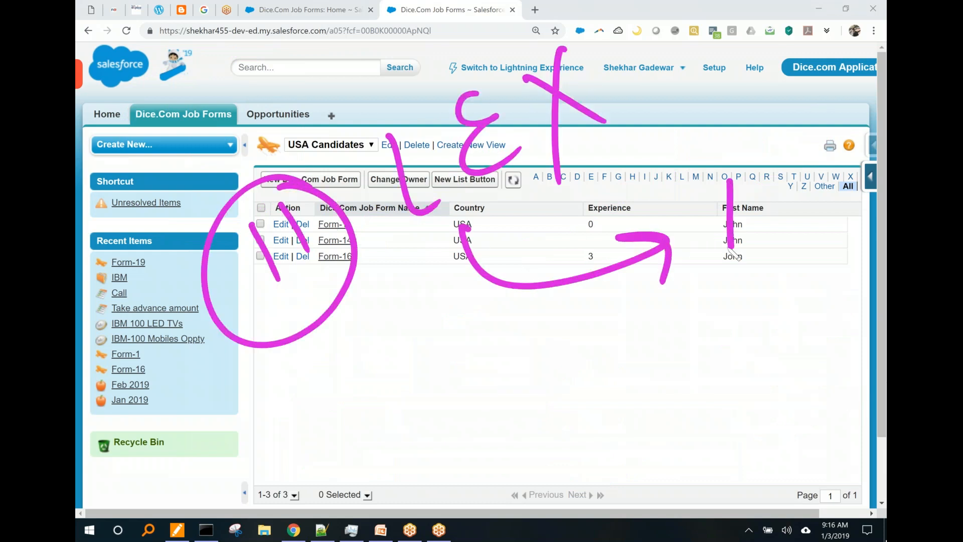
{"action": "left_click_drag", "start_coordinate": [688, 213], "coordinate": [768, 160]}
{"action": "mouse_move", "coordinate": [800, 187]}
{"action": "left_mouse_down"}
{"action": "mouse_move", "coordinate": [800, 219]}
{"action": "mouse_move", "coordinate": [845, 193]}
{"action": "left_mouse_up"}
{"action": "left_click_drag", "start_coordinate": [833, 135], "coordinate": [843, 204]}
{"action": "left_click_drag", "start_coordinate": [851, 138], "coordinate": [885, 184]}
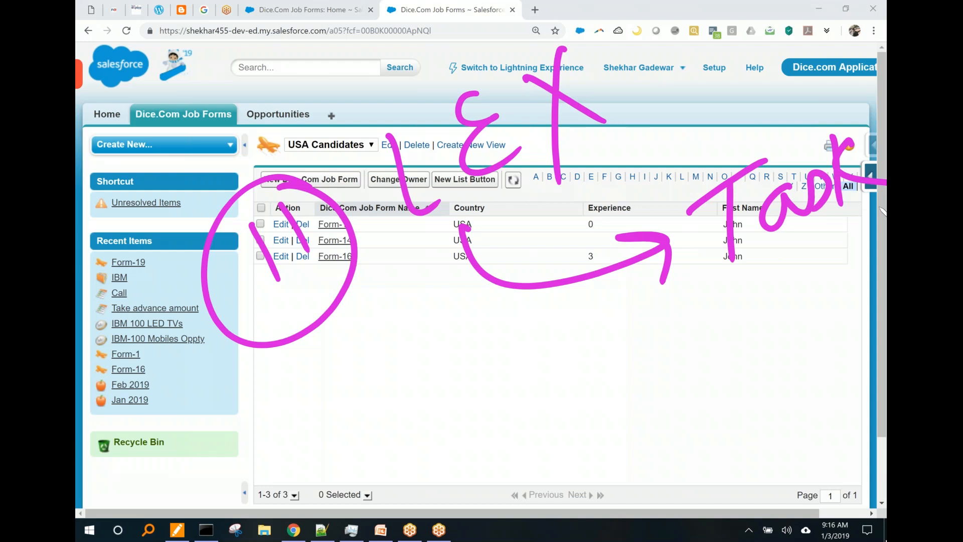
{"action": "key", "text": "Escape"}
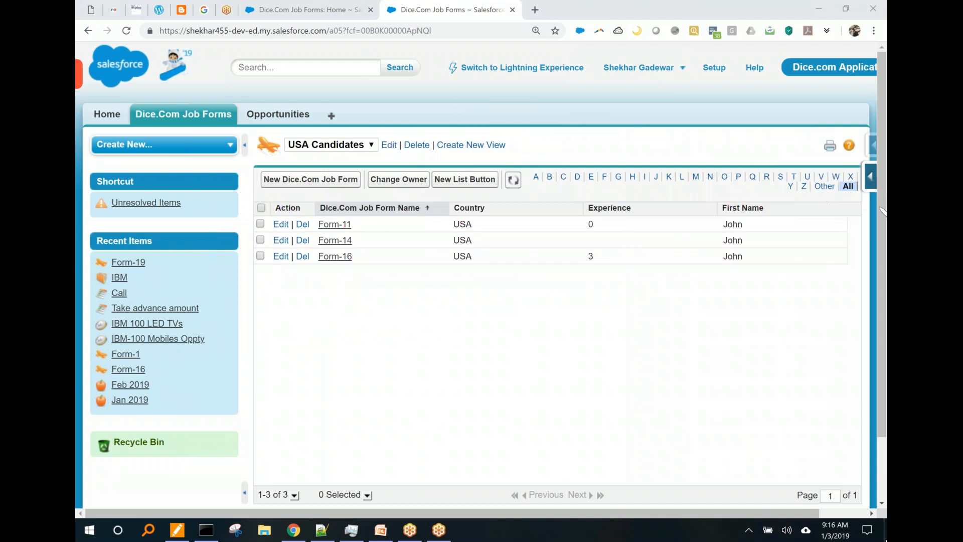
{"action": "left_click_drag", "start_coordinate": [186, 212], "coordinate": [216, 260]}
{"action": "mouse_move", "coordinate": [224, 200]}
{"action": "left_mouse_down"}
{"action": "mouse_move", "coordinate": [233, 183]}
{"action": "mouse_move", "coordinate": [271, 200]}
{"action": "left_mouse_up"}
{"action": "mouse_move", "coordinate": [278, 154]}
{"action": "left_mouse_down"}
{"action": "mouse_move", "coordinate": [197, 335]}
{"action": "mouse_move", "coordinate": [241, 152]}
{"action": "left_mouse_up"}
{"action": "mouse_move", "coordinate": [325, 296]}
{"action": "left_mouse_down"}
{"action": "mouse_move", "coordinate": [397, 326]}
{"action": "mouse_move", "coordinate": [401, 311]}
{"action": "left_mouse_up"}
{"action": "mouse_move", "coordinate": [391, 251]}
{"action": "left_mouse_down"}
{"action": "mouse_move", "coordinate": [441, 295]}
{"action": "mouse_move", "coordinate": [423, 220]}
{"action": "left_mouse_up"}
{"action": "mouse_move", "coordinate": [475, 204]}
{"action": "left_mouse_down"}
{"action": "mouse_move", "coordinate": [488, 197]}
{"action": "mouse_move", "coordinate": [494, 248]}
{"action": "left_mouse_up"}
{"action": "mouse_move", "coordinate": [404, 351]}
{"action": "left_mouse_down"}
{"action": "mouse_move", "coordinate": [522, 387]}
{"action": "mouse_move", "coordinate": [632, 324]}
{"action": "mouse_move", "coordinate": [617, 359]}
{"action": "left_mouse_up"}
{"action": "left_click_drag", "start_coordinate": [675, 268], "coordinate": [697, 341]}
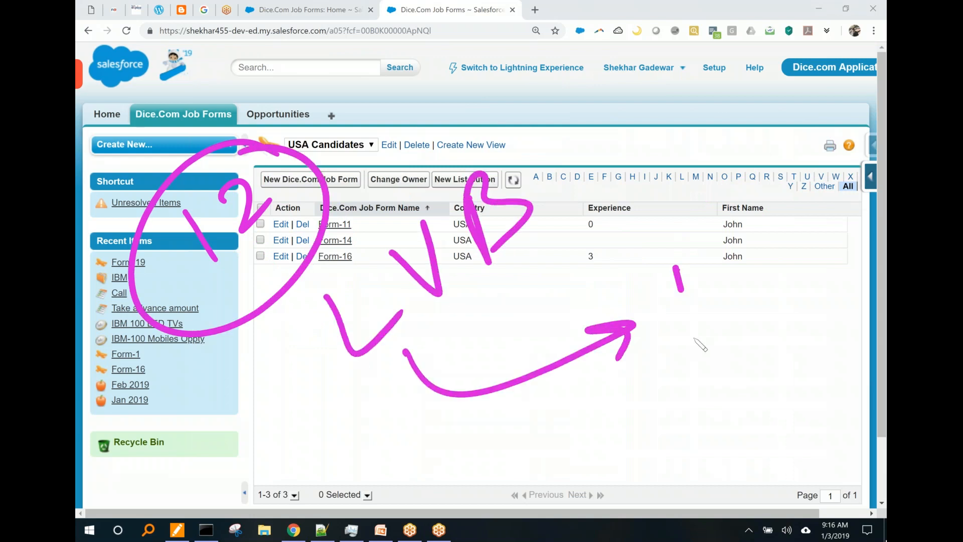
{"action": "left_click_drag", "start_coordinate": [642, 354], "coordinate": [675, 326]}
{"action": "left_click_drag", "start_coordinate": [640, 286], "coordinate": [699, 243]}
{"action": "mouse_move", "coordinate": [773, 229]}
{"action": "left_mouse_down"}
{"action": "mouse_move", "coordinate": [738, 253]}
{"action": "mouse_move", "coordinate": [727, 292]}
{"action": "left_mouse_up"}
{"action": "left_click_drag", "start_coordinate": [639, 401], "coordinate": [820, 293]}
{"action": "left_click_drag", "start_coordinate": [624, 428], "coordinate": [830, 311]}
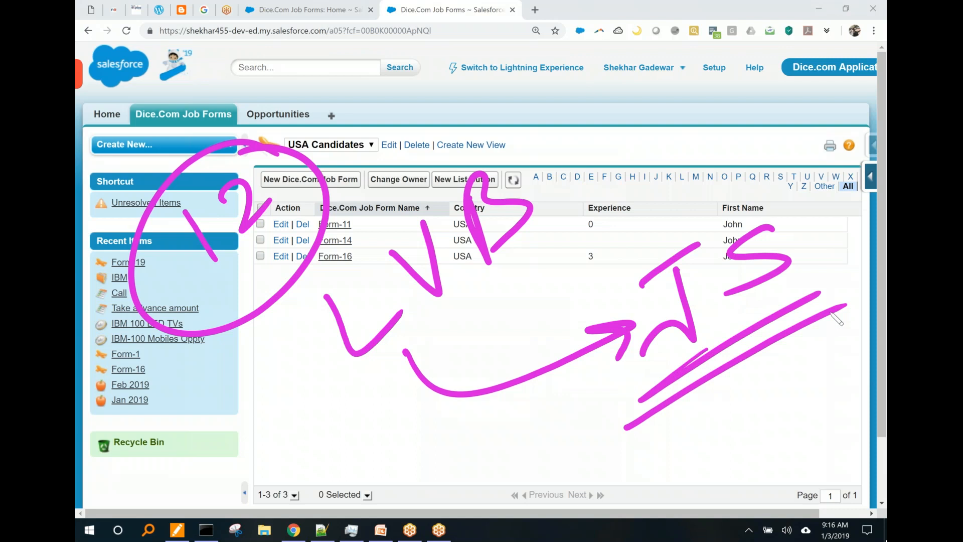
{"action": "mouse_move", "coordinate": [536, 125]}
{"action": "left_mouse_down"}
{"action": "mouse_move", "coordinate": [416, 186]}
{"action": "mouse_move", "coordinate": [527, 121]}
{"action": "left_mouse_up"}
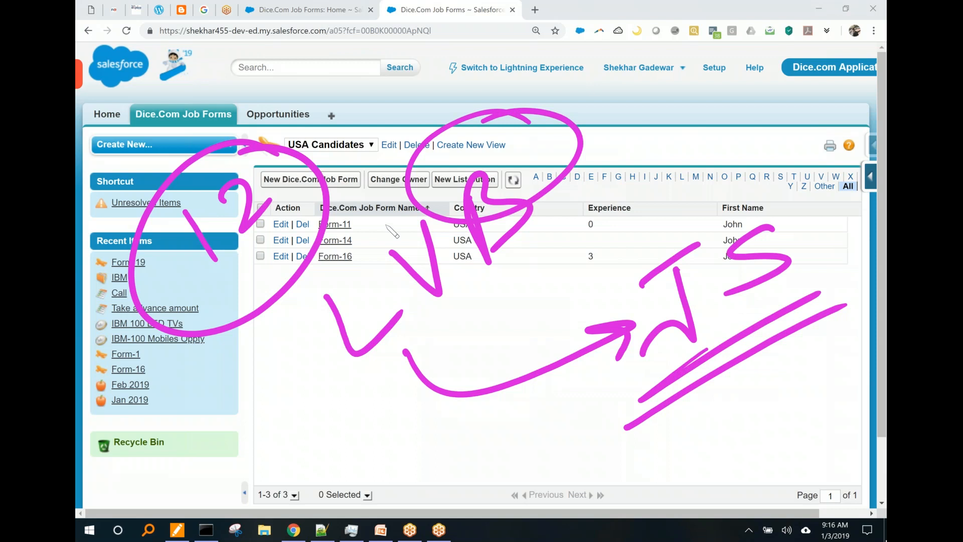
{"action": "mouse_move", "coordinate": [319, 129]}
{"action": "left_mouse_down"}
{"action": "mouse_move", "coordinate": [335, 147]}
{"action": "mouse_move", "coordinate": [423, 48]}
{"action": "left_mouse_up"}
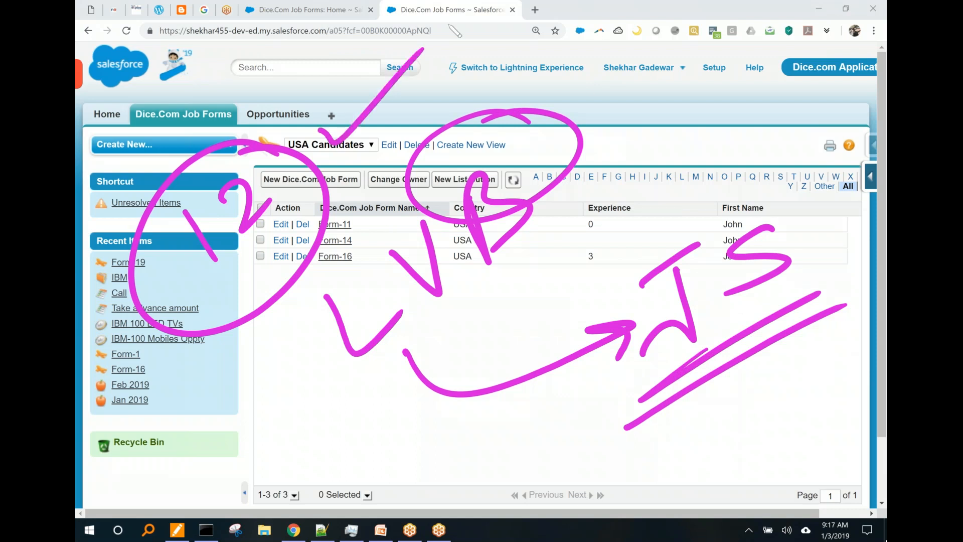
{"action": "key", "text": "ctrl+shift+7"}
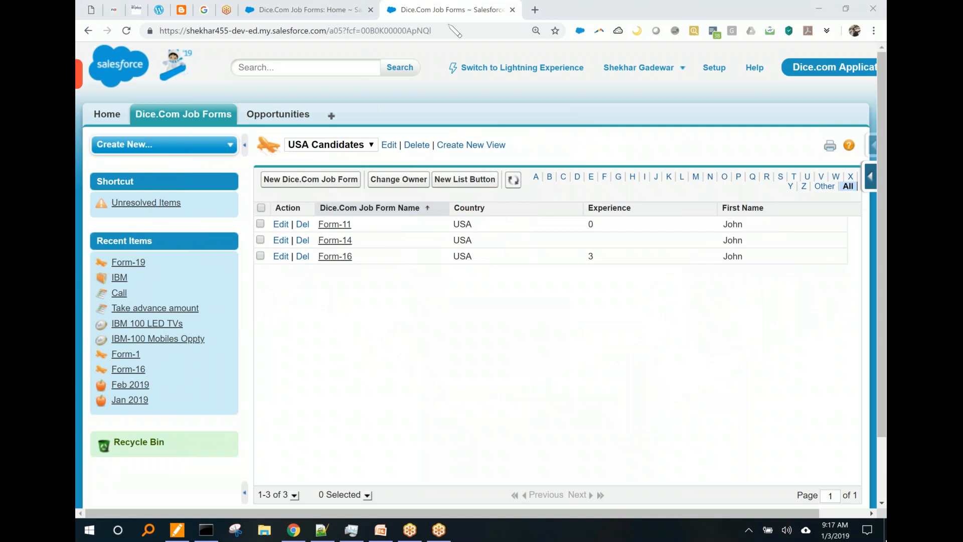